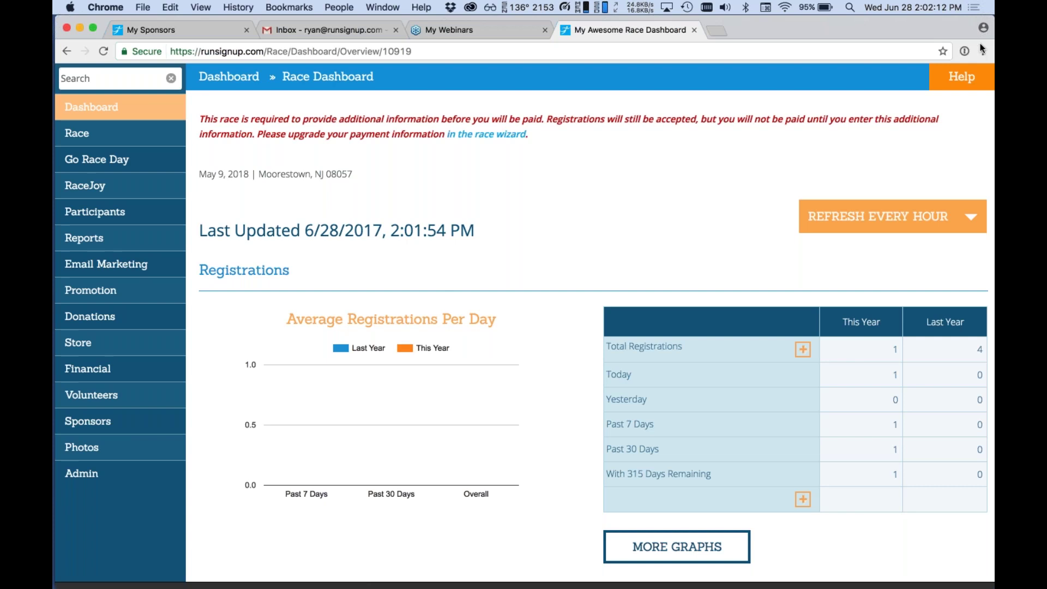
Delete the Pete's Blinds sponsor from My Awesome Race's Manage Sponsors page.
click(101, 431)
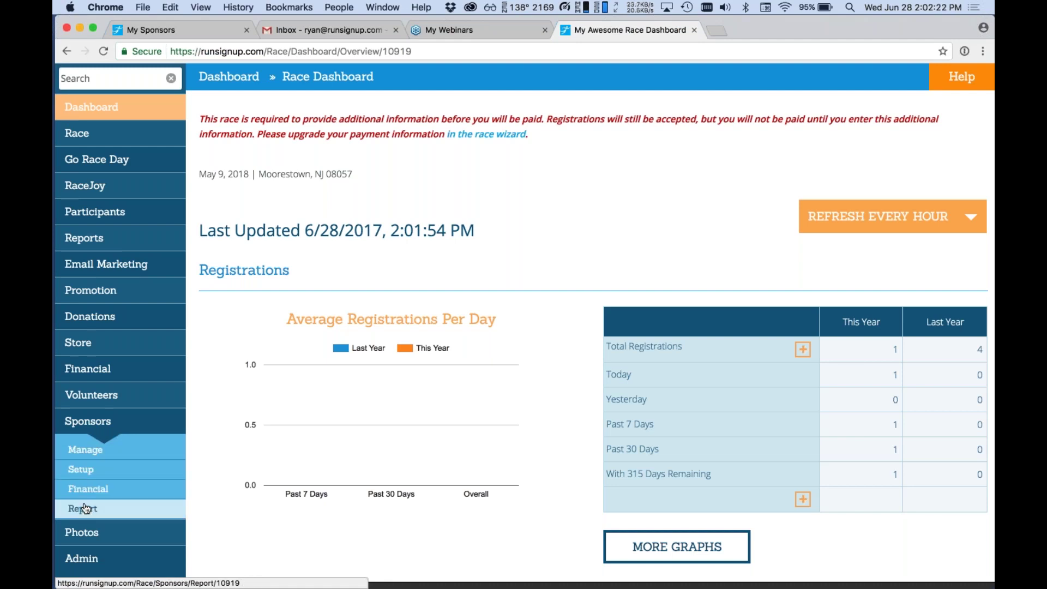
click(87, 451)
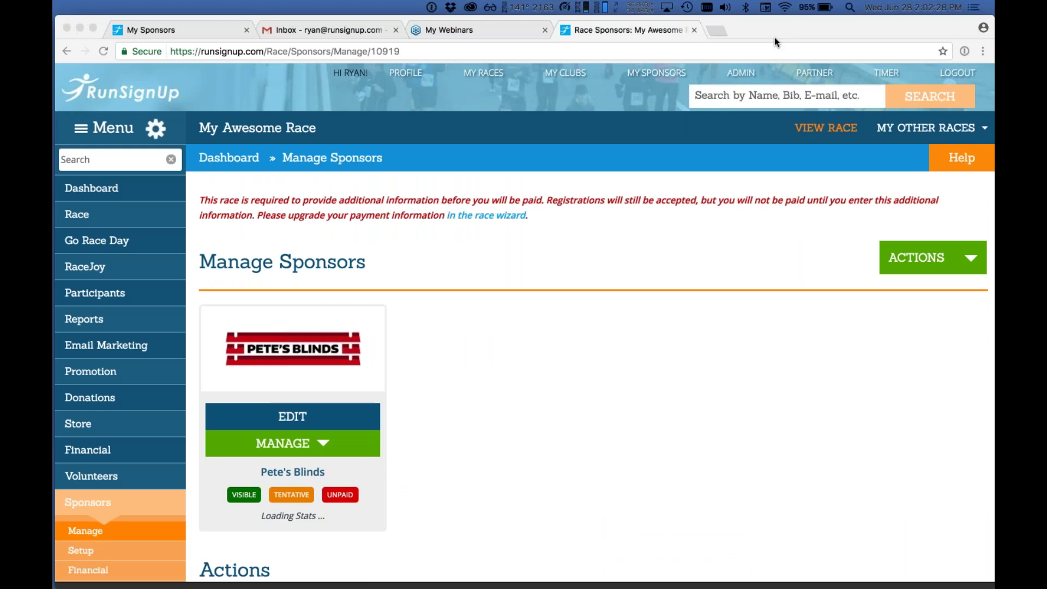
click(428, 385)
scroll(328, 393, down, 2)
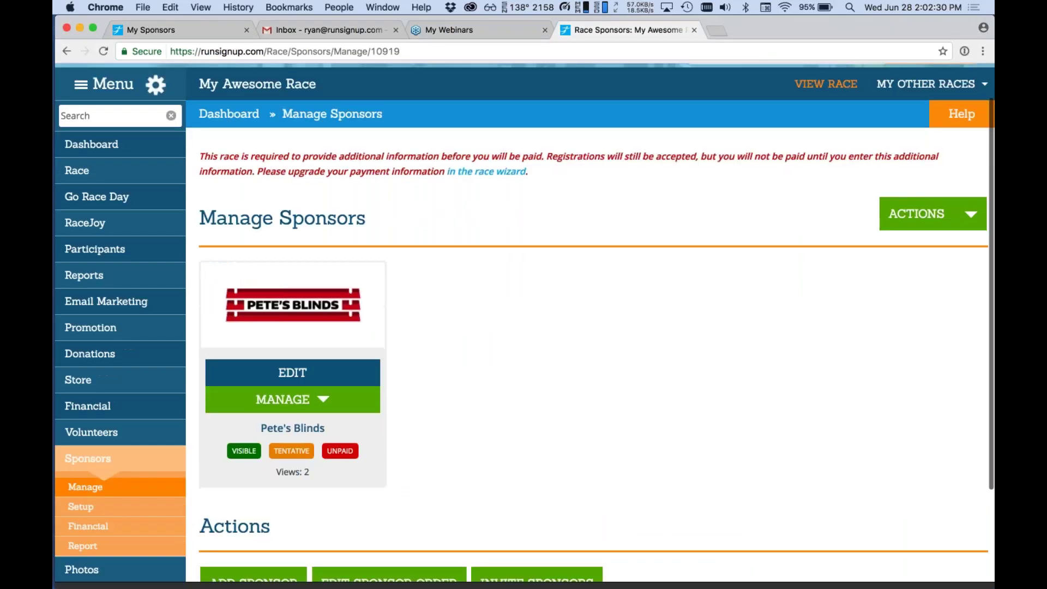
click(321, 395)
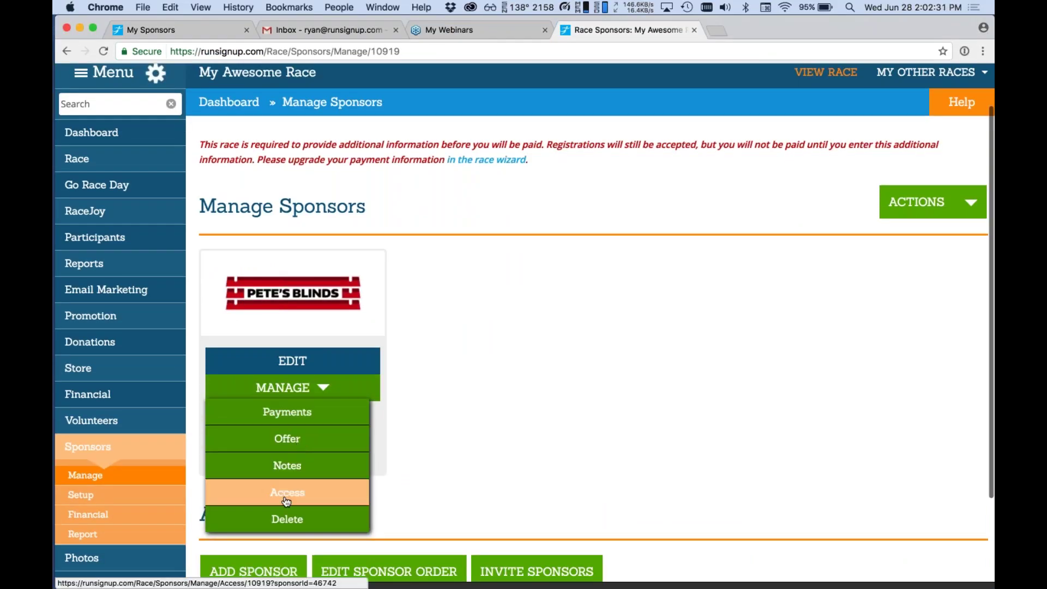
click(286, 518)
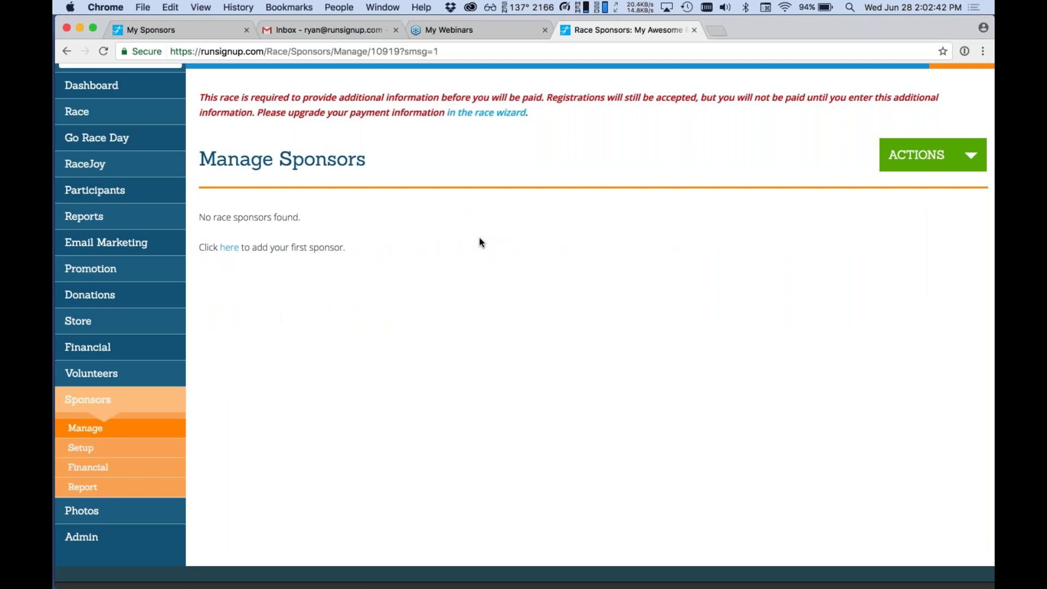
scroll(480, 241, up, 3)
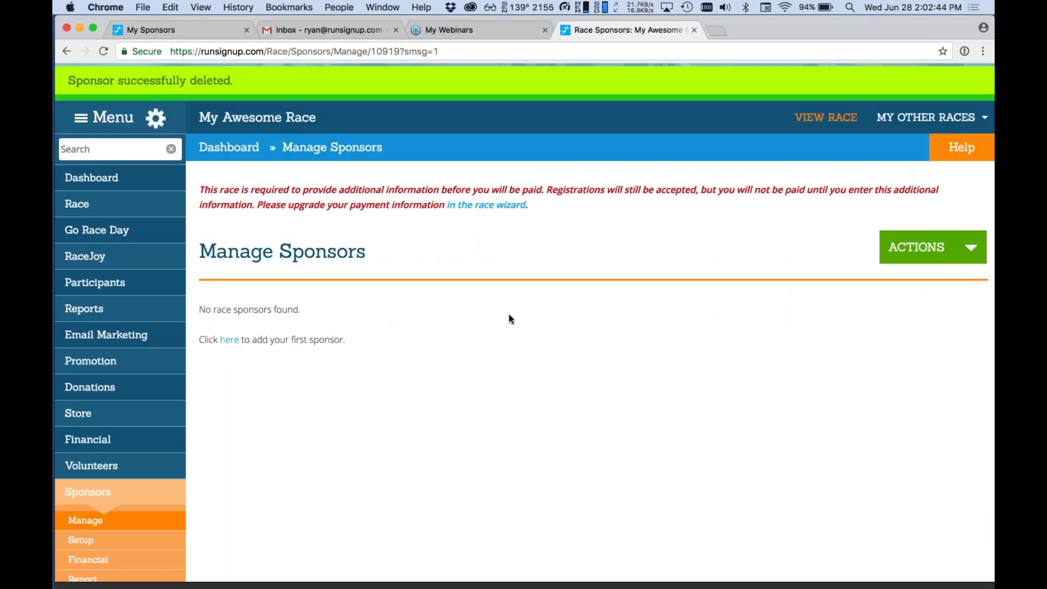
scroll(509, 317, up, 2)
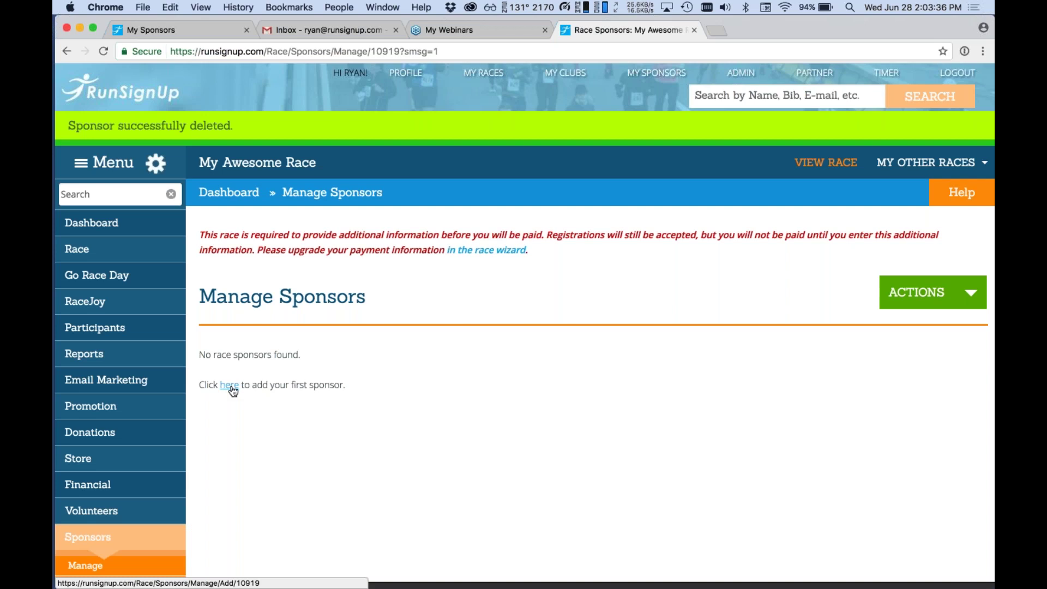
scroll(233, 392, down, 3)
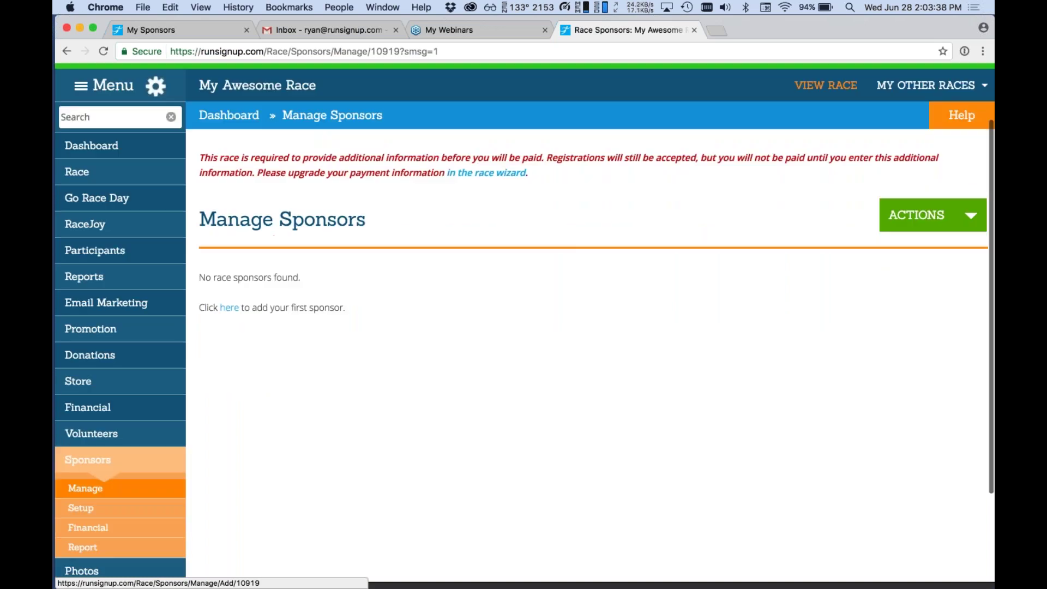
Start a new sponsor and enter Pete's Blinds as its name.
click(229, 314)
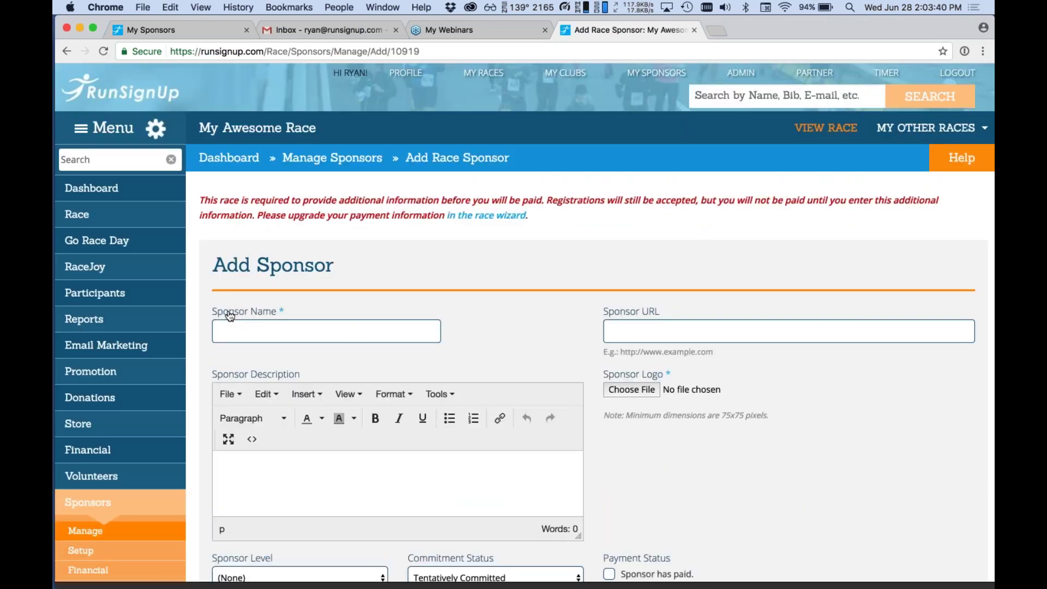
scroll(230, 316, down, 6)
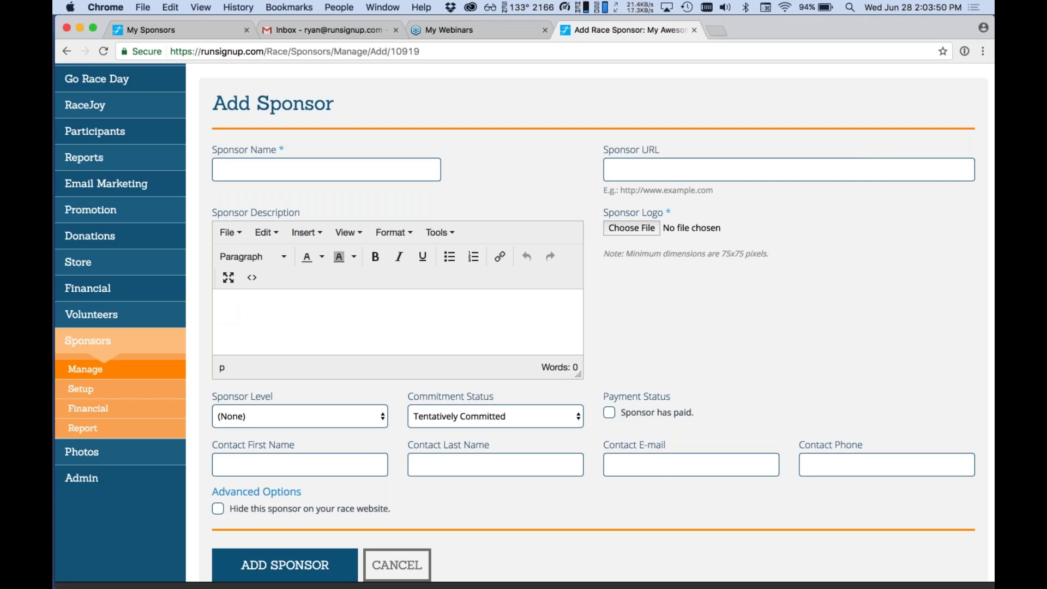
click(326, 170)
text(Pete)
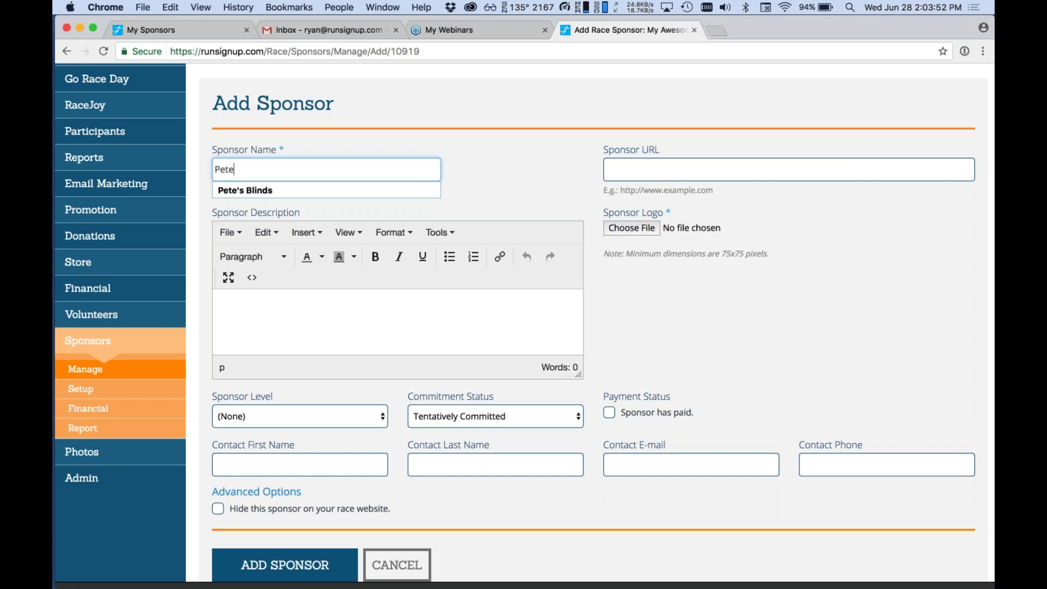
text('s Blinds)
click(680, 276)
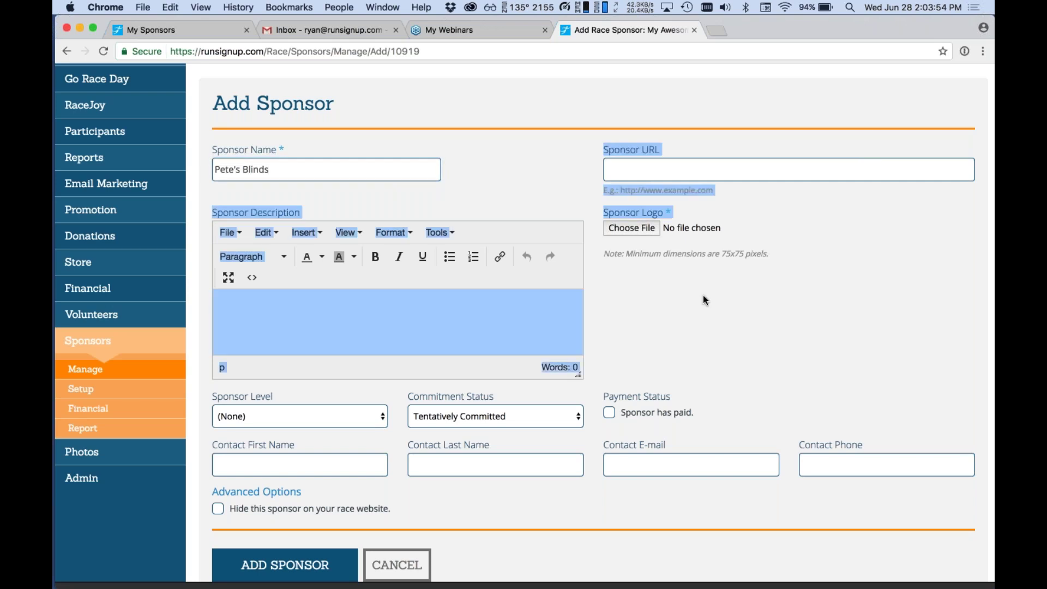
Attach petesBlinds.png from the Desktop sponsor_logos folder as the sponsor logo.
click(623, 226)
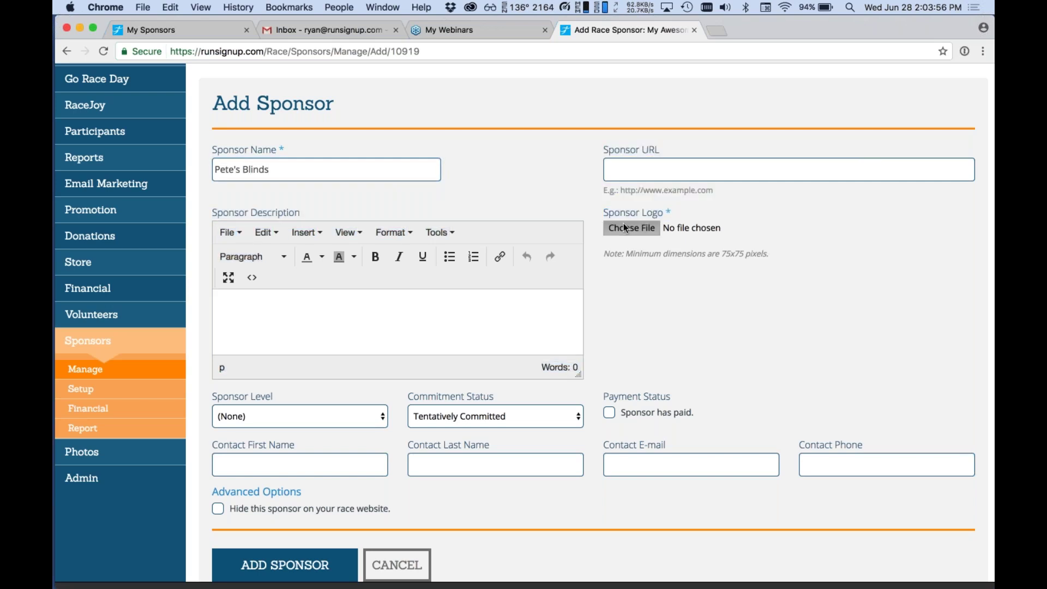
click(369, 146)
double_click(474, 112)
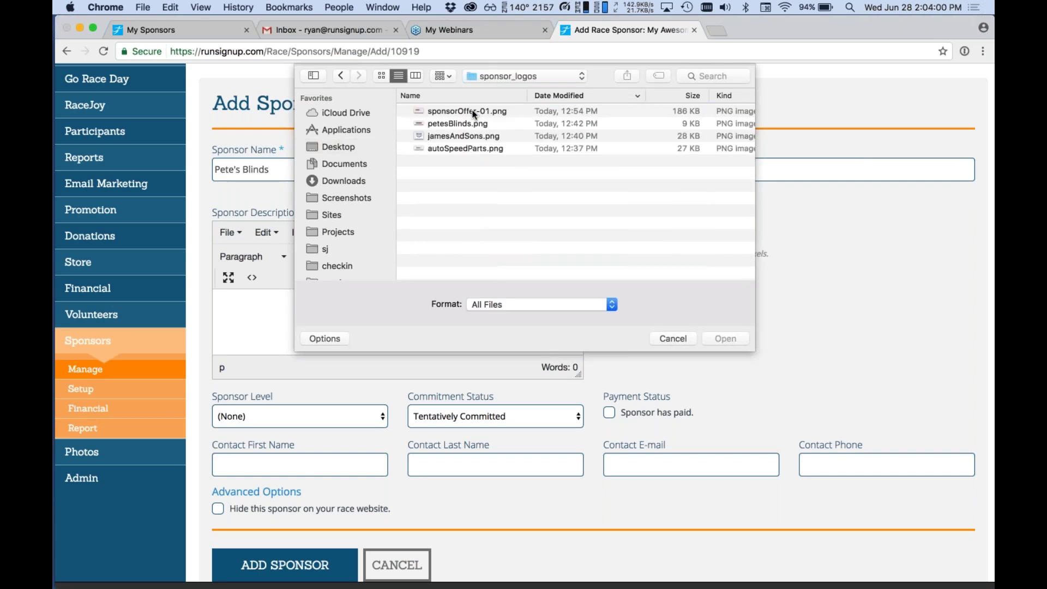
click(451, 124)
key(space)
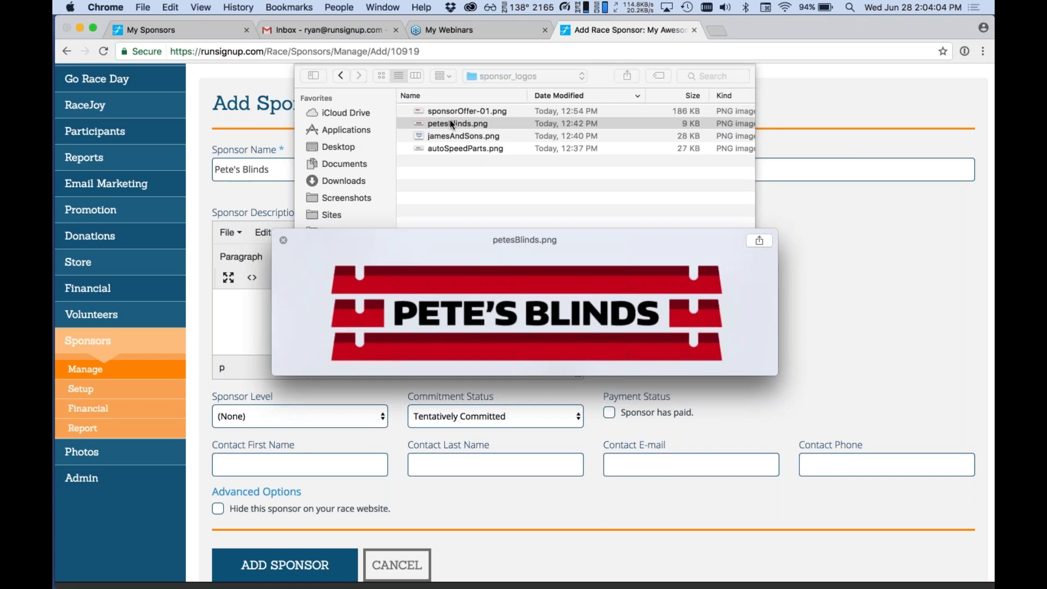
key(space)
double_click(452, 123)
scroll(592, 126, down, 2)
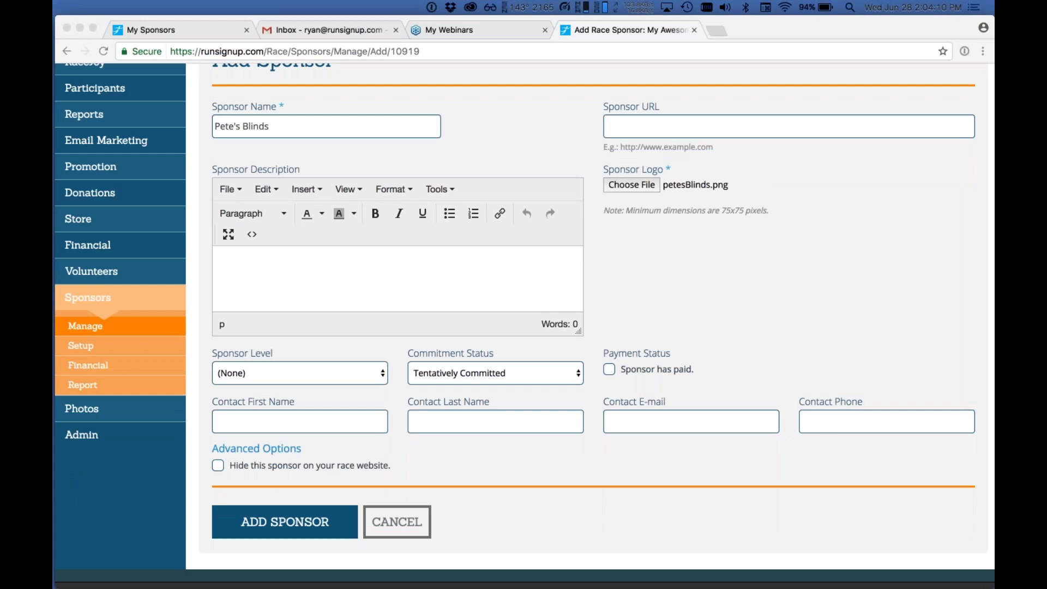
scroll(548, 80, down, 2)
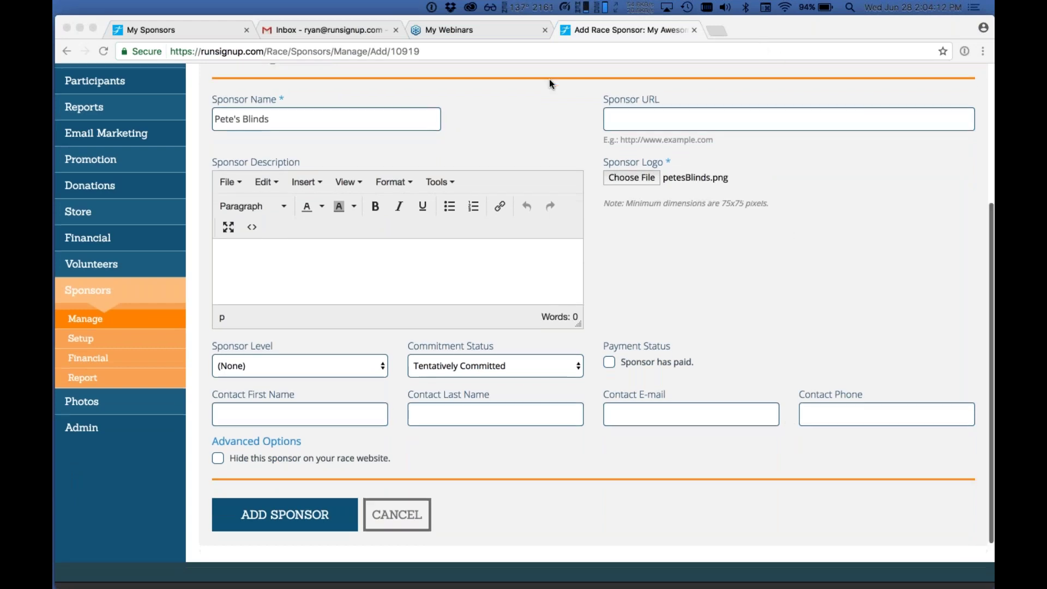
click(549, 80)
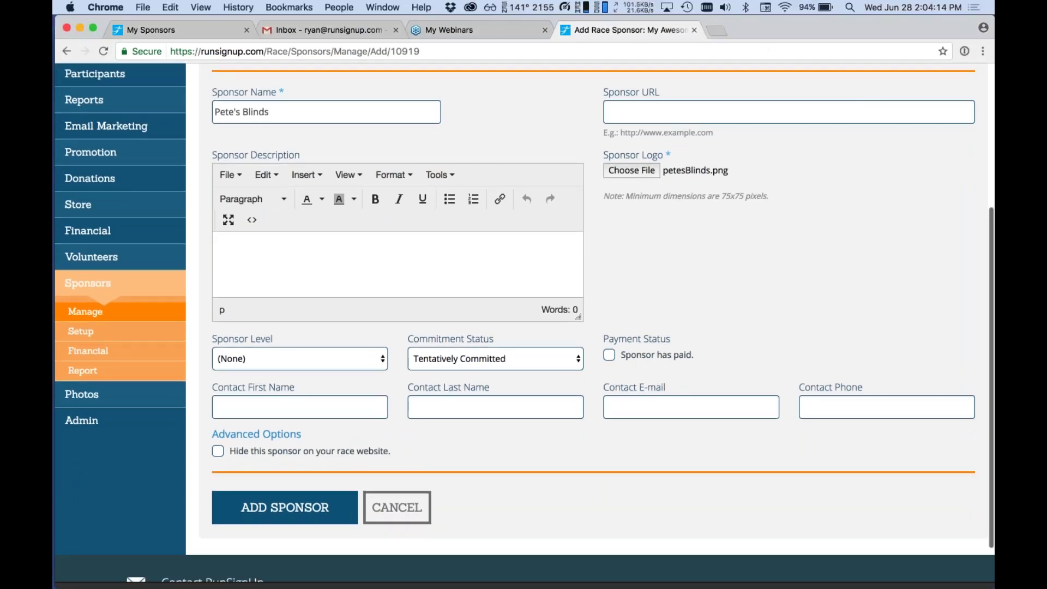
click(681, 111)
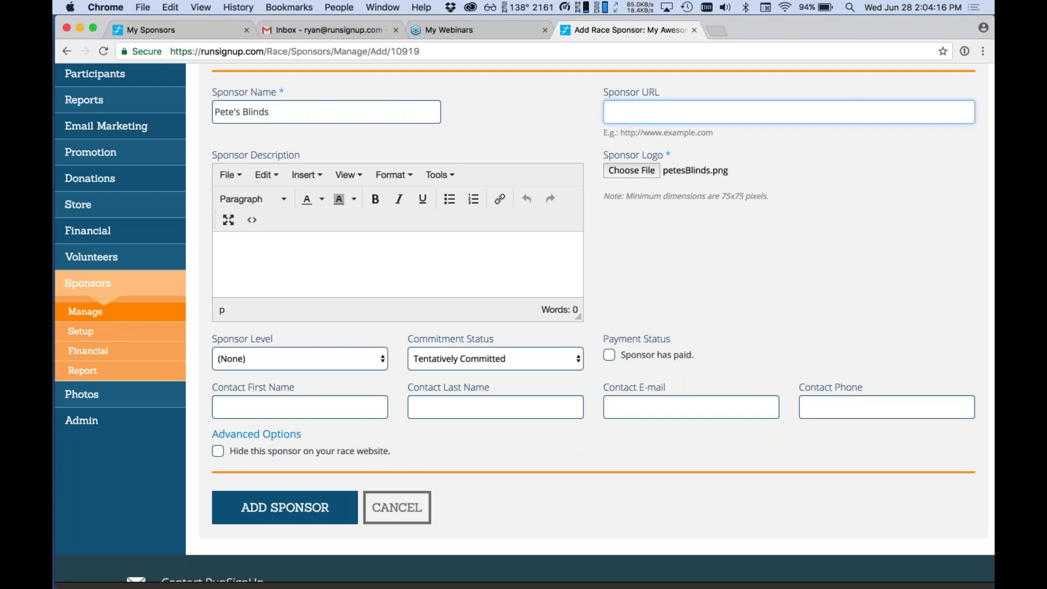
text(htt)
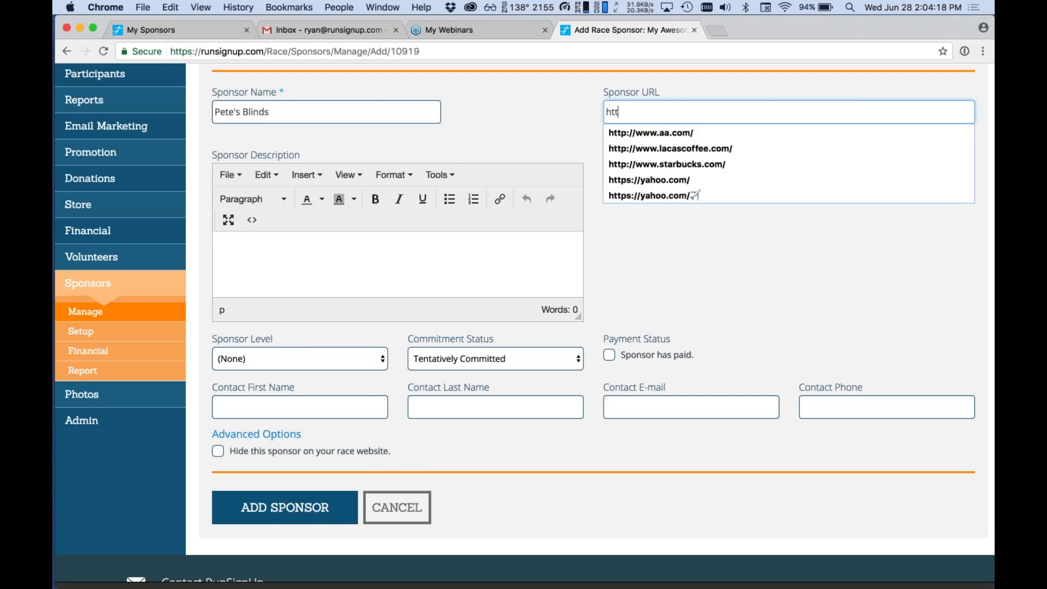
text(Ps:)
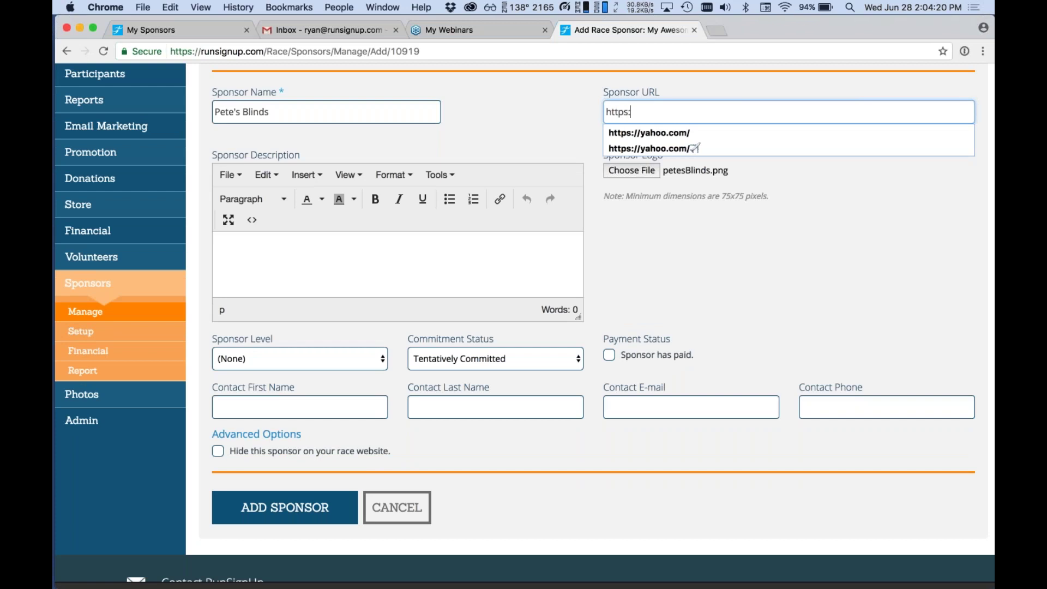
text(//www.stevesblinds.com/)
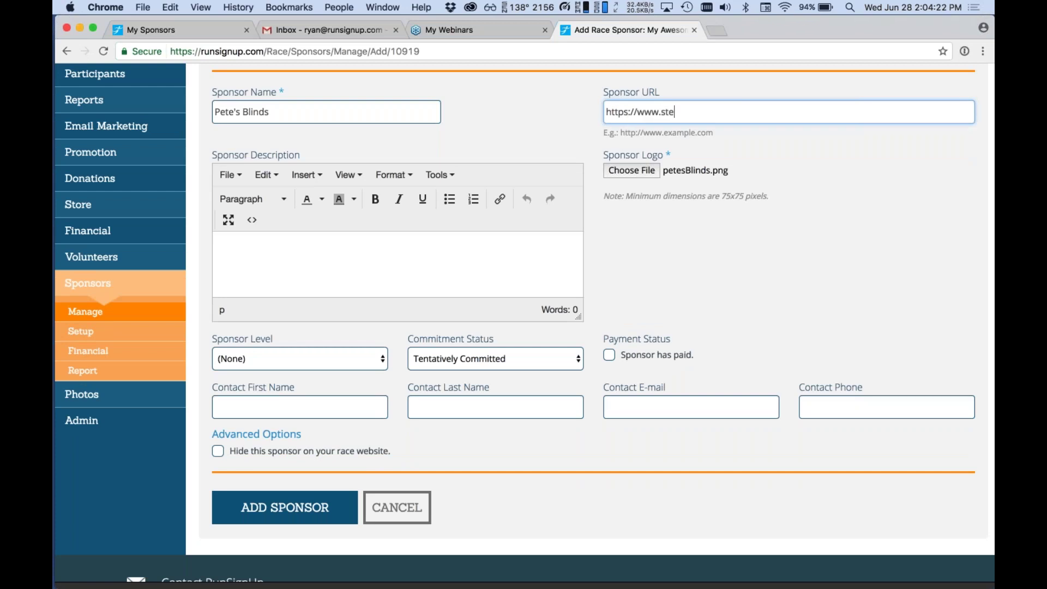
click(311, 249)
scroll(349, 229, down, 1)
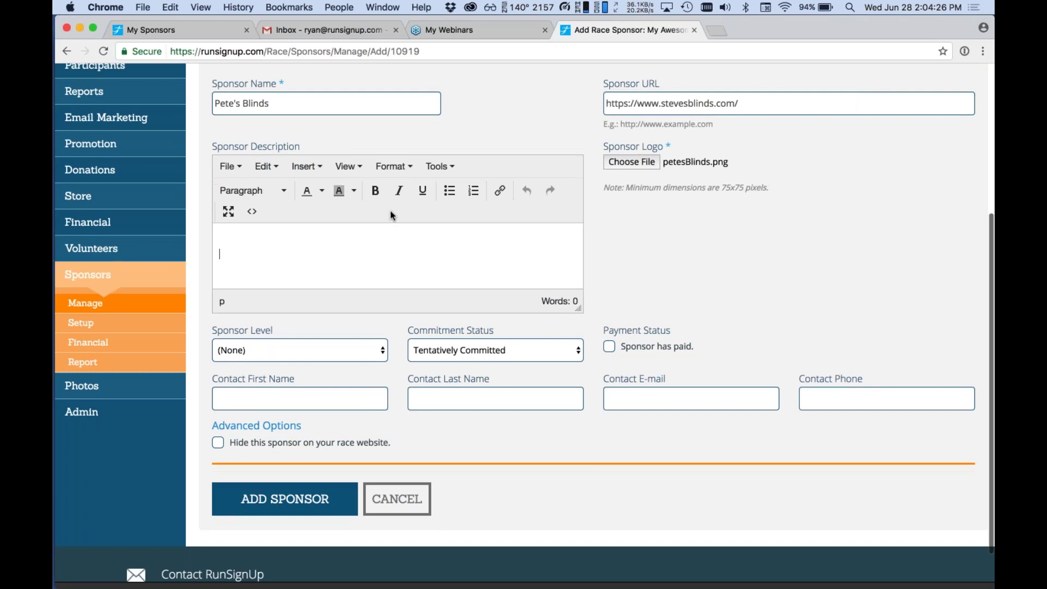
click(381, 198)
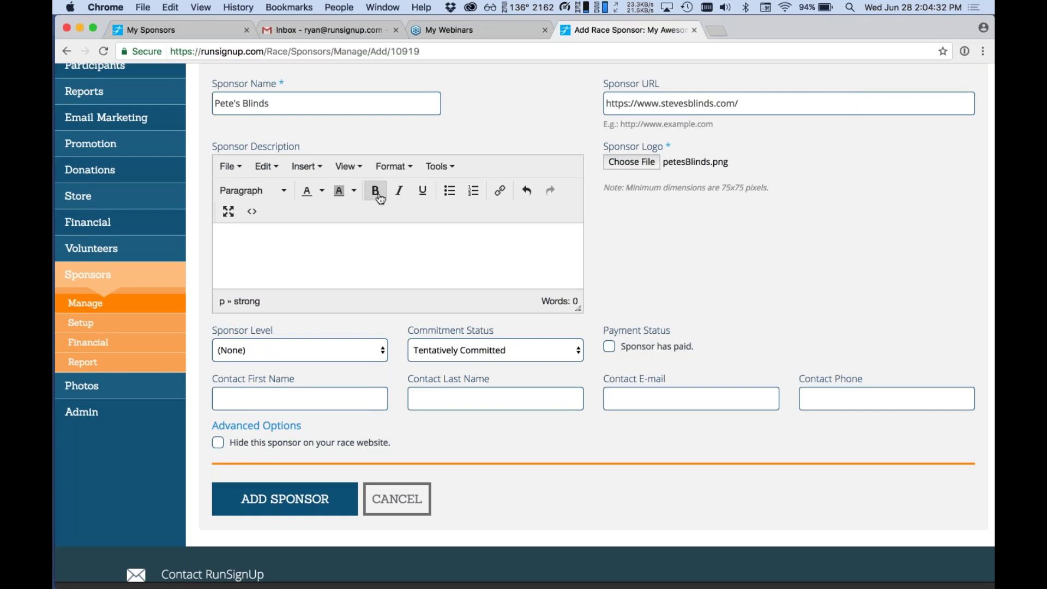
text(Pete's Blinds - Your one stop shop for all your blind supplies!)
Save the new Pete's Blinds sponsor.
scroll(356, 327, down, 1)
scroll(355, 327, down, 1)
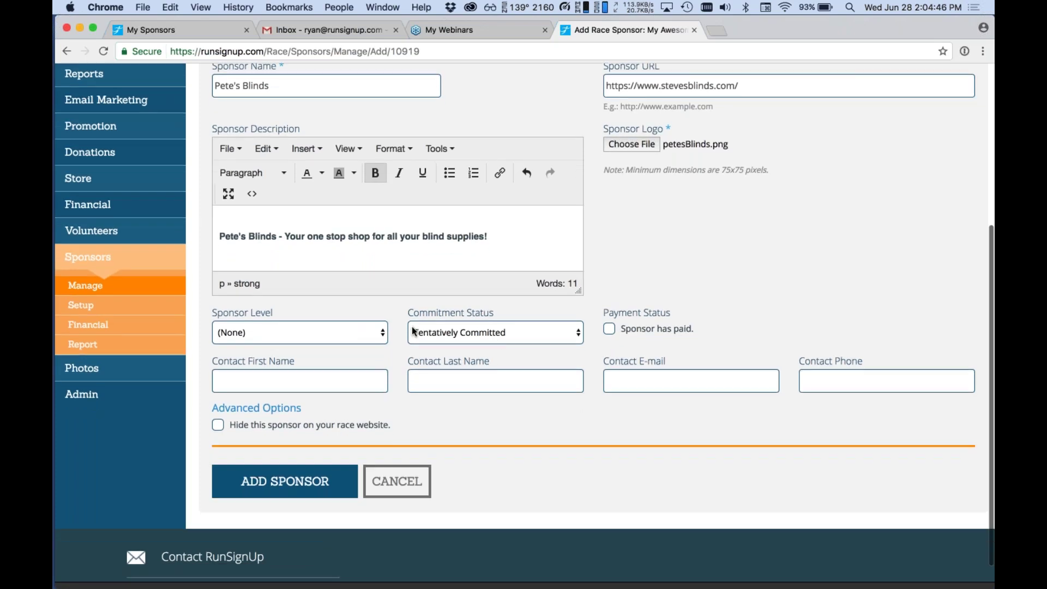
scroll(290, 443, up, 3)
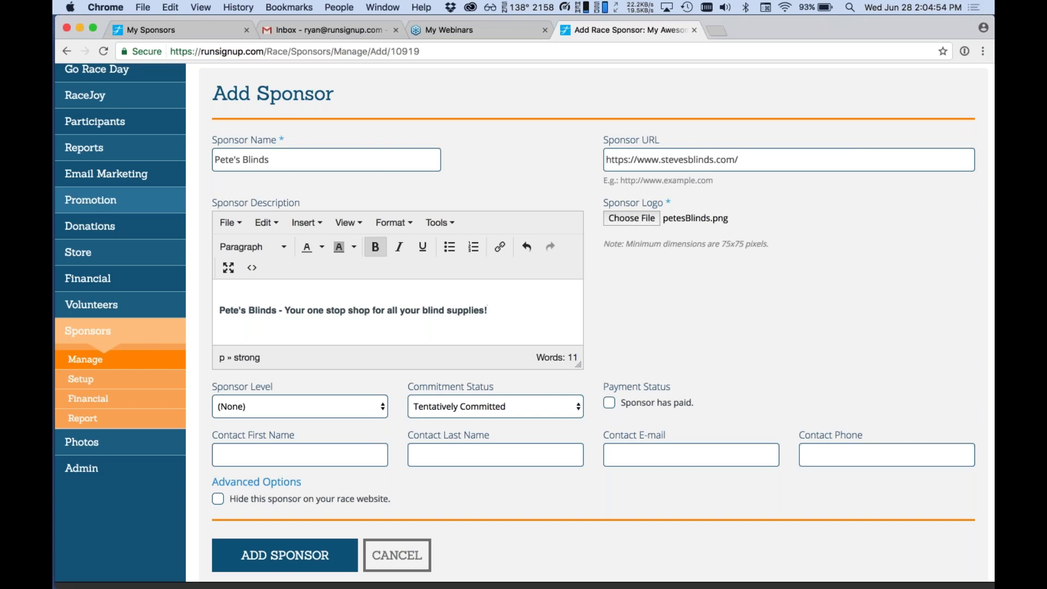
click(286, 564)
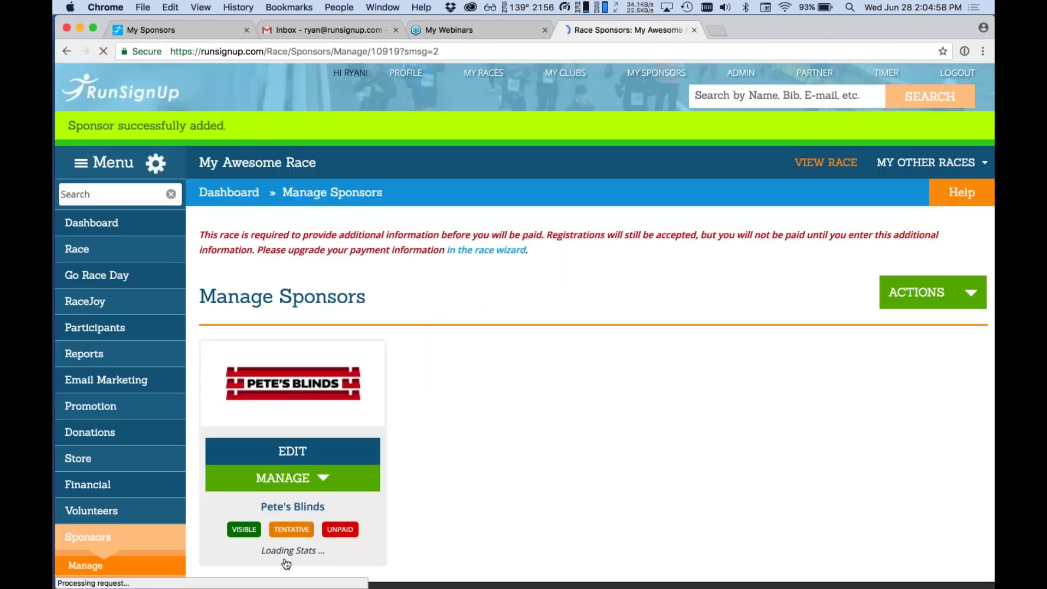
Check the new Pete's Blinds card, listed as visible, tentative and unpaid, and its management options.
scroll(286, 564, down, 1)
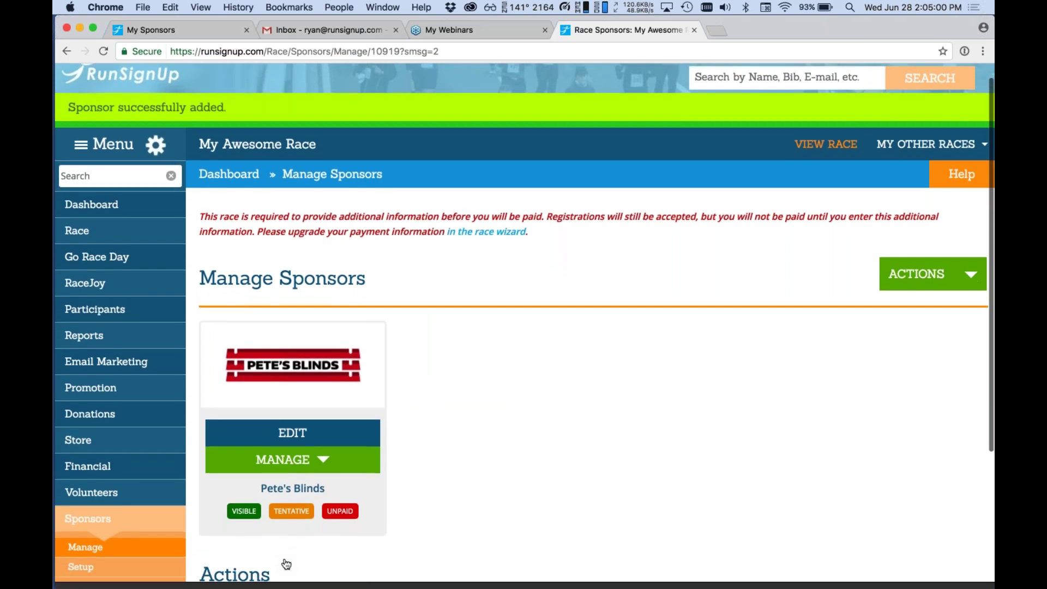
scroll(287, 564, down, 5)
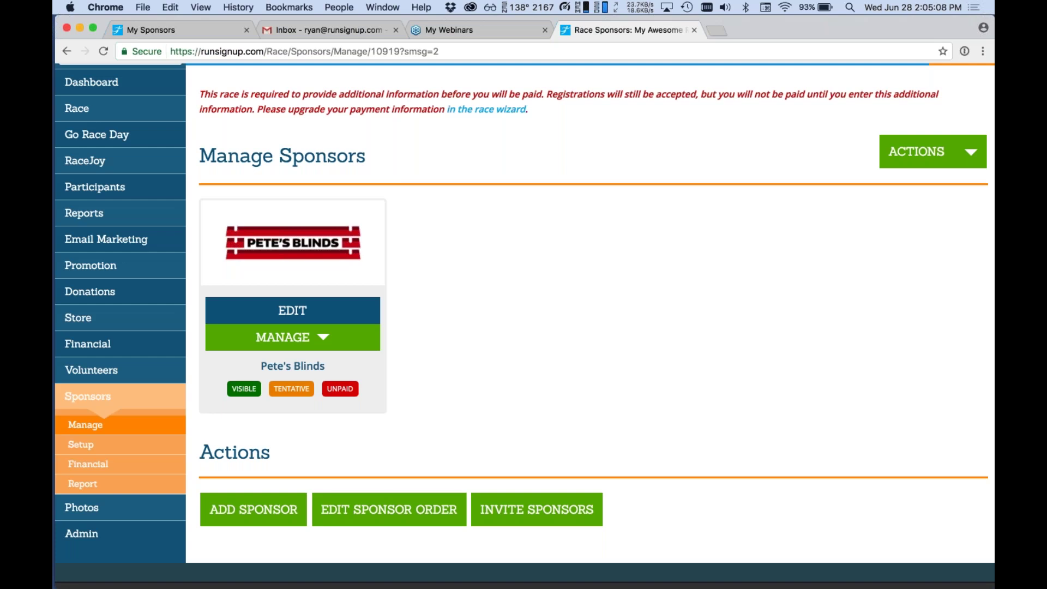
click(229, 338)
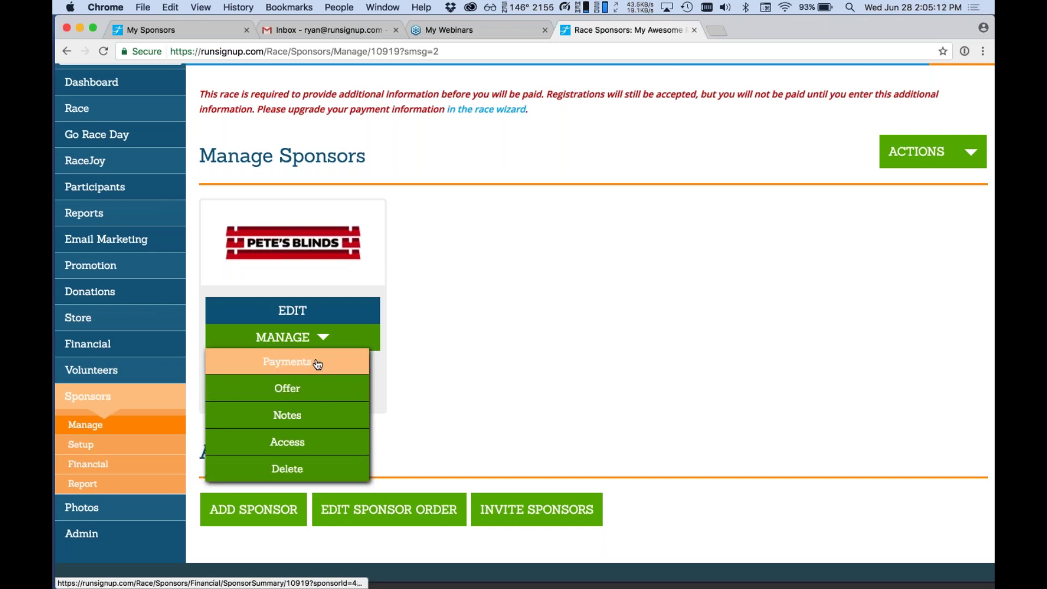
scroll(605, 218, up, 1)
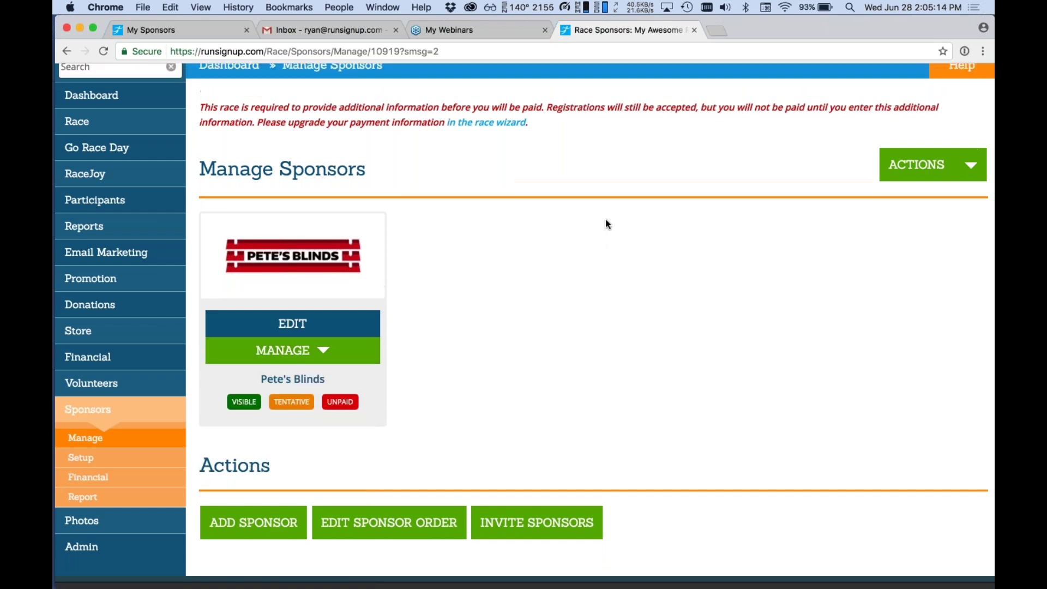
scroll(606, 220, up, 4)
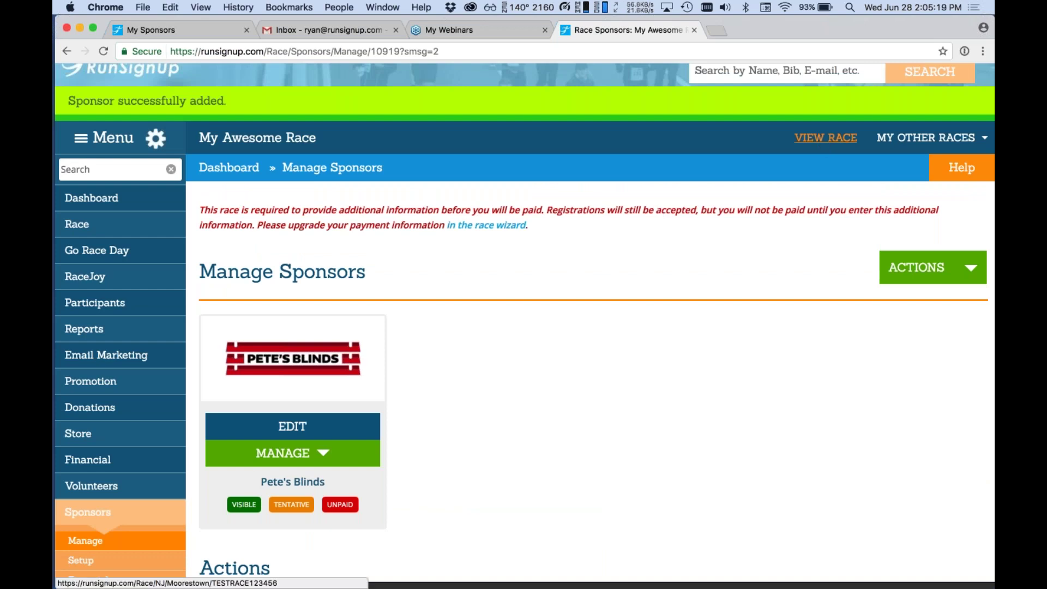
Open My Awesome Race's public page and scroll down to the Pete's Blinds logo under Sponsors.
click(826, 137)
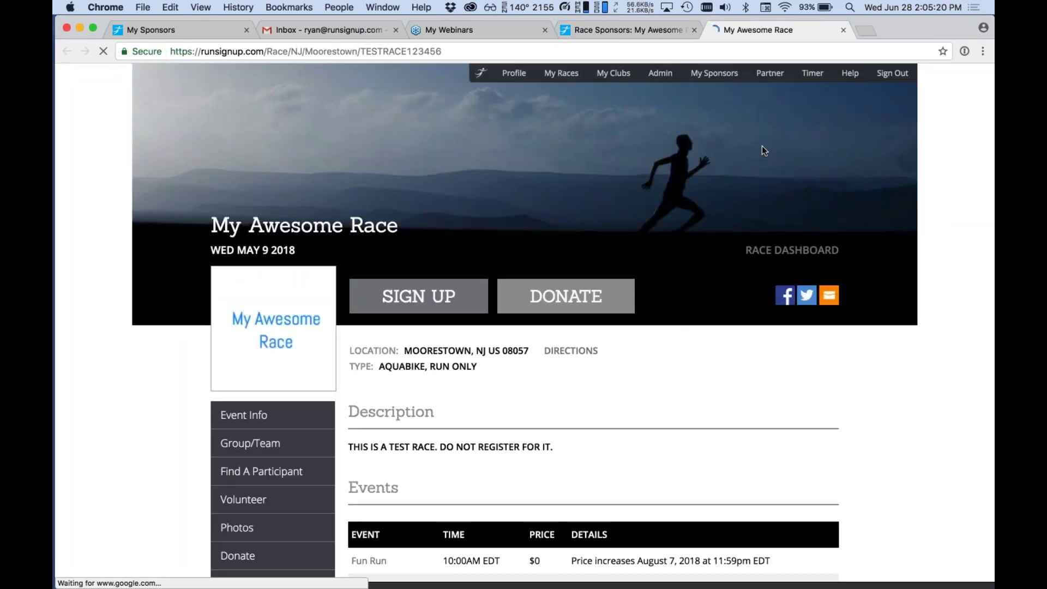
scroll(762, 147, down, 8)
scroll(762, 147, down, 2)
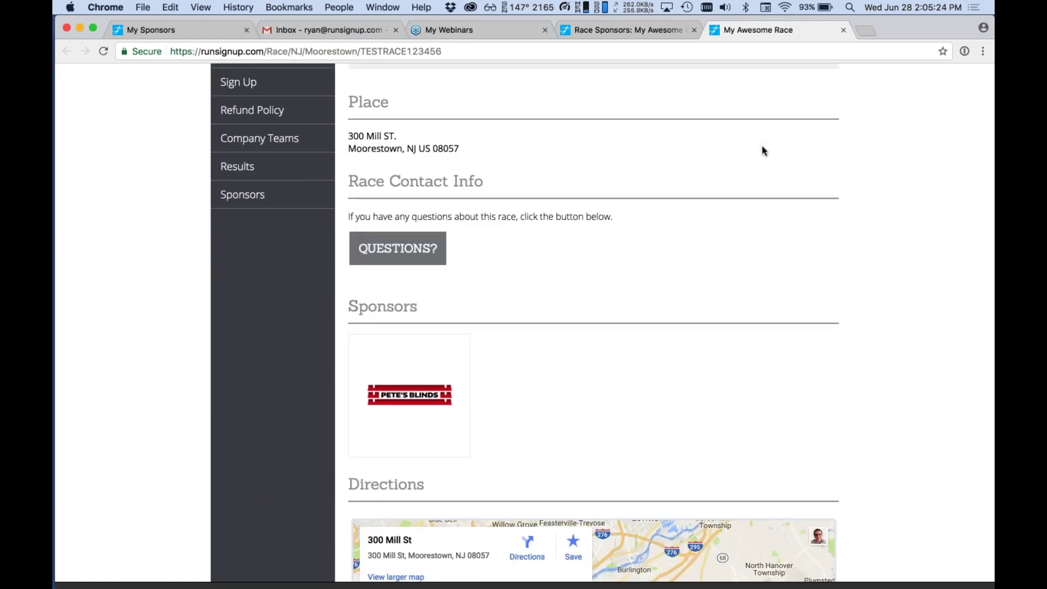
scroll(762, 150, down, 2)
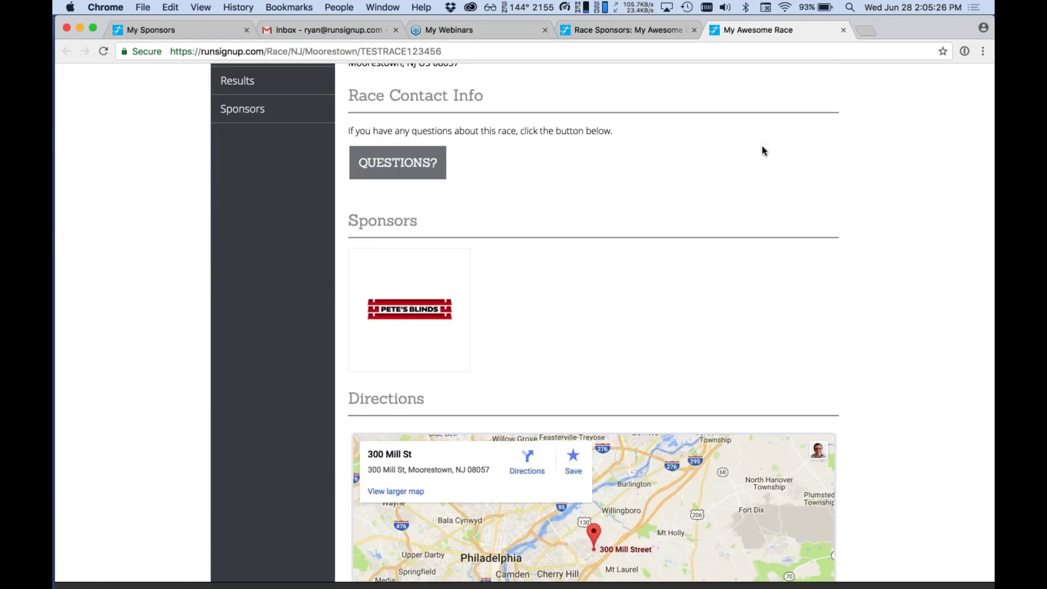
scroll(762, 151, up, 3)
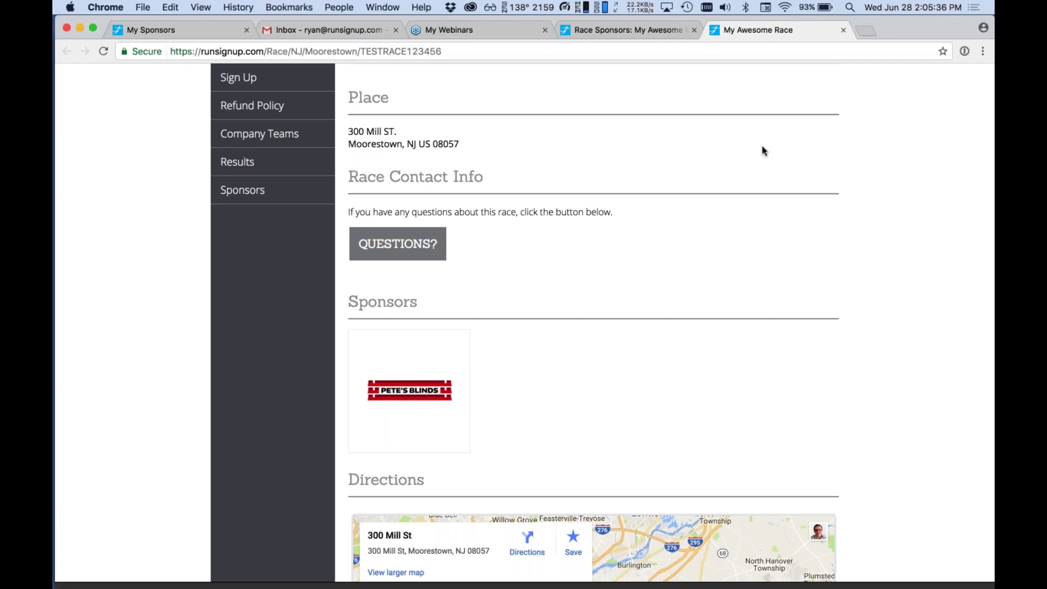
scroll(762, 151, down, 5)
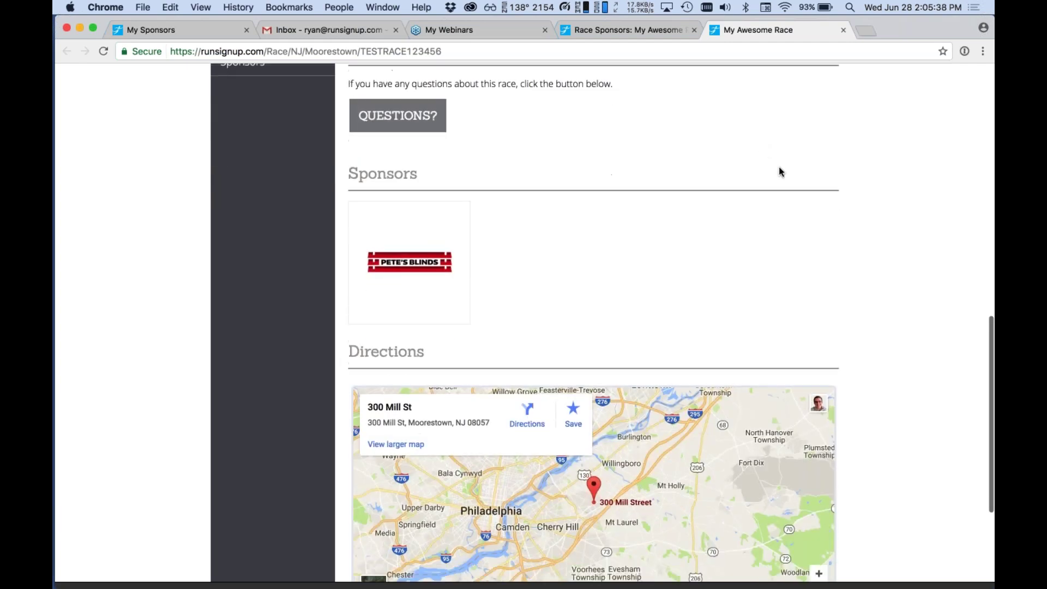
scroll(862, 280, down, 2)
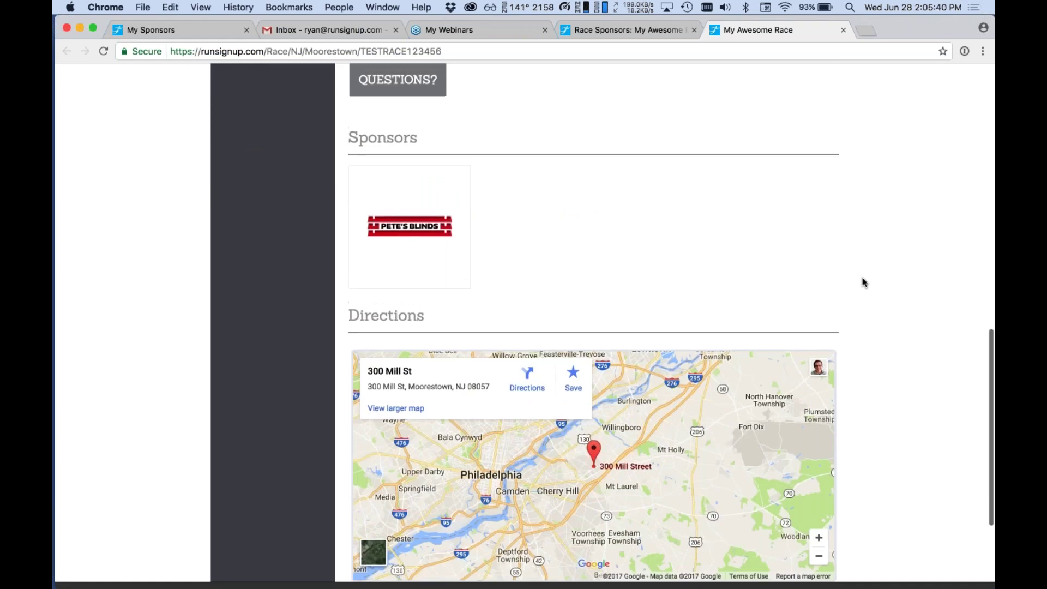
scroll(862, 282, down, 3)
scroll(862, 282, up, 10)
scroll(862, 282, down, 5)
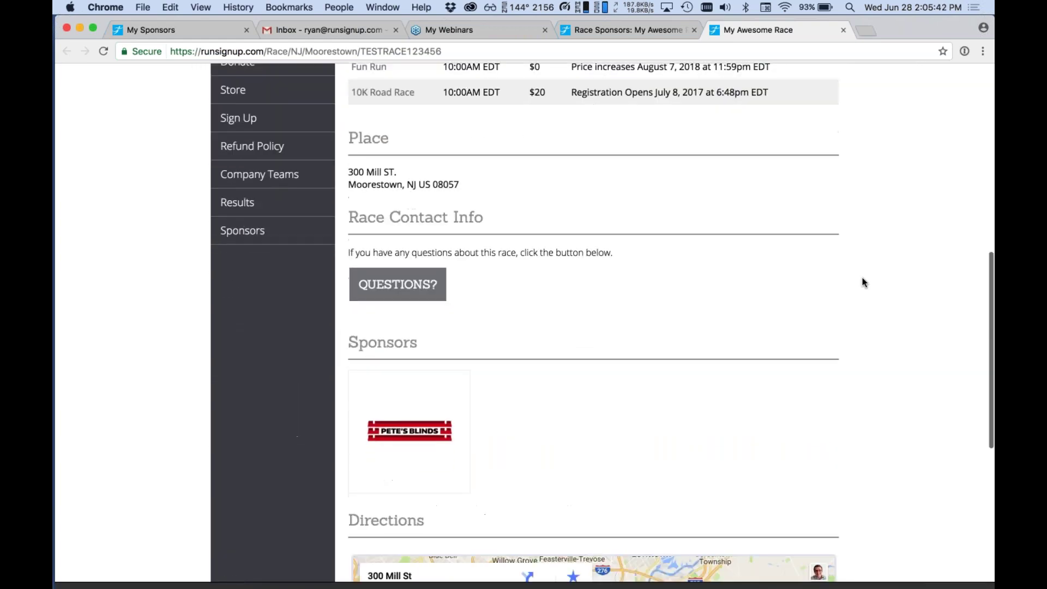
scroll(862, 282, down, 1)
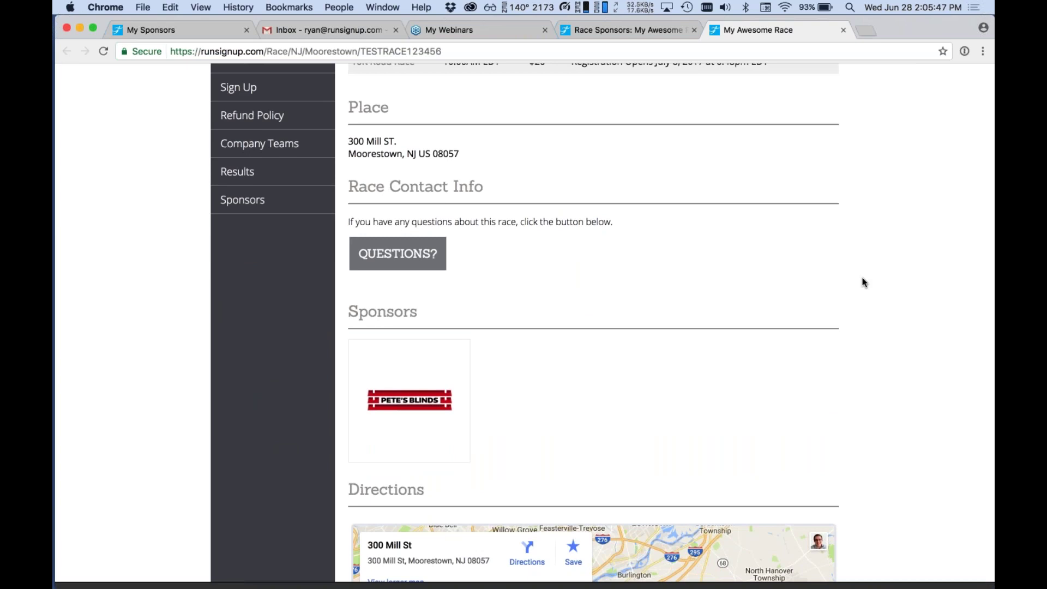
scroll(862, 282, down, 1)
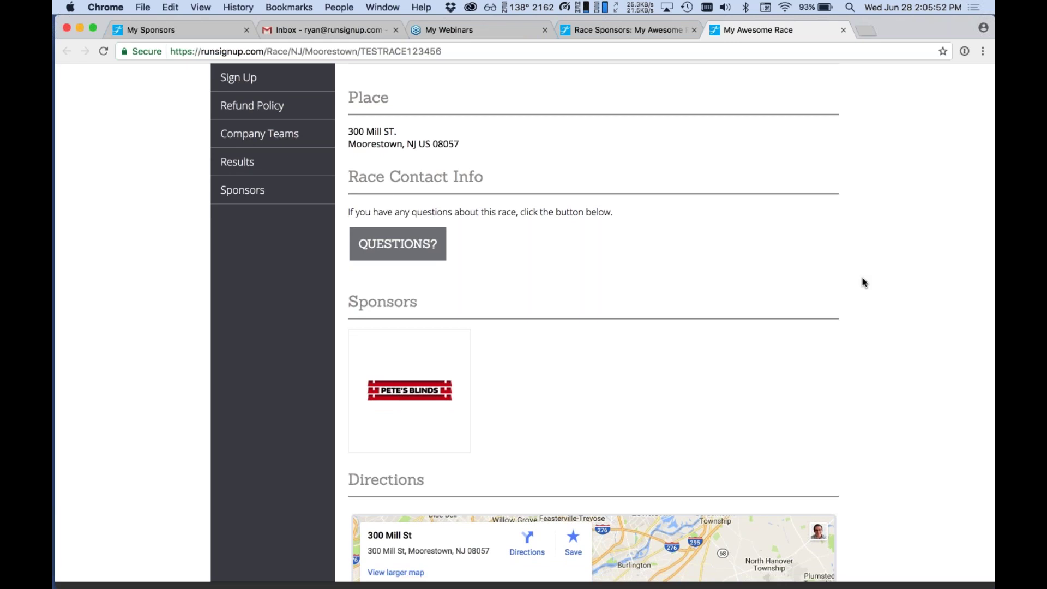
scroll(863, 282, up, 5)
scroll(863, 282, down, 5)
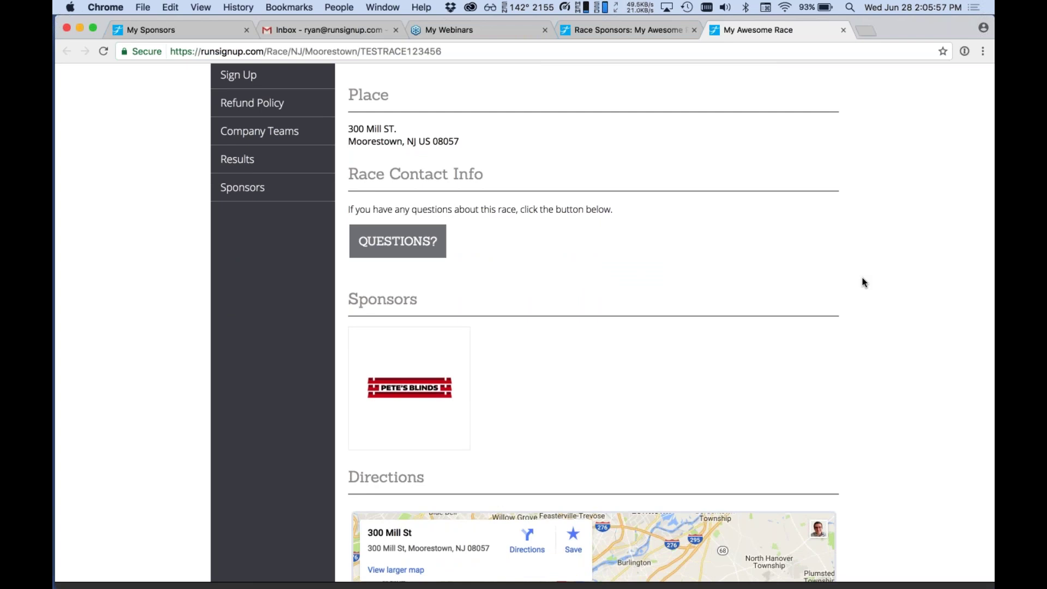
scroll(864, 282, down, 1)
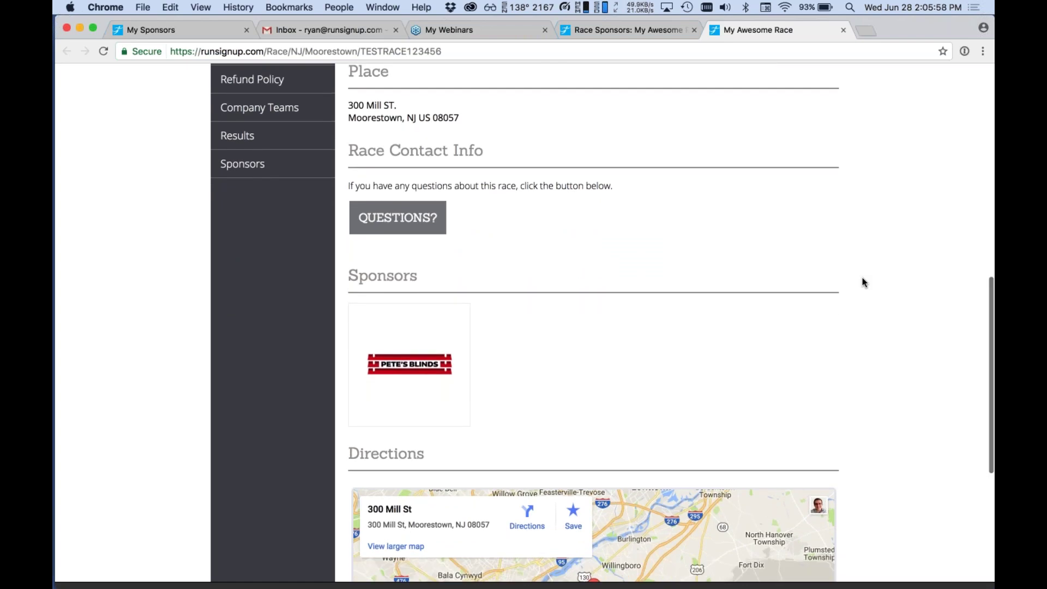
scroll(864, 283, down, 2)
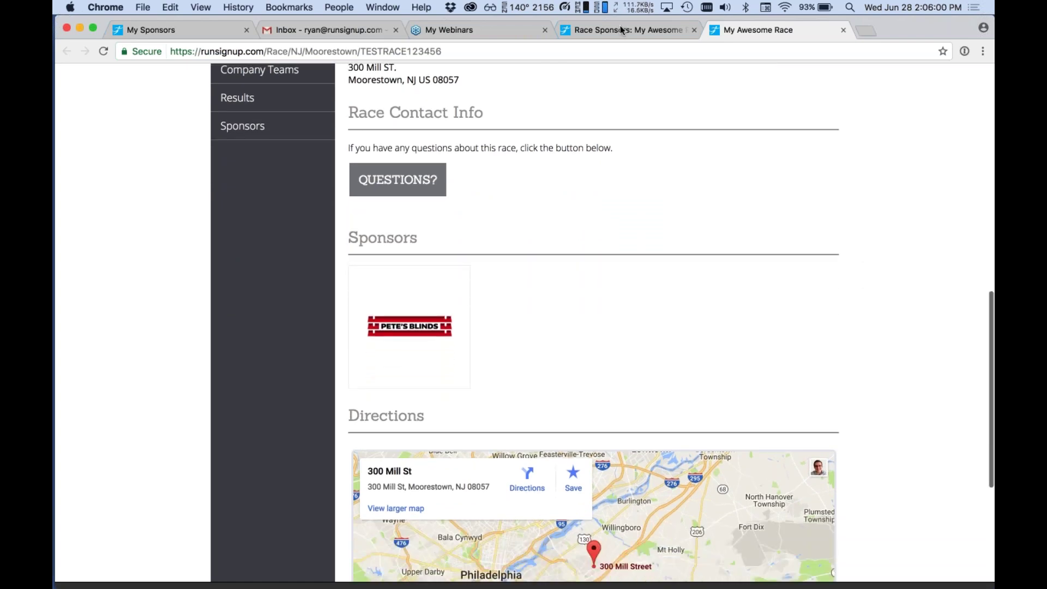
Switch back to the Race Sponsors tab and scroll to the Pete's Blinds card.
click(620, 27)
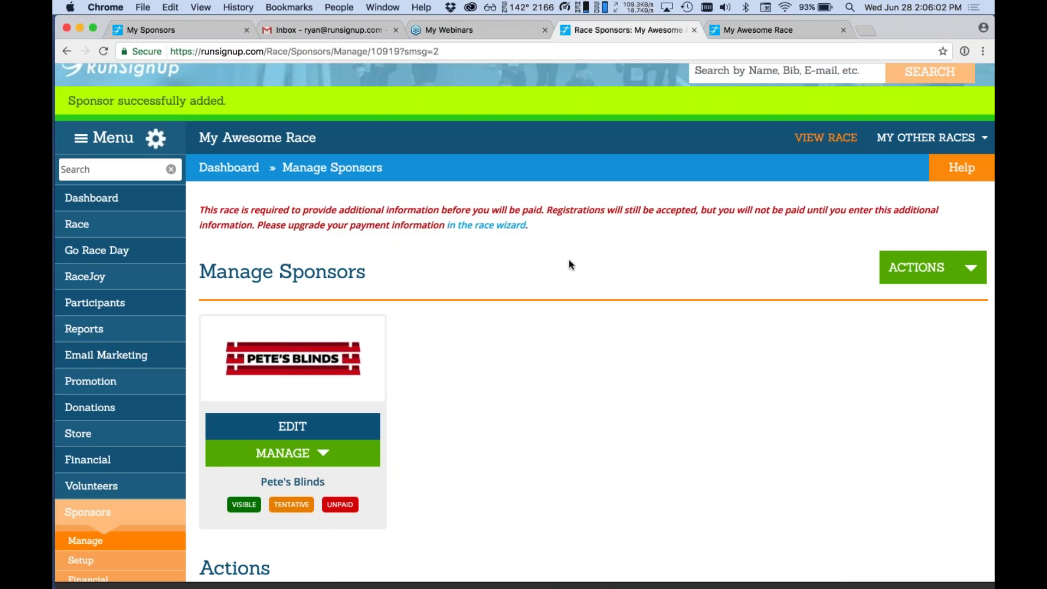
scroll(569, 263, down, 5)
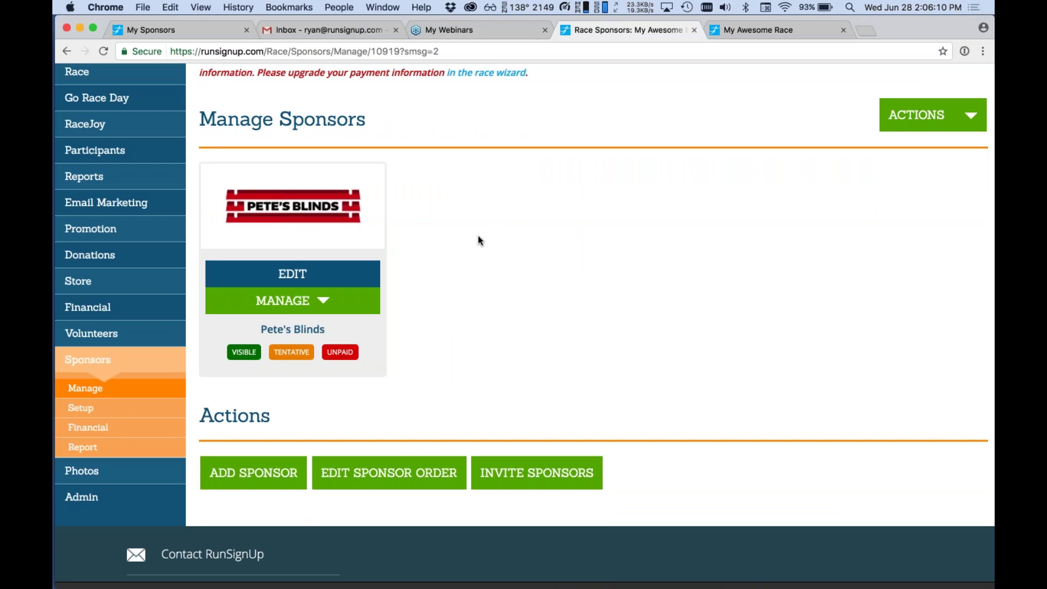
Open the Edit Race Sponsor form for Pete's Blinds.
click(336, 274)
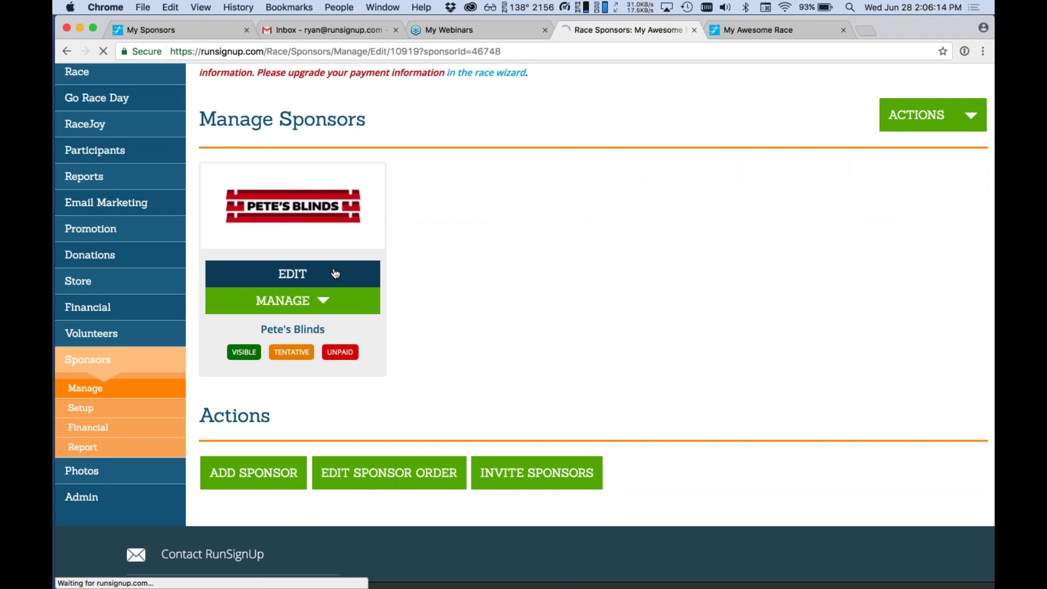
scroll(523, 322, down, 5)
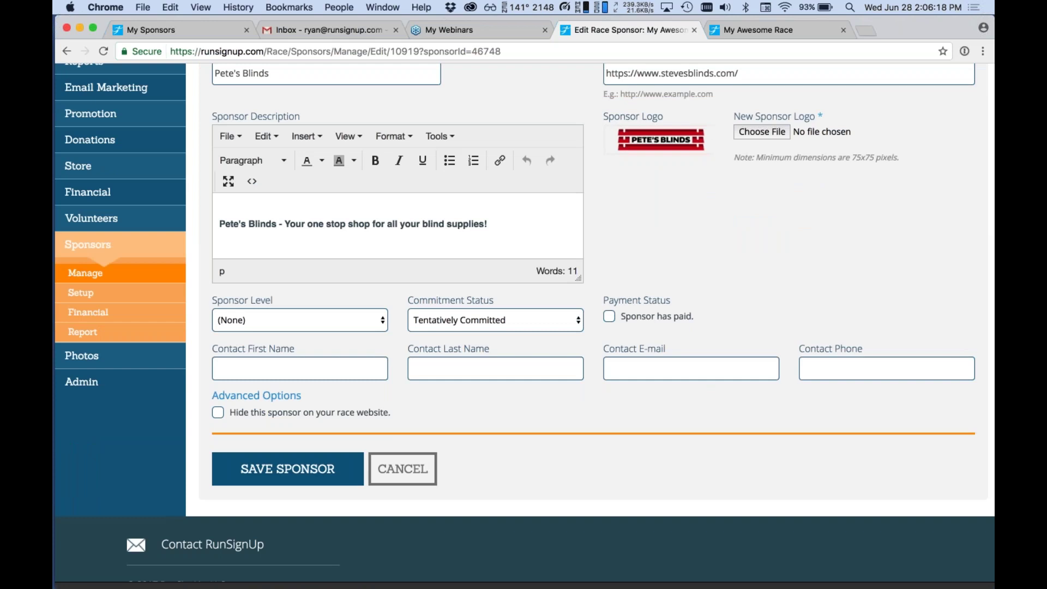
scroll(589, 322, down, 1)
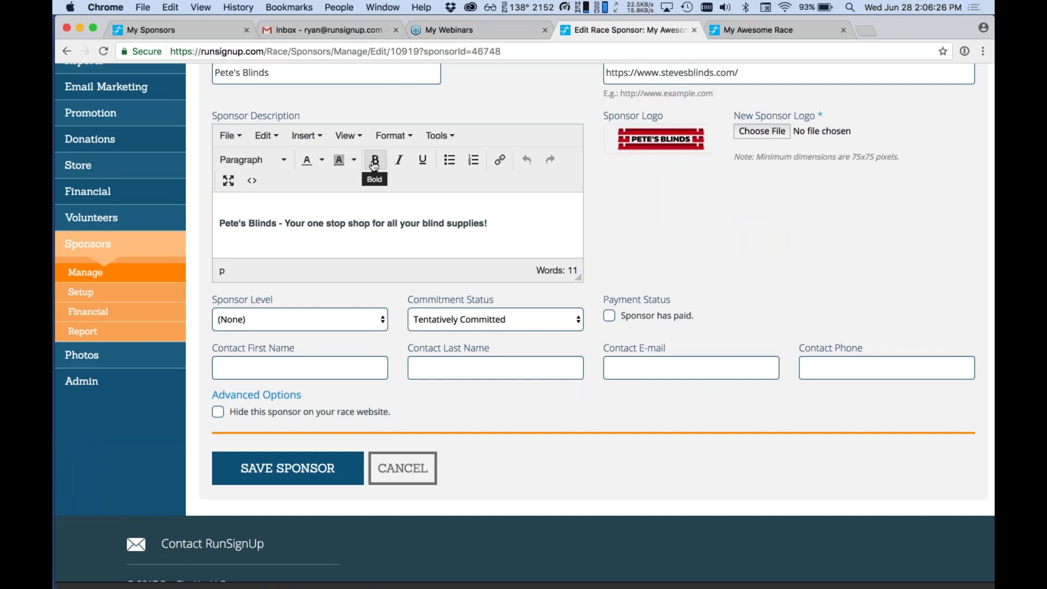
Review Sponsor Level and Commitment Status, keeping it Tentatively Committed and unpaid.
click(315, 318)
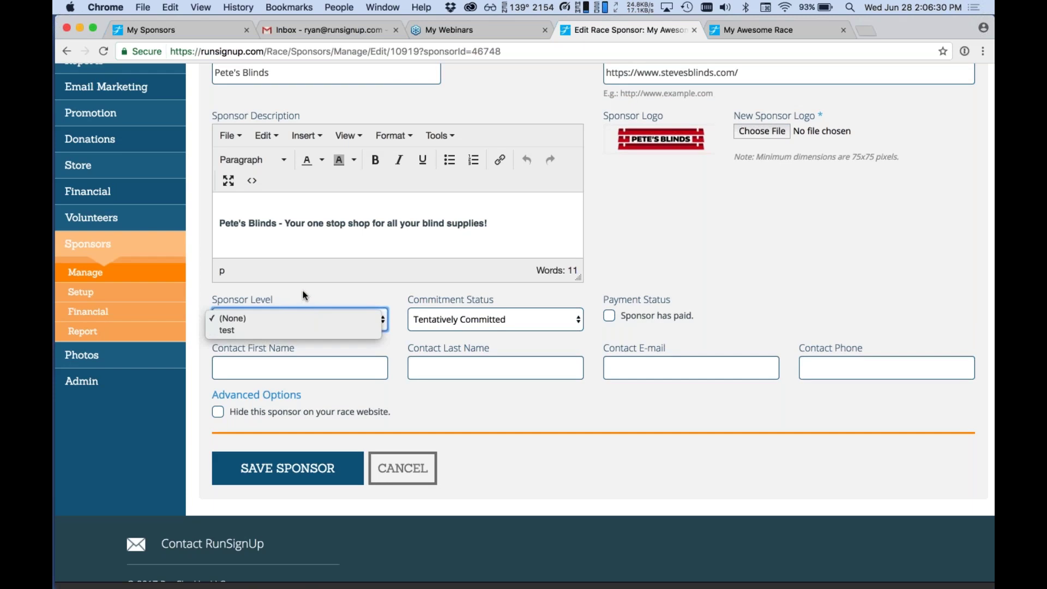
click(314, 290)
click(439, 319)
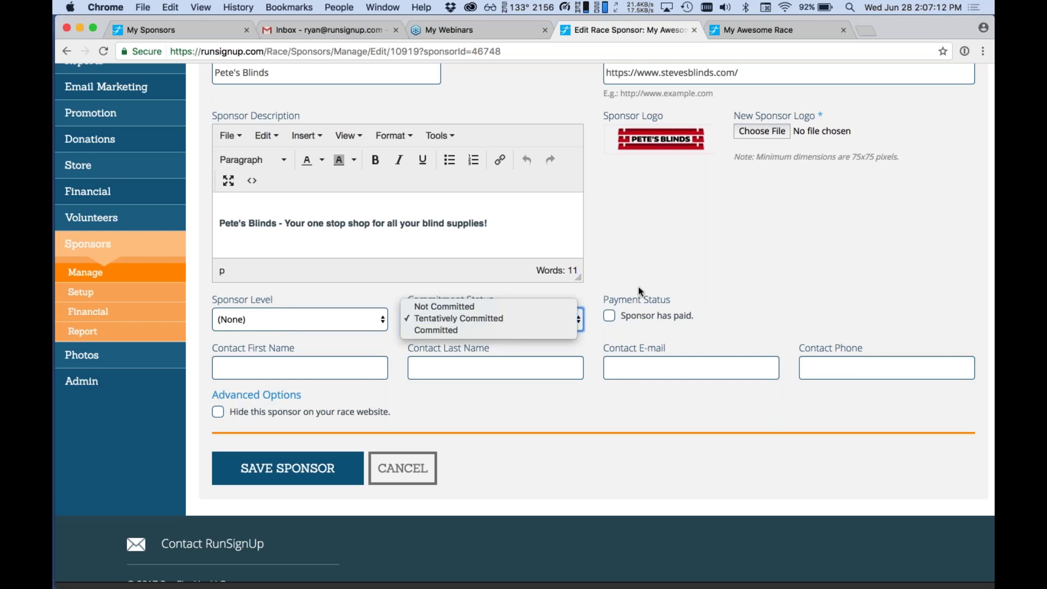
click(669, 284)
click(669, 284)
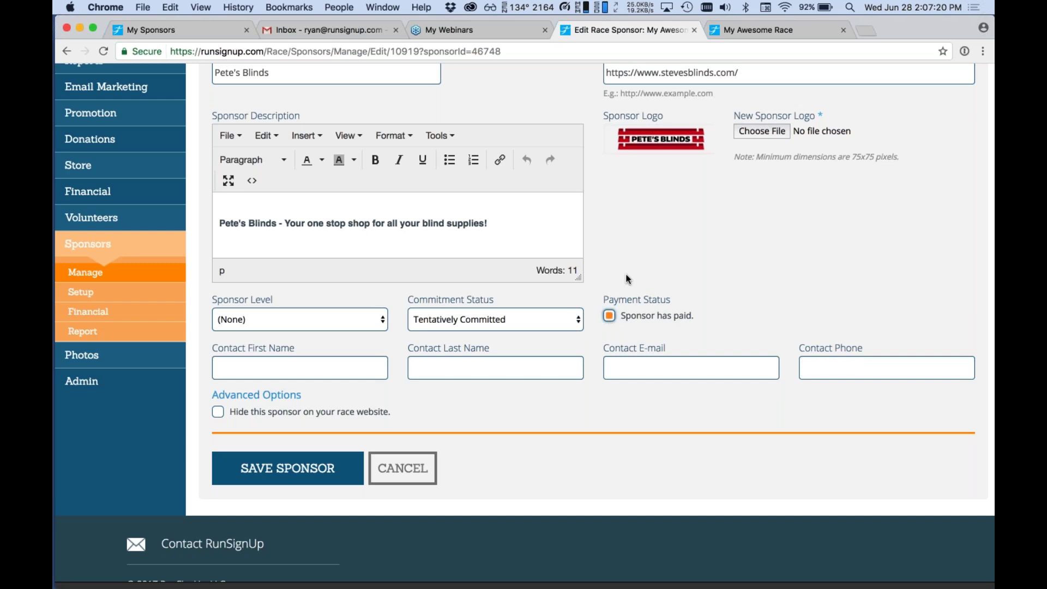
click(610, 315)
Enter the contact's first name, last name, e-mail and phone number, then save the sponsor.
key(Tab)
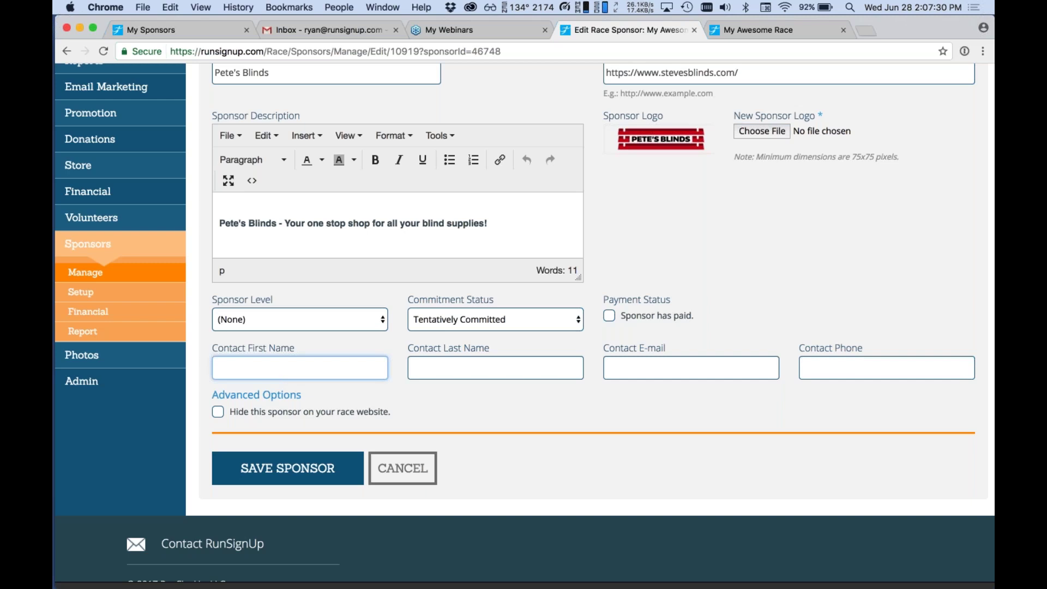
text(John)
key(Tab)
text(Doe)
key(Tab)
text(john@)
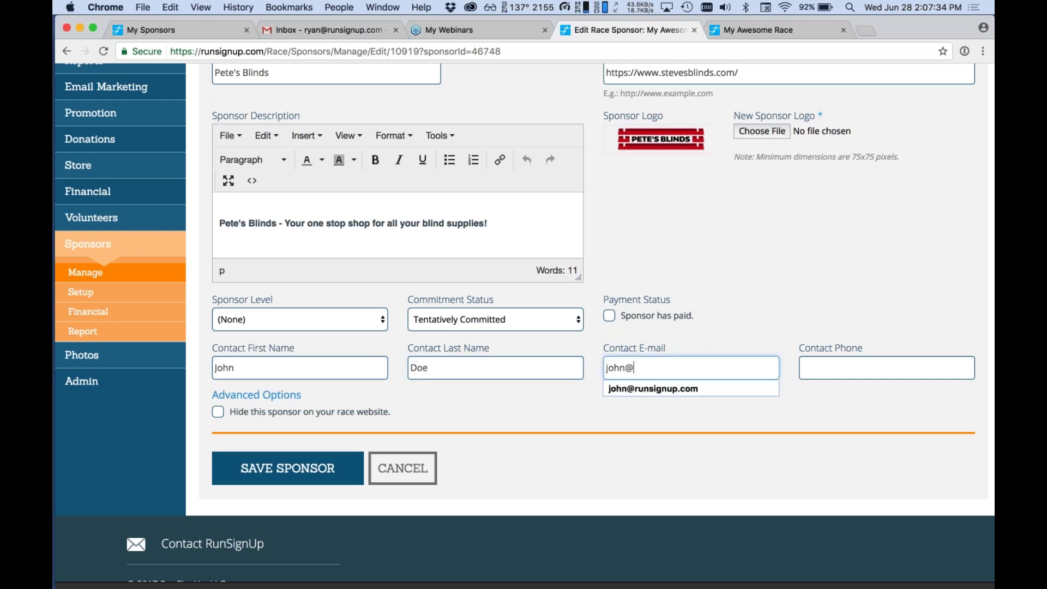
text(example.com)
key(Tab)
text(123-123-1234)
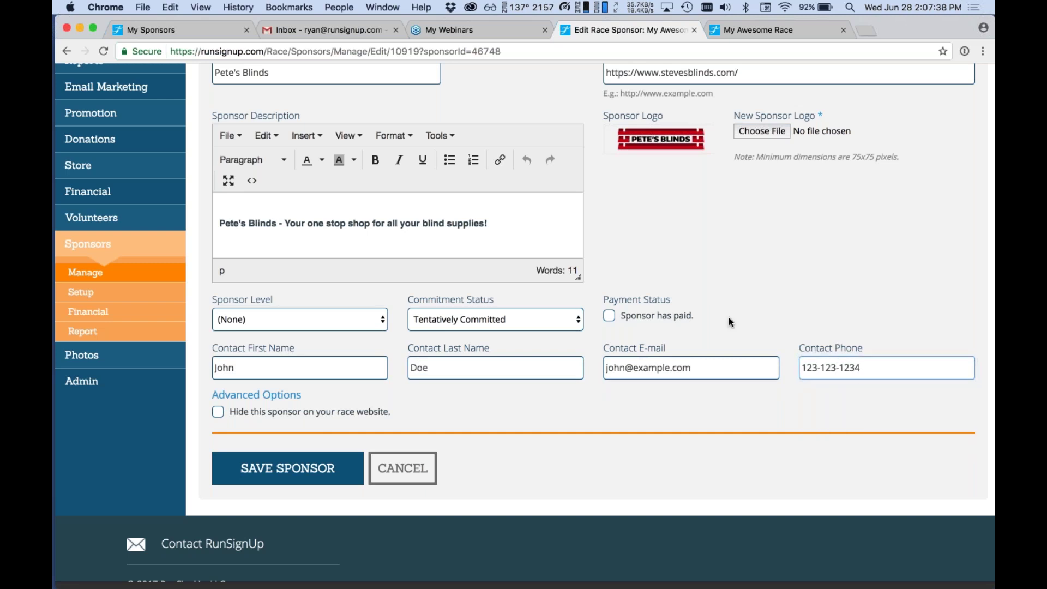
click(288, 468)
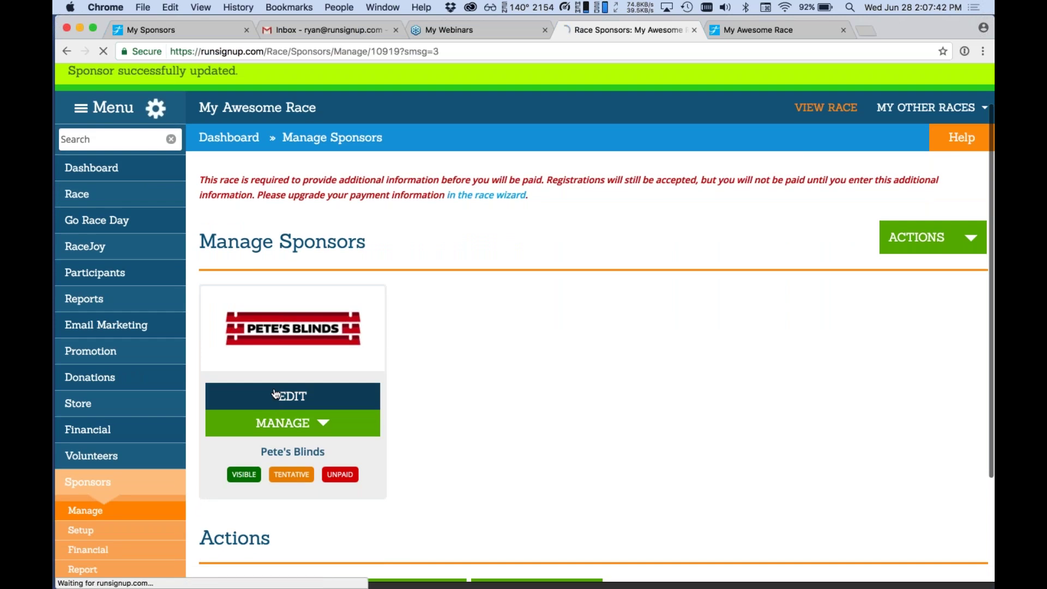
click(276, 395)
scroll(276, 394, down, 5)
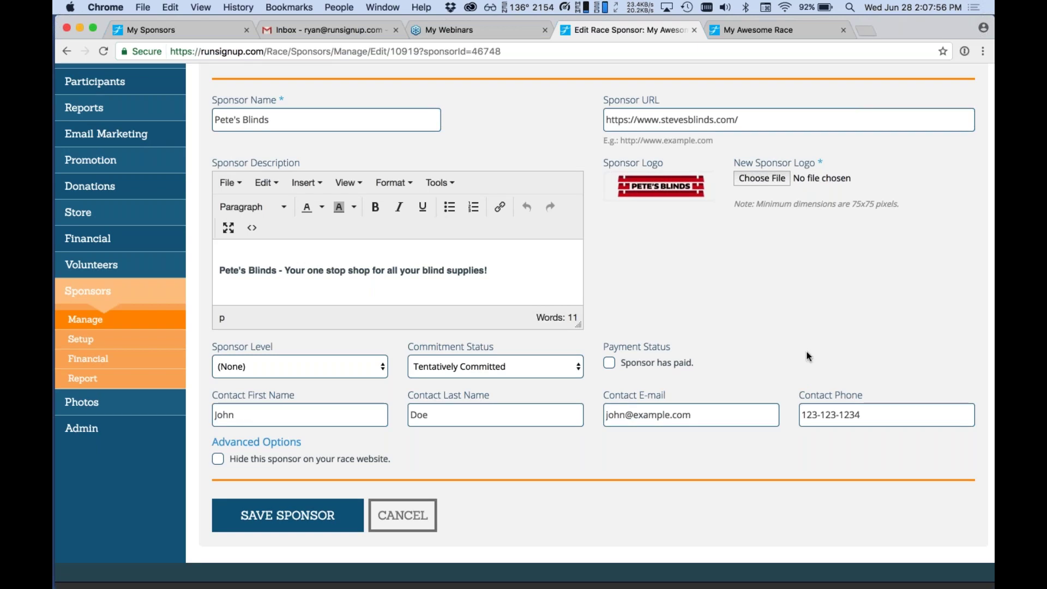
scroll(807, 356, up, 1)
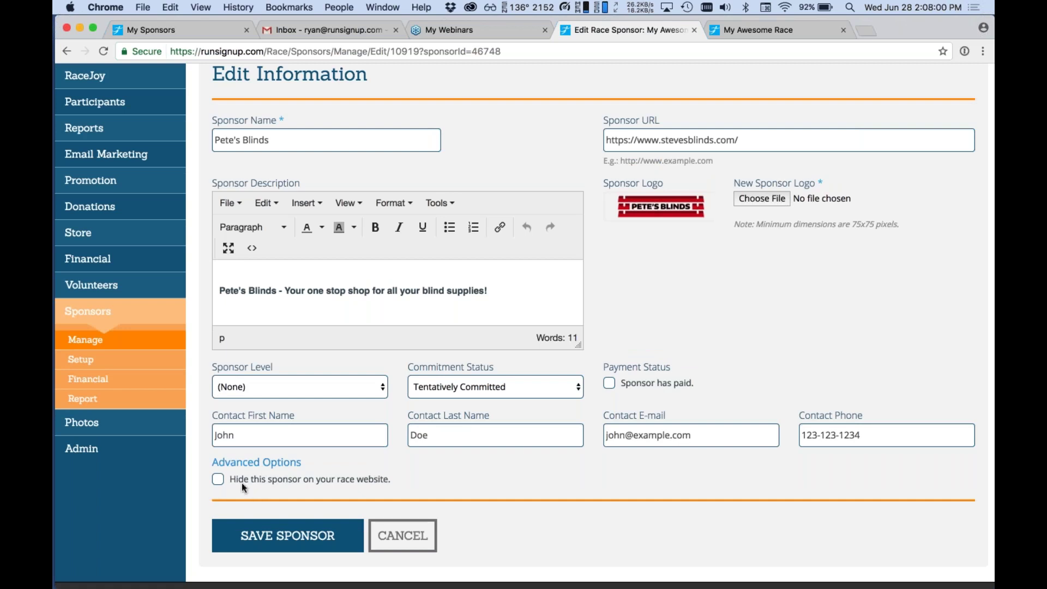
click(400, 539)
scroll(400, 540, down, 2)
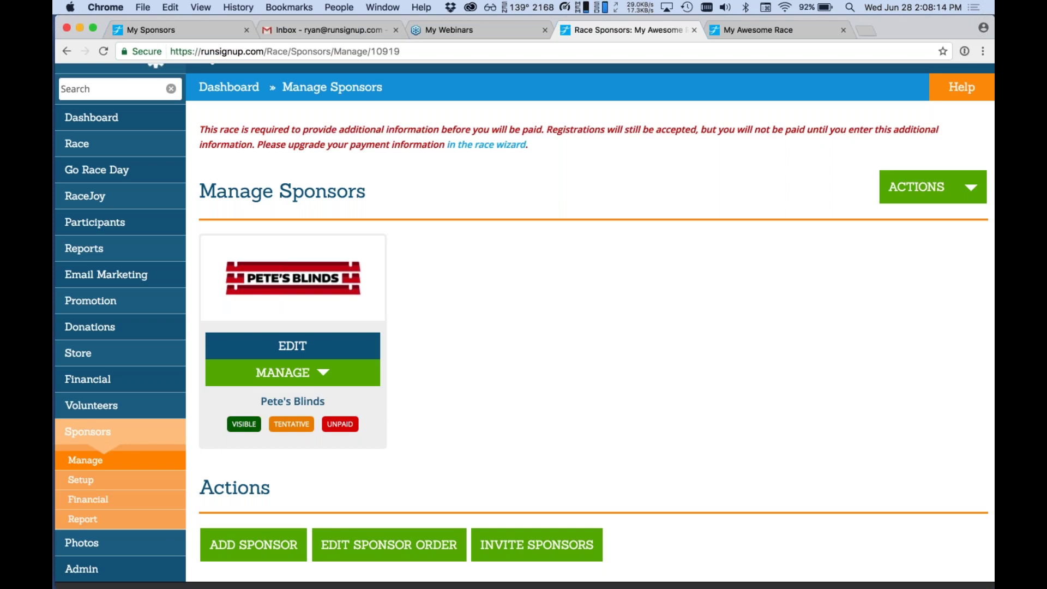
Set Pete's Blinds to hidden from the race website.
click(244, 424)
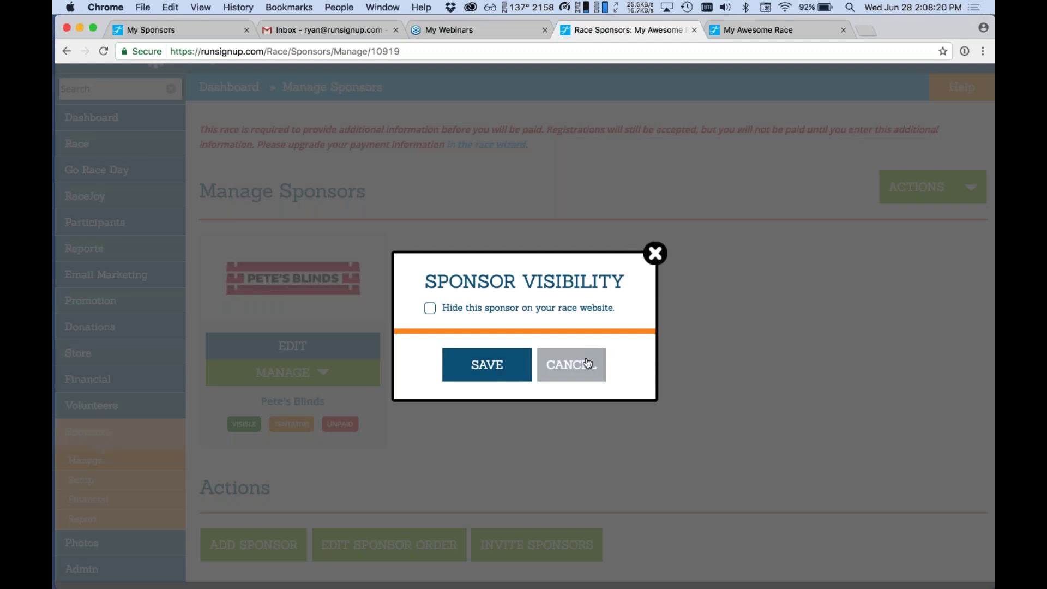
click(477, 309)
click(485, 365)
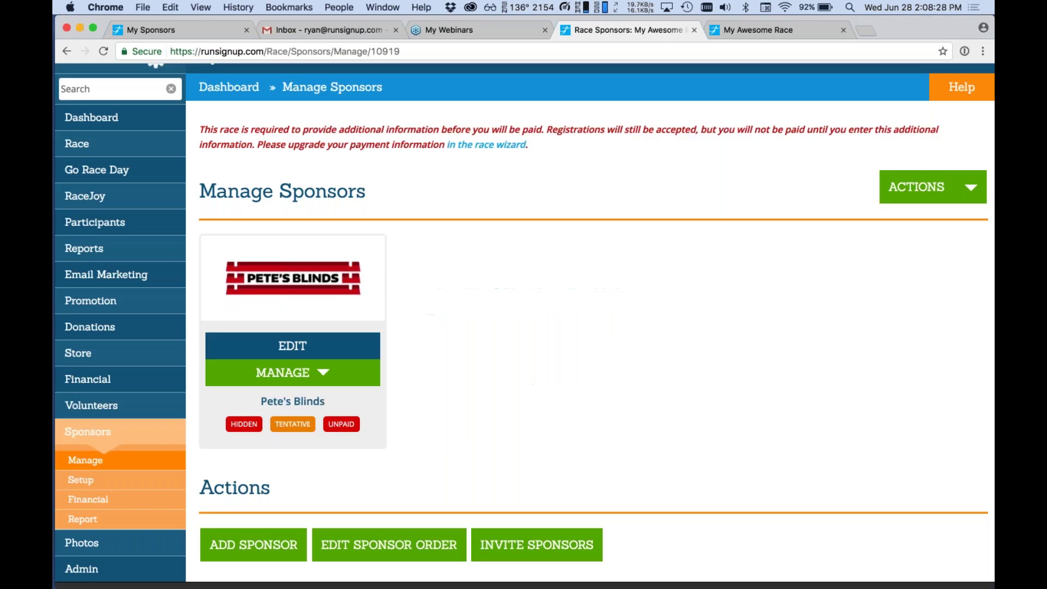
Reload the public race page to confirm the sponsor no longer appears, then return to sponsor management.
key(ctrl+Tab)
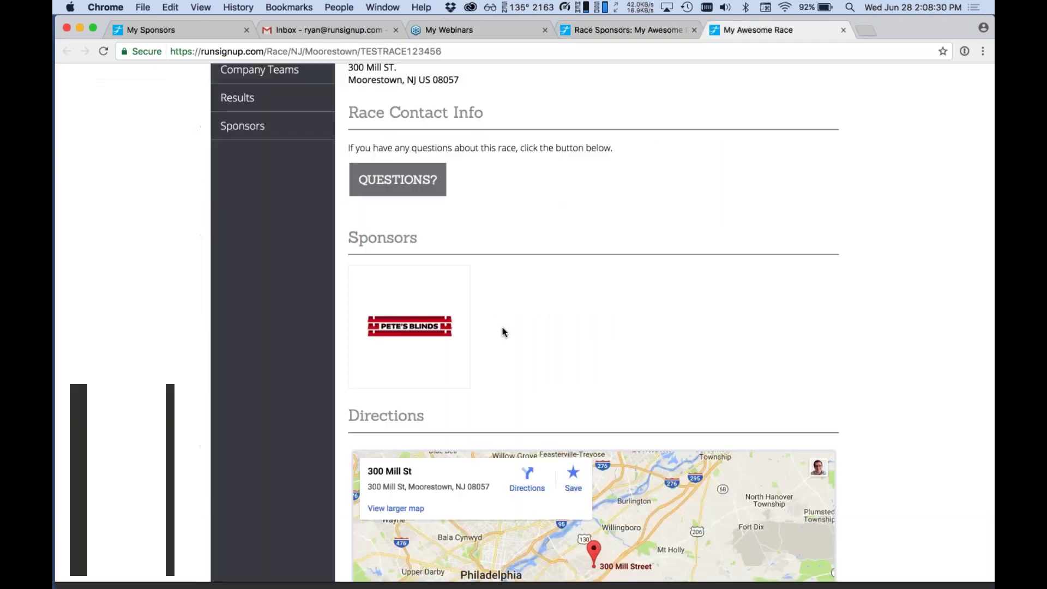
key(super+r)
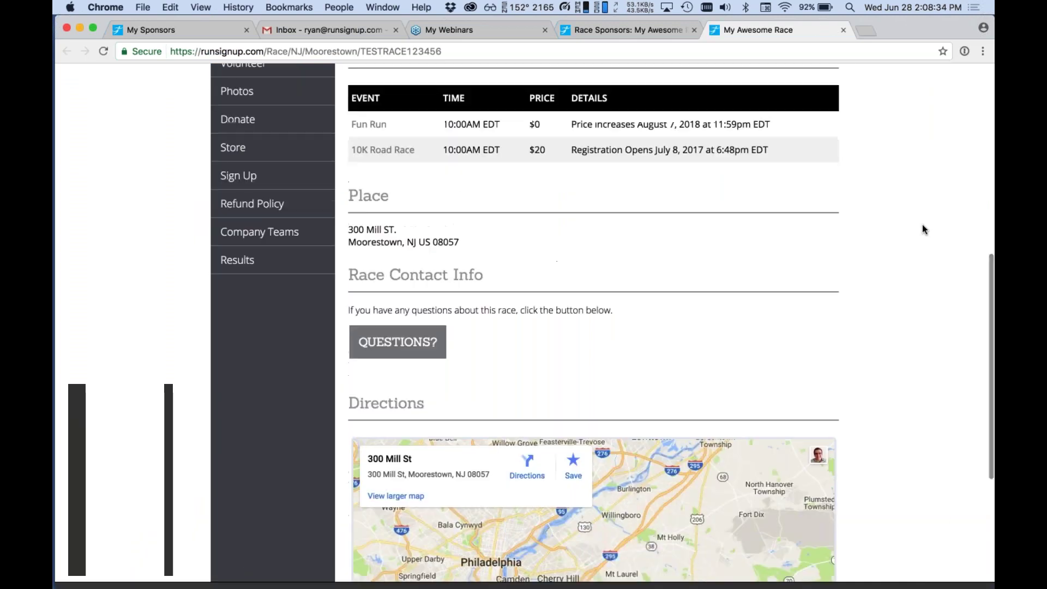
scroll(922, 224, down, 10)
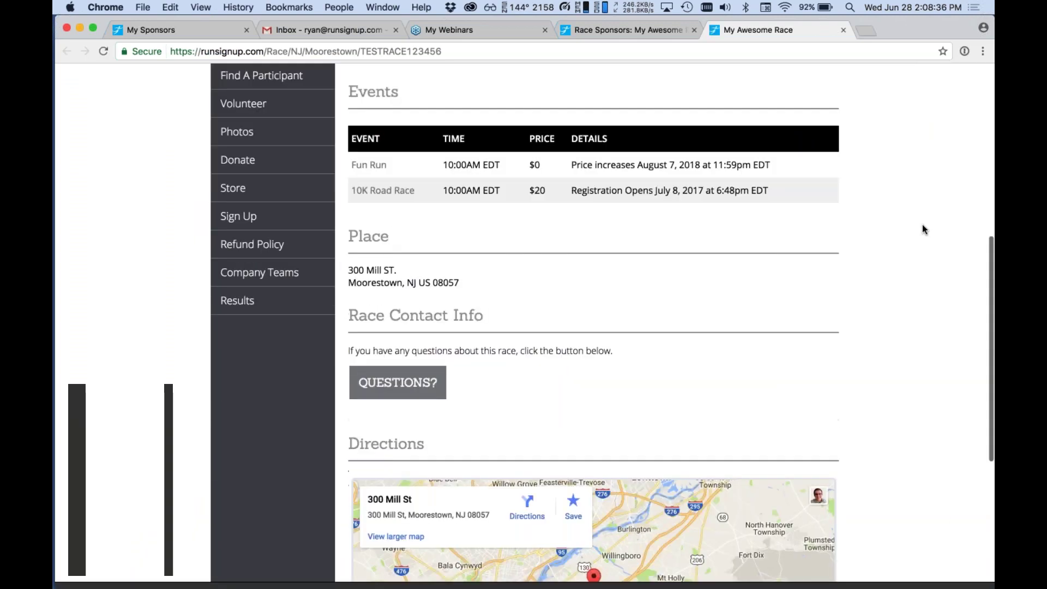
key(ctrl+shift+Tab)
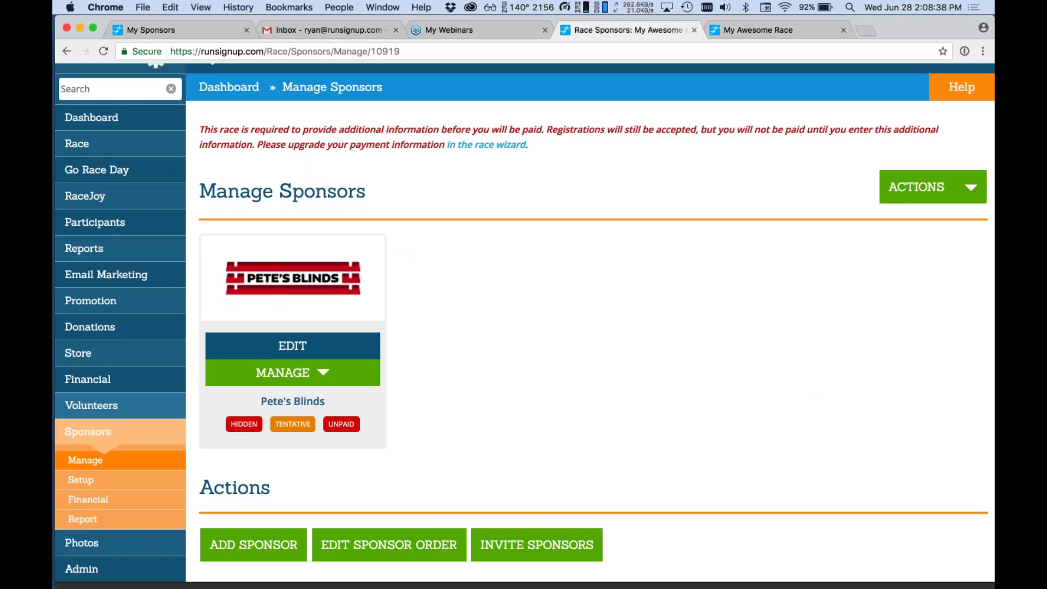
click(256, 419)
Unhide Pete's Blinds so it is visible on the race website again.
click(493, 309)
click(483, 367)
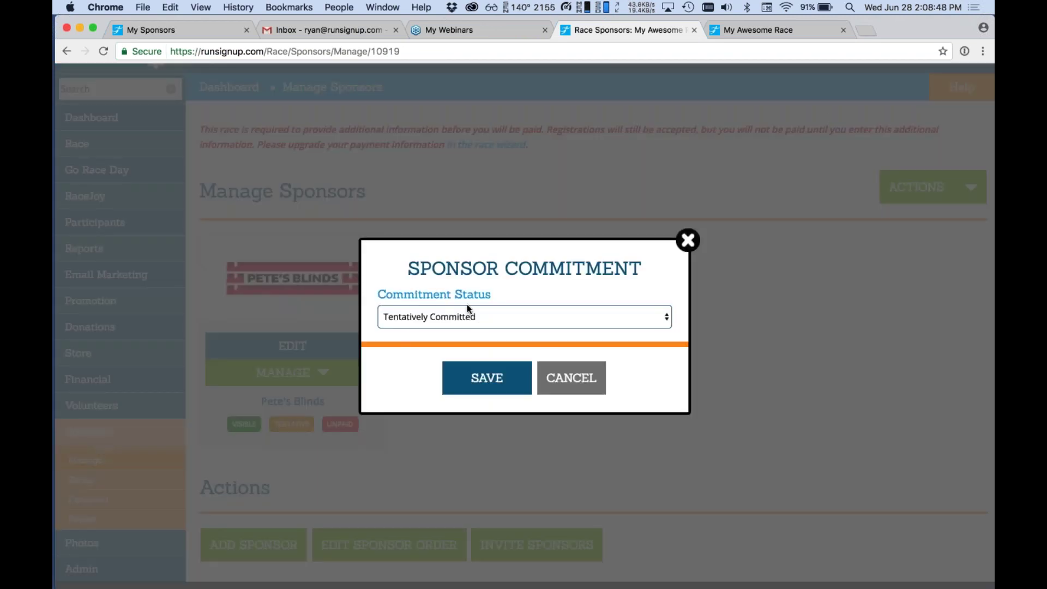
click(567, 392)
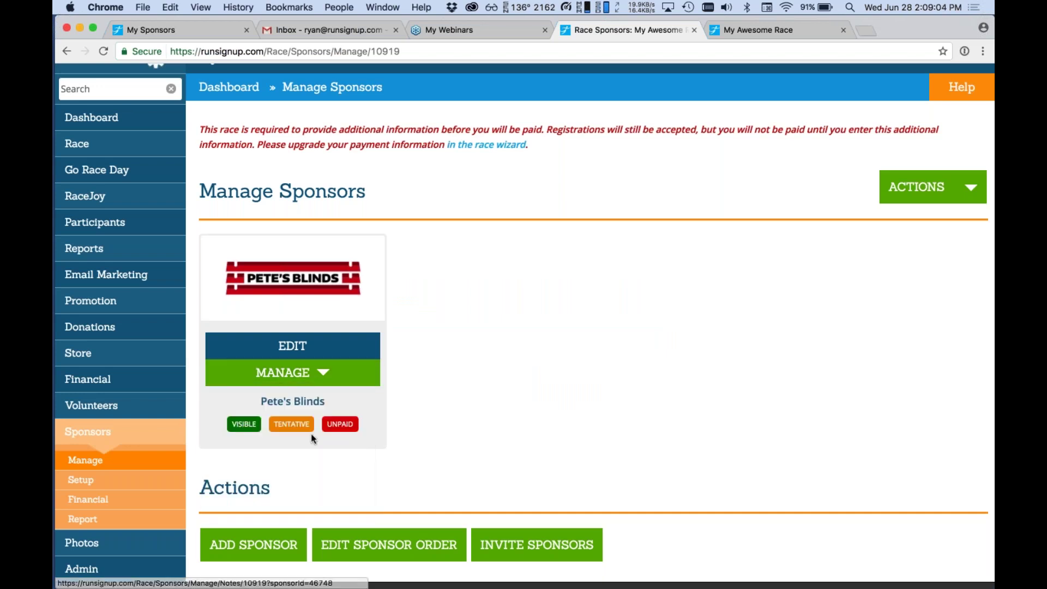
Change Pete's Blinds' commitment status from Tentative to Committed.
click(291, 424)
click(430, 317)
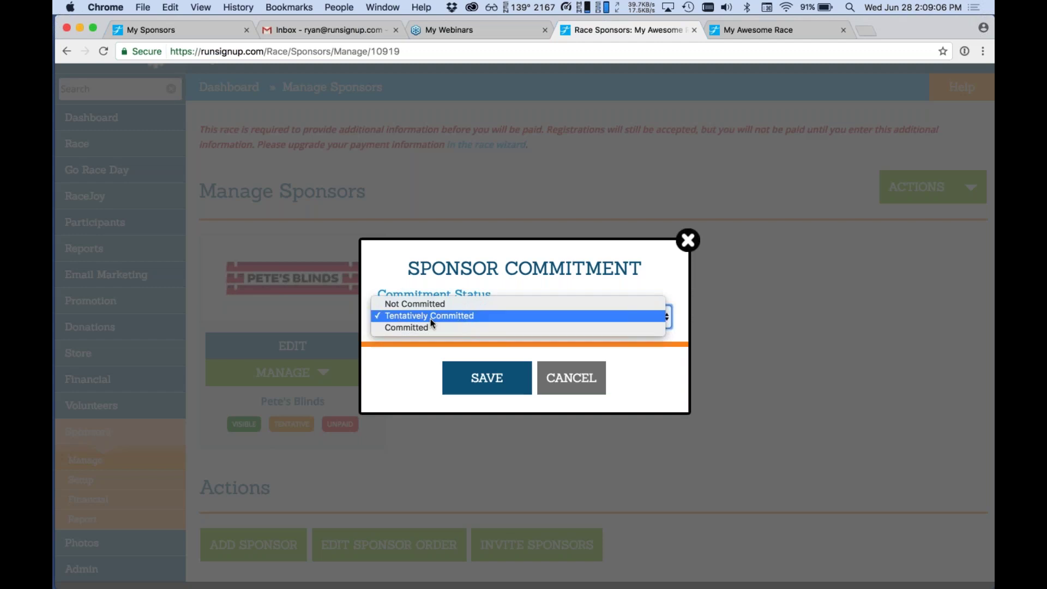
click(430, 330)
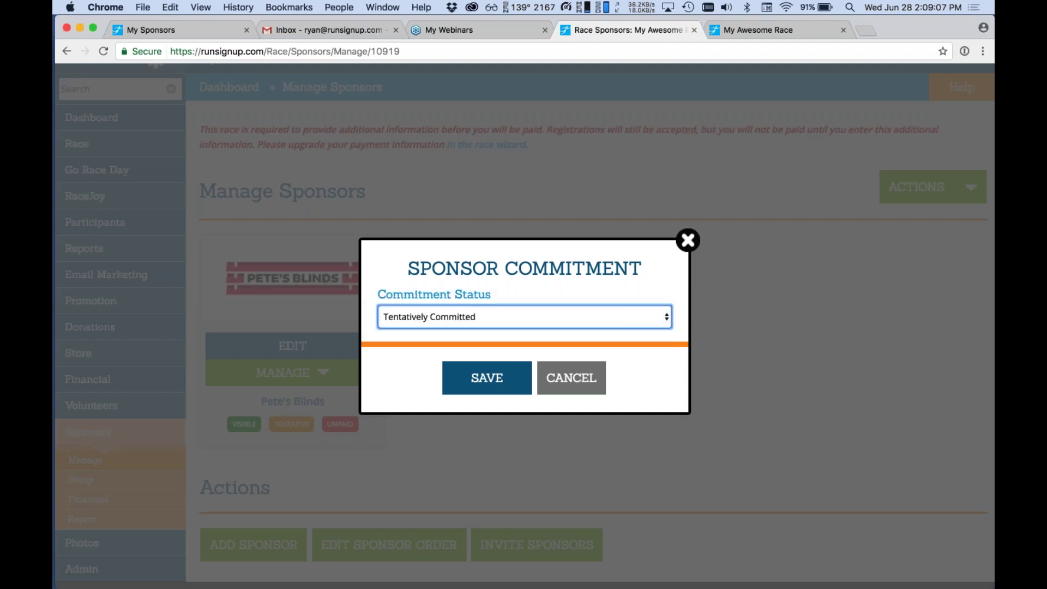
click(474, 380)
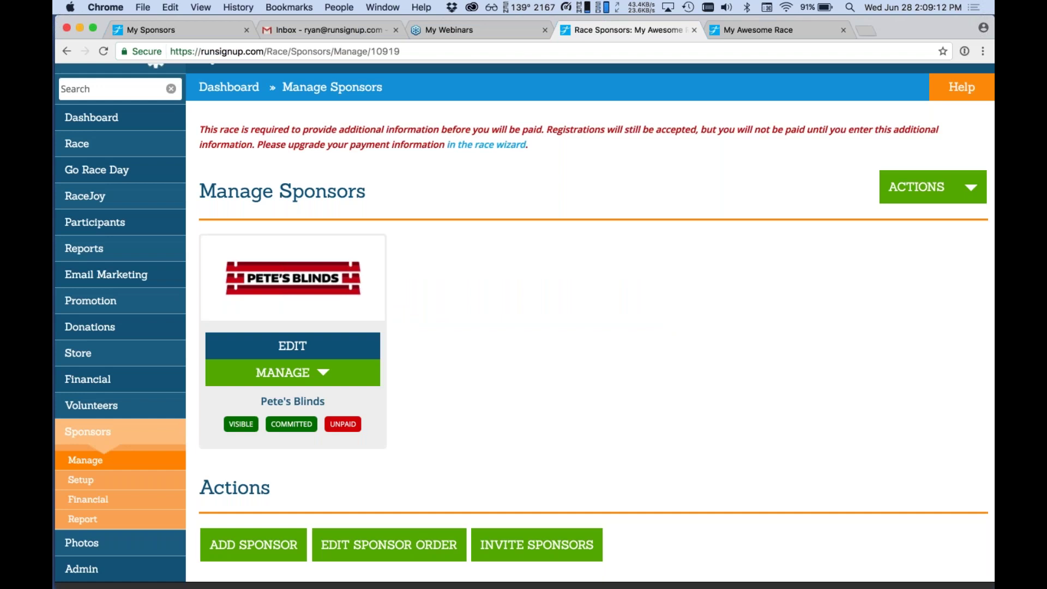
click(351, 382)
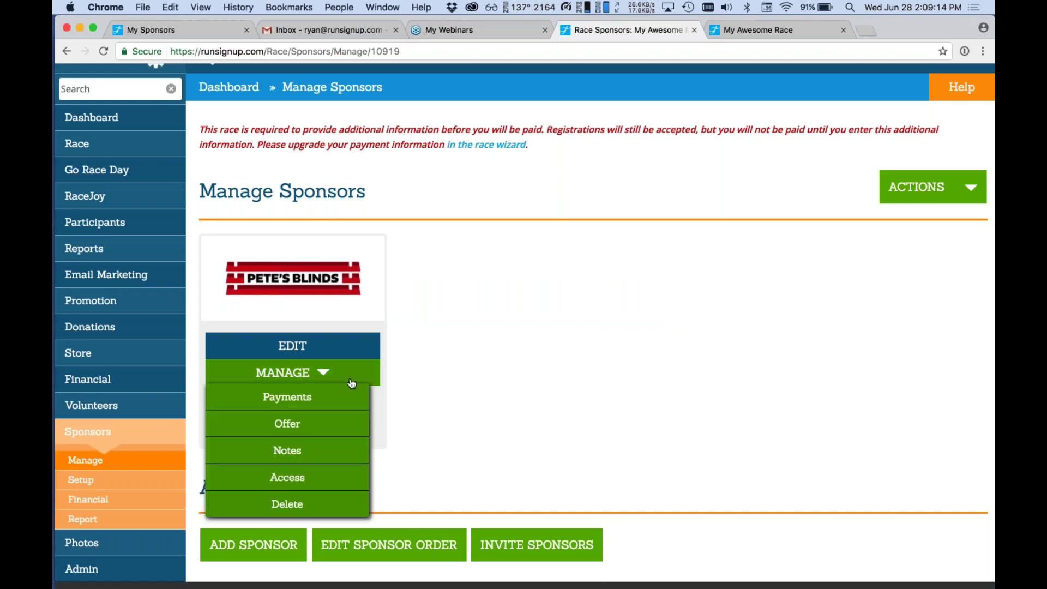
Dismiss the MANAGE dropdown and bring up the Sponsors > Setup flyout in the sidebar.
click(352, 382)
scroll(414, 371, down, 3)
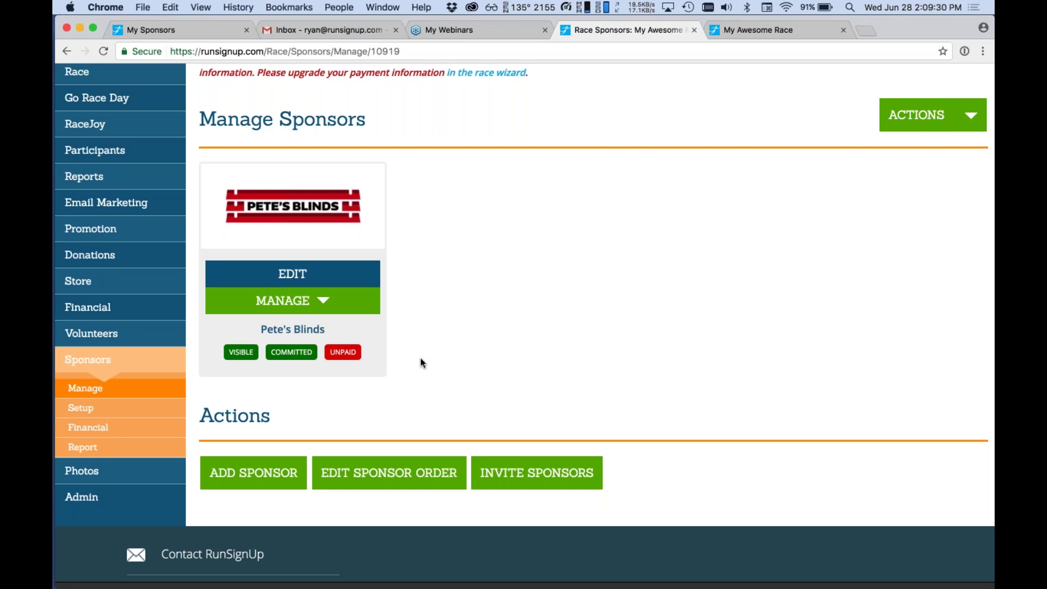
mouse_move(129, 407)
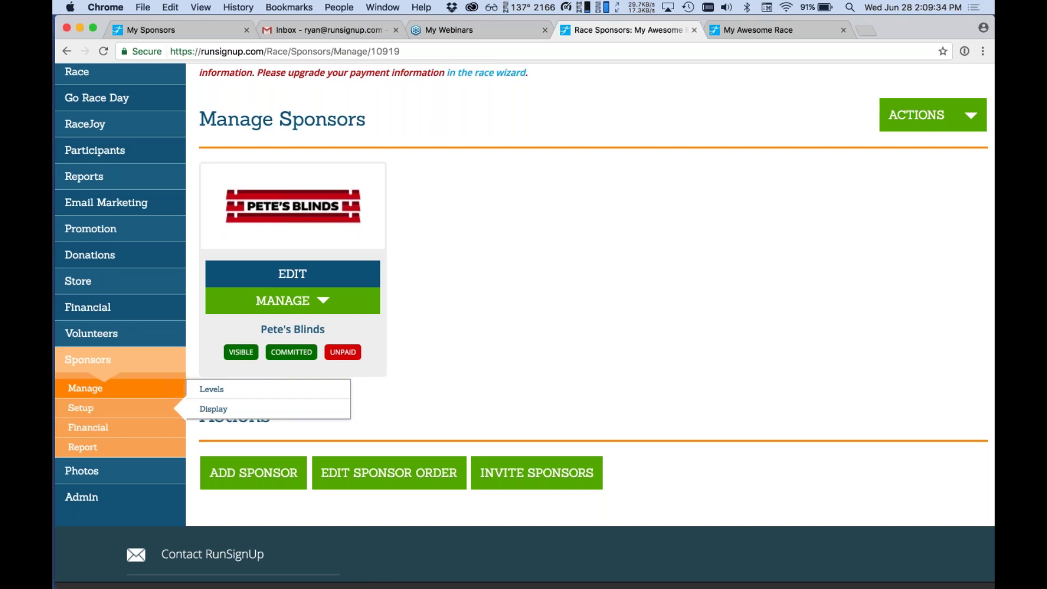
Remove the existing test sponsor level and save the levels.
click(215, 389)
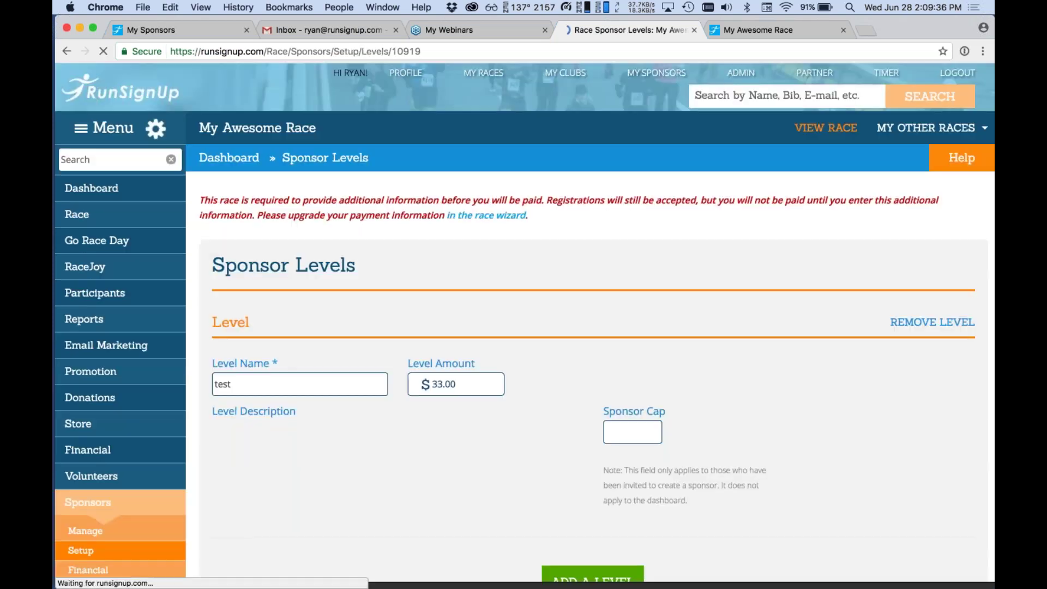
scroll(352, 272, down, 2)
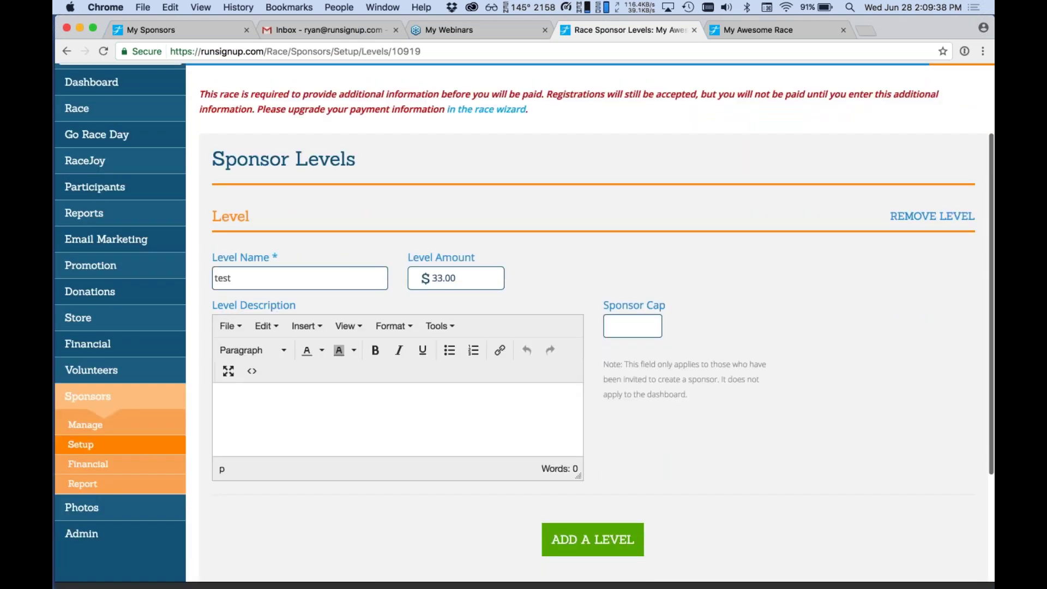
click(932, 217)
click(342, 309)
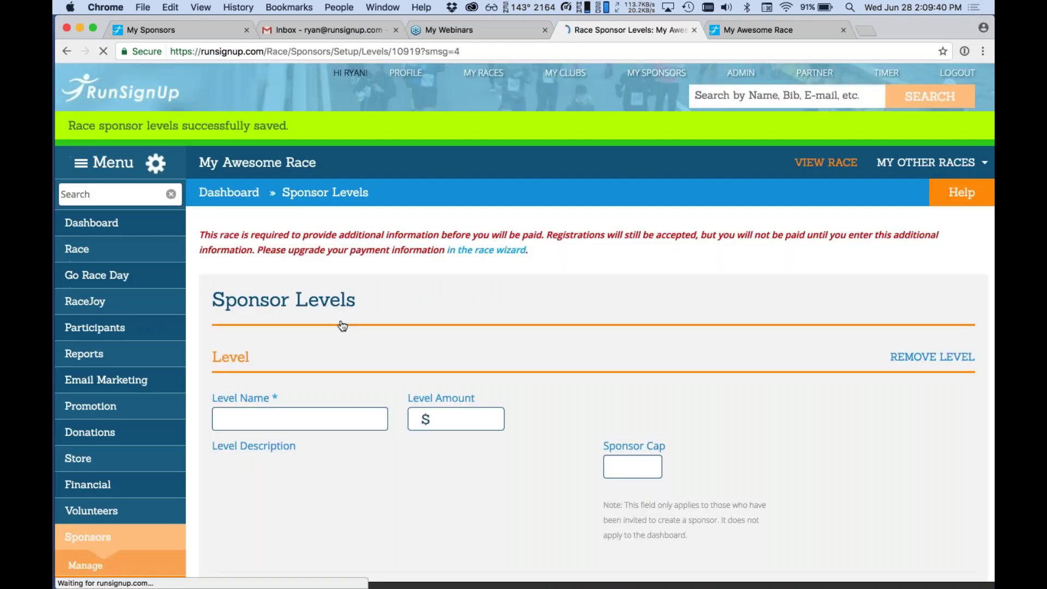
Name the new sponsor level Gold Level with a $500 amount.
scroll(342, 326, down, 4)
scroll(343, 326, up, 3)
scroll(343, 326, down, 1)
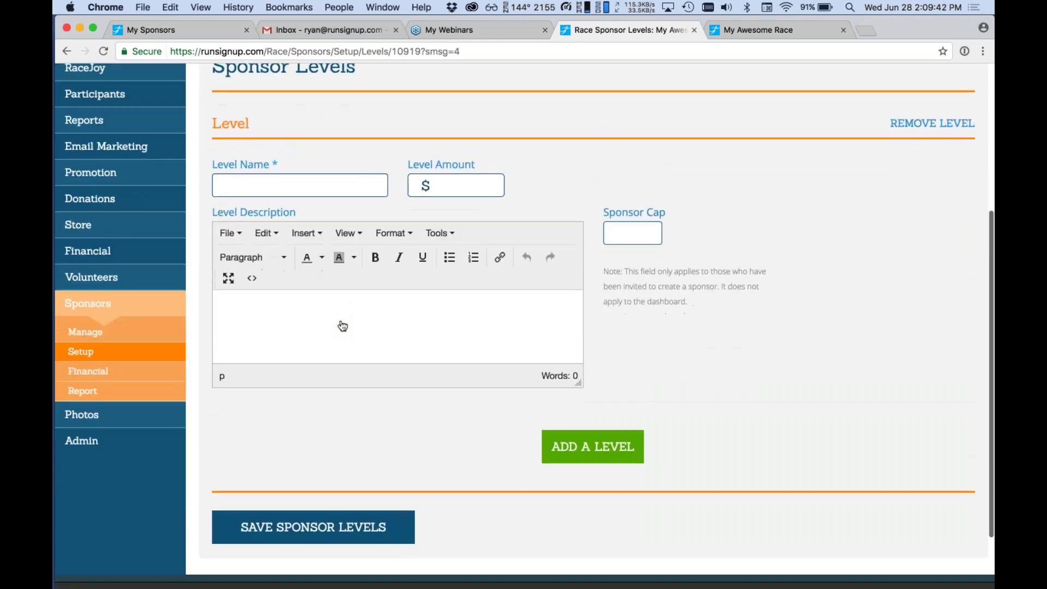
click(345, 181)
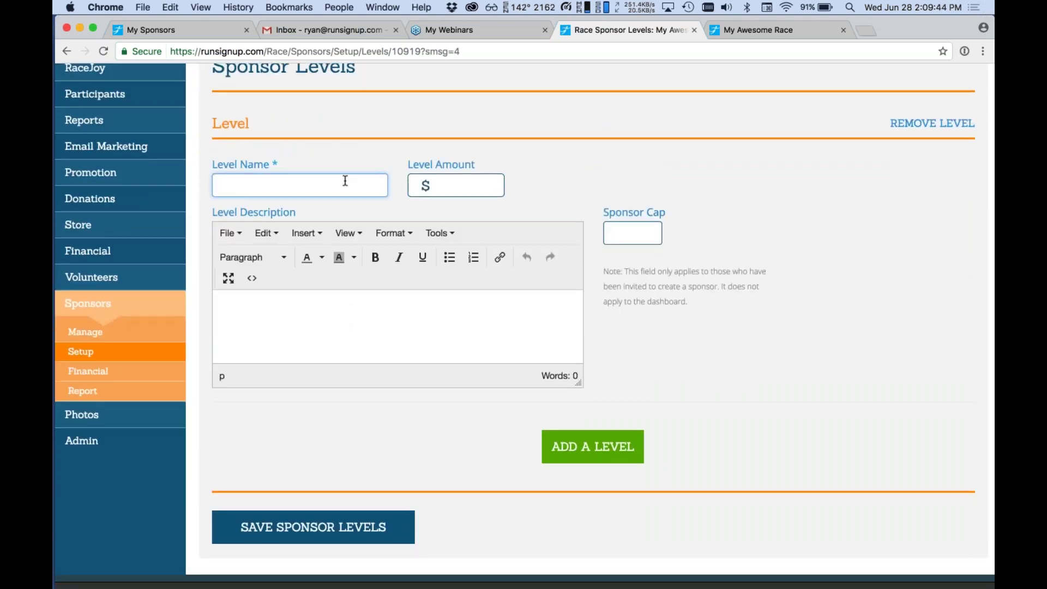
text(Gold Level)
key(Tab)
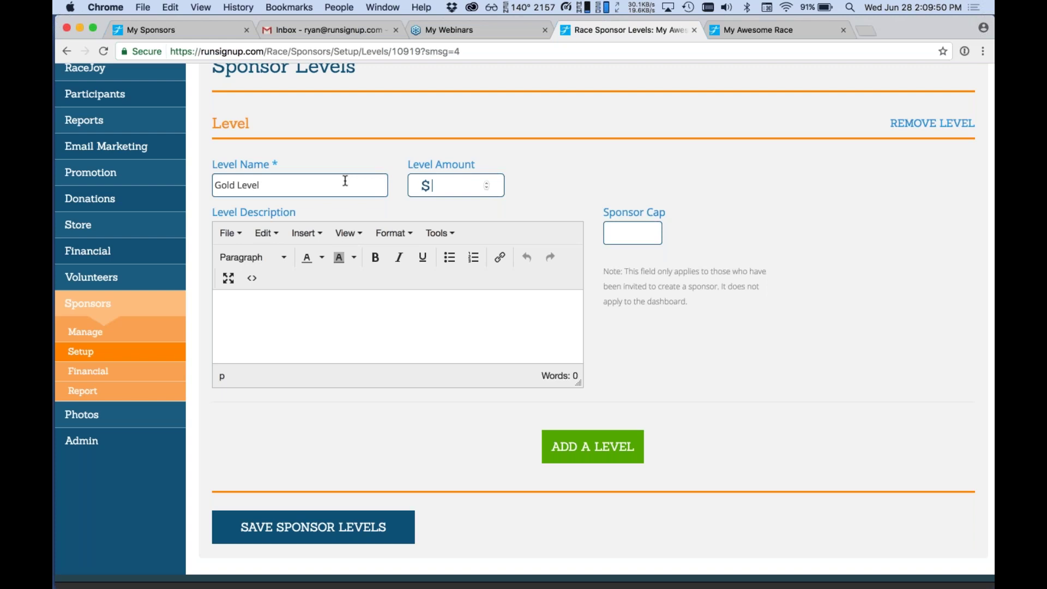
text(500)
Give Gold Level the bold description 'Gold Level Sponsors get Premium Placement' and save the levels.
click(323, 304)
click(375, 257)
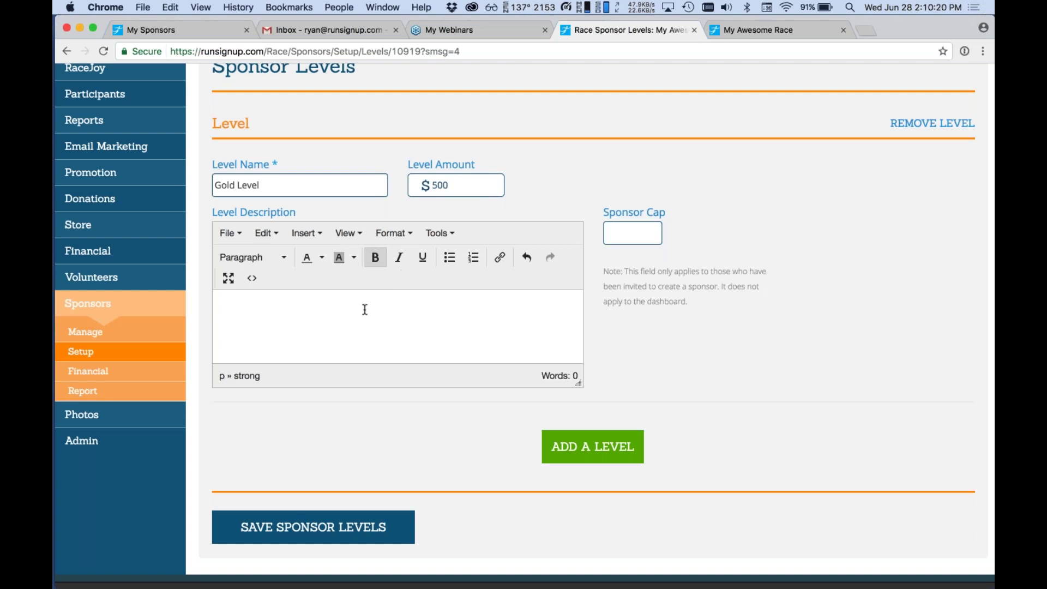
text(Gold Level Spo)
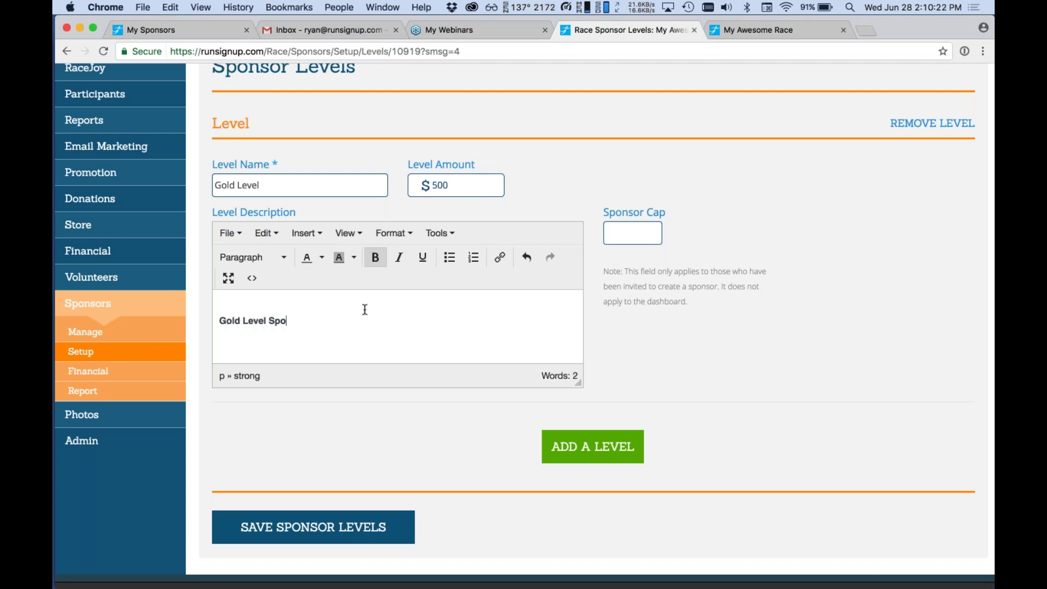
text(nsors get Premium Placement)
key(Tab)
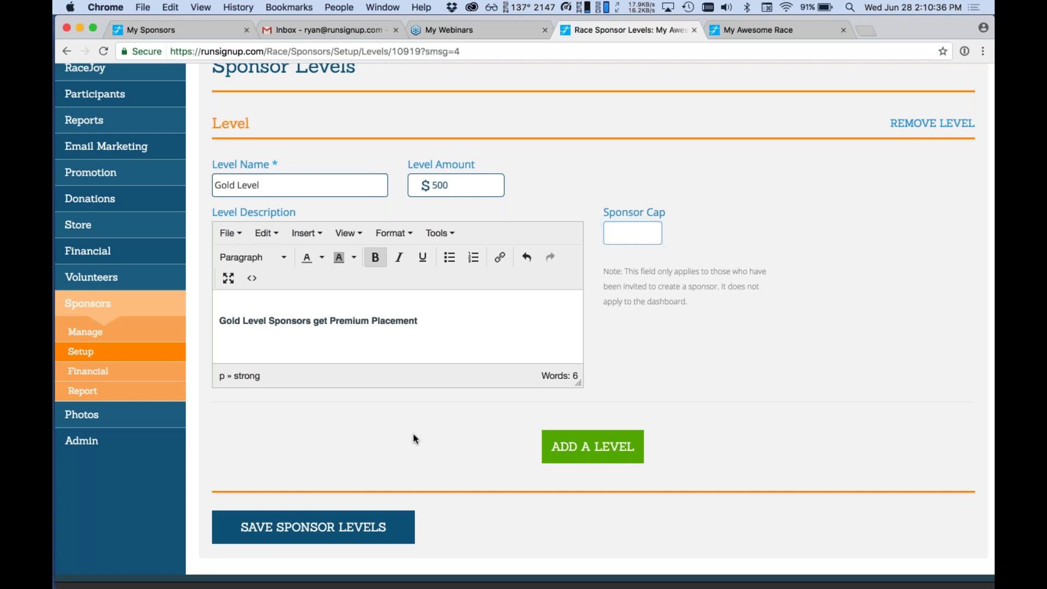
click(358, 525)
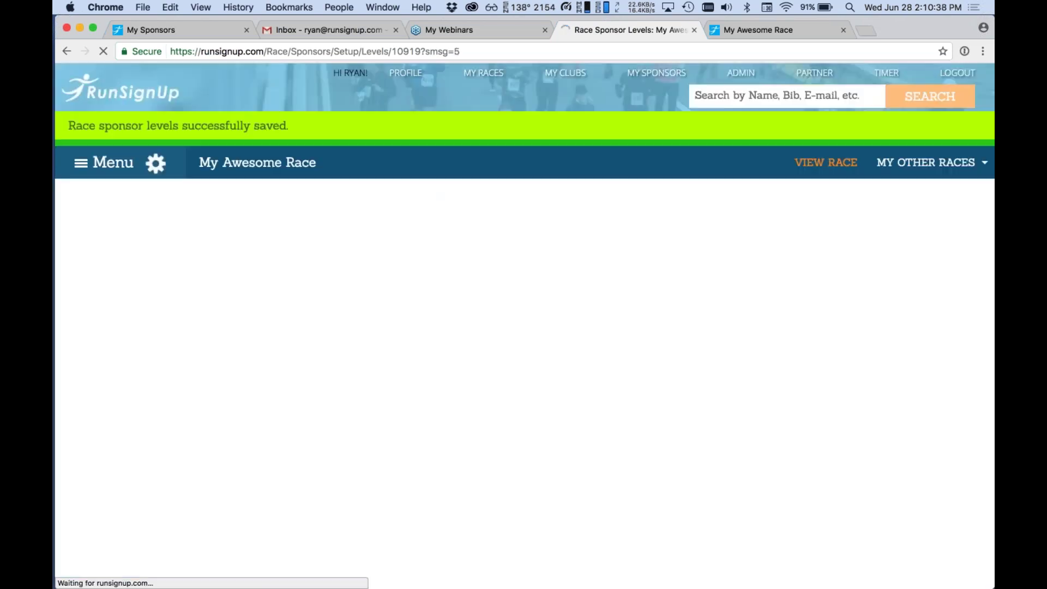
Add a blank second sponsor level below Gold Level.
scroll(524, 323, down, 5)
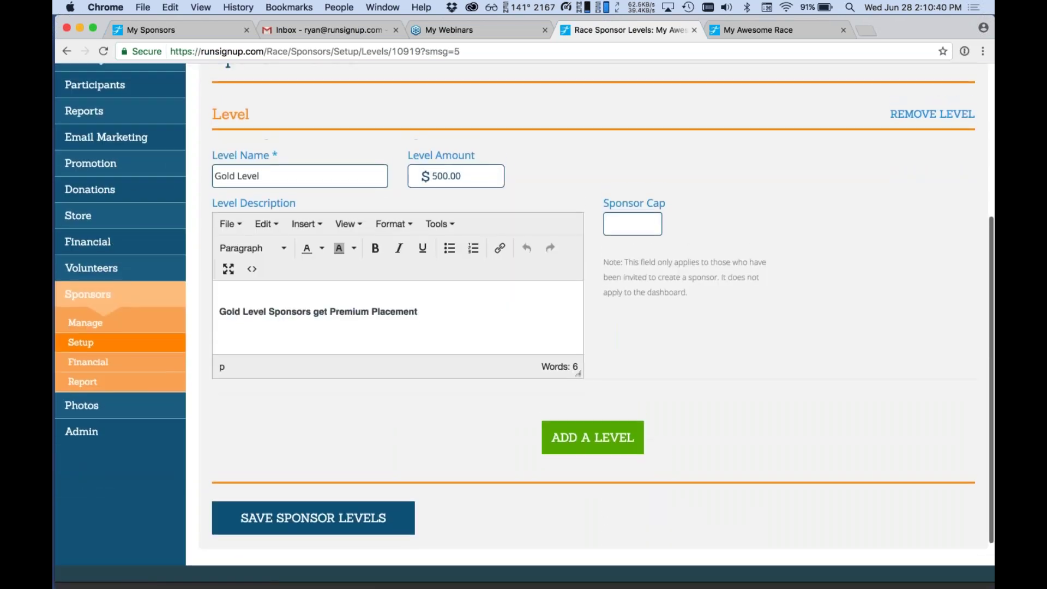
scroll(524, 323, up, 5)
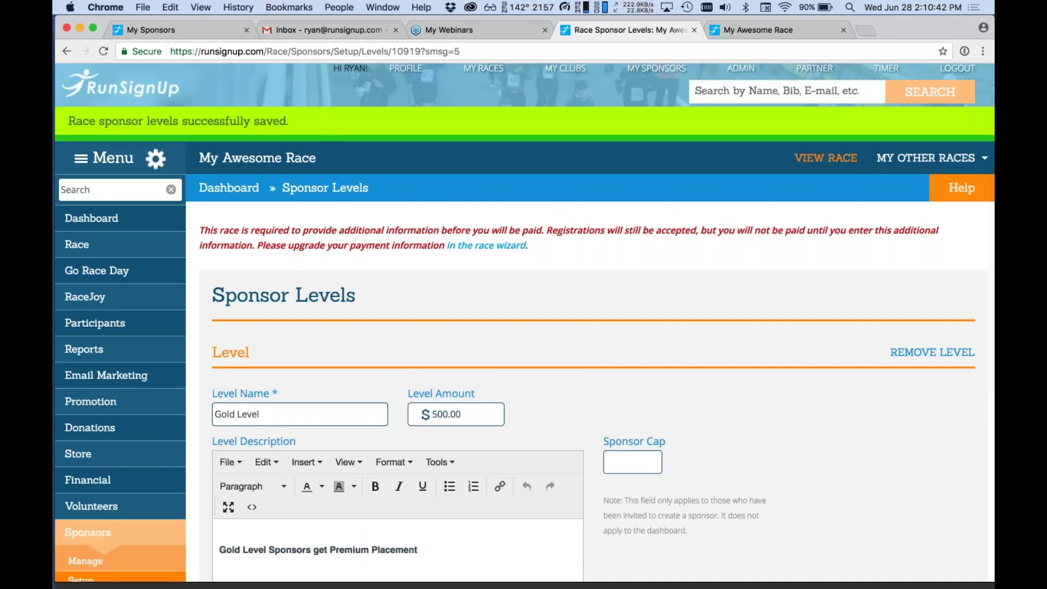
scroll(524, 323, down, 4)
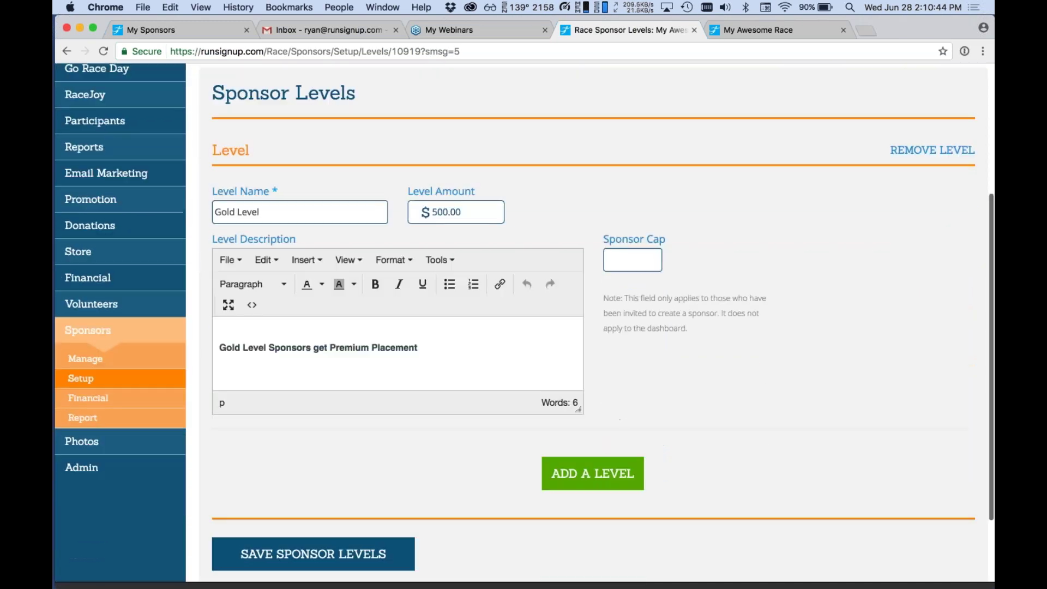
scroll(524, 322, down, 1)
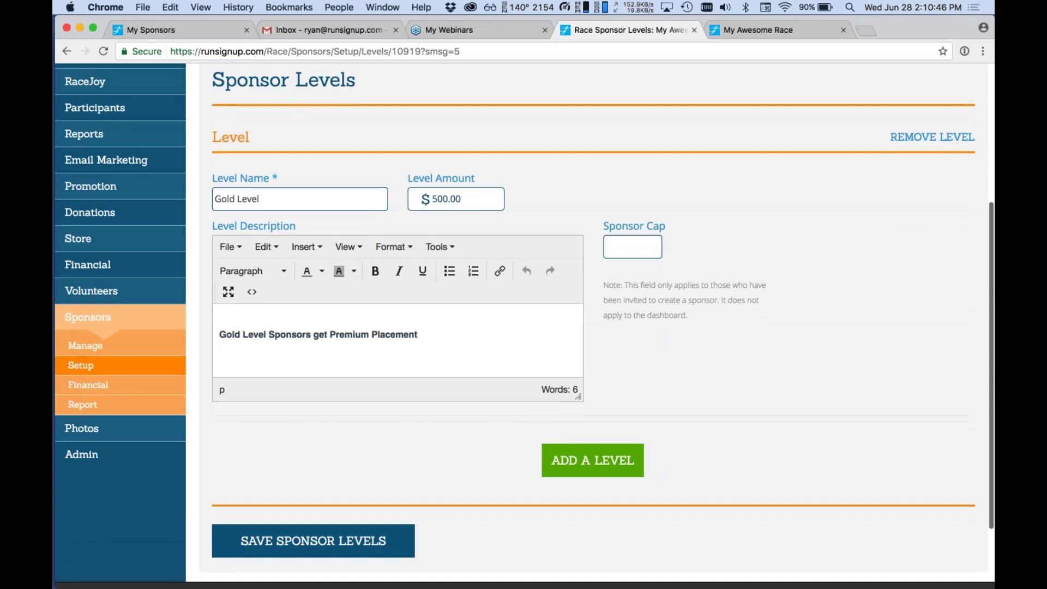
click(593, 460)
Name the second level Silver Level with a $250 amount.
scroll(382, 328, down, 4)
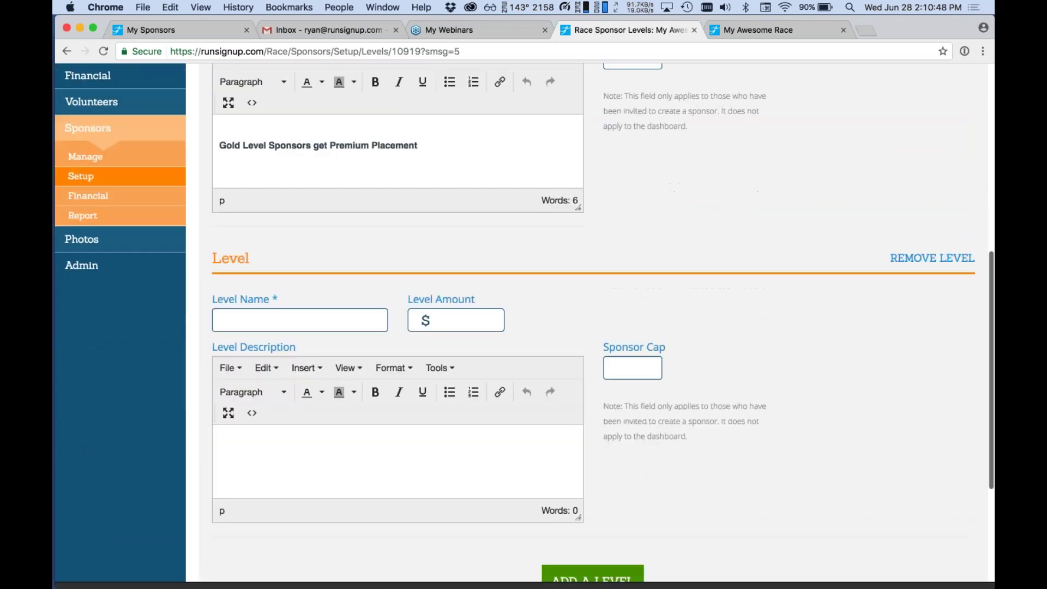
click(286, 325)
scroll(287, 325, up, 1)
text(S)
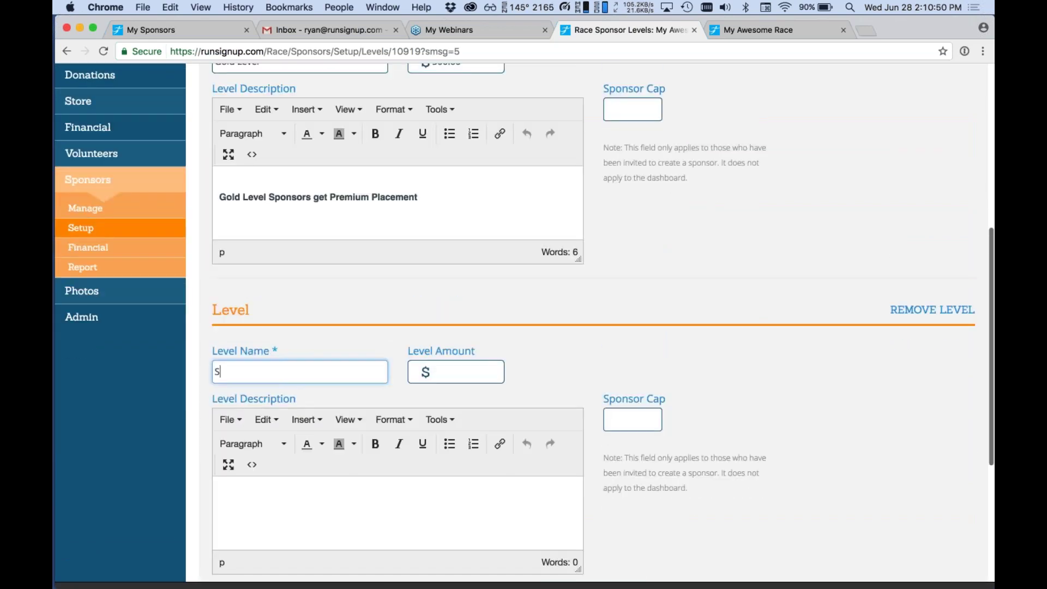
text(ilver Level)
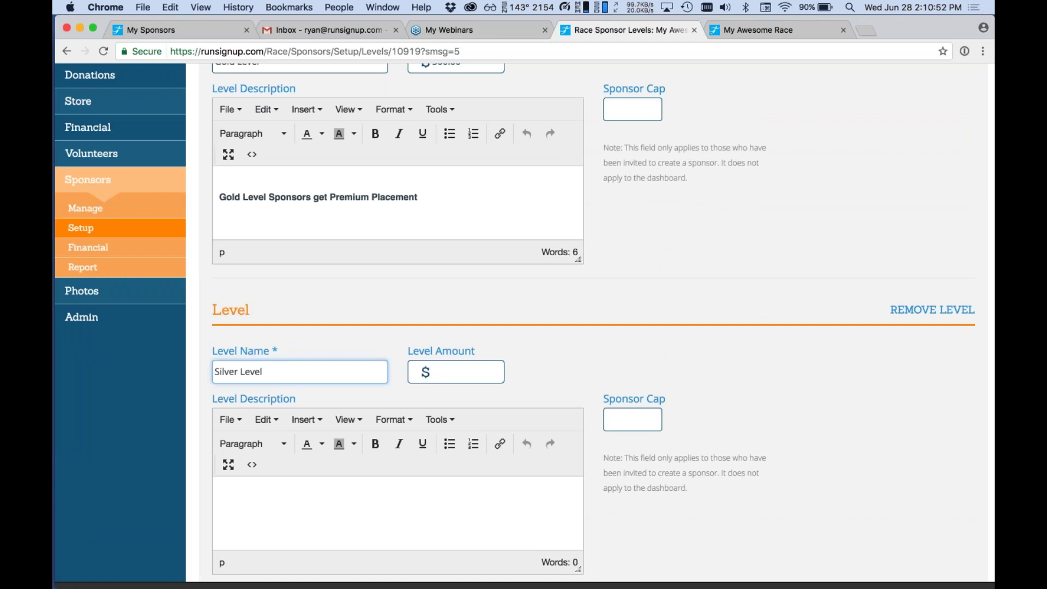
key(Tab)
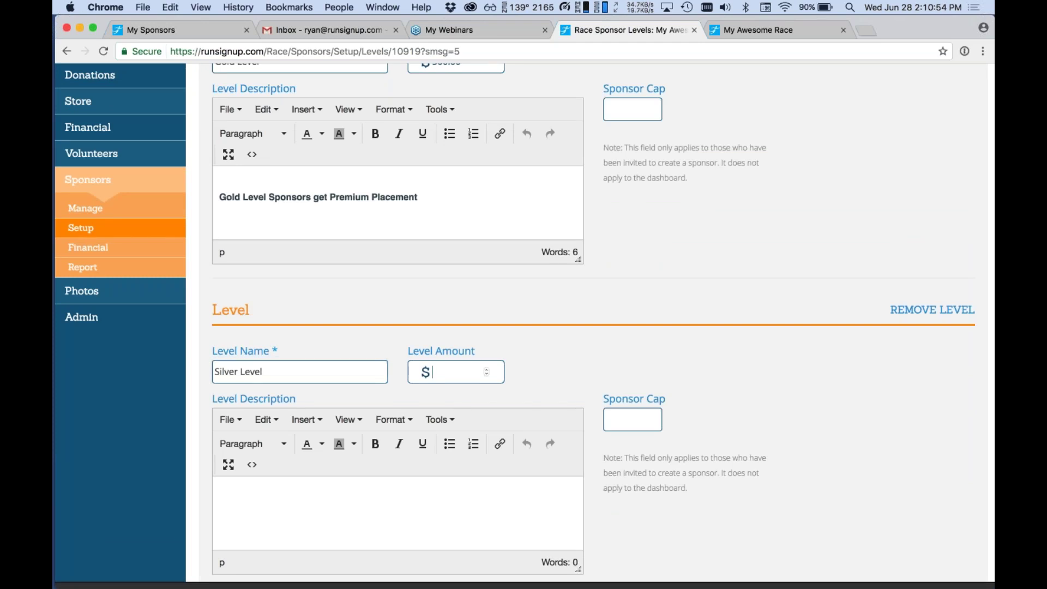
text(250)
Describe Silver Level as 'Silver Levels receive placement on the back of T-Shirts.' and add a third level.
click(330, 536)
text(Silver level)
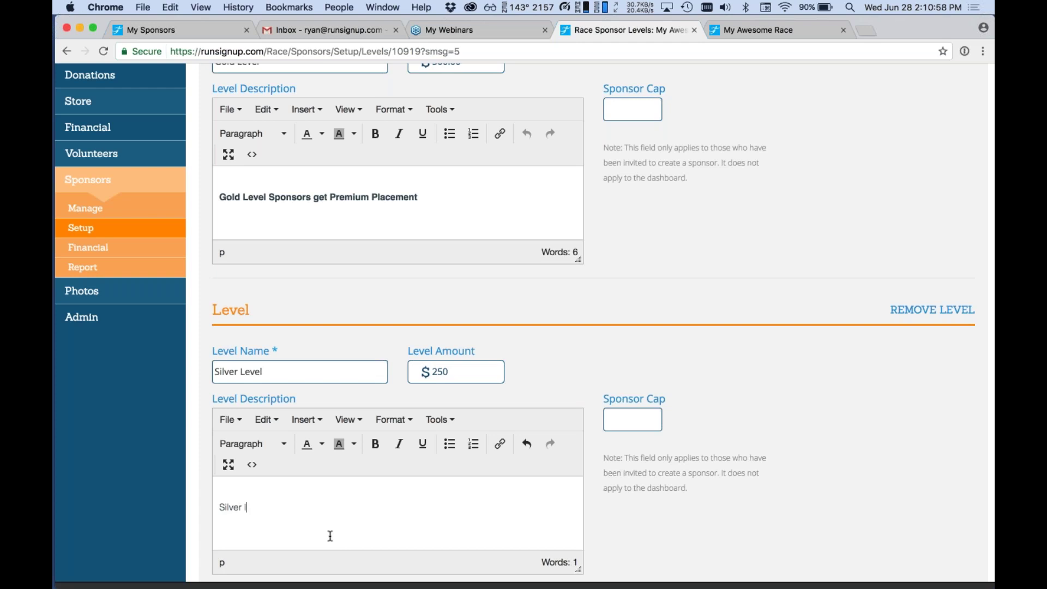
key(BackSpace)
key(BackSpace)
key(BackSpace)
key(BackSpace)
key(BackSpace)
text(Levle)
key(BackSpace)
key(BackSpace)
text(els receive a p)
key(BackSpace)
key(BackSpace)
key(BackSpace)
text(placement on the back of T-s)
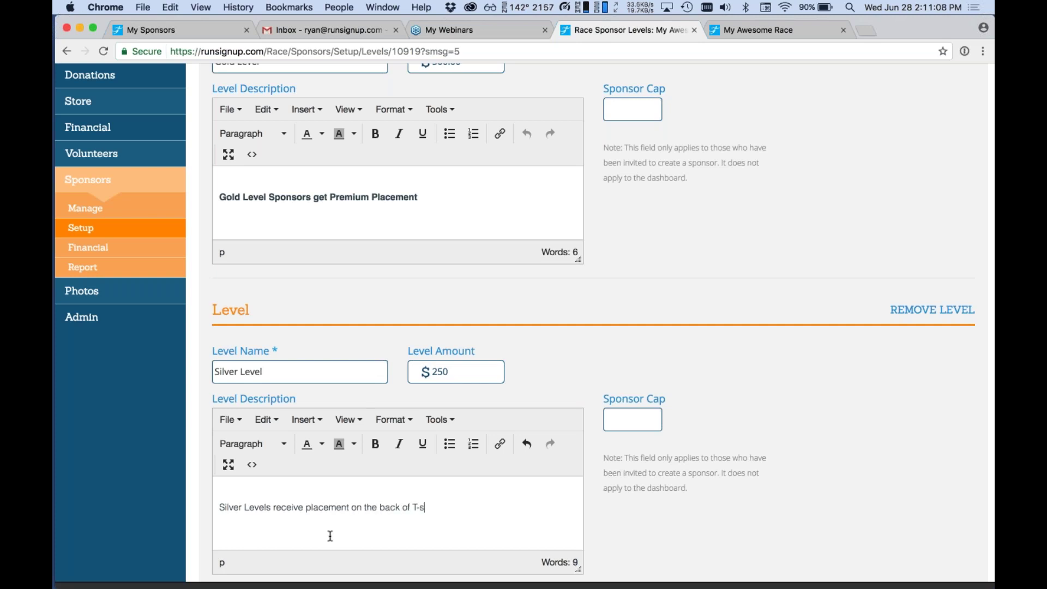
key(BackSpace)
text(Shirts.)
scroll(330, 536, down, 3)
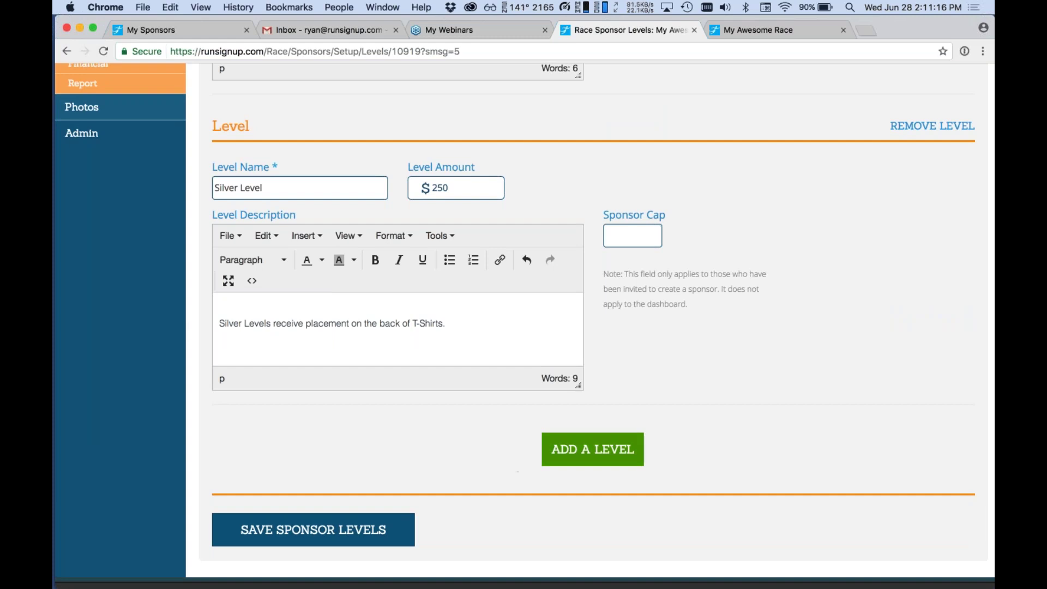
click(593, 449)
Name the third level Bronze Level with a $100 amount.
scroll(305, 381, down, 3)
click(304, 378)
text(Bronze Level)
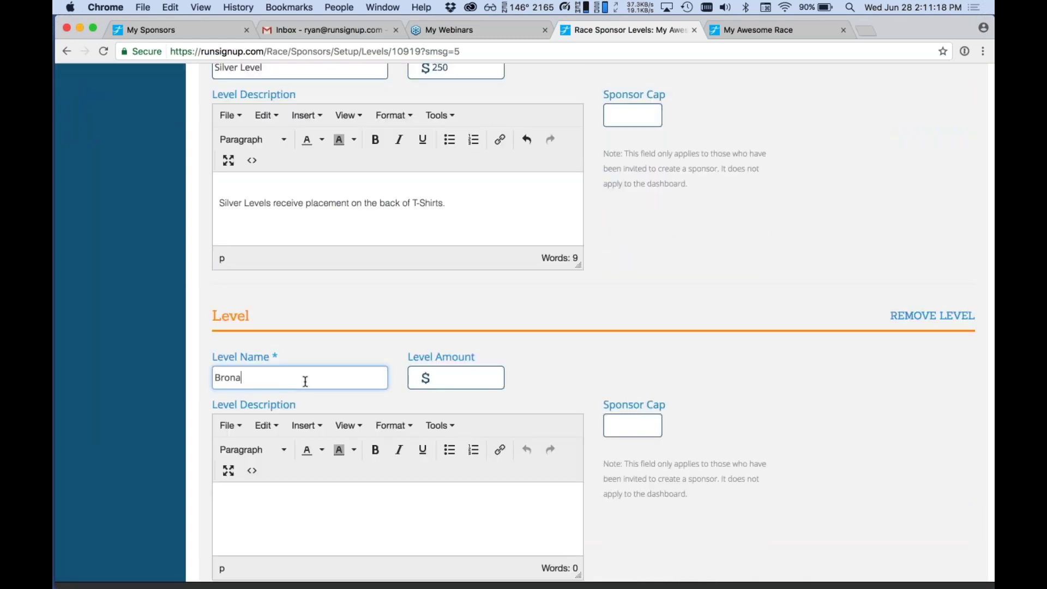
key(Tab)
text(100)
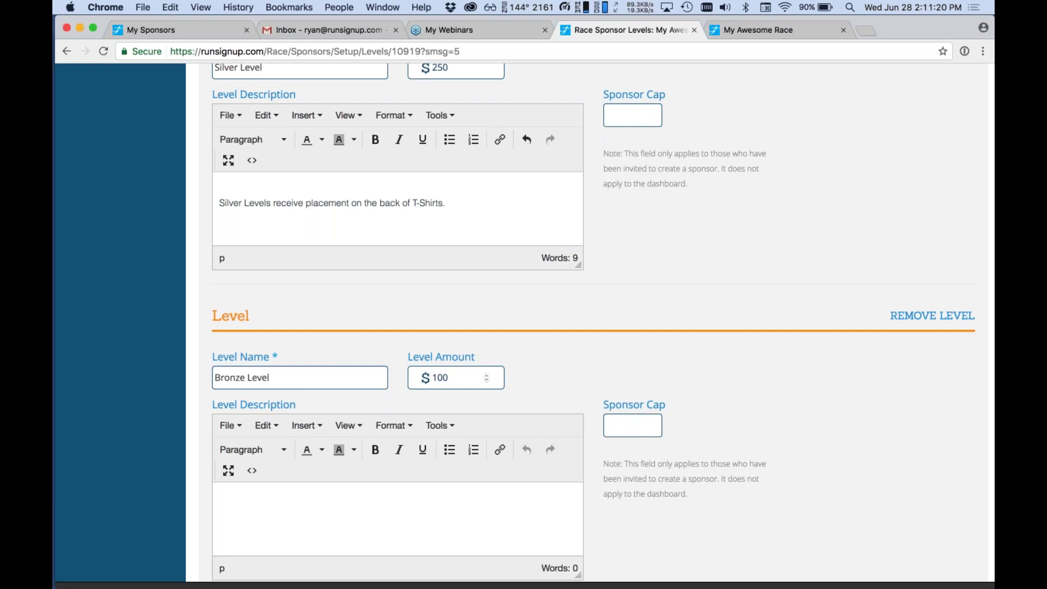
Describe Bronze as 'Bronze levels receive placement on the race information page.' and save the levels.
scroll(280, 526, down, 2)
key(Tab)
text(Silver Le)
key(super+a)
text(Bronze )
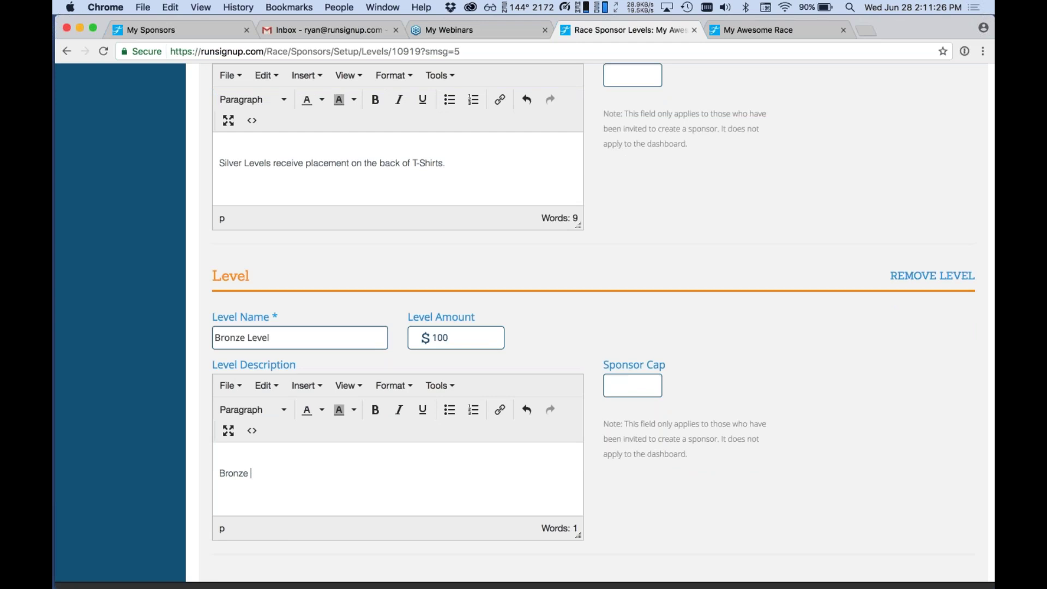
text(levels receive placement on the)
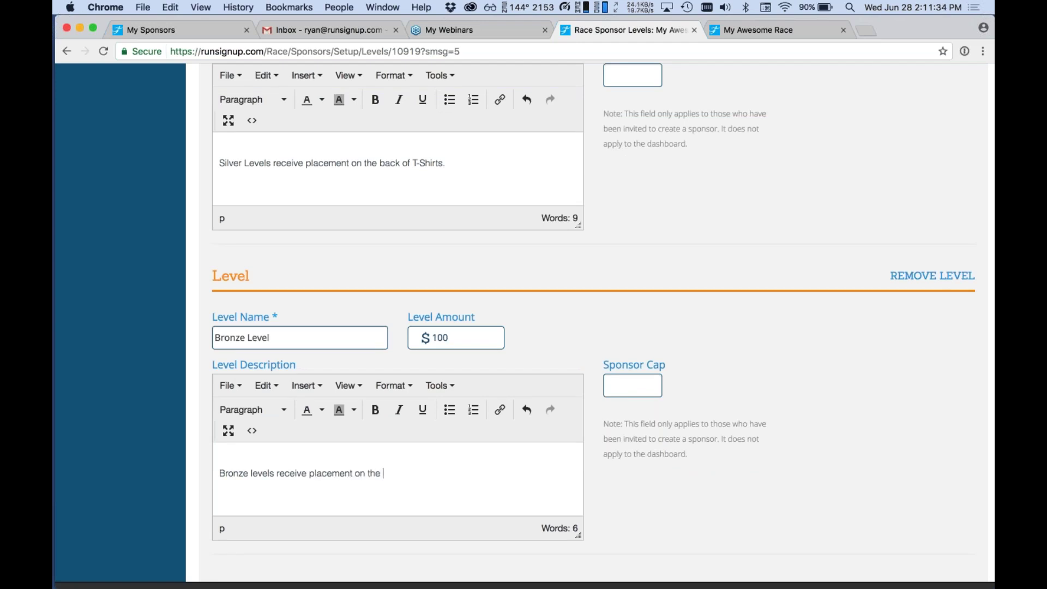
text( race information page.)
scroll(514, 444, down, 8)
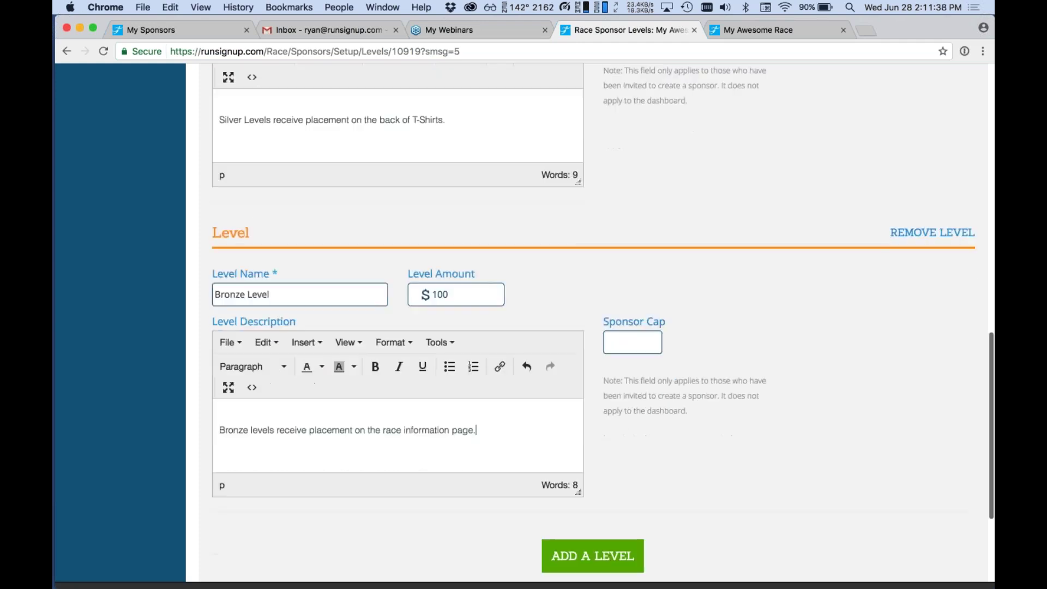
click(383, 470)
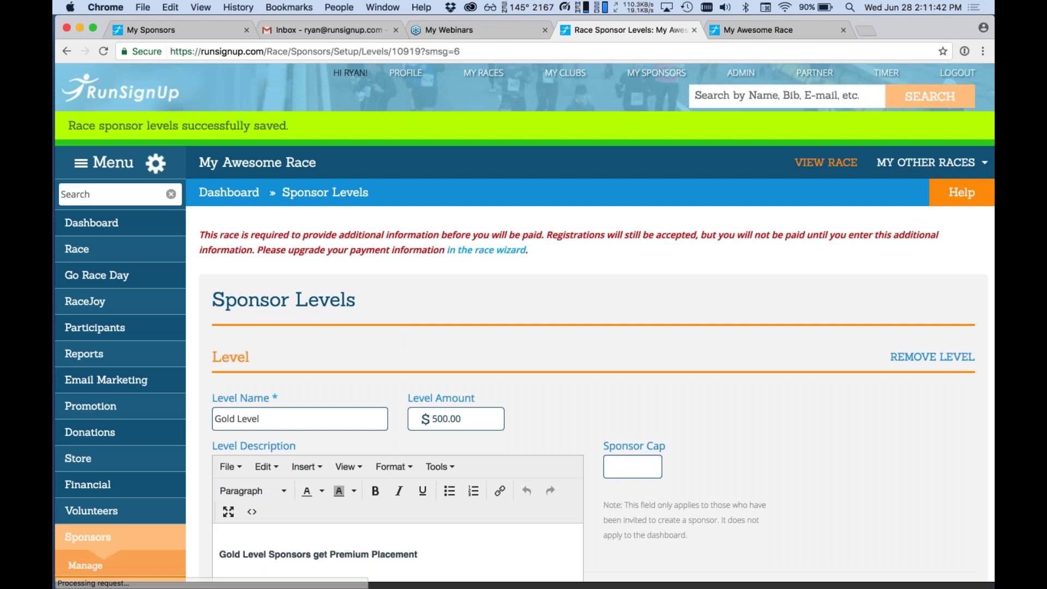
scroll(524, 327, down, 3)
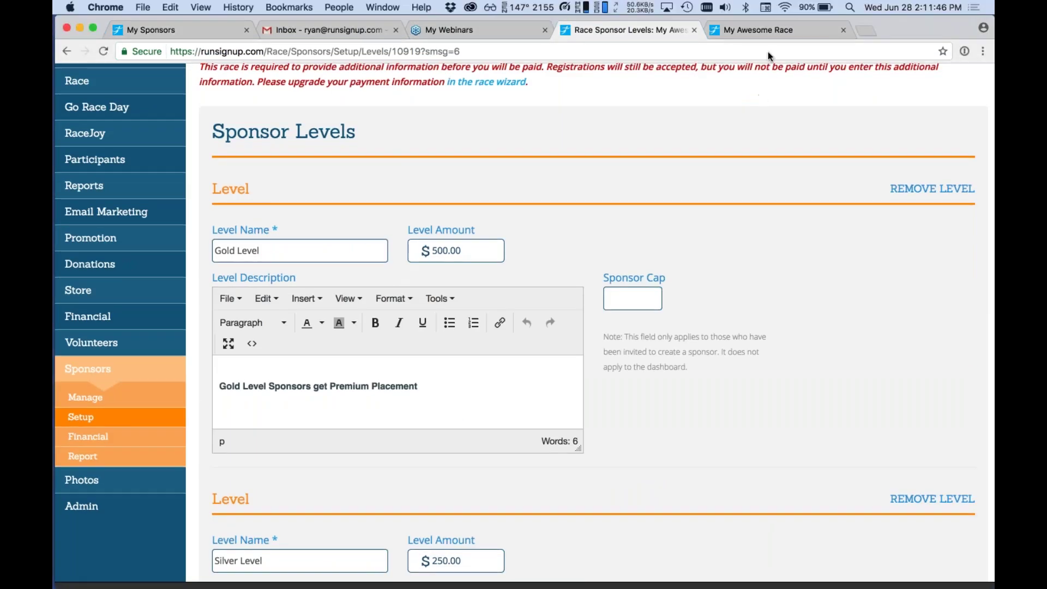
scroll(713, 175, down, 9)
scroll(712, 172, down, 1)
scroll(712, 174, up, 6)
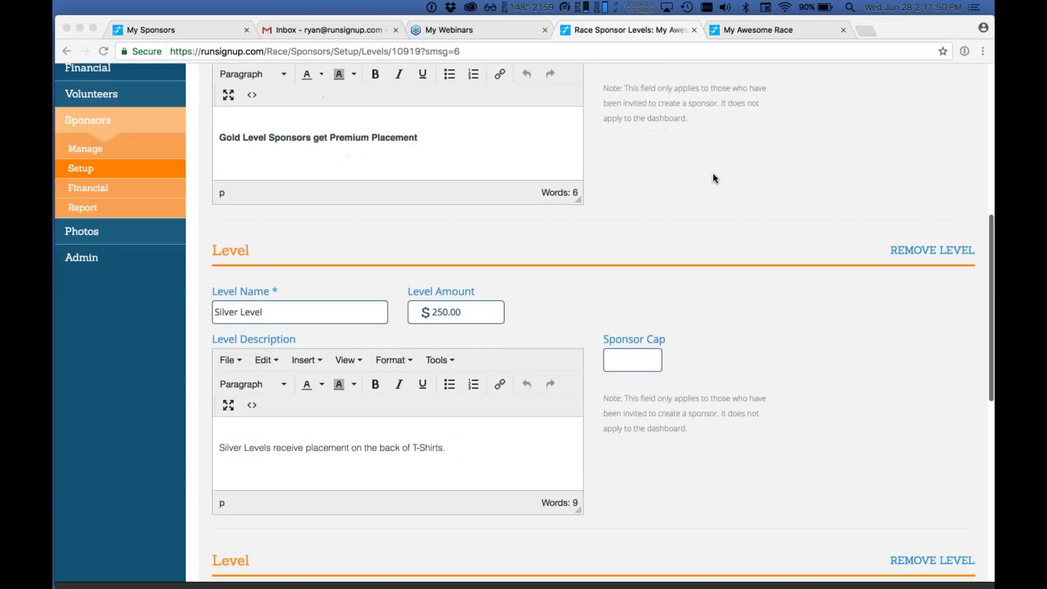
scroll(712, 174, up, 3)
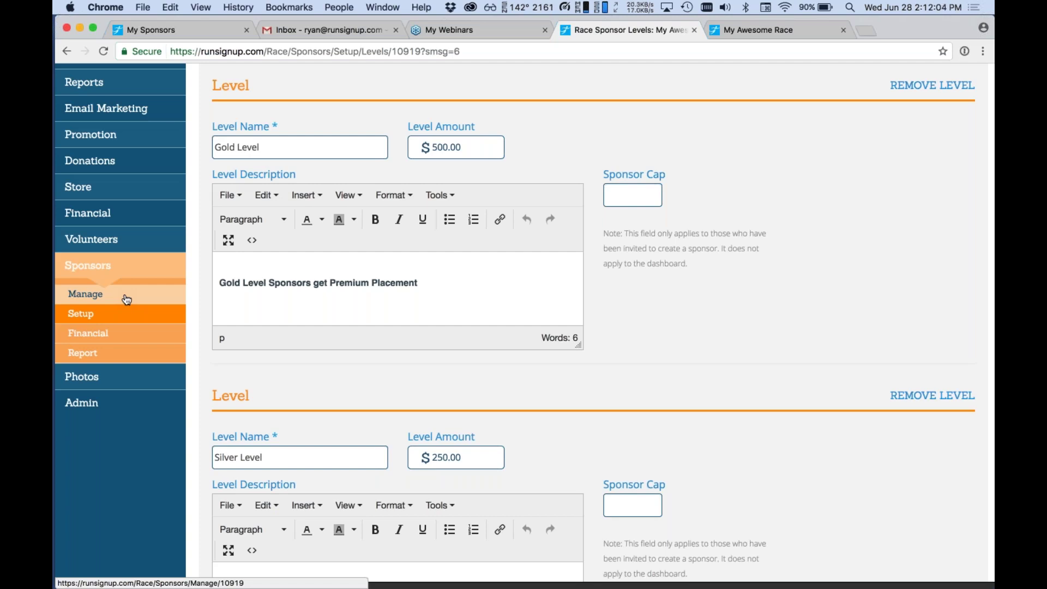
Edit Pete's Blinds, set its sponsor level to Gold Level, and save the sponsor.
click(126, 300)
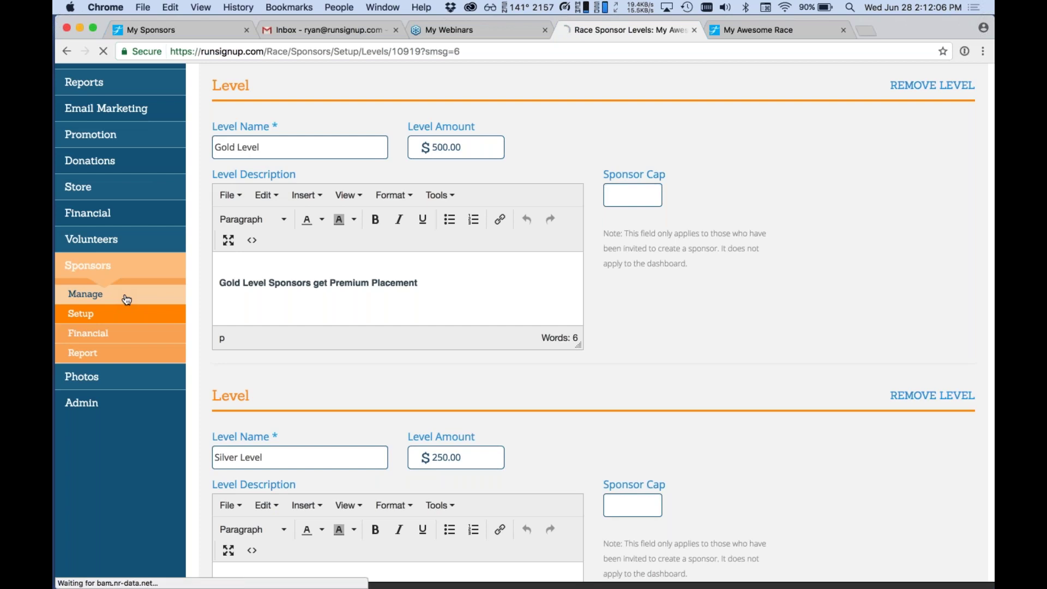
scroll(132, 307, down, 3)
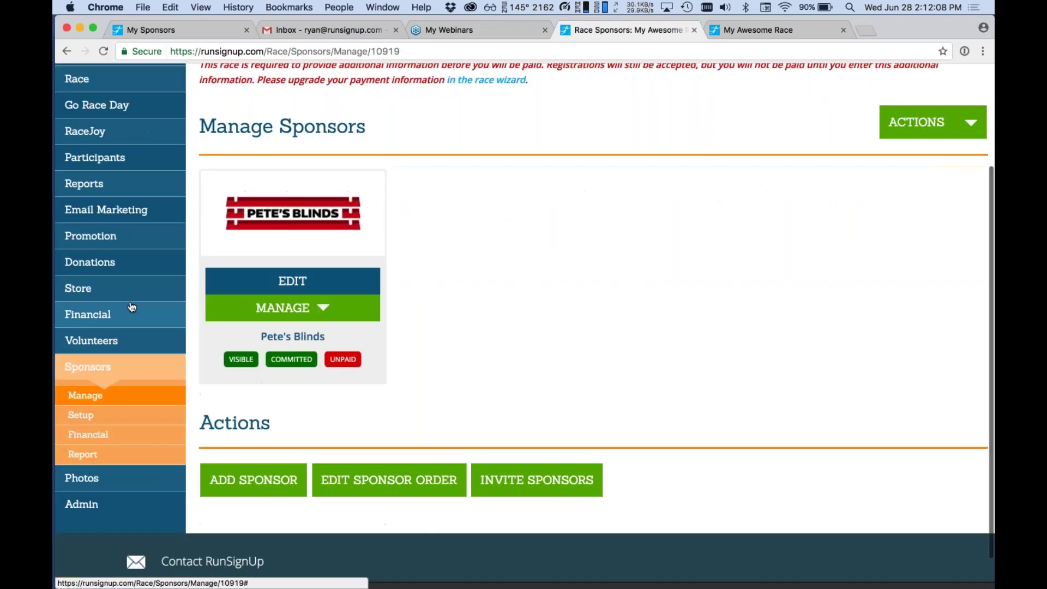
click(293, 280)
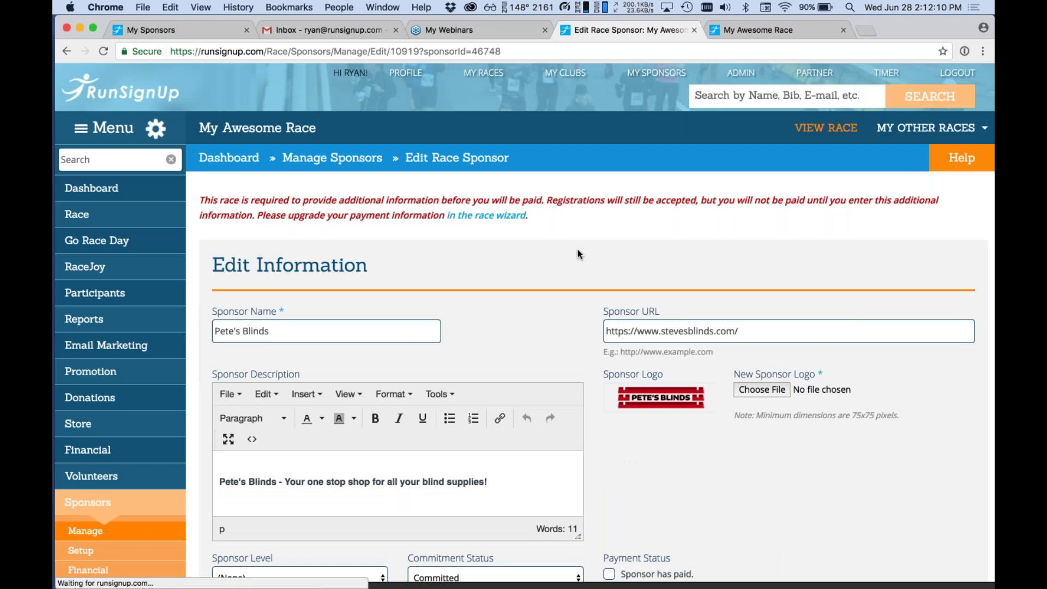
scroll(592, 263, down, 5)
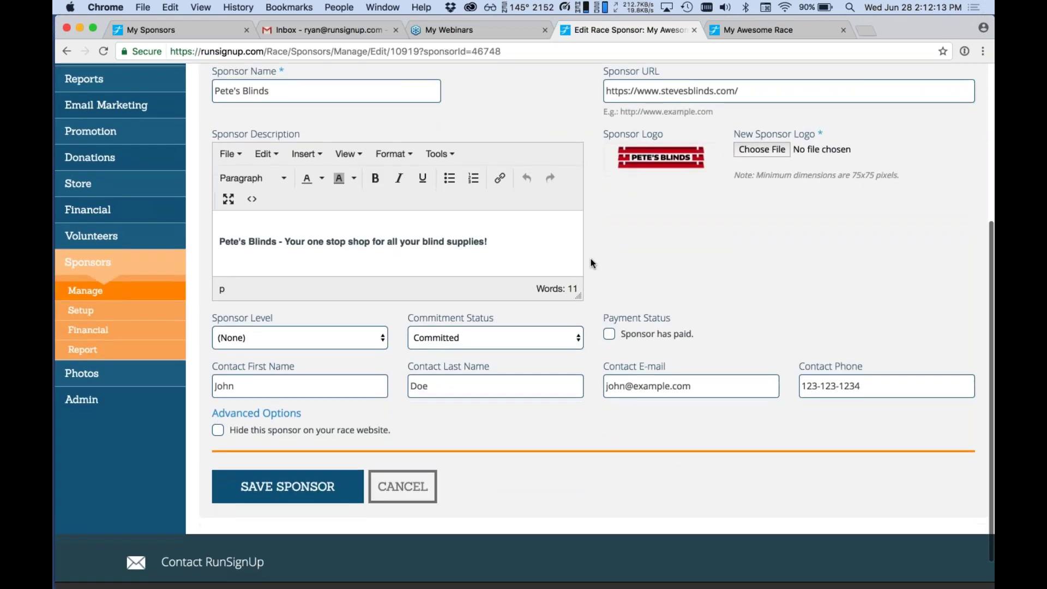
click(300, 338)
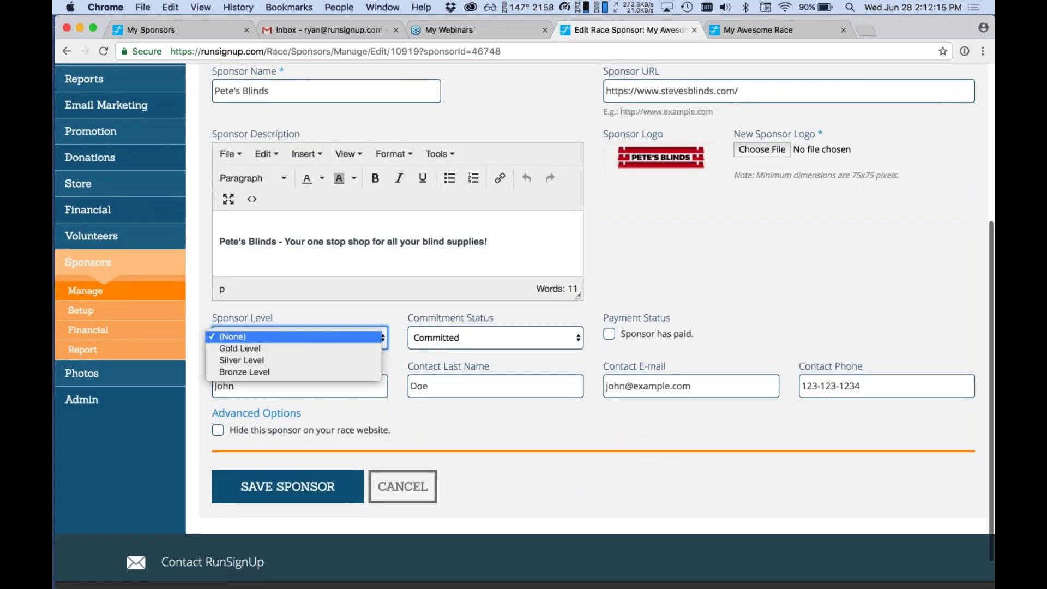
click(300, 349)
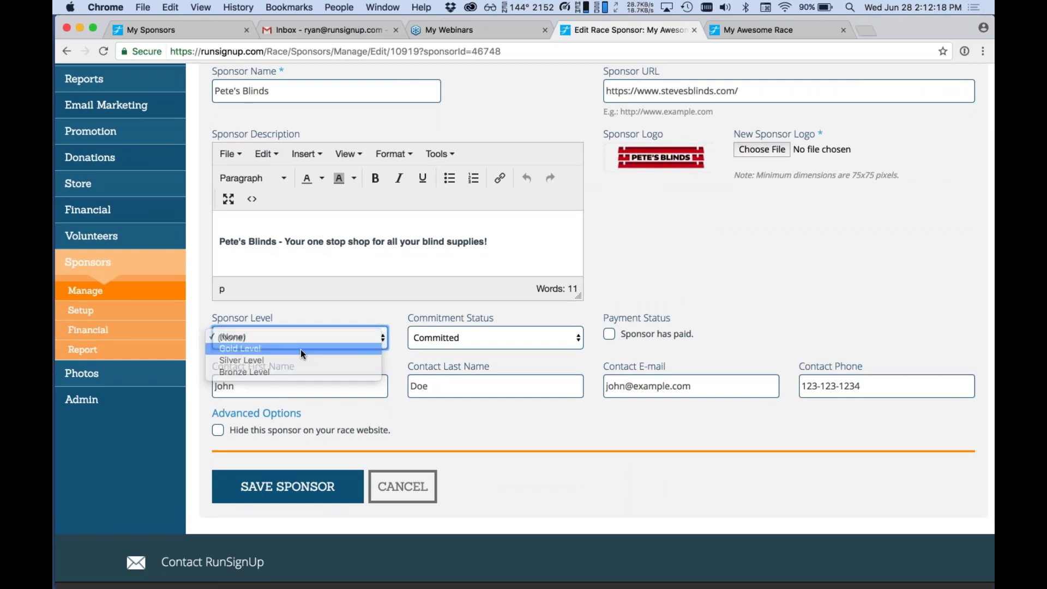
click(295, 485)
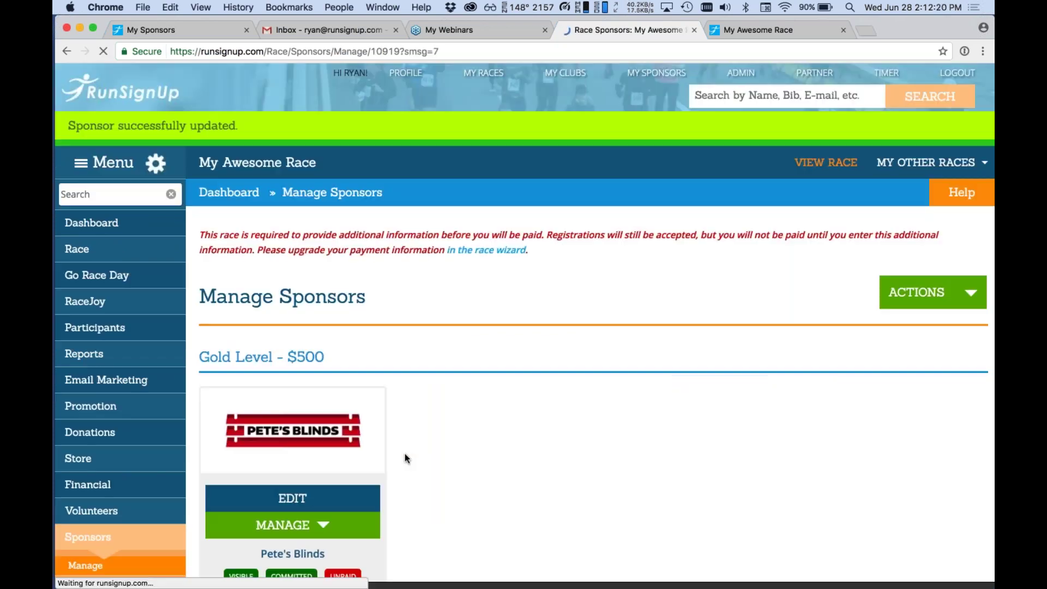
scroll(404, 457, down, 3)
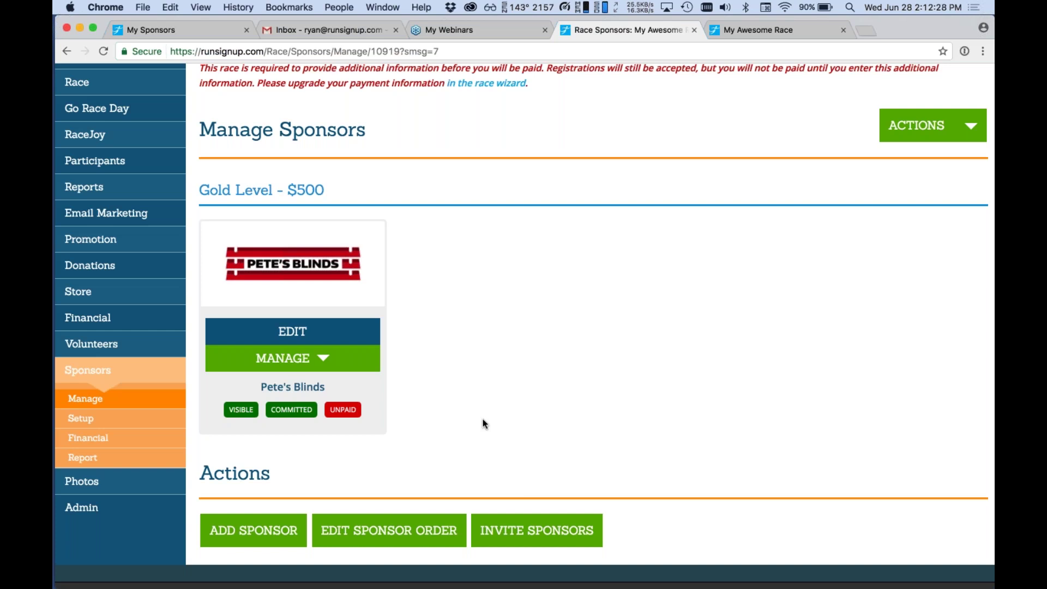
scroll(483, 423, down, 1)
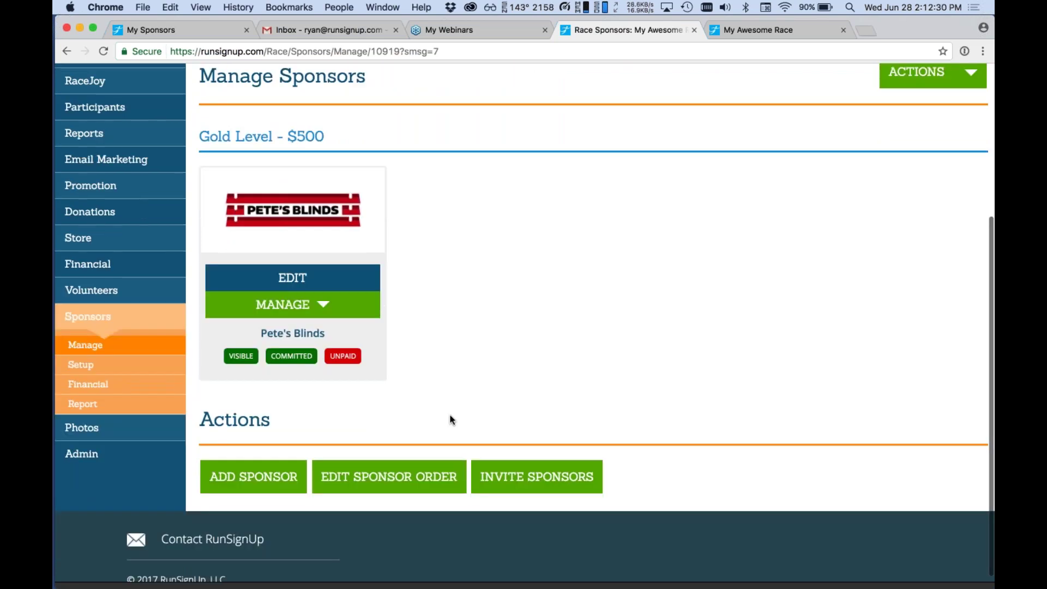
mouse_move(163, 364)
click(236, 348)
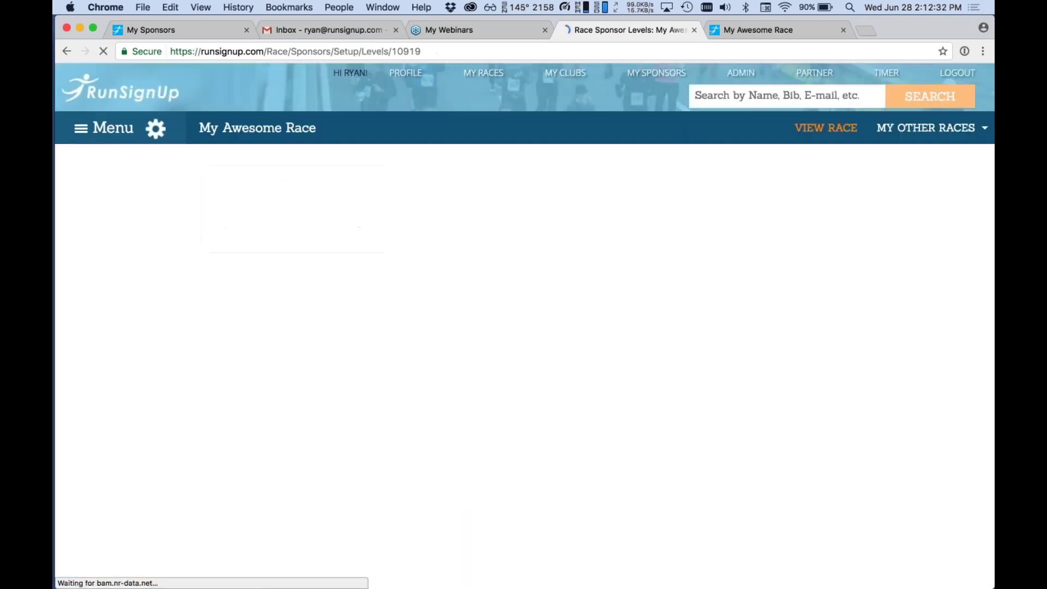
scroll(523, 322, down, 8)
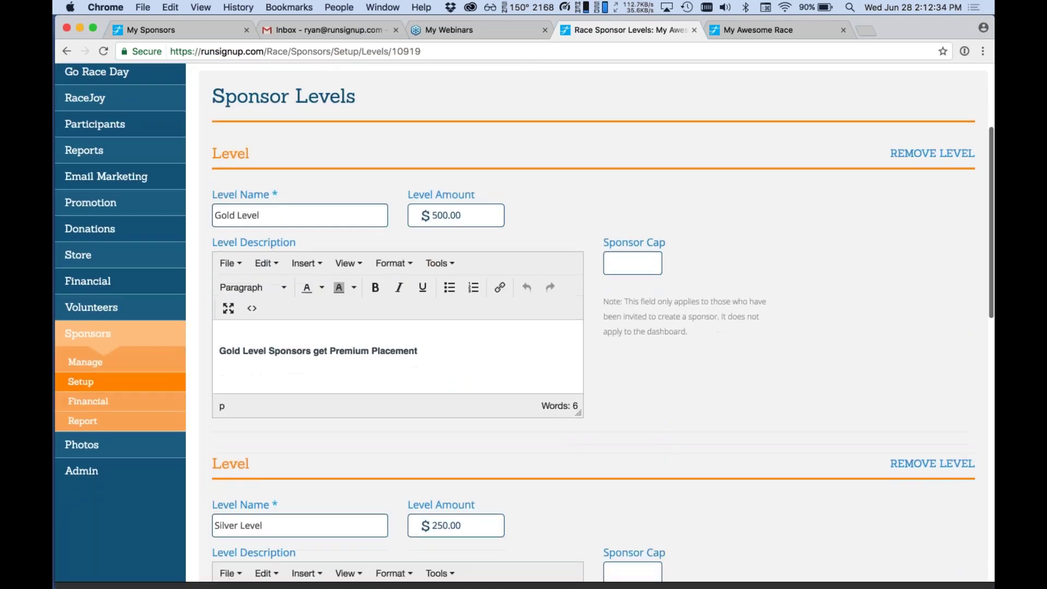
scroll(523, 321, down, 1)
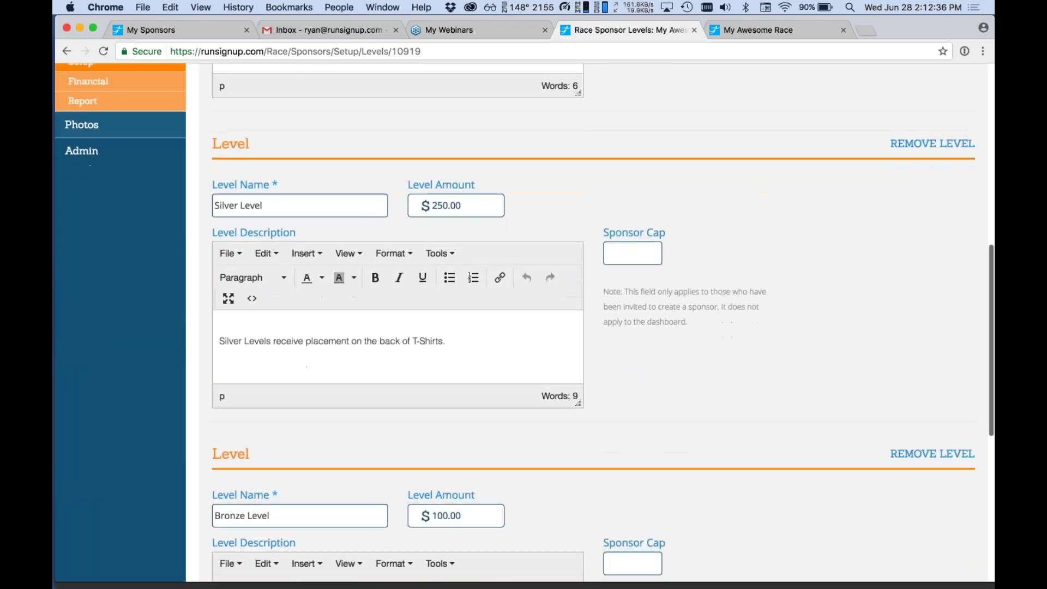
scroll(523, 321, down, 2)
scroll(523, 322, up, 6)
click(164, 315)
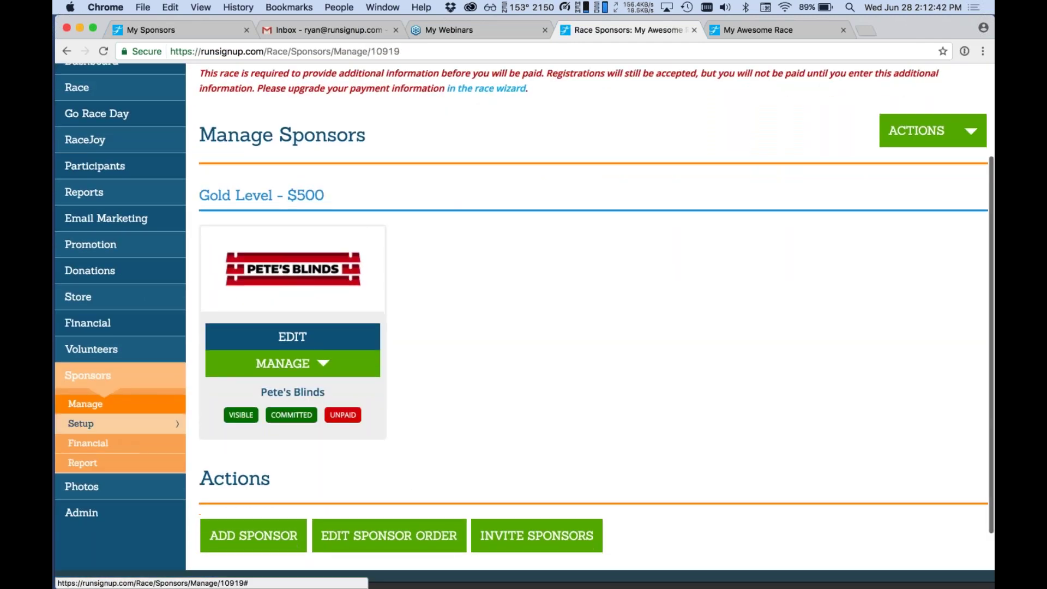
scroll(128, 458, down, 2)
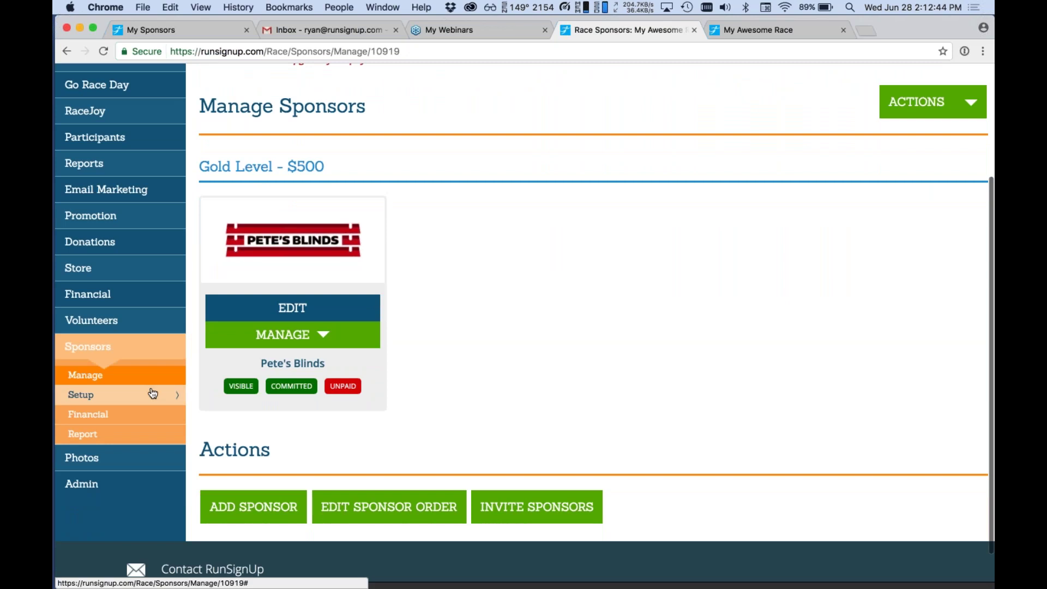
Add a new sponsor level named Title Sponsor with a $1000 amount.
mouse_move(153, 394)
click(217, 375)
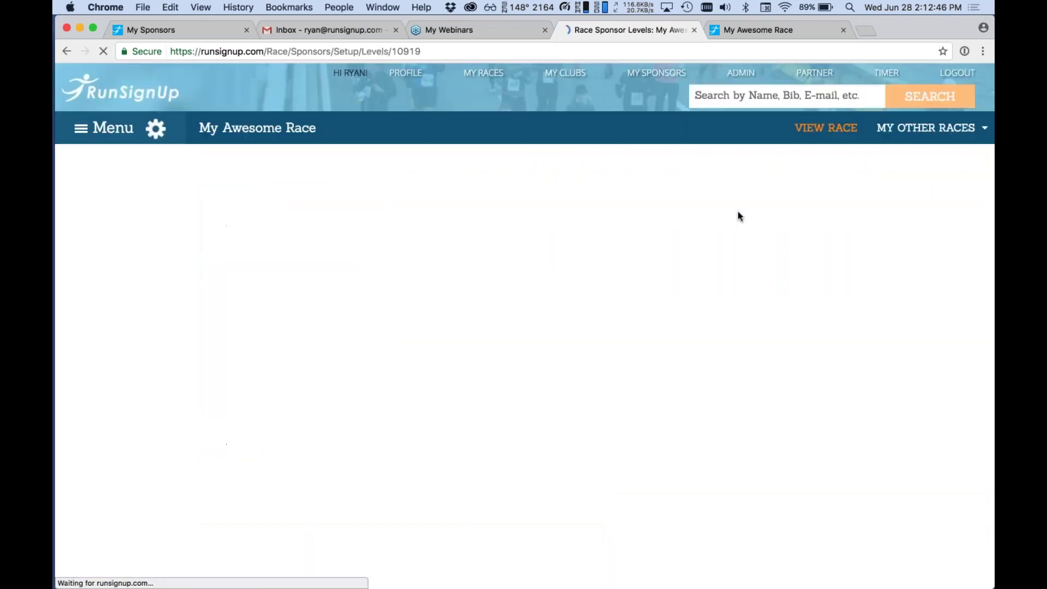
click(589, 365)
click(353, 417)
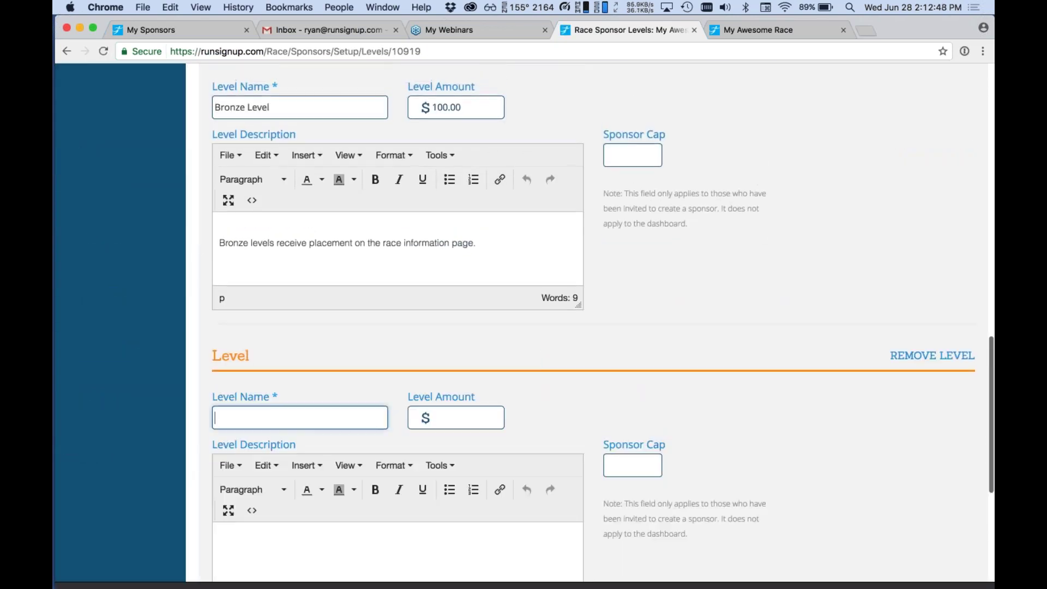
text(Title Sponsor)
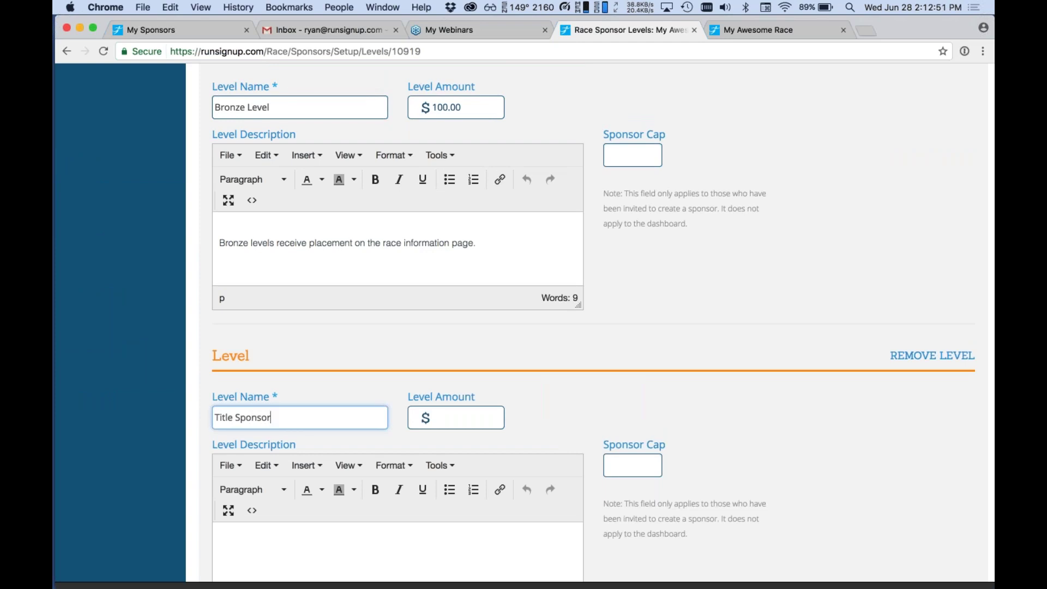
key(Tab)
text(100)
scroll(519, 572, down, 5)
Cap the Title Sponsor level at 1 sponsor and save the sponsor levels.
click(640, 365)
text(1)
scroll(613, 498, down, 6)
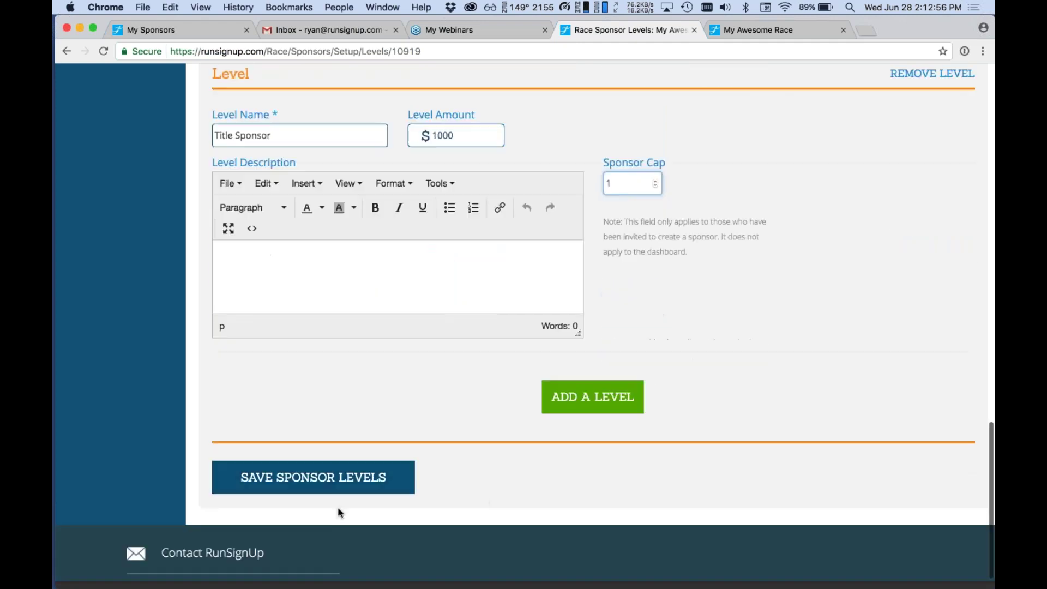
click(330, 484)
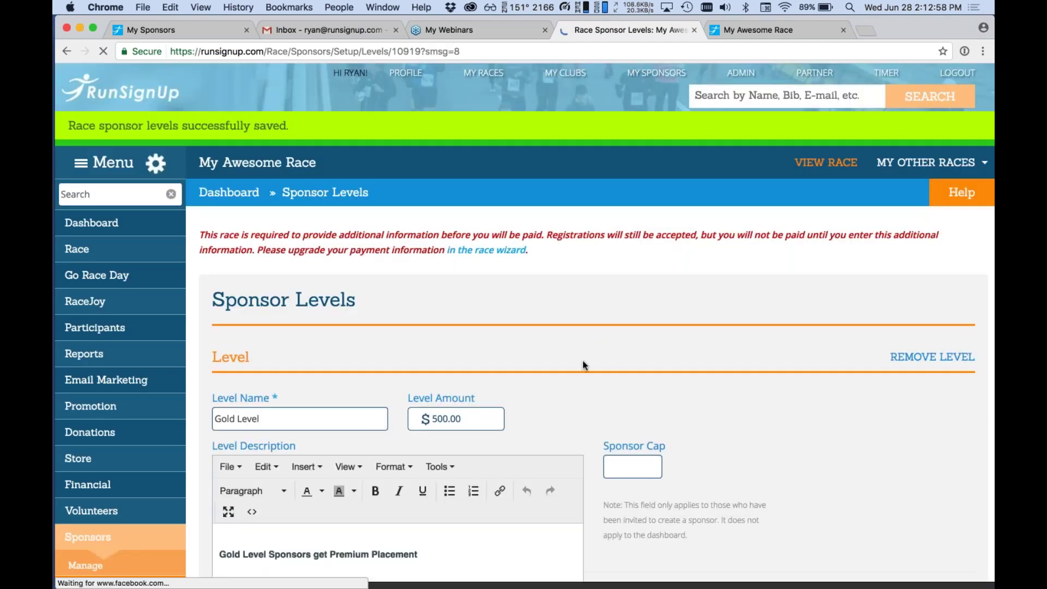
scroll(582, 361, up, 15)
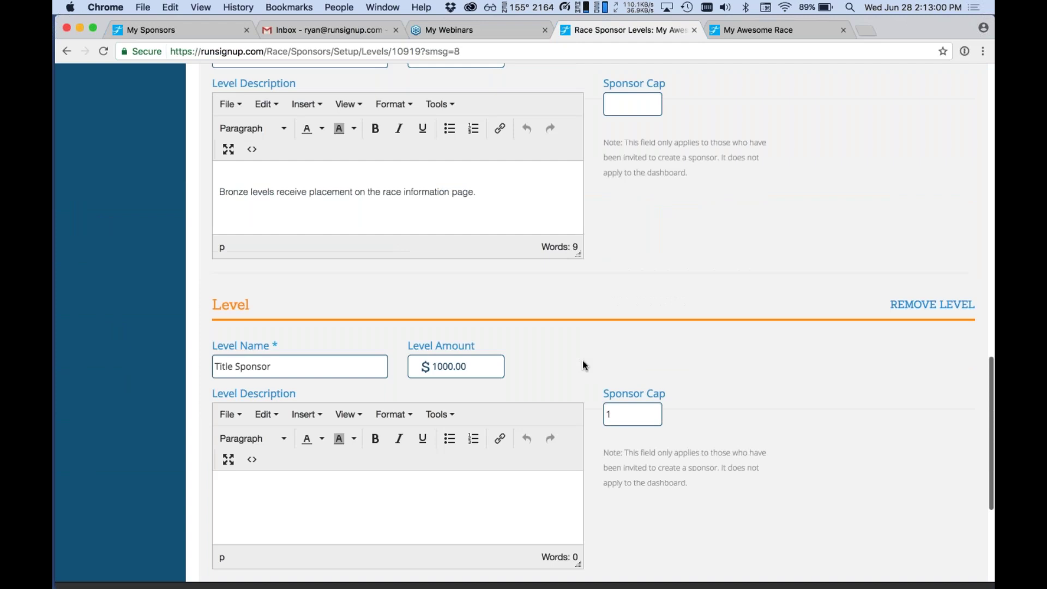
scroll(583, 361, down, 2)
scroll(582, 361, down, 4)
scroll(583, 361, up, 10)
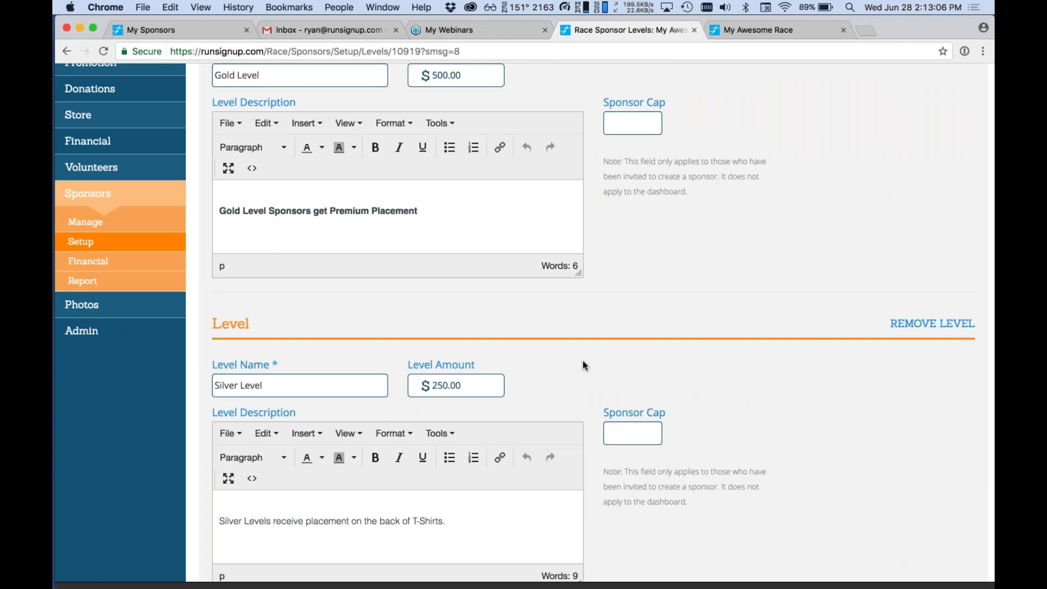
scroll(85, 423, up, 5)
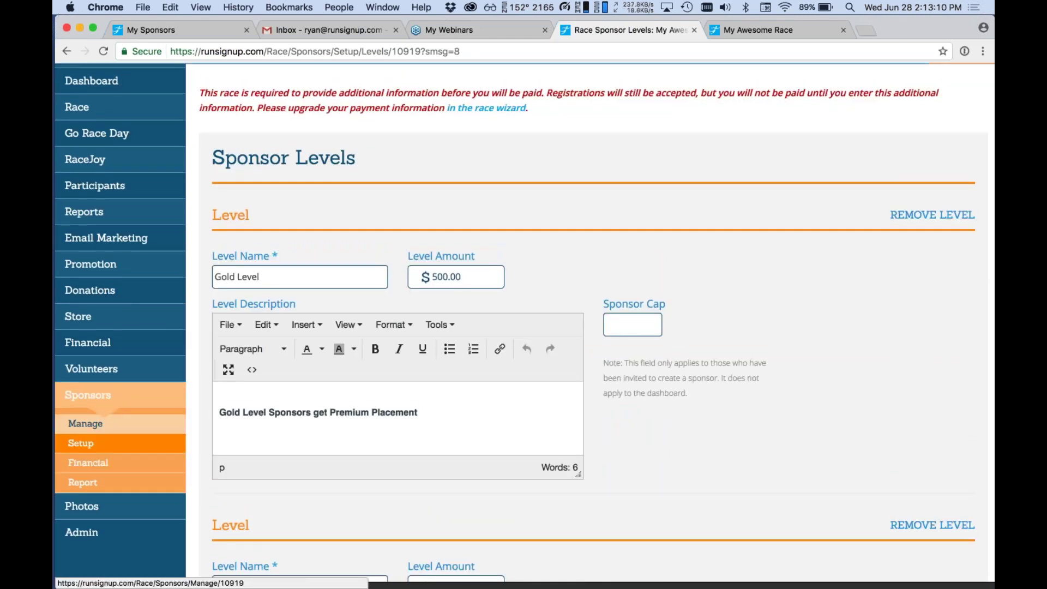
Open the sponsor ordering page from the sponsors list, then cancel without changes.
click(85, 423)
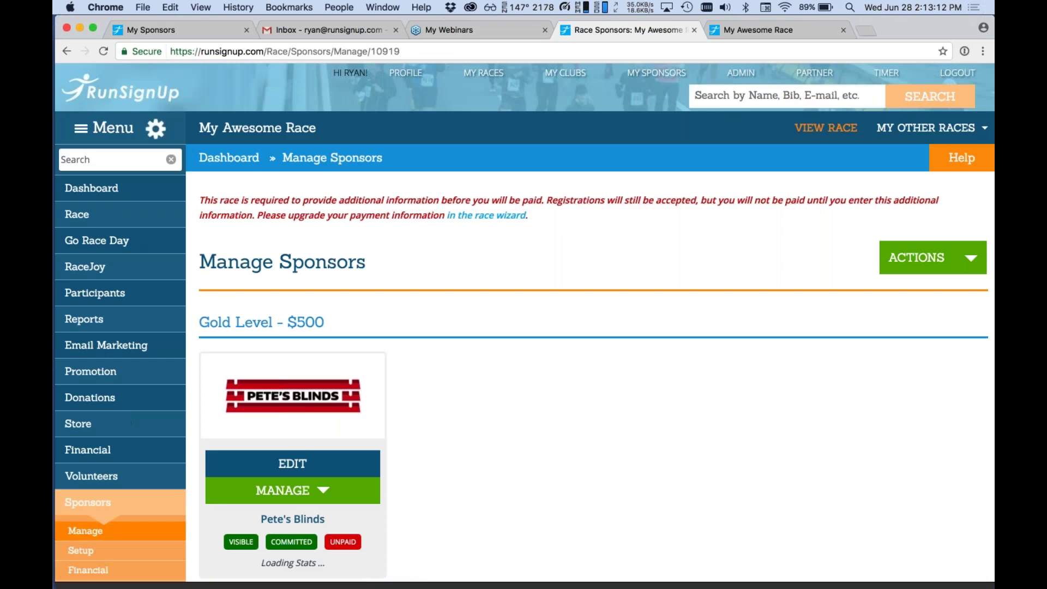
scroll(430, 355, down, 5)
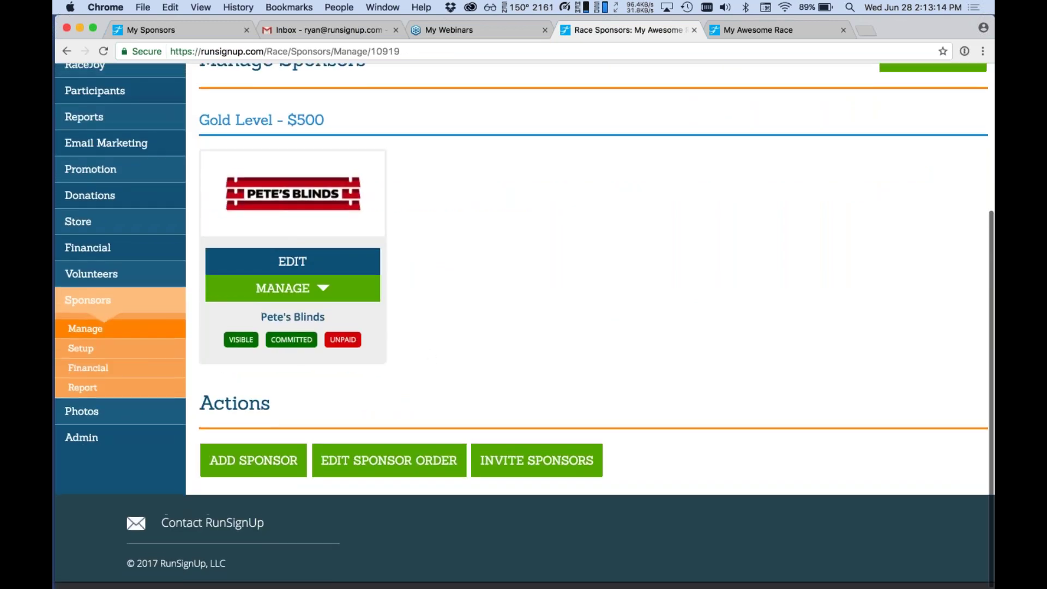
click(382, 463)
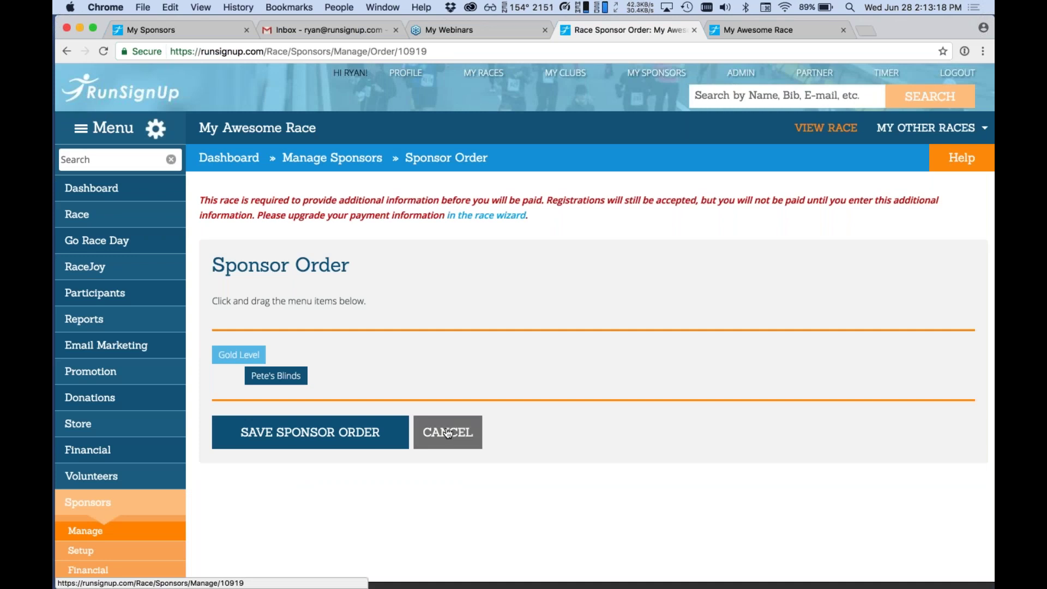
click(448, 432)
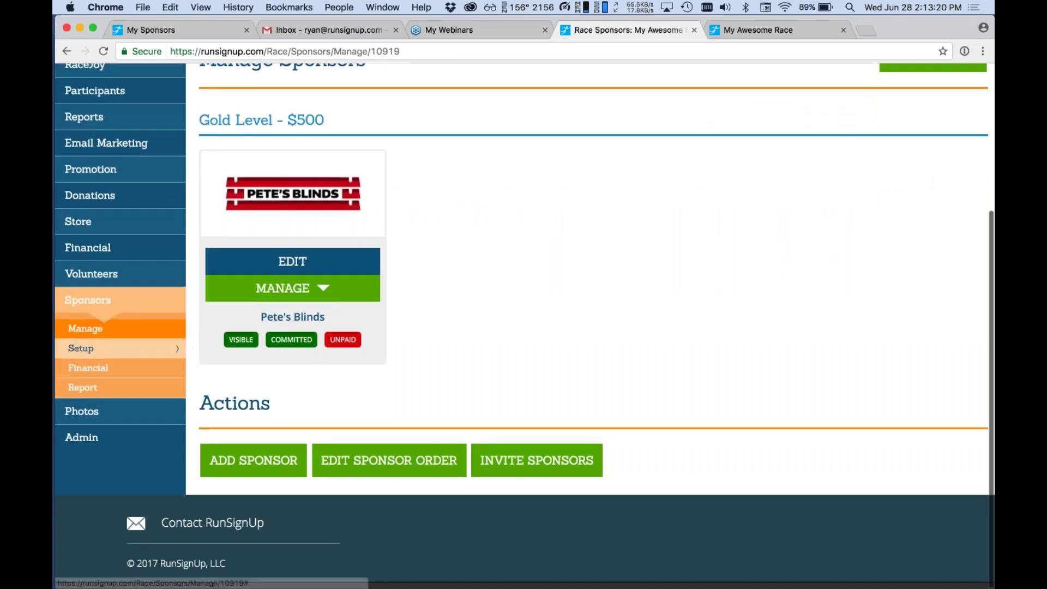
scroll(525, 175, up, 1)
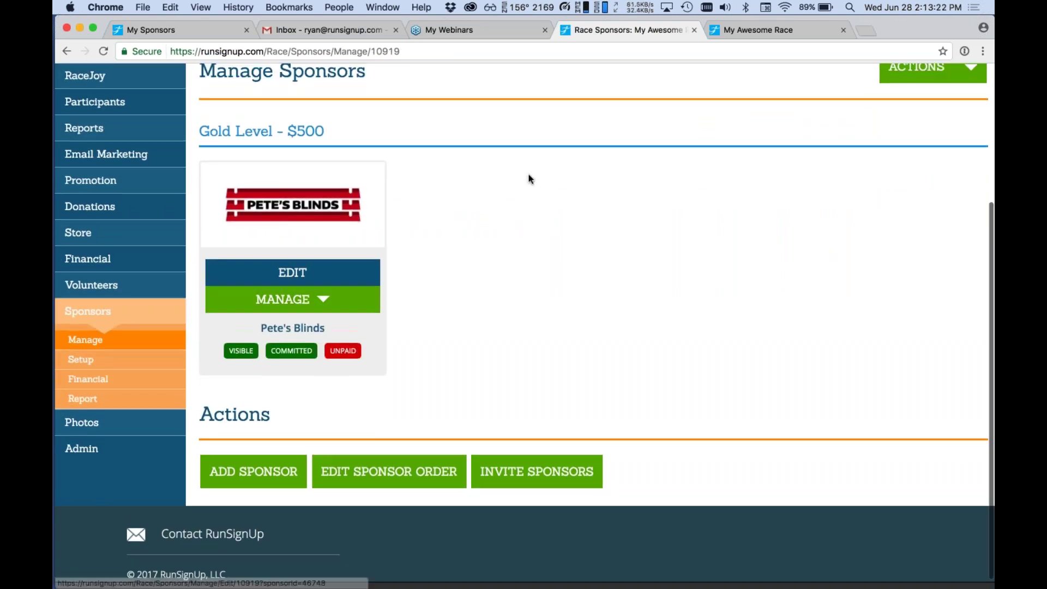
Add sponsor James and Sons with the jamesAndSons.png logo.
click(916, 98)
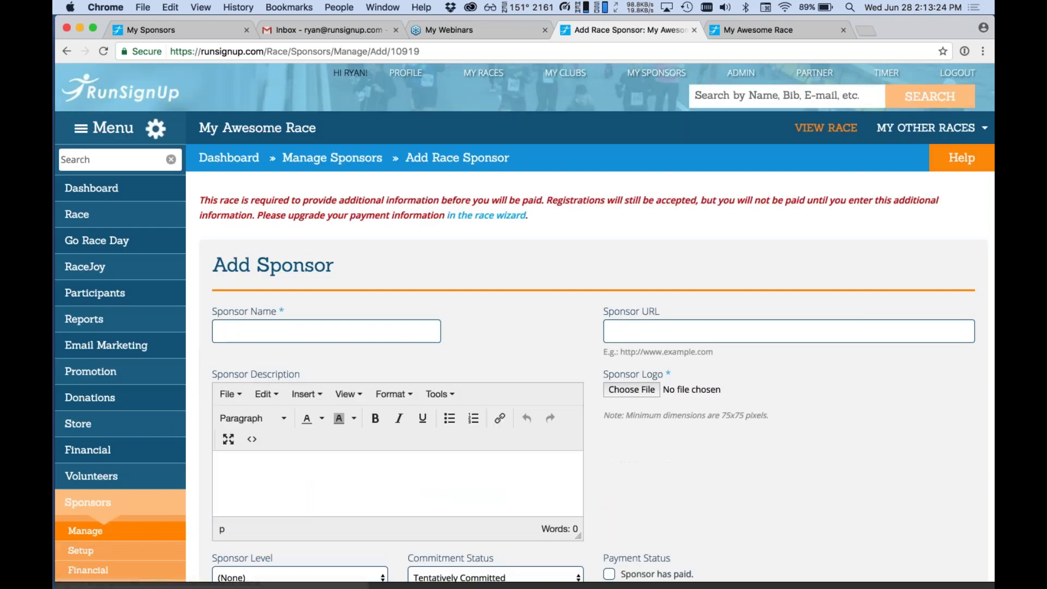
click(648, 389)
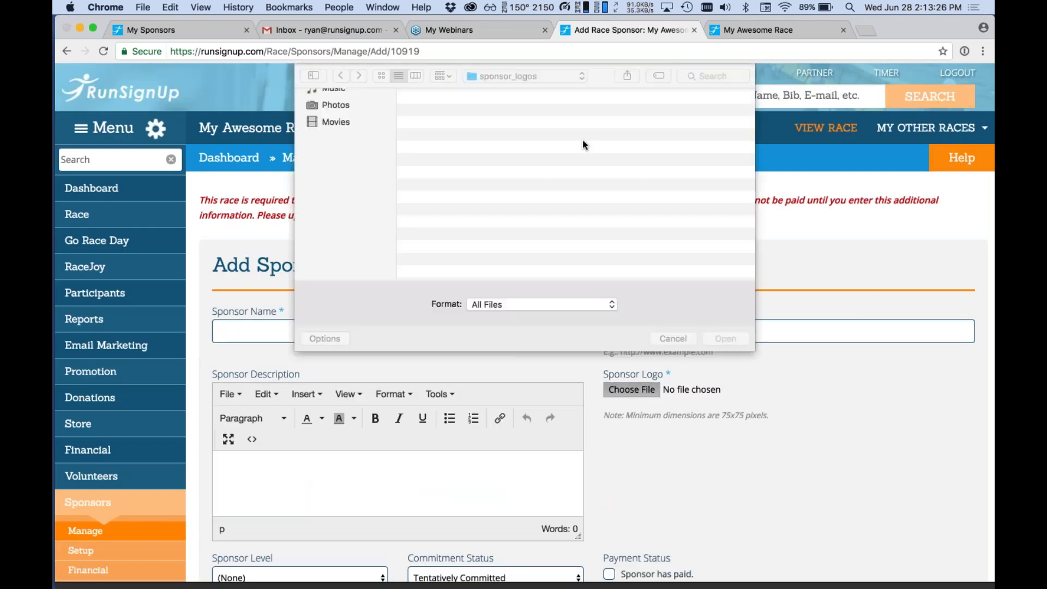
double_click(451, 135)
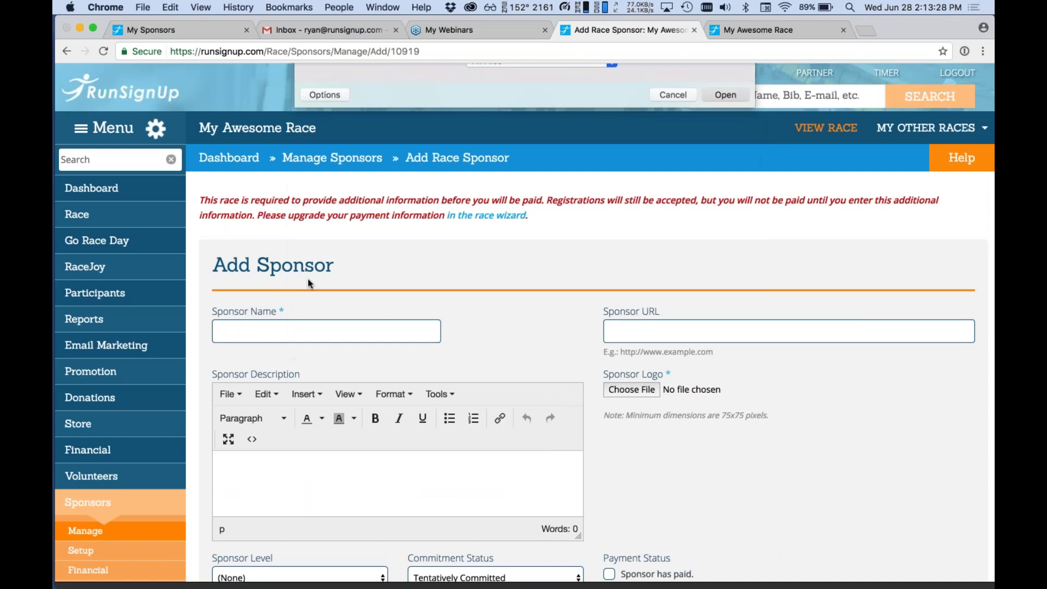
click(306, 331)
text(James and Sonso)
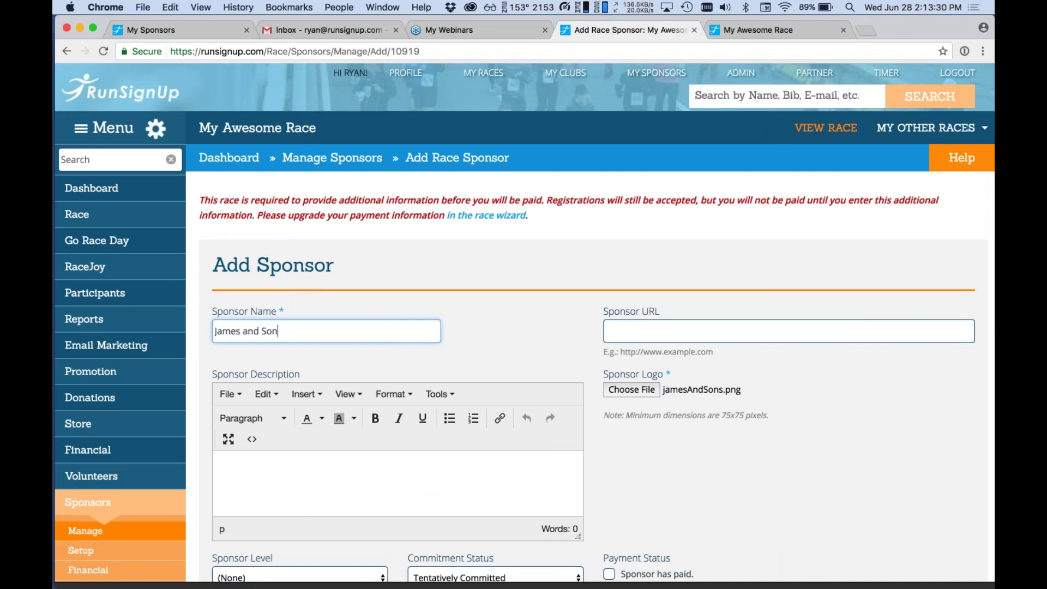
scroll(313, 458, down, 5)
click(313, 459)
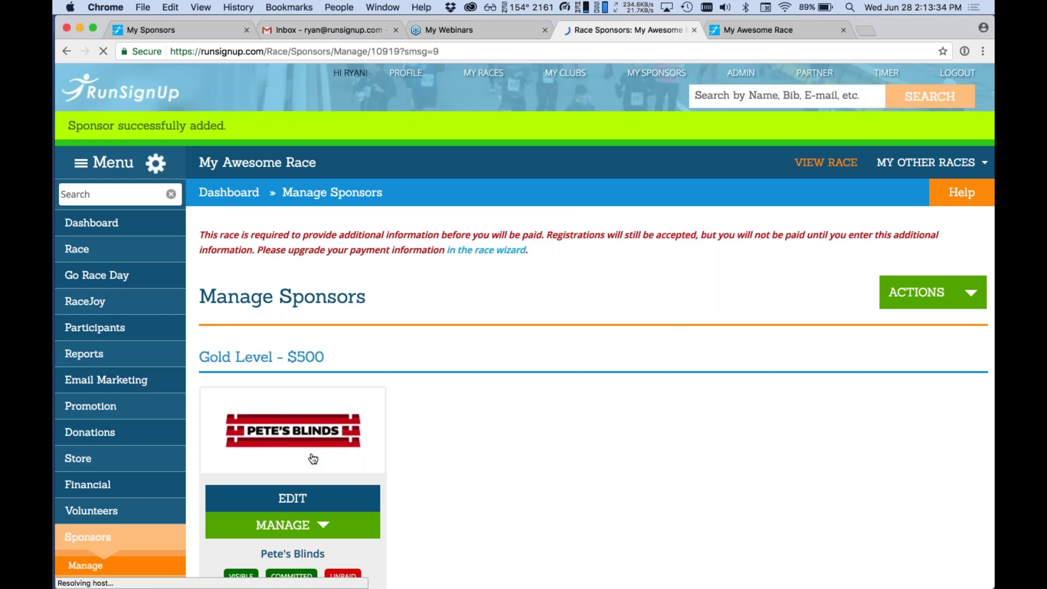
Change James and Sons' sponsor level to Title Sponsor and save the sponsor.
scroll(313, 458, down, 8)
scroll(313, 458, down, 1)
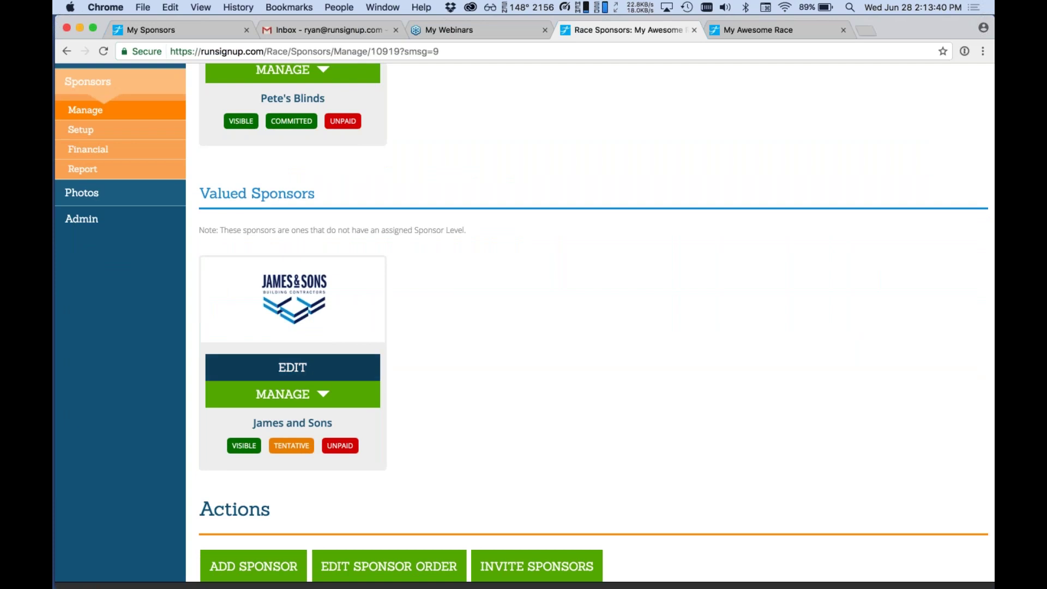
click(322, 366)
scroll(320, 367, down, 5)
click(298, 340)
click(293, 385)
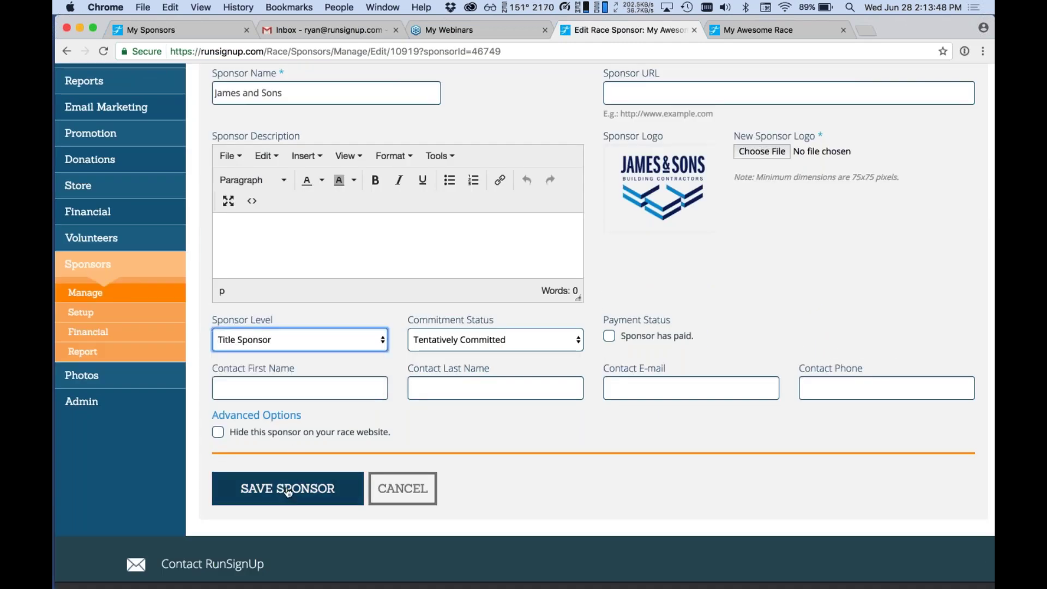
click(306, 487)
scroll(523, 327, down, 7)
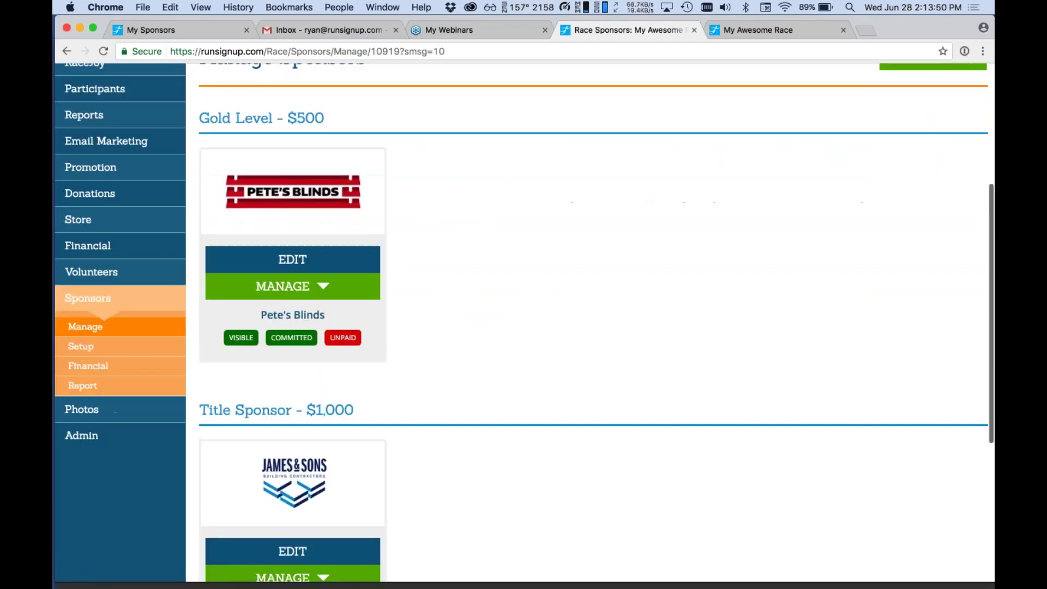
scroll(323, 268, up, 5)
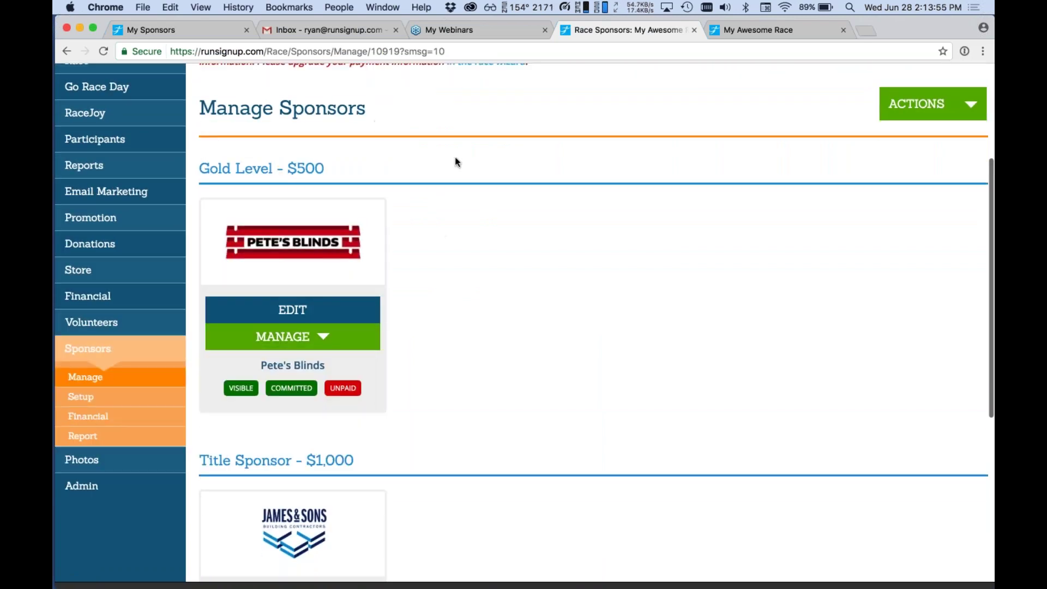
scroll(538, 535, down, 6)
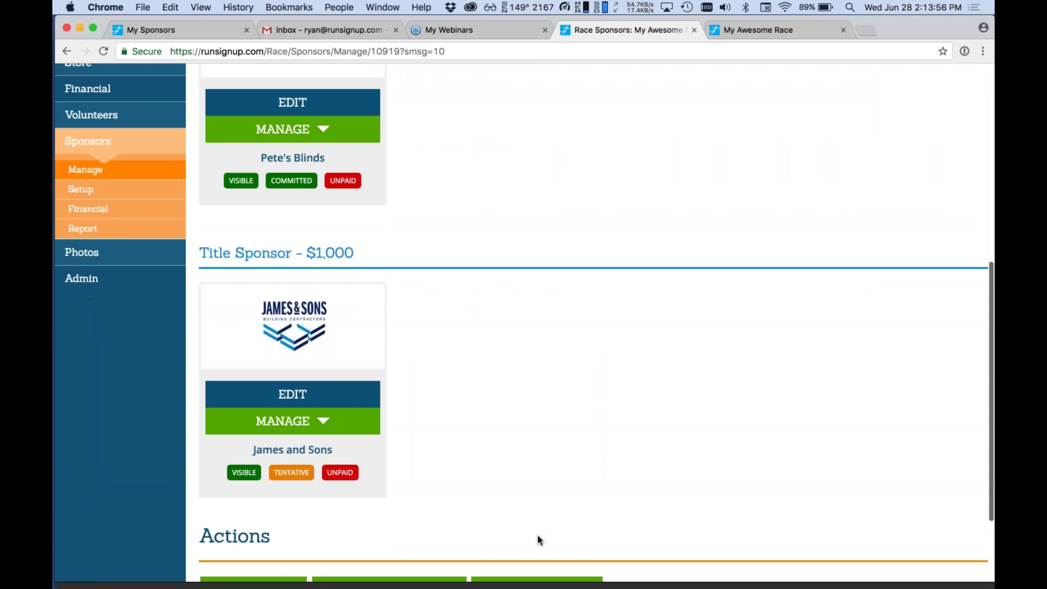
Drag the Title Sponsor group above Gold Level and save the sponsor order.
click(389, 460)
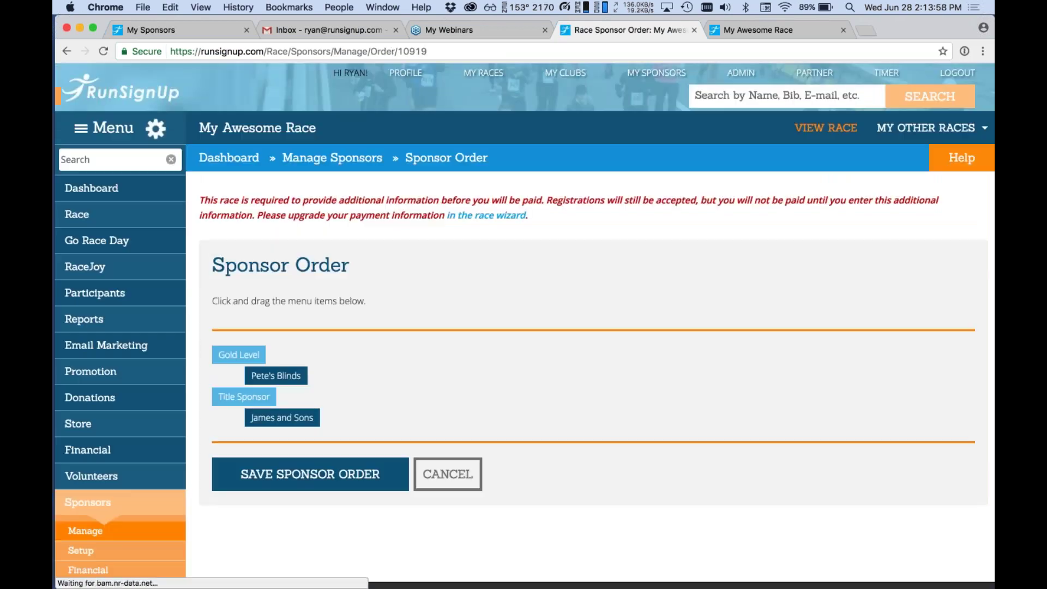
drag(225, 399, 242, 351)
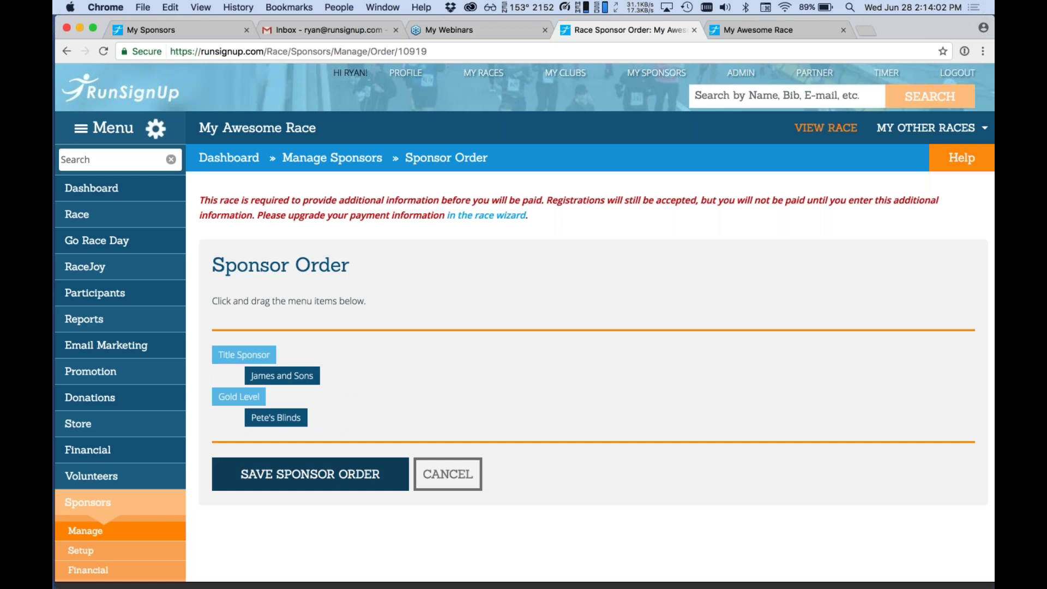
click(291, 474)
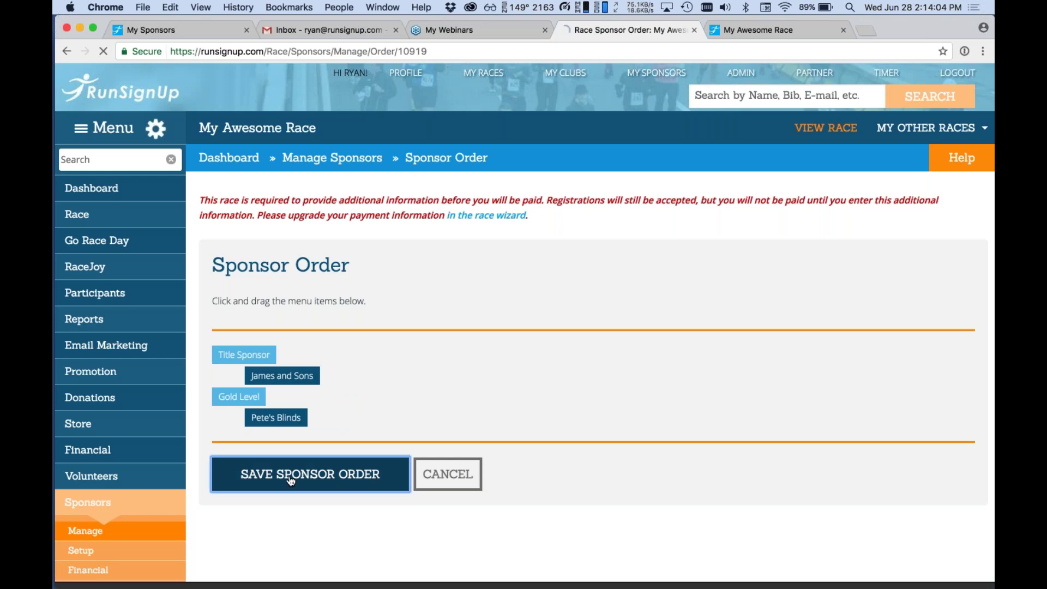
Return to the Manage Sponsors page and review the sponsor list.
scroll(291, 480, down, 5)
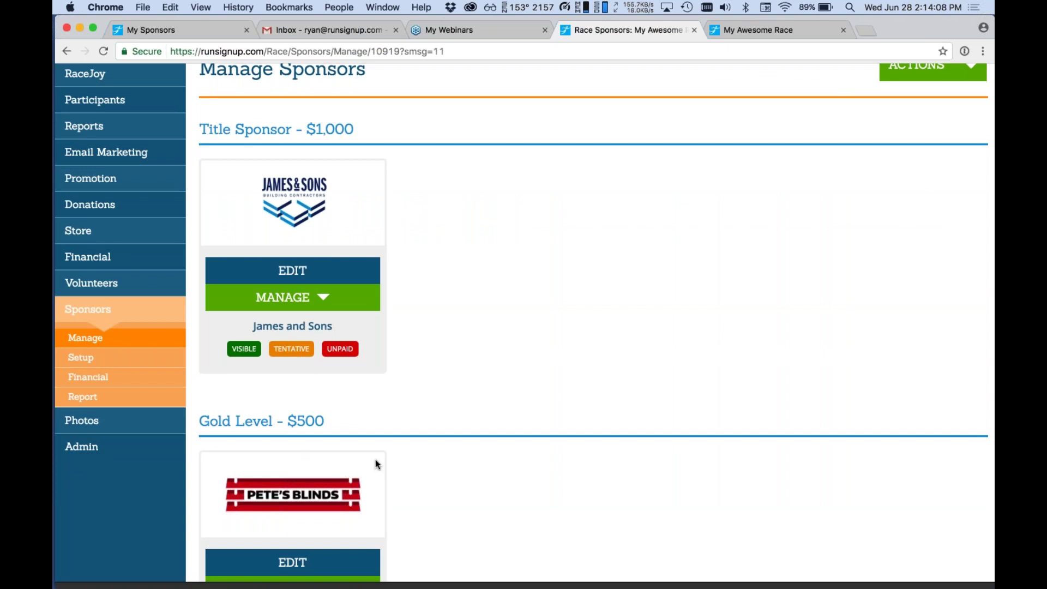
scroll(383, 407, down, 1)
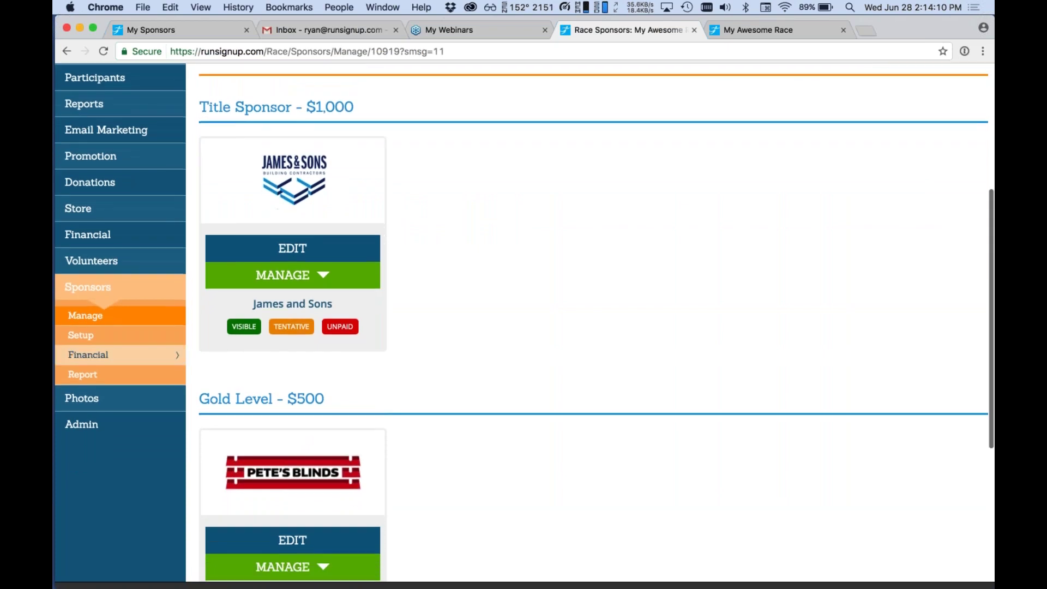
mouse_move(136, 342)
click(153, 323)
scroll(499, 247, down, 3)
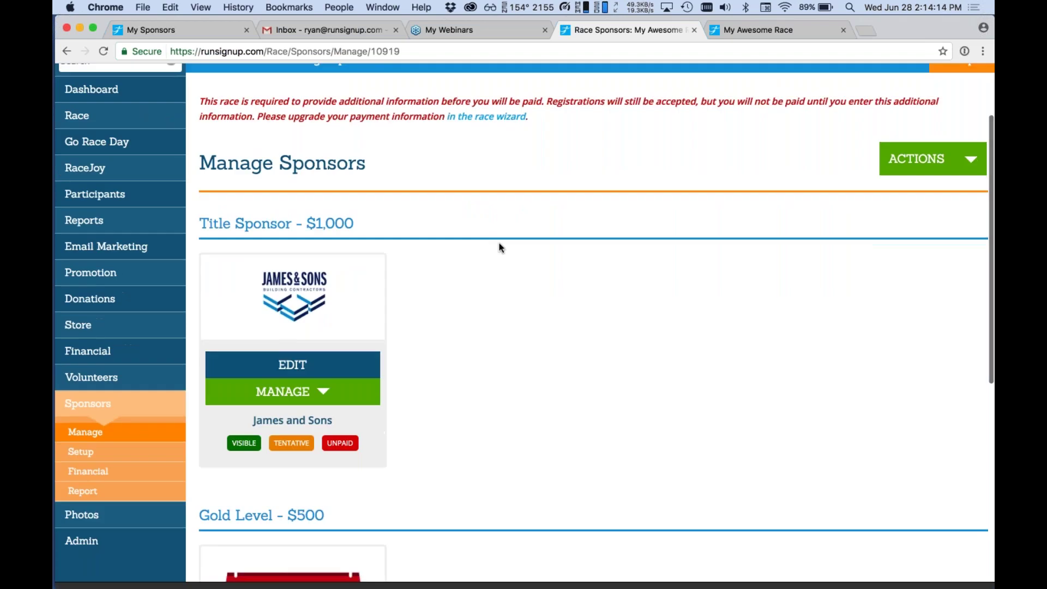
scroll(499, 247, down, 3)
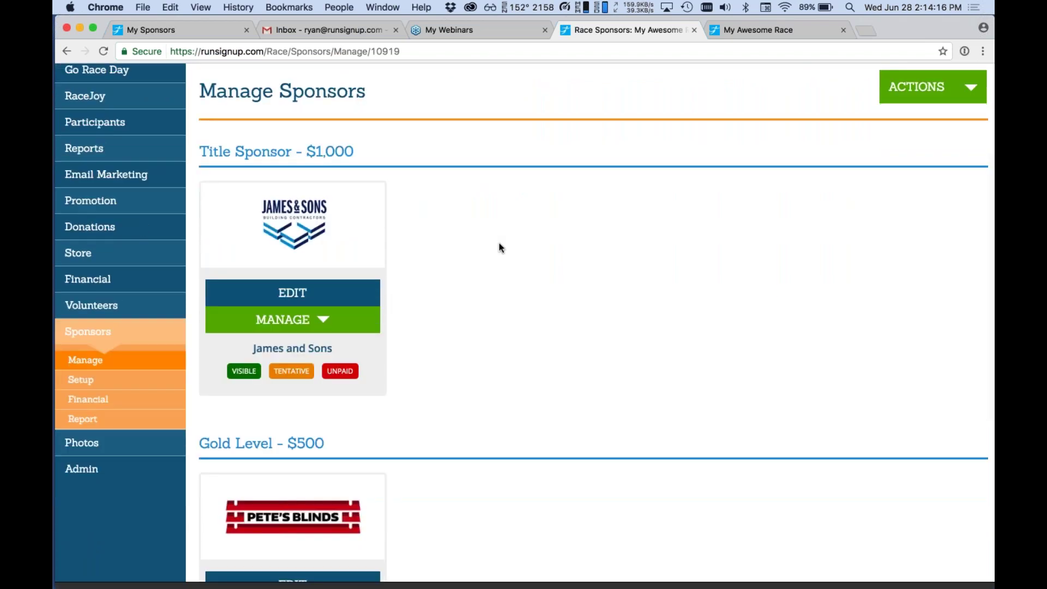
scroll(499, 243, up, 1)
scroll(440, 474, down, 5)
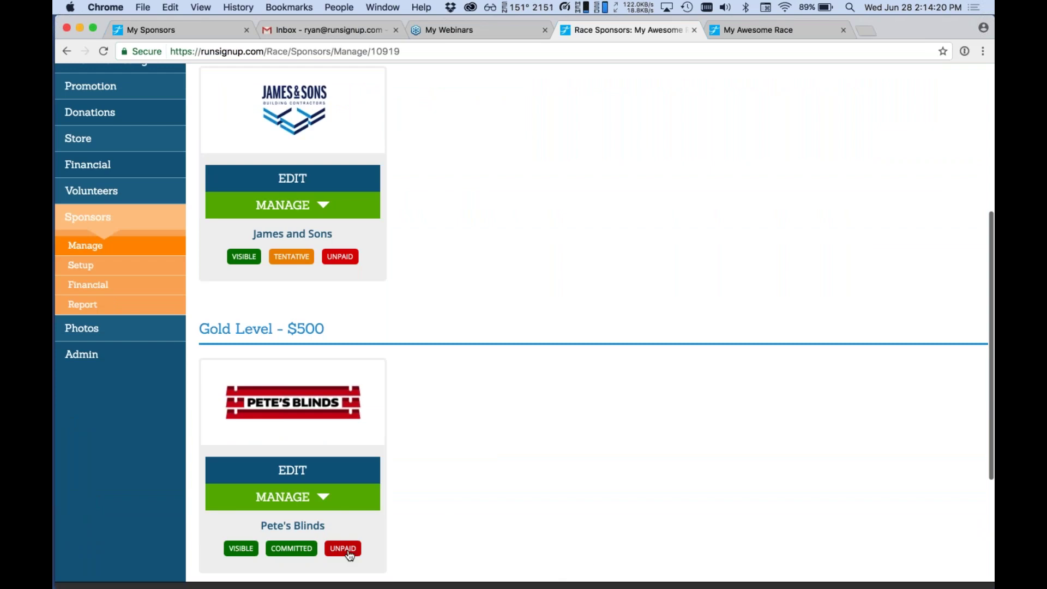
Open Pete's Blinds' payment records and review its Not Paid summary.
scroll(381, 480, down, 3)
click(347, 431)
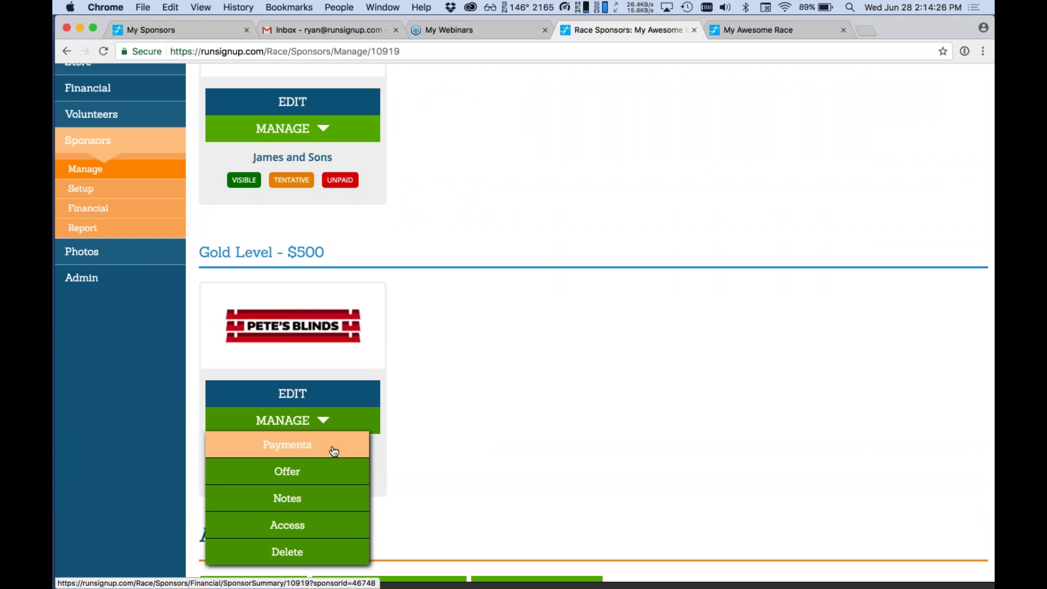
click(334, 451)
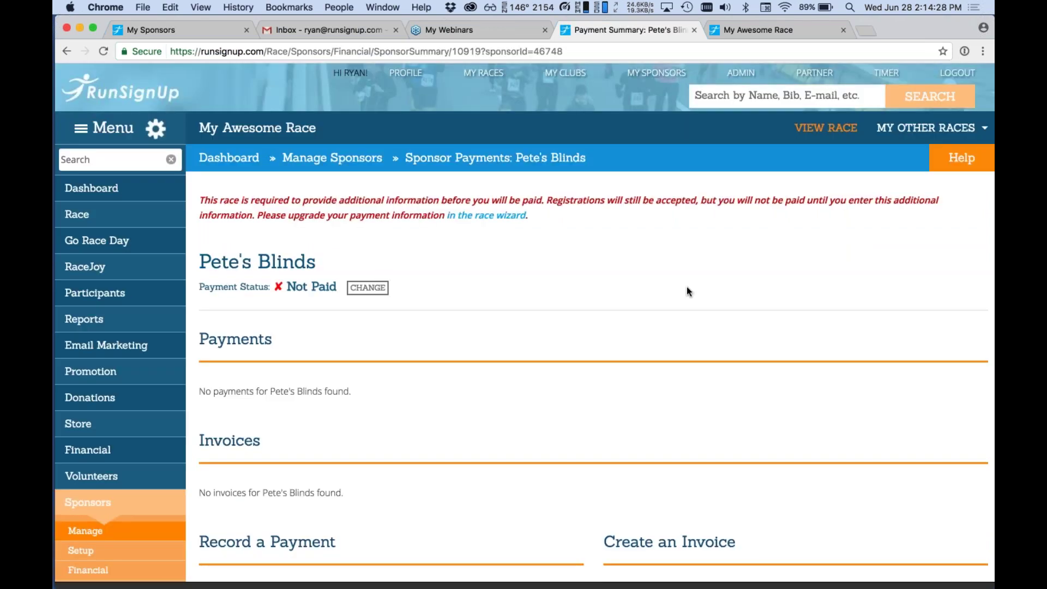
scroll(686, 287, down, 1)
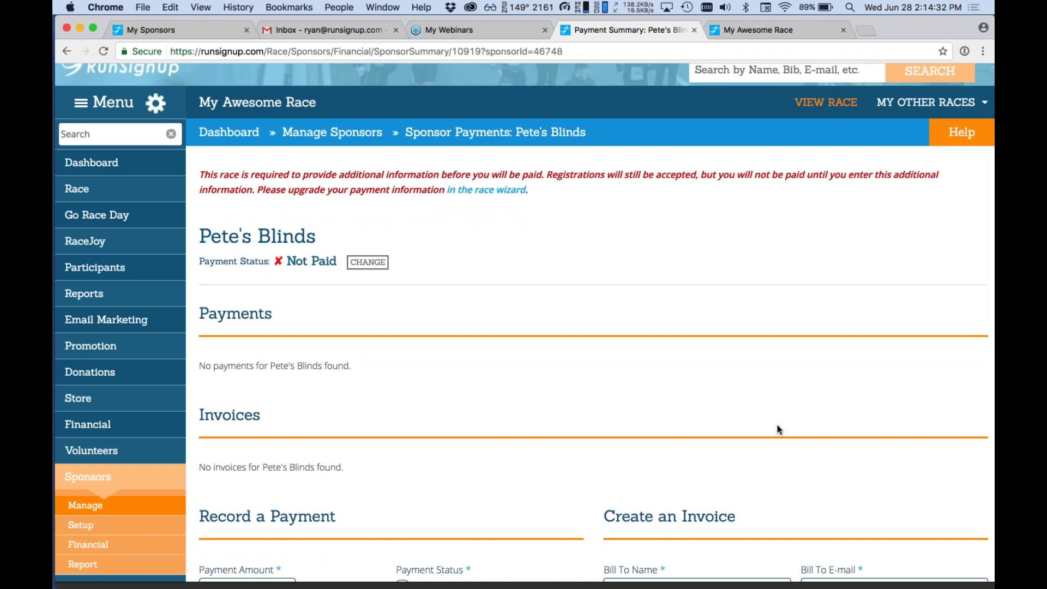
scroll(779, 429, down, 3)
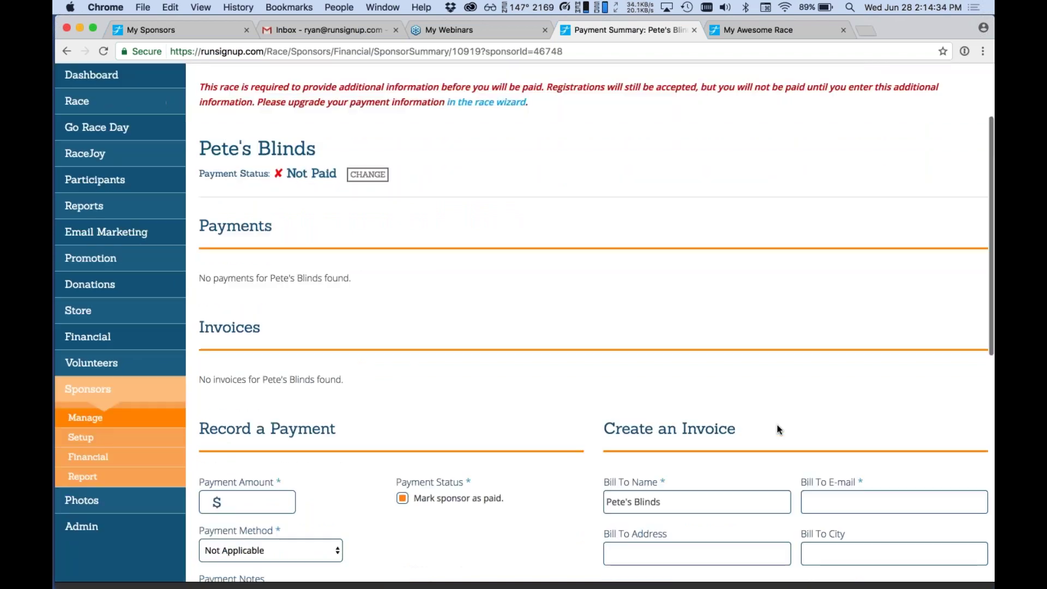
scroll(778, 429, down, 3)
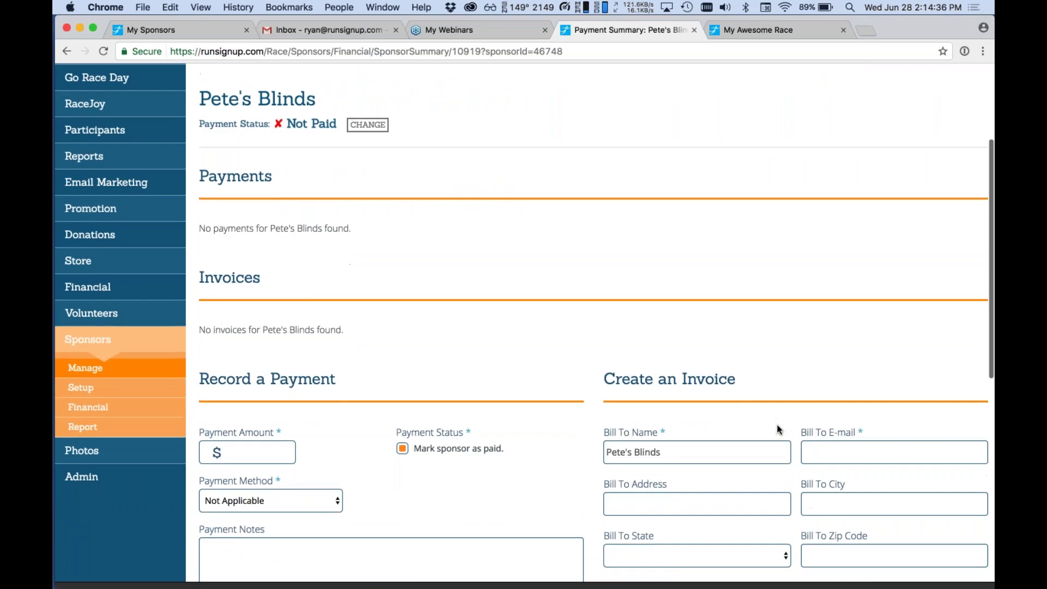
scroll(779, 429, down, 4)
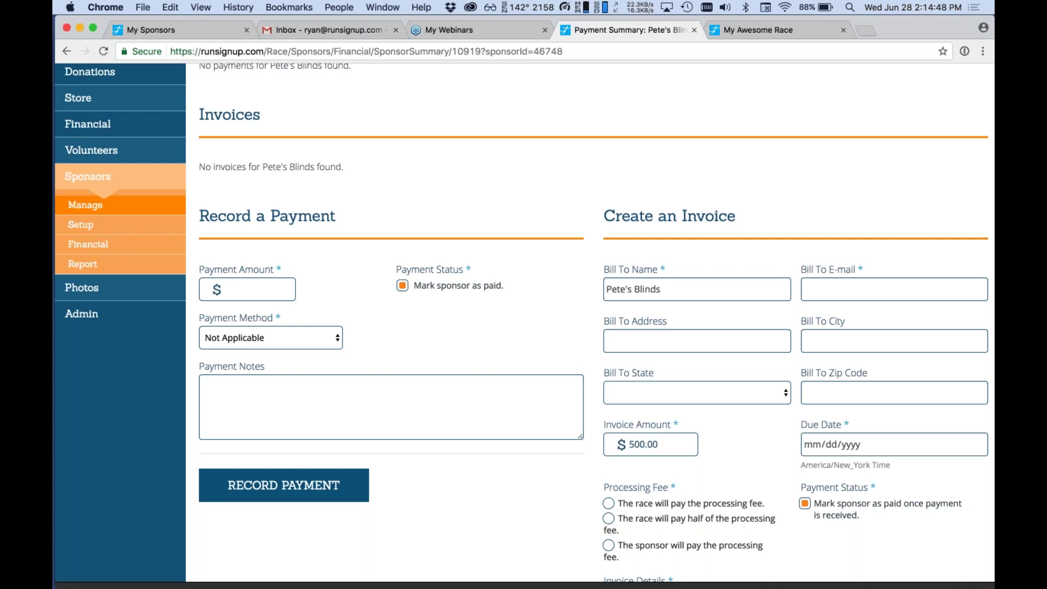
scroll(524, 322, up, 10)
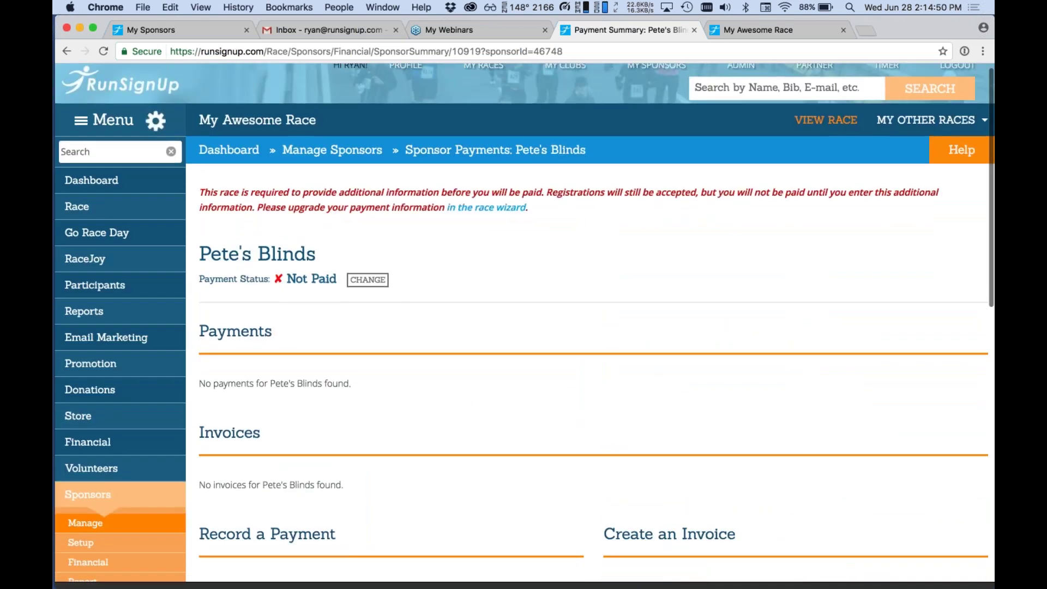
scroll(524, 322, down, 5)
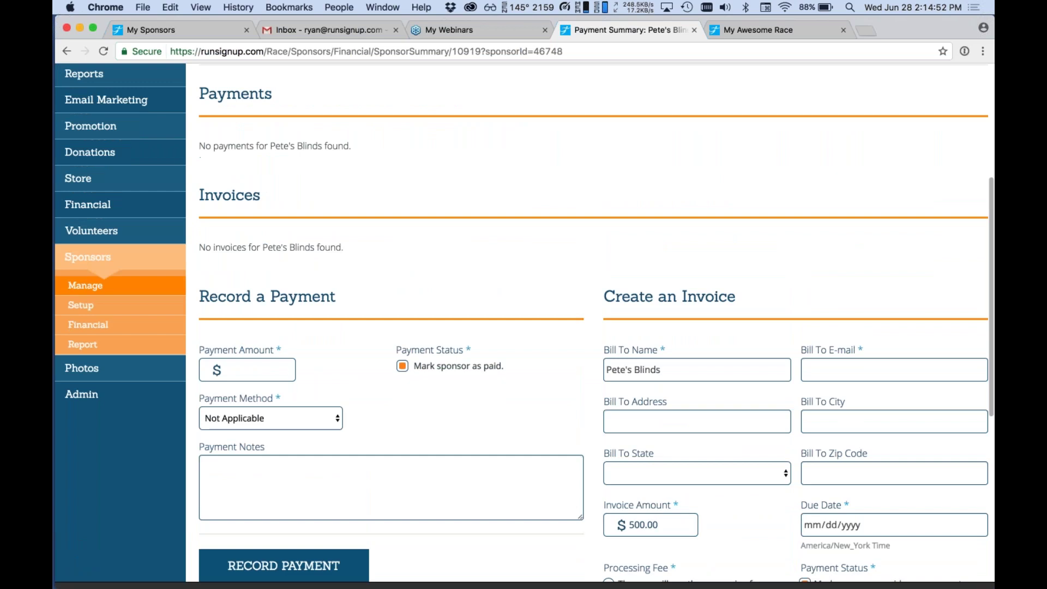
scroll(523, 321, down, 1)
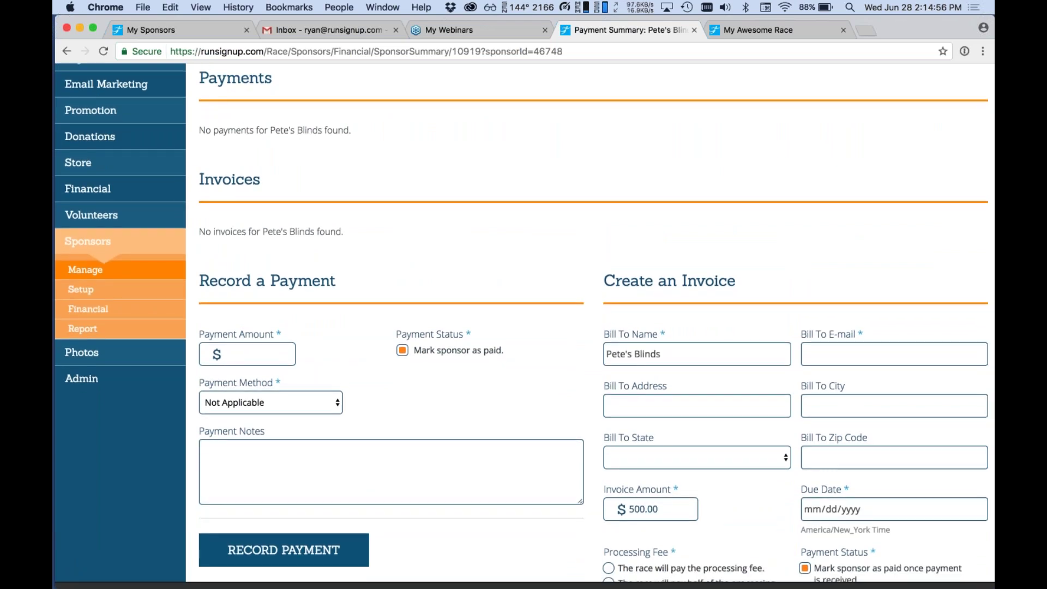
scroll(930, 320, down, 2)
Leave the invoice billing e-mail field empty and return to the Manage Sponsors overview.
click(930, 320)
scroll(930, 320, down, 5)
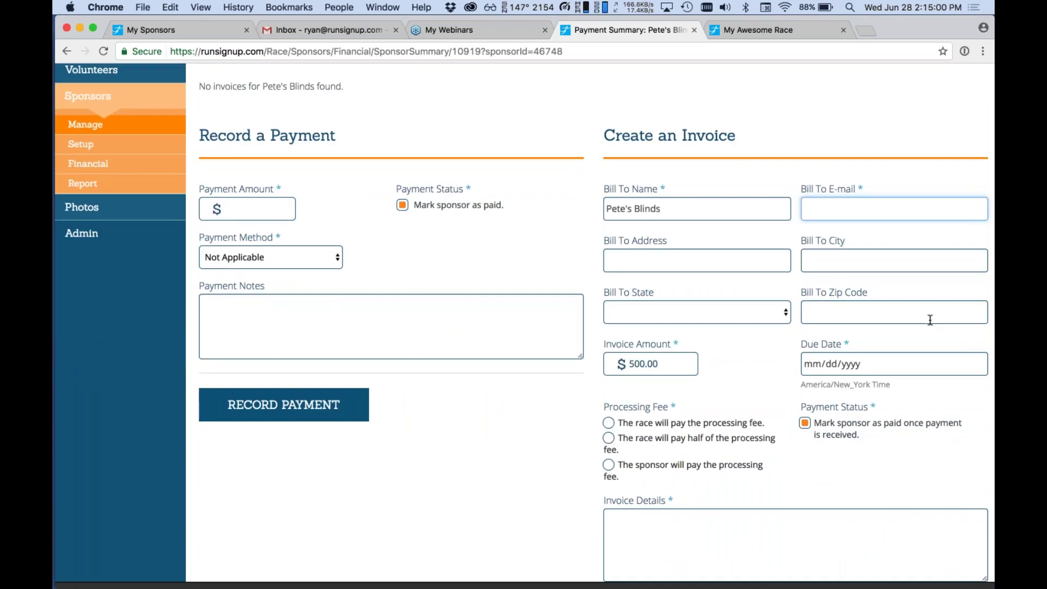
scroll(930, 320, up, 12)
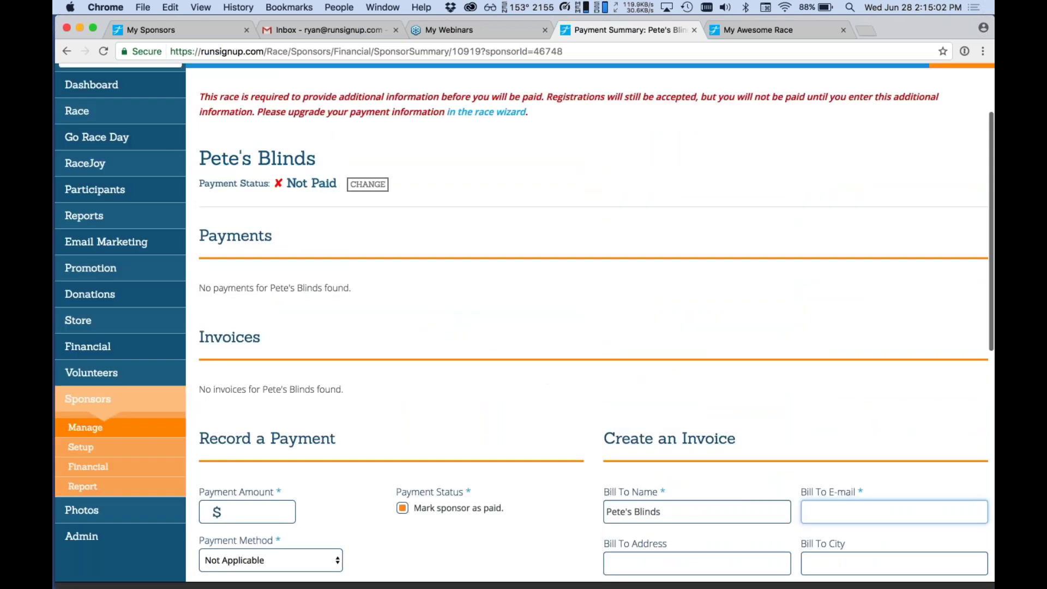
click(168, 427)
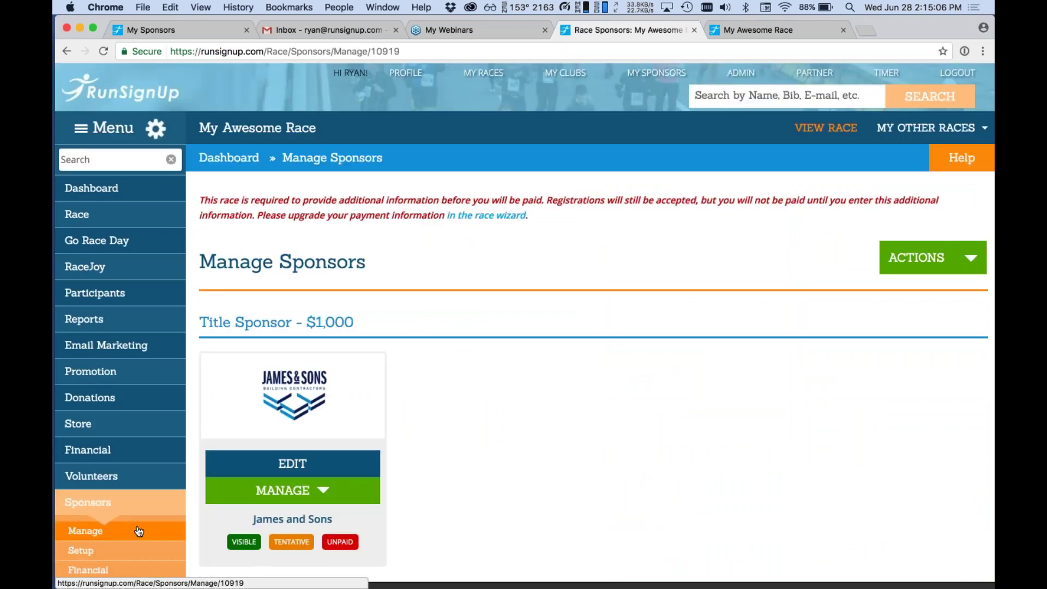
Open James and Sons' payment summary and enter the invoice recipient's e-mail address.
scroll(444, 417, down, 3)
click(305, 403)
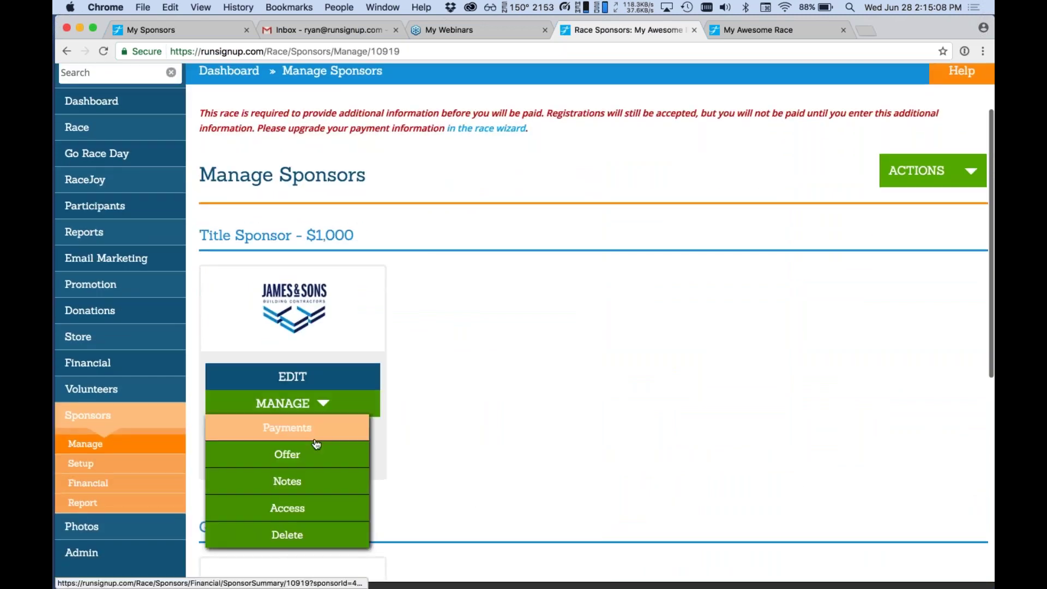
click(315, 440)
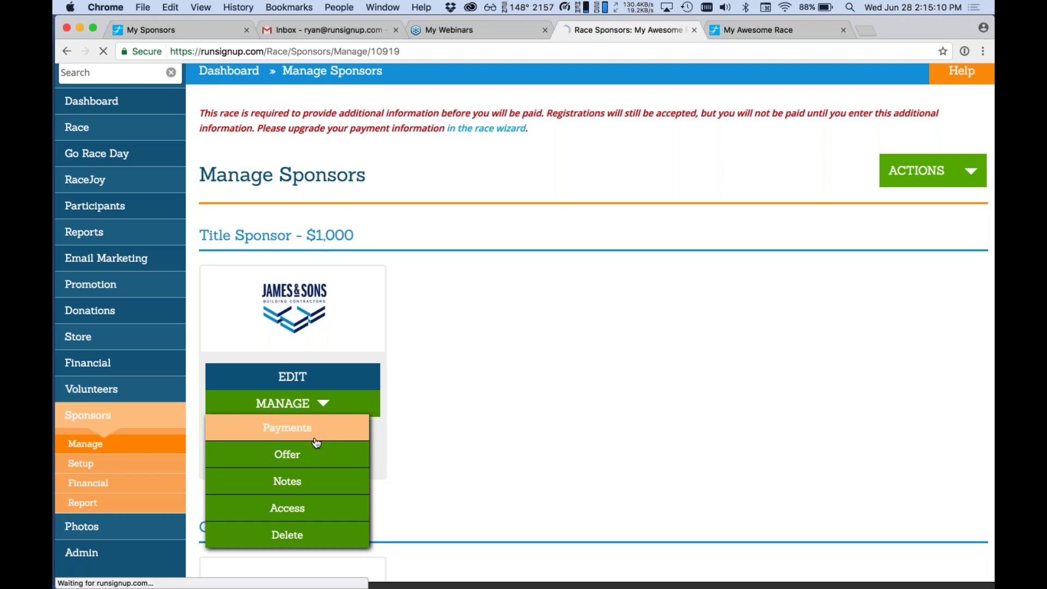
scroll(589, 327, down, 10)
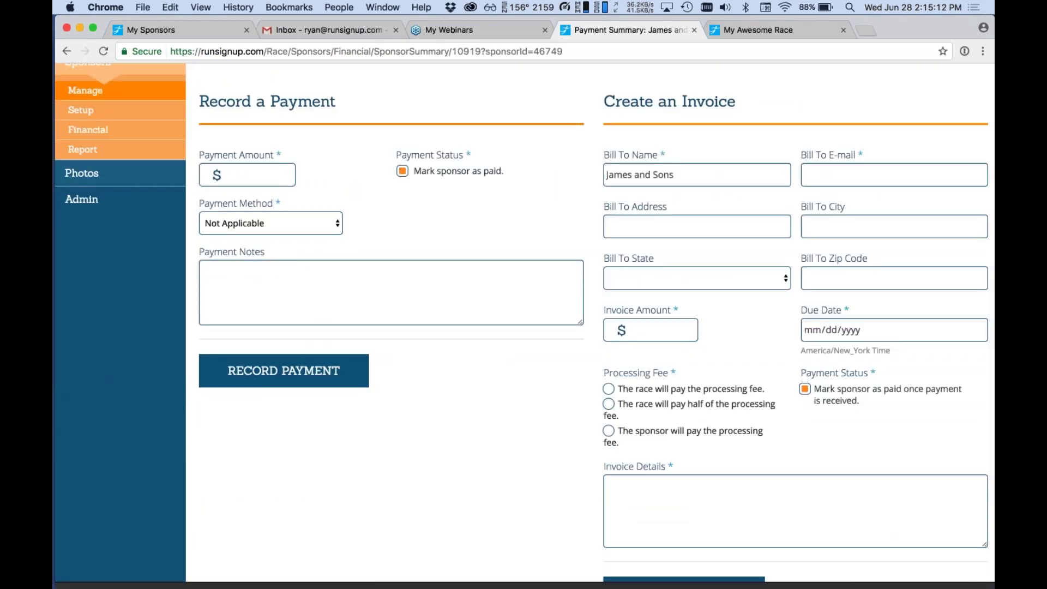
click(851, 179)
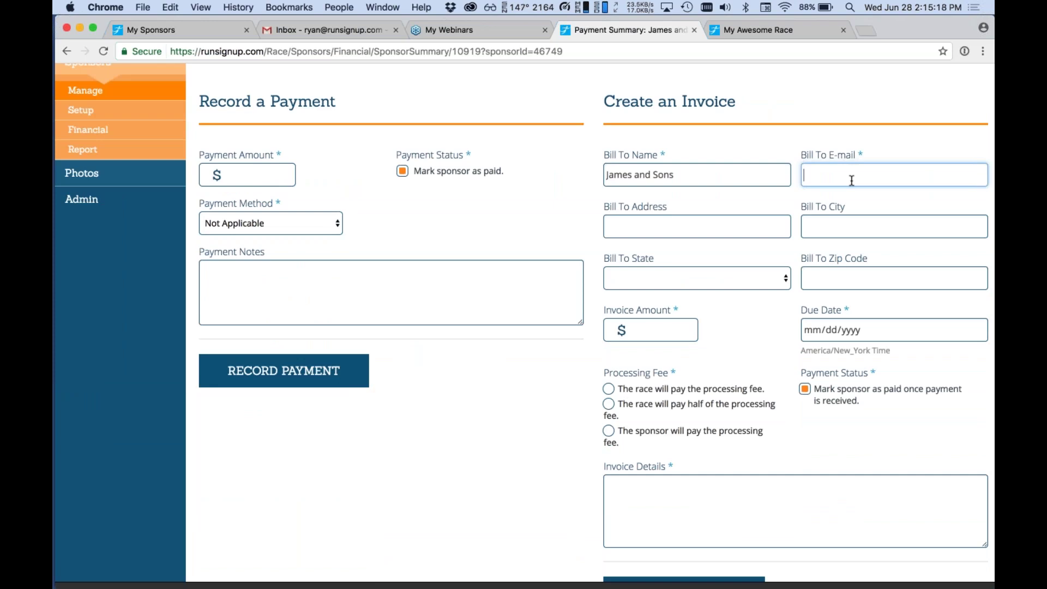
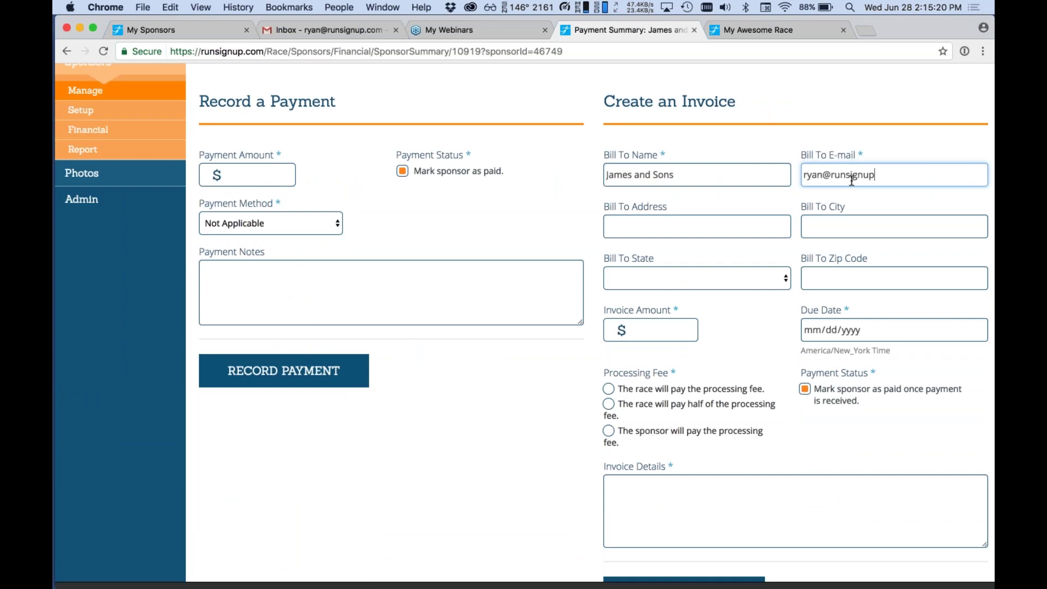
key(Tab)
key(Tab)
key(Tab)
key(Tab)
key(Tab)
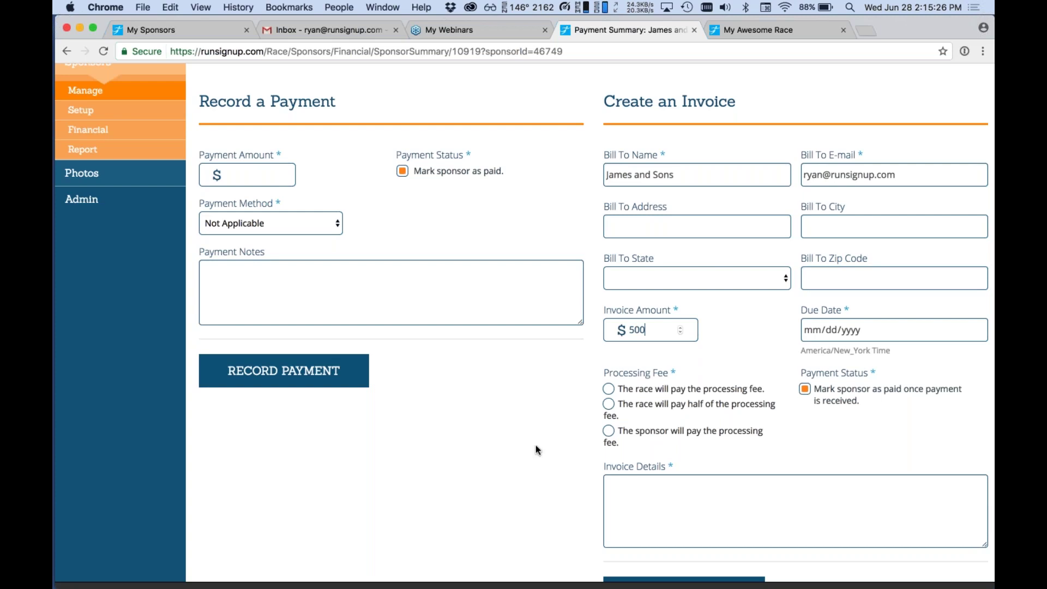
Set the invoice due date to 07/14/2017 and have the sponsor pay the processing fee.
scroll(535, 445, down, 2)
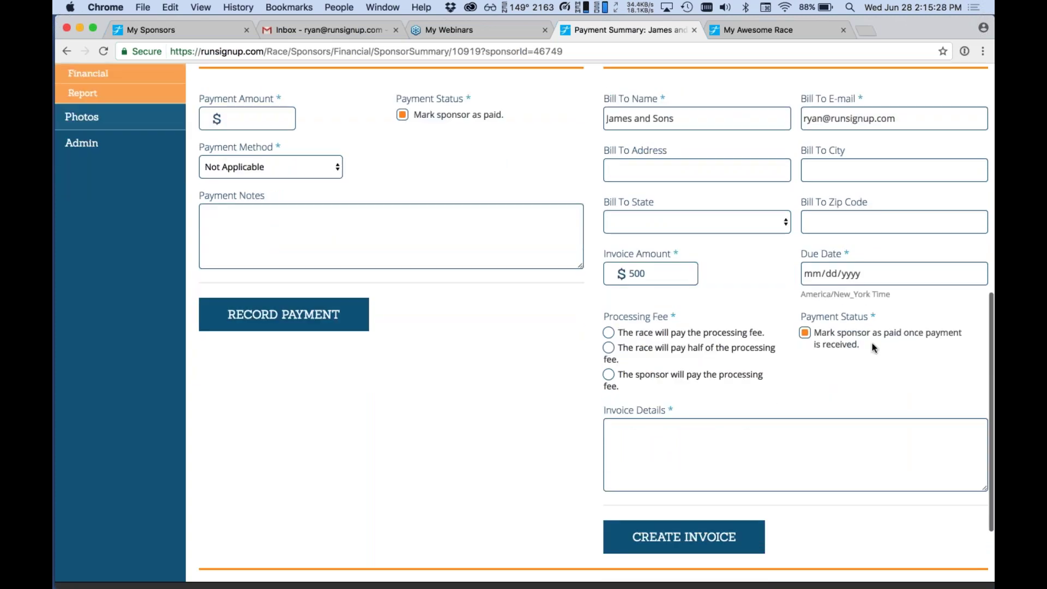
click(807, 274)
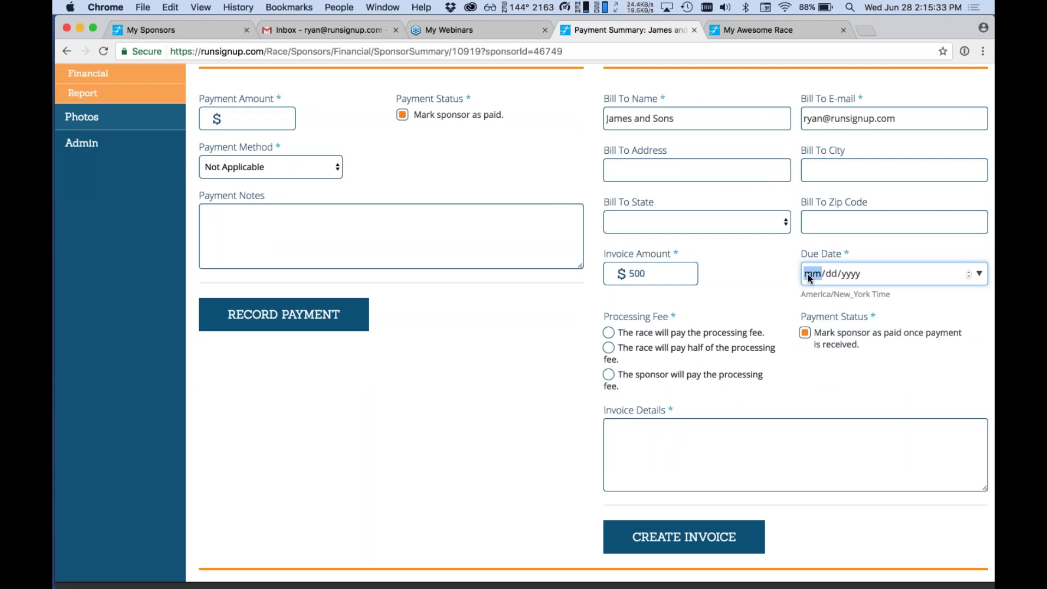
text(0708)
text(142017)
click(693, 376)
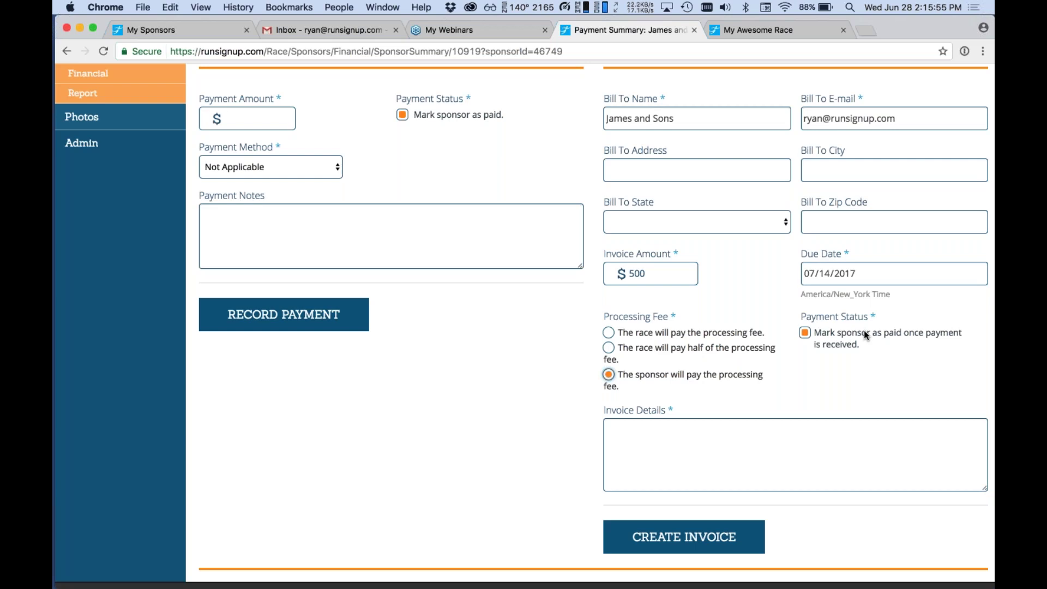
Add the message 'Thank you for sponsoring our event!' and create the $500 invoice.
scroll(864, 332, down, 2)
click(845, 422)
text(Thank you)
scroll(845, 423, up, 1)
scroll(521, 318, up, 2)
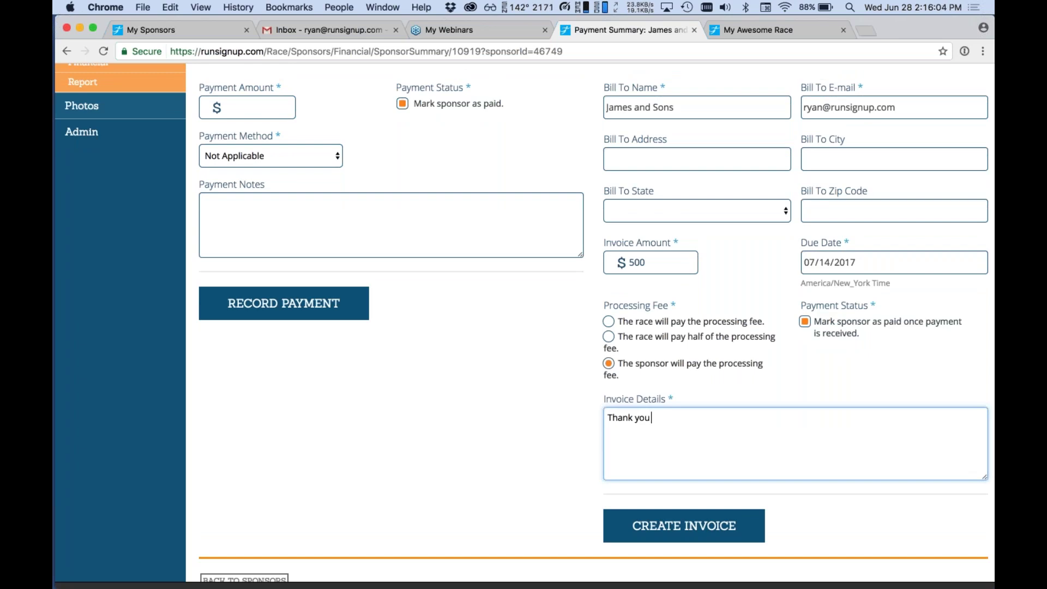
text(for sponsoring our event!)
scroll(524, 322, down, 2)
click(739, 485)
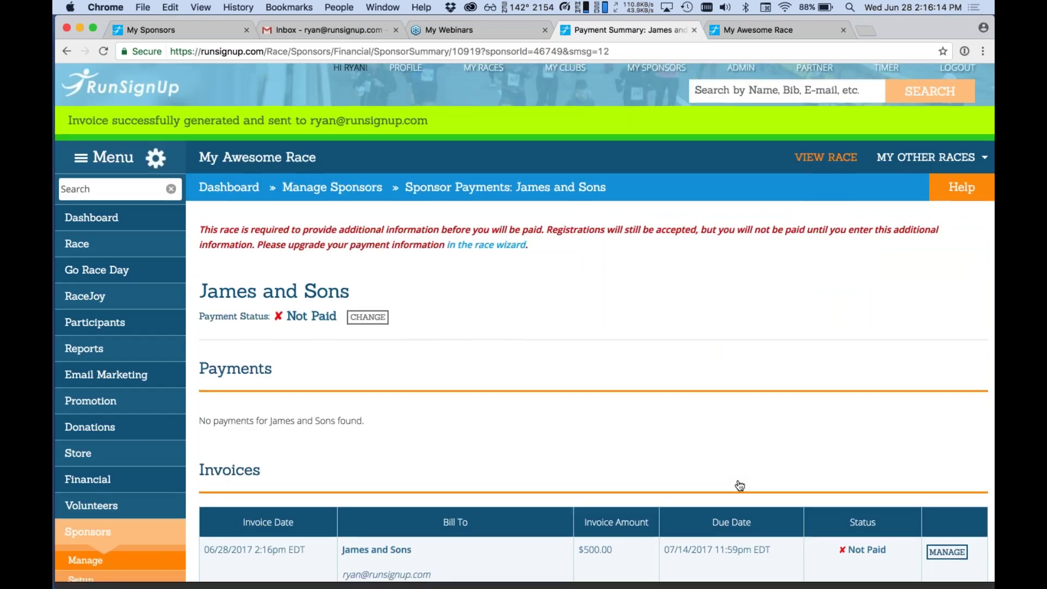
scroll(739, 485, down, 5)
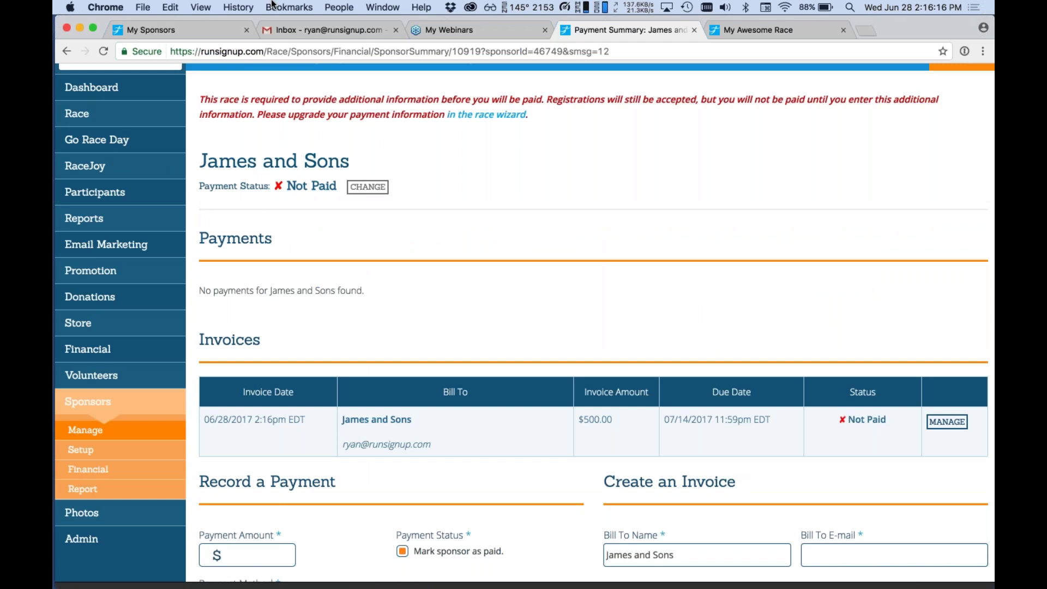
drag(289, 30, 395, 25)
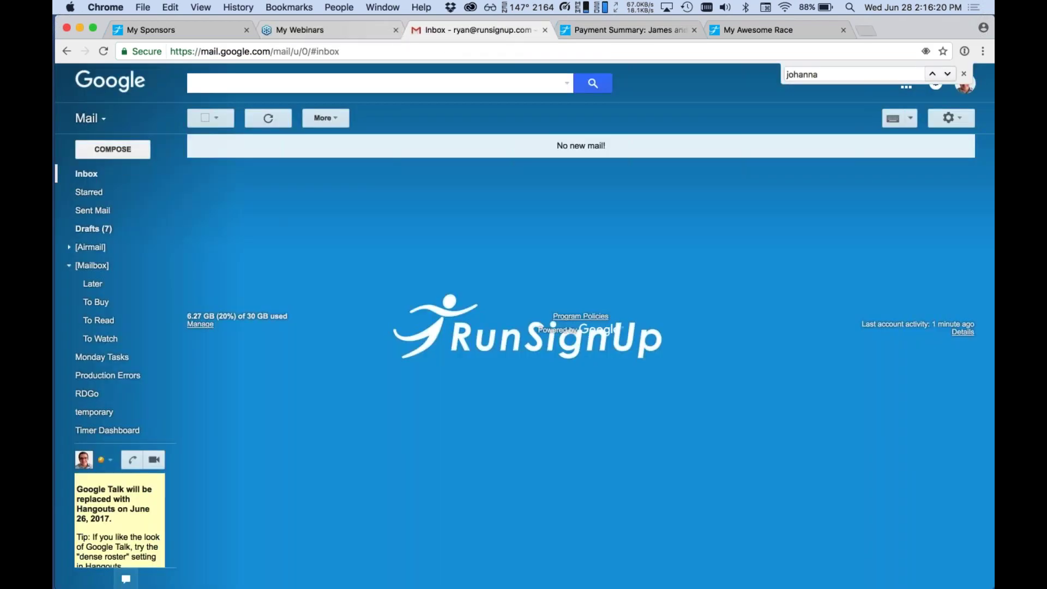
Refresh the Gmail inbox and open the 'My Awesome Race - Sponsor Invoice Due' e-mail.
click(266, 118)
click(545, 145)
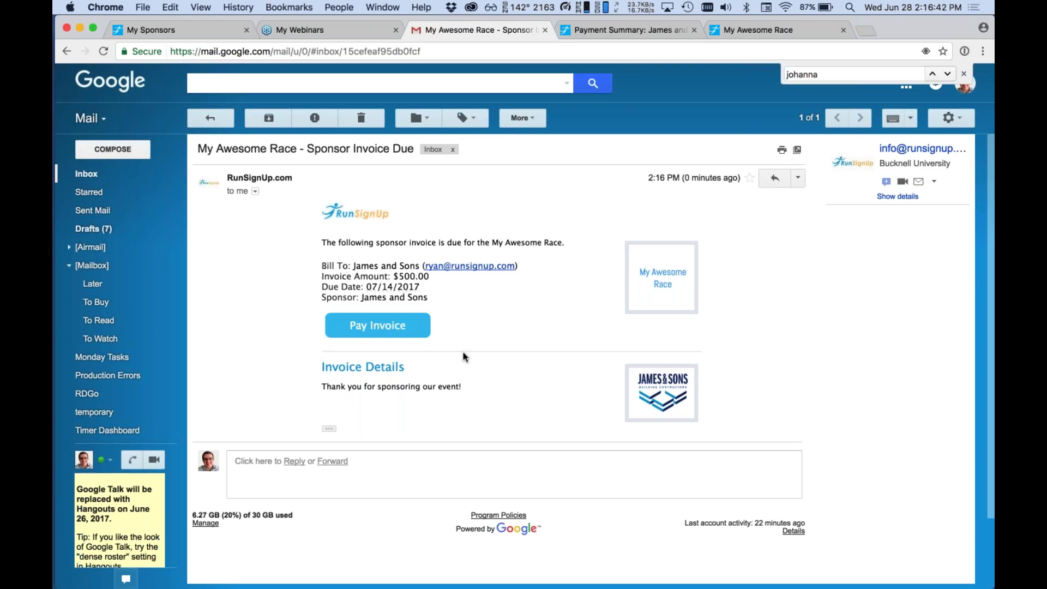
Open the Pay Invoice page and review the $500 plus $25.00 fee, $525.00 total.
click(376, 324)
scroll(524, 322, down, 5)
scroll(523, 322, up, 3)
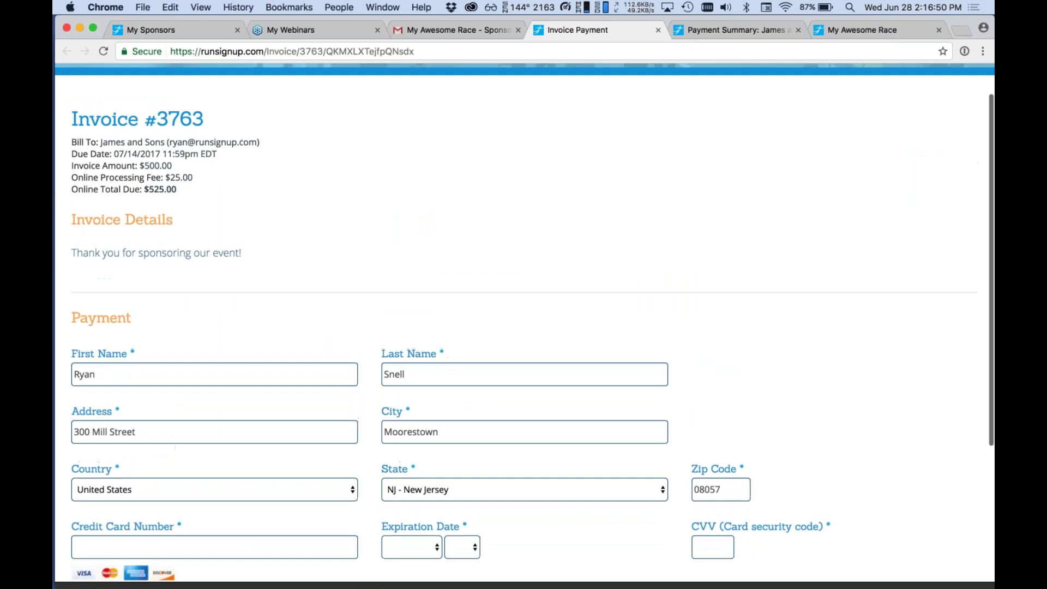
scroll(523, 321, up, 2)
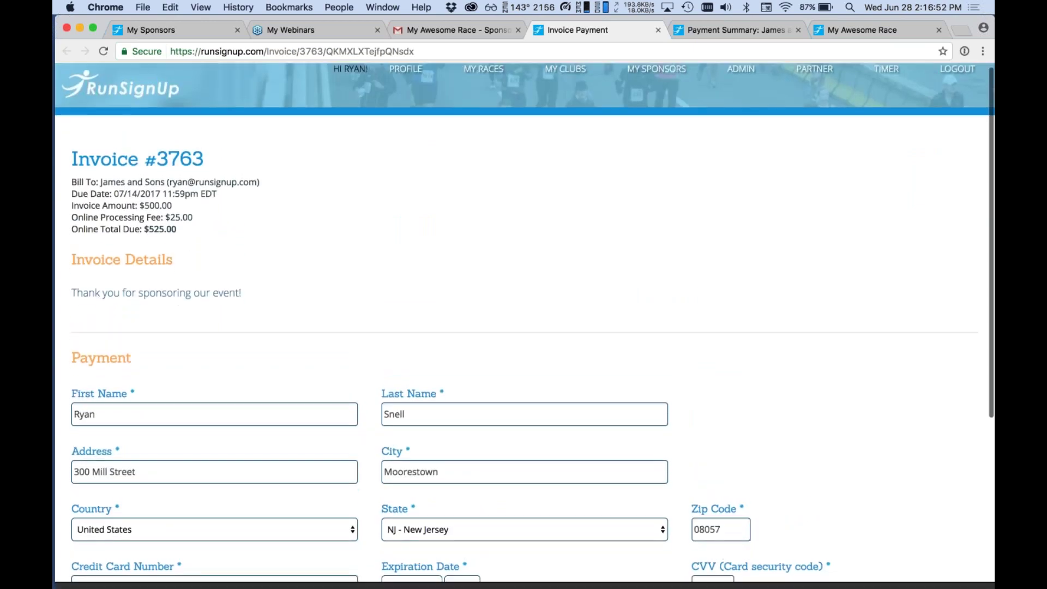
scroll(524, 321, down, 10)
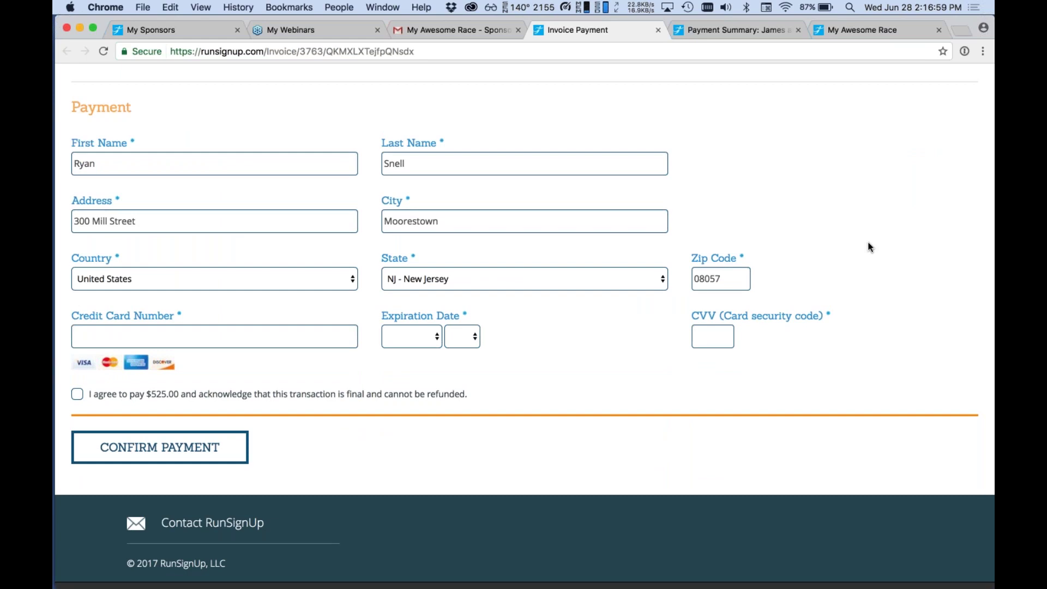
scroll(870, 247, up, 2)
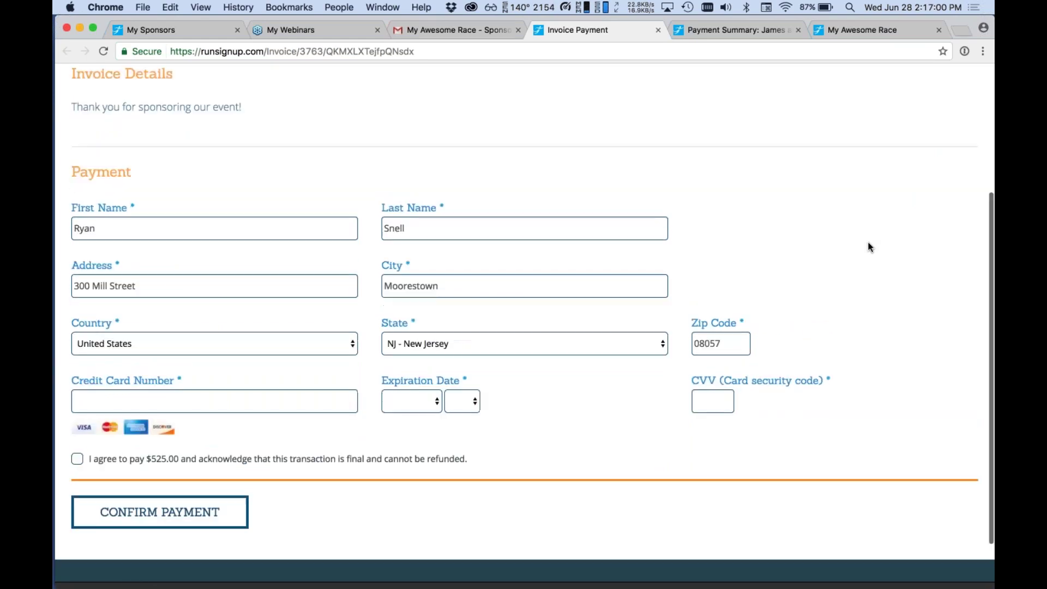
scroll(868, 245, up, 2)
scroll(529, 121, up, 1)
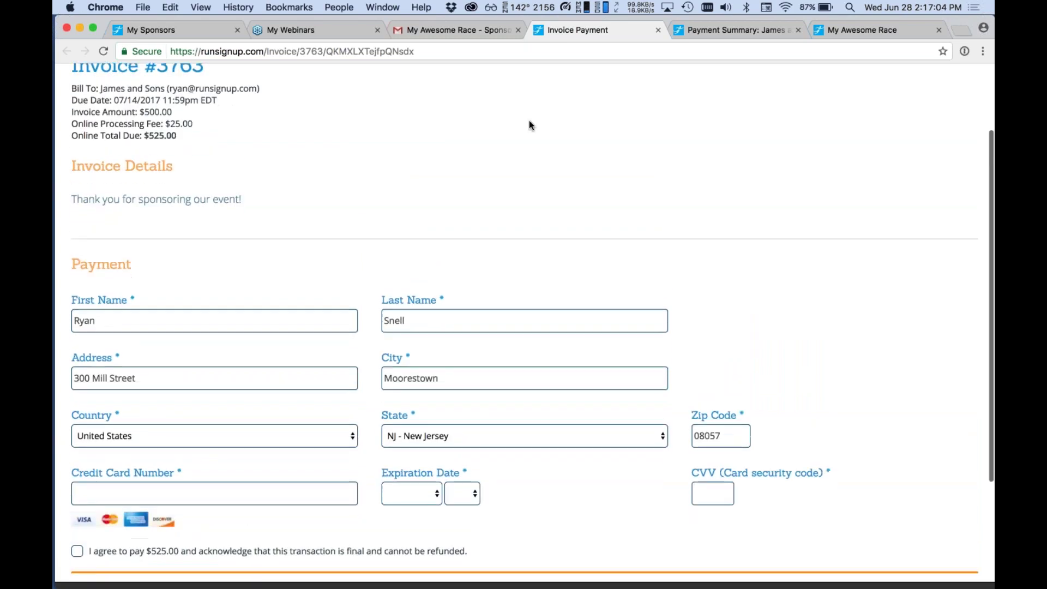
scroll(529, 121, down, 2)
Return to James and Sons' payment summary and enter a $500 payment by Check.
click(709, 32)
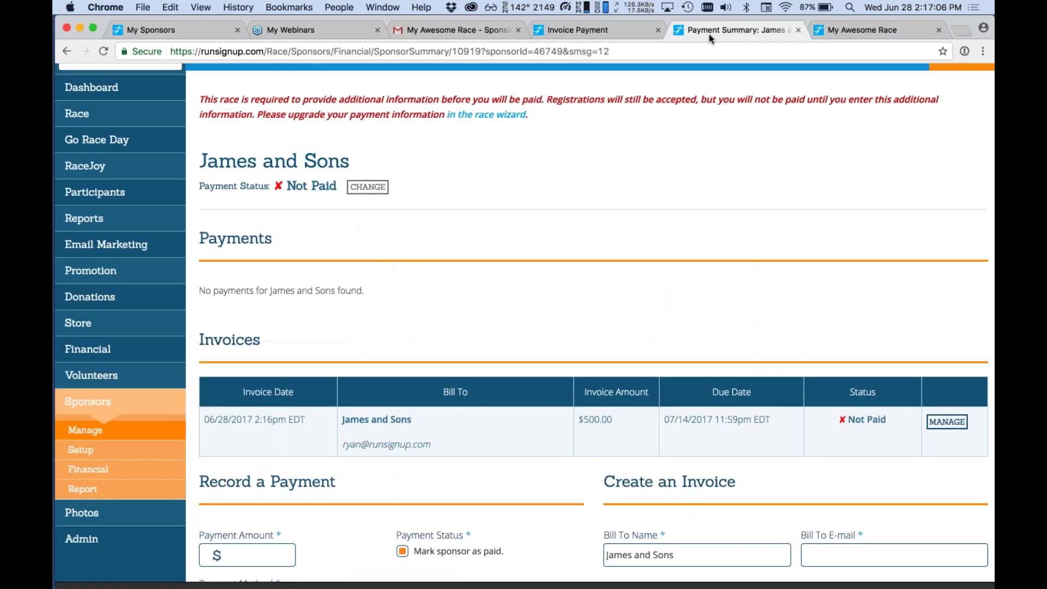
scroll(422, 263, down, 9)
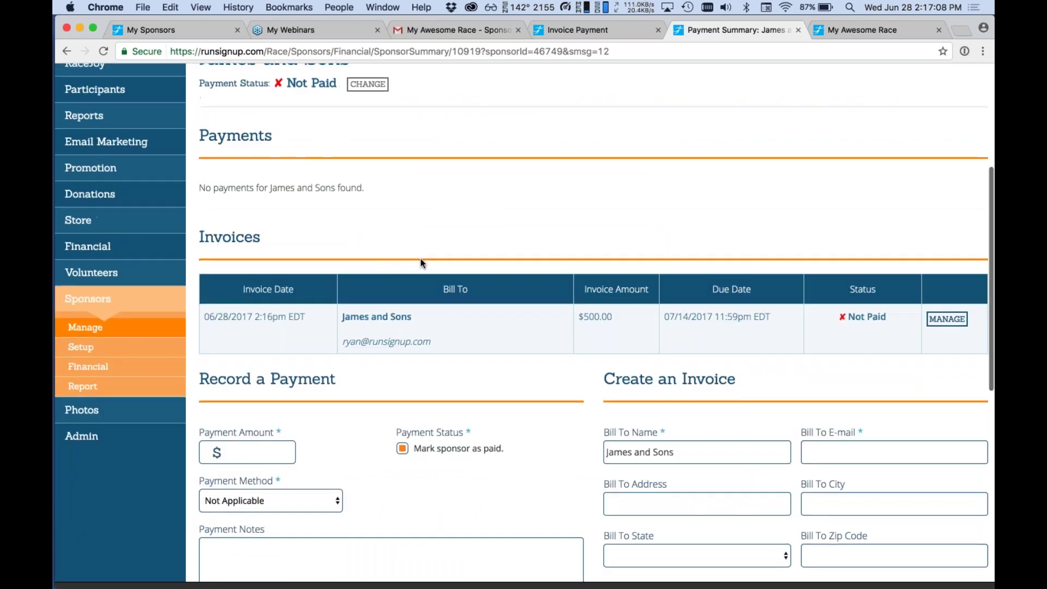
scroll(421, 264, down, 5)
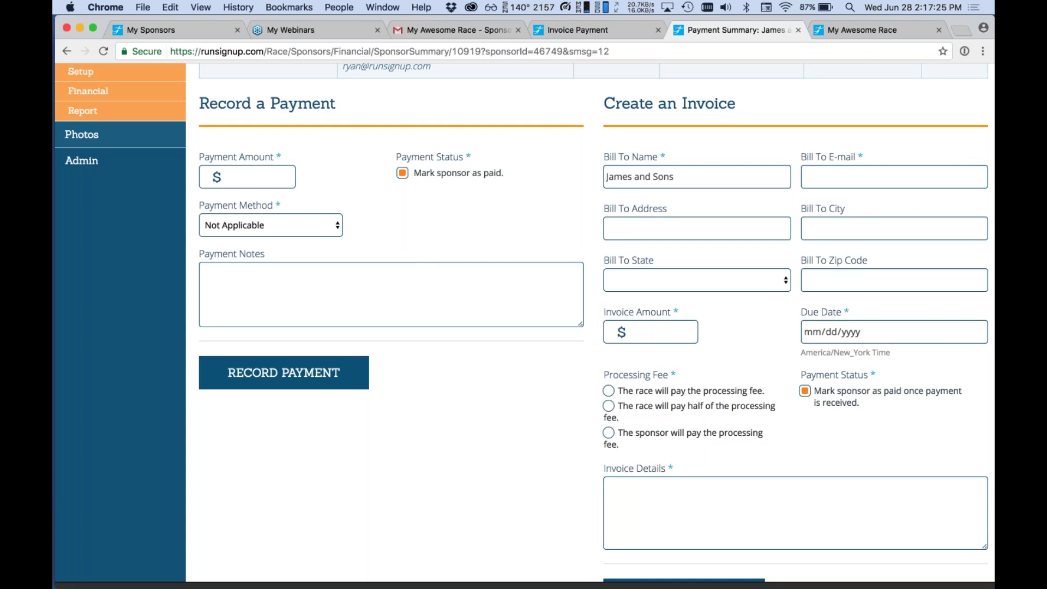
click(246, 180)
text(500)
click(295, 224)
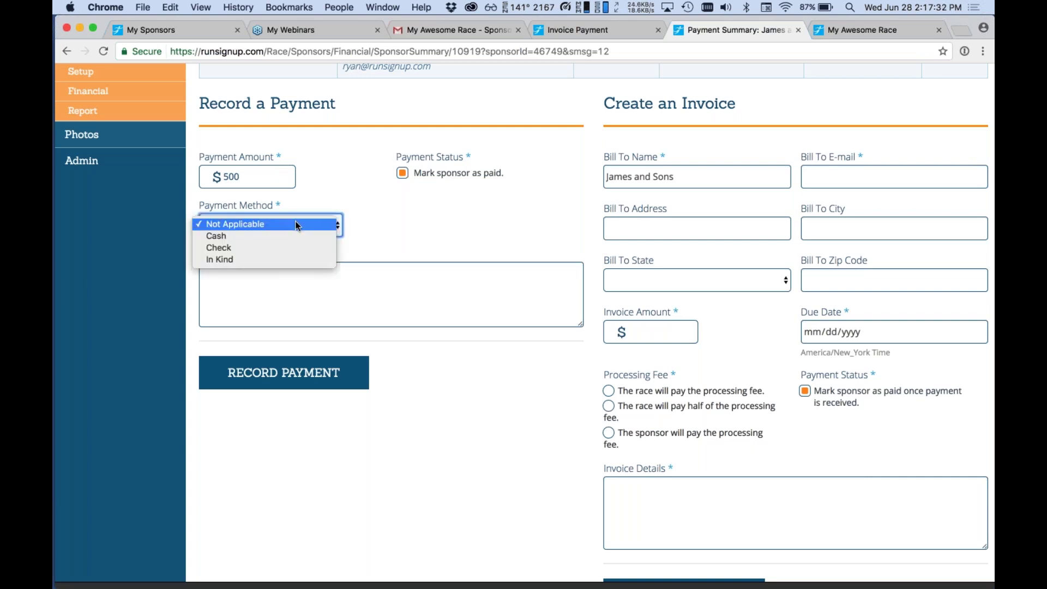
click(279, 248)
Note the payment as 'Check #241' and record it.
click(283, 293)
text(Ch)
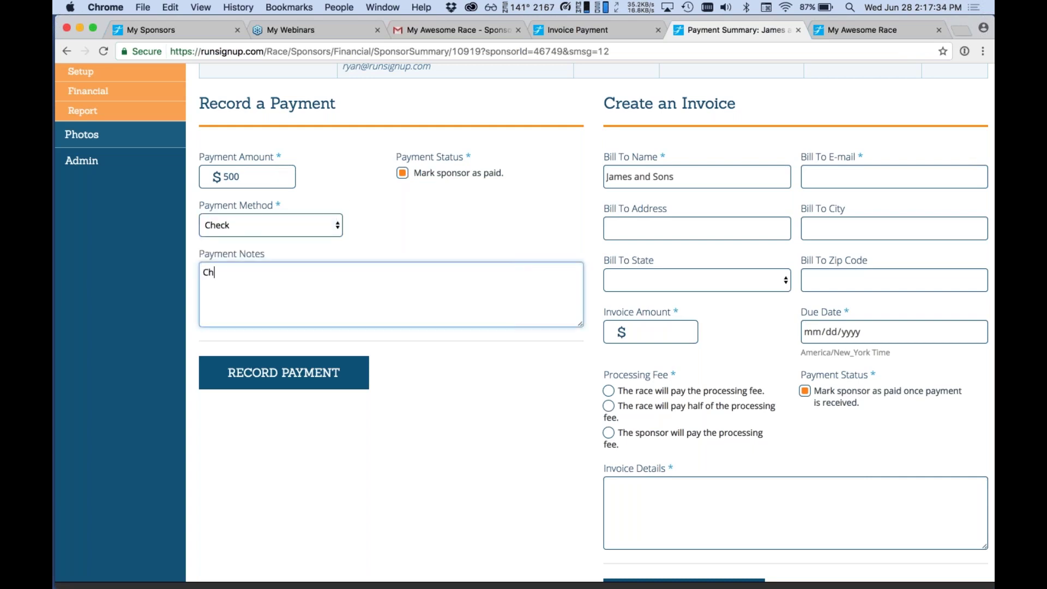
text(eck #241)
click(428, 480)
scroll(429, 480, up, 3)
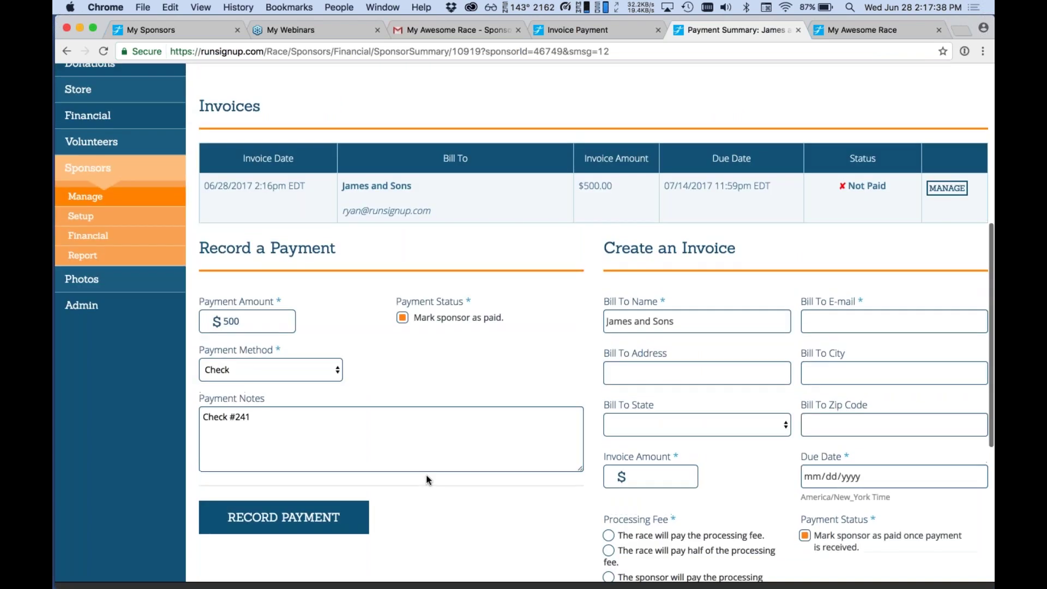
click(290, 525)
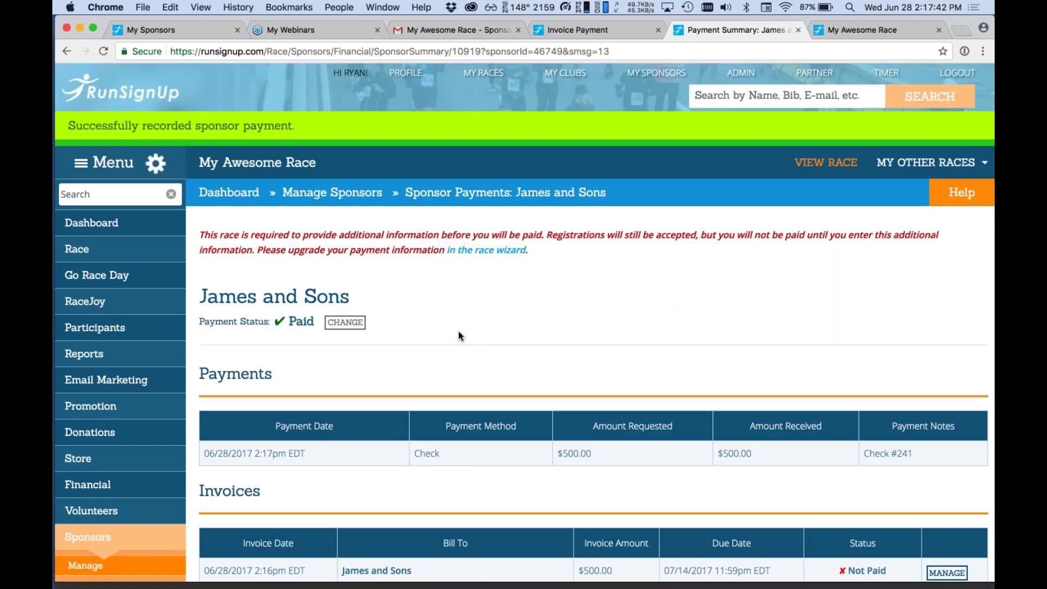
scroll(458, 330, down, 3)
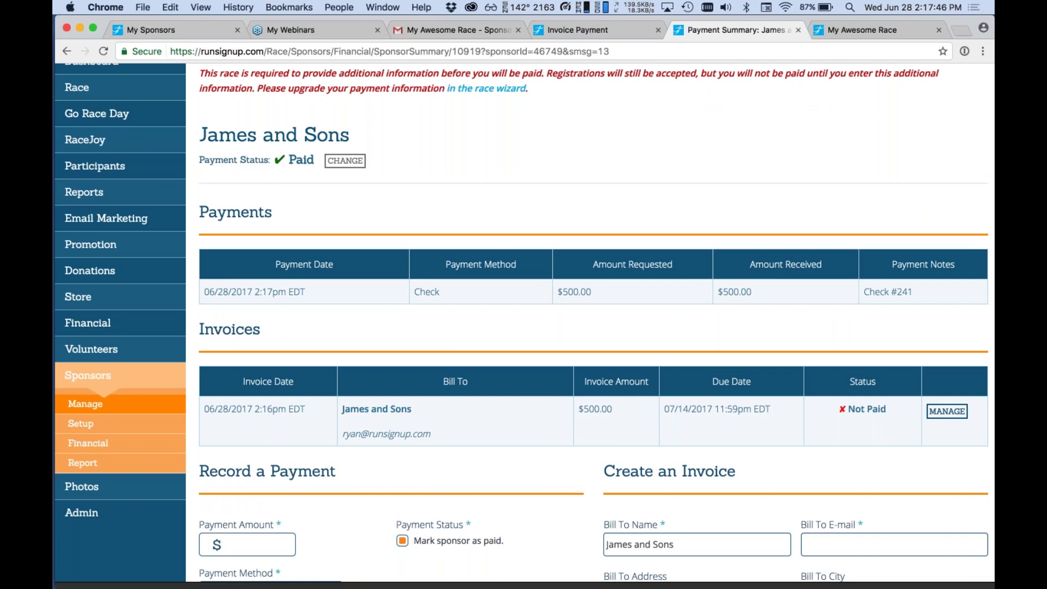
scroll(191, 142, down, 1)
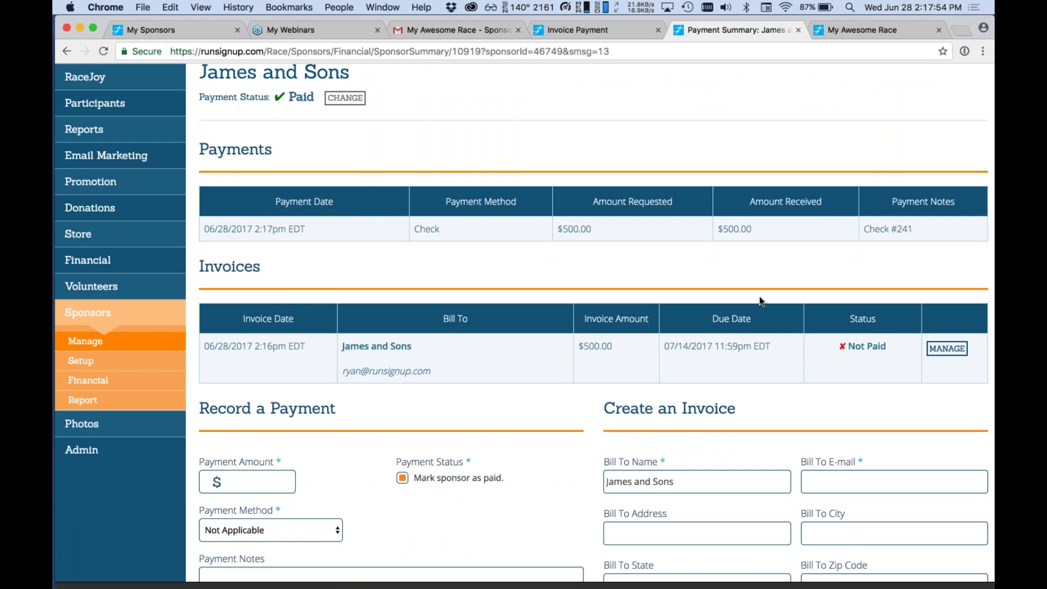
scroll(759, 296, down, 4)
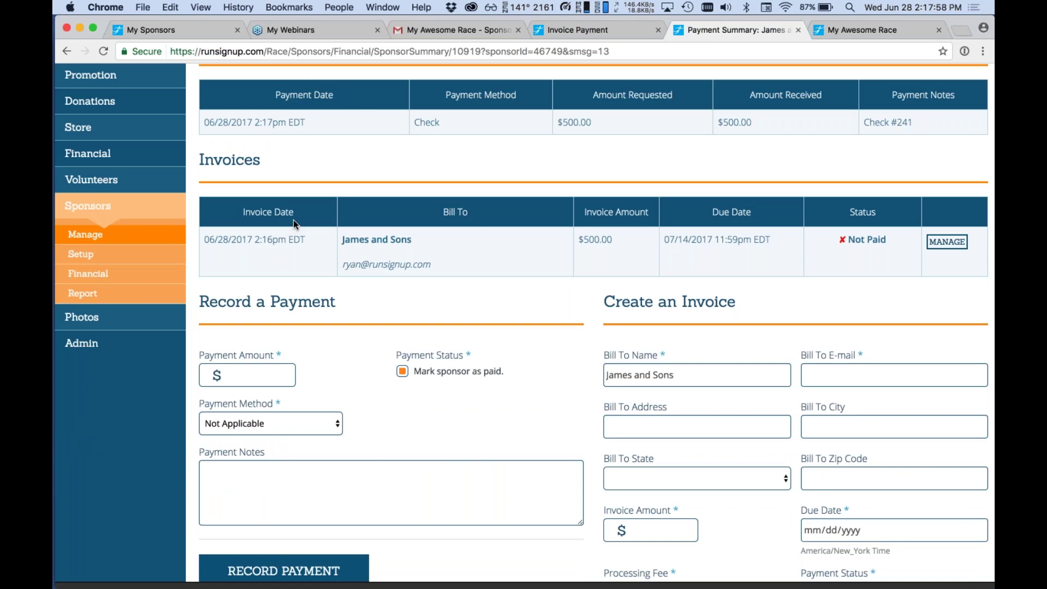
scroll(294, 221, down, 2)
scroll(294, 220, up, 5)
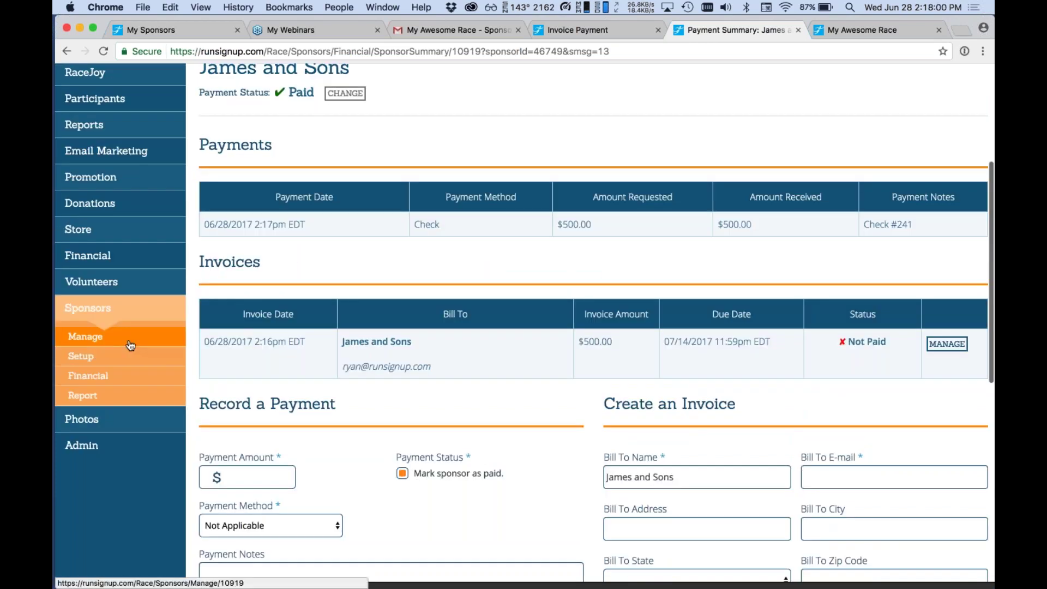
Return to Manage Sponsors and review James and Sons' payment status without changing it.
click(131, 346)
scroll(369, 423, down, 3)
scroll(369, 421, down, 4)
scroll(369, 421, up, 2)
scroll(368, 421, down, 3)
scroll(368, 421, up, 5)
click(340, 359)
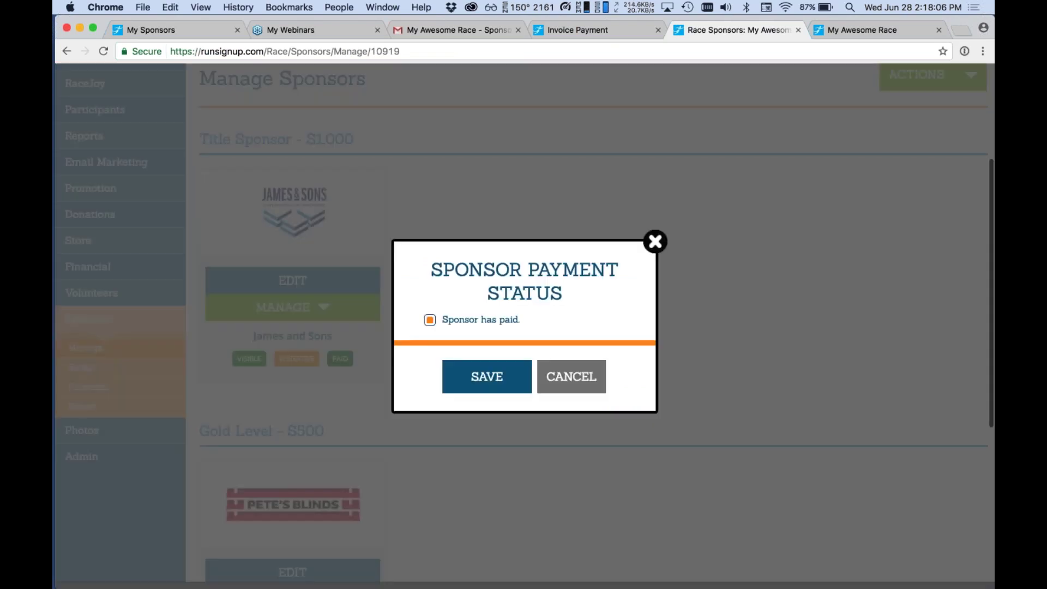
click(571, 376)
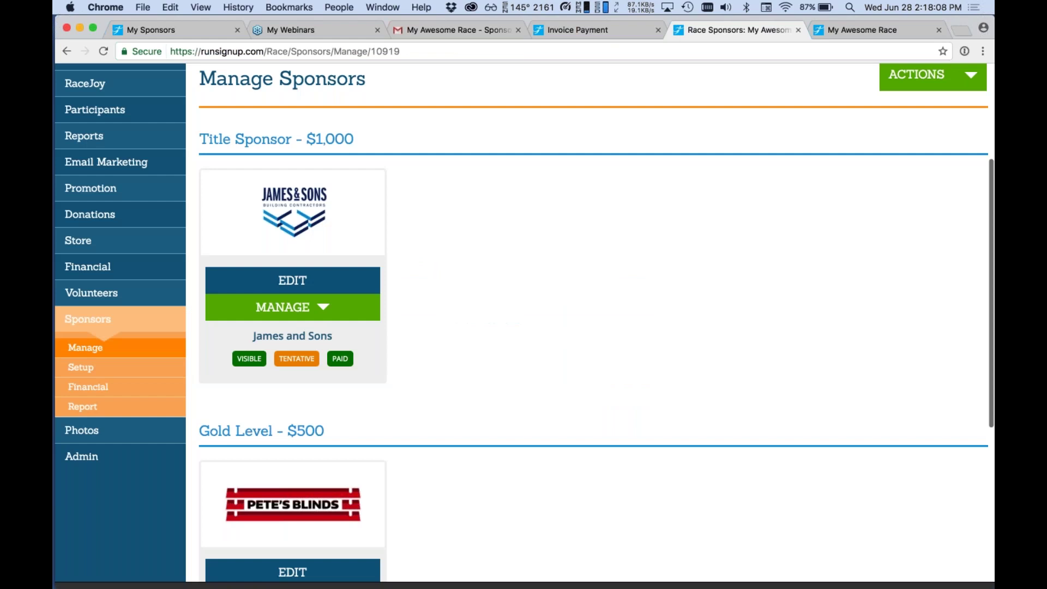
Change James and Sons' commitment status from Tentative to Committed and save.
scroll(297, 352, down, 1)
click(296, 347)
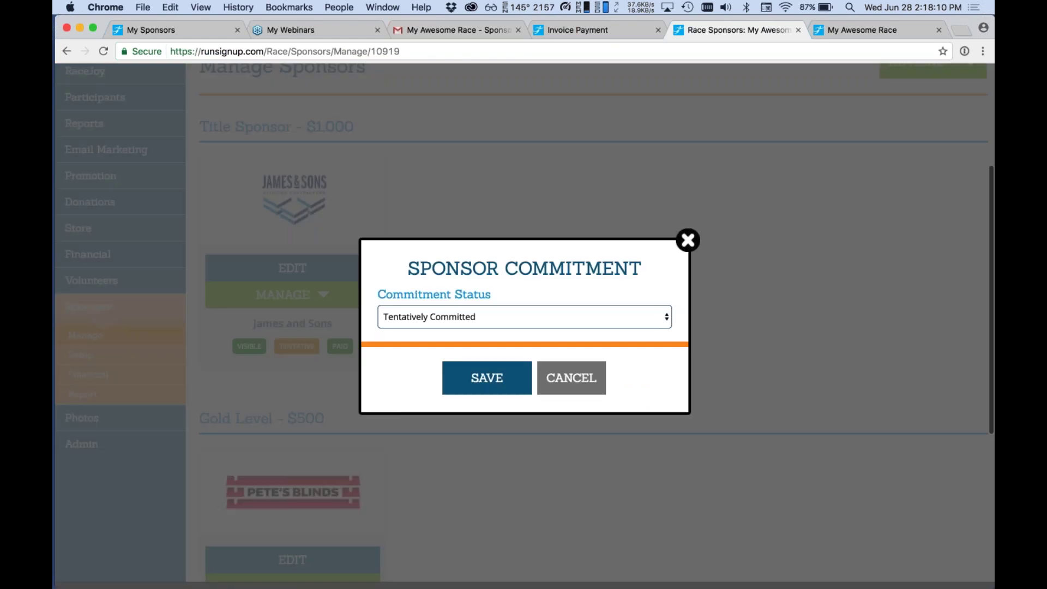
click(480, 323)
click(480, 330)
click(487, 377)
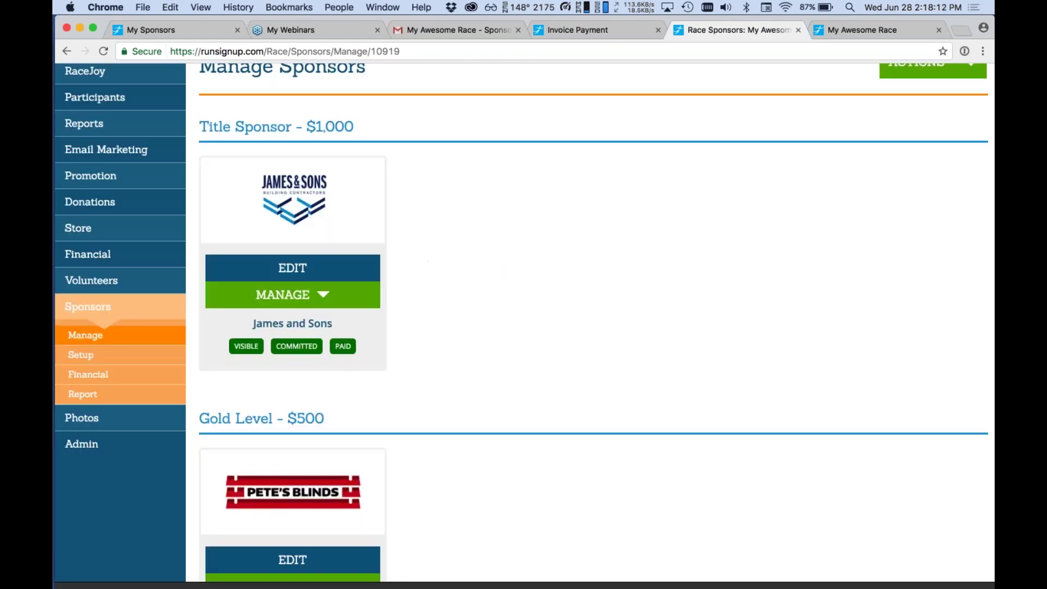
scroll(495, 462, down, 4)
click(326, 384)
Record a $500 Check payment for Pete's Blinds with the note 'Check #242'.
click(317, 404)
scroll(563, 379, down, 5)
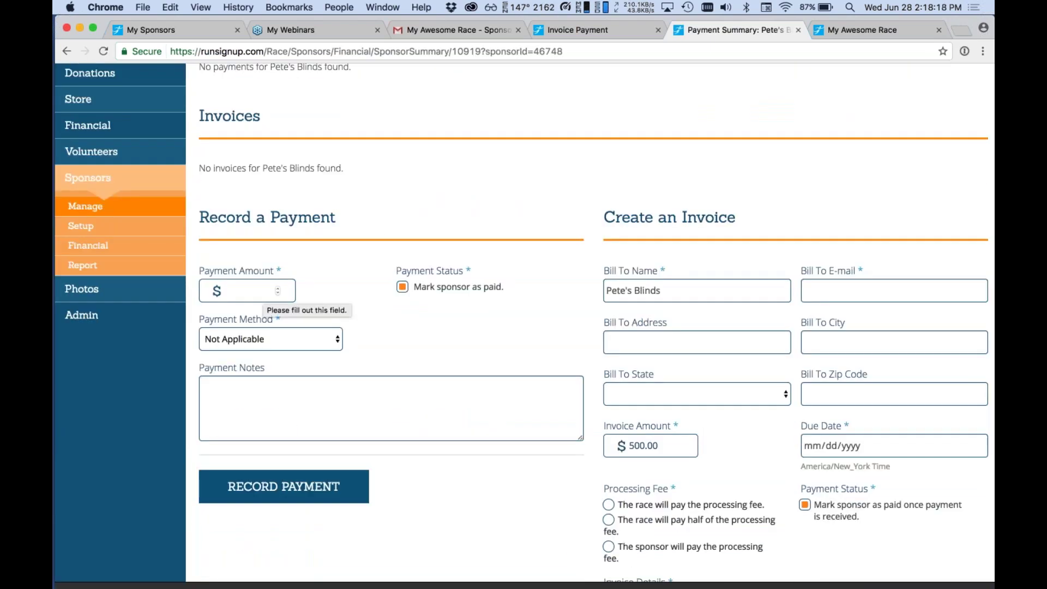
click(256, 291)
text(500)
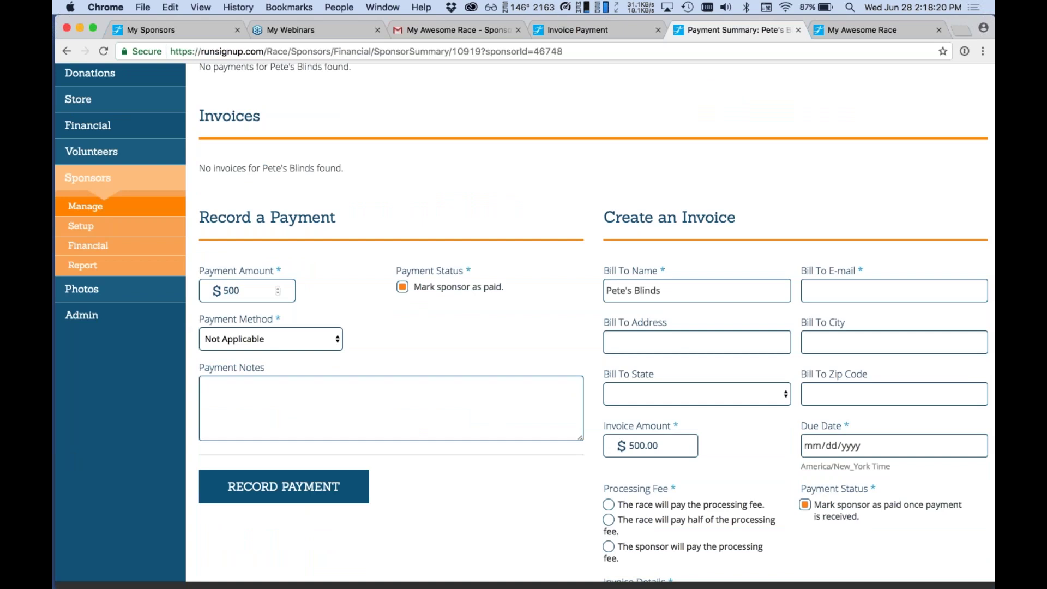
click(296, 344)
click(296, 362)
click(297, 403)
text(Check #242)
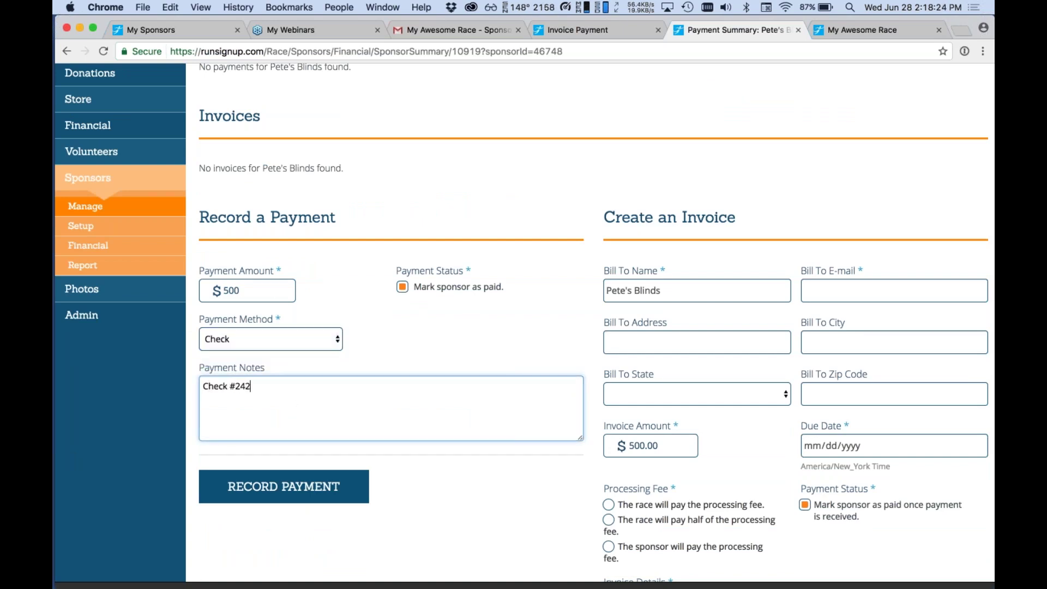
click(334, 490)
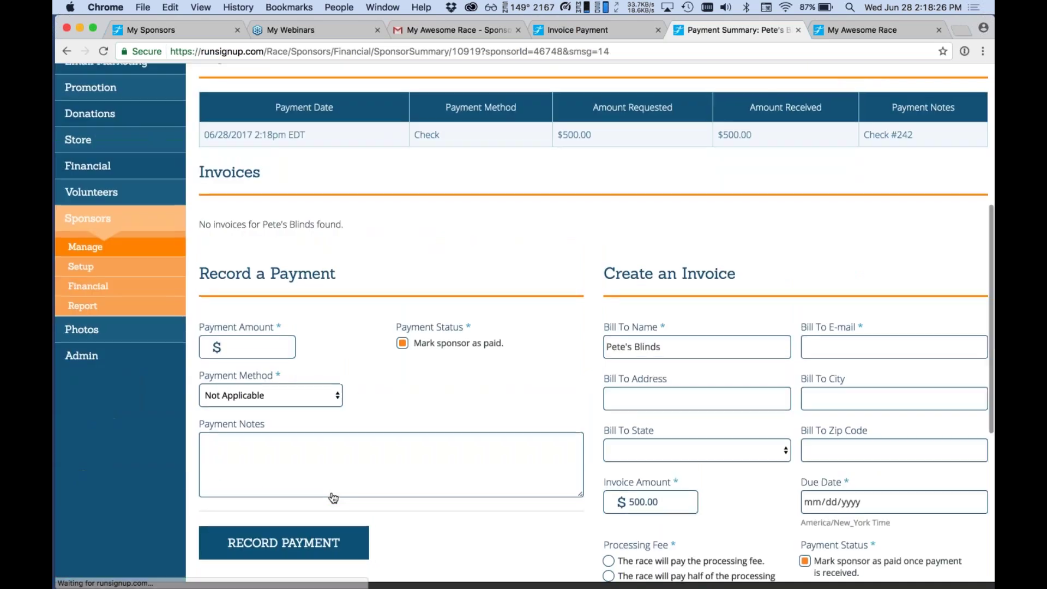
scroll(523, 321, down, 3)
scroll(524, 322, up, 6)
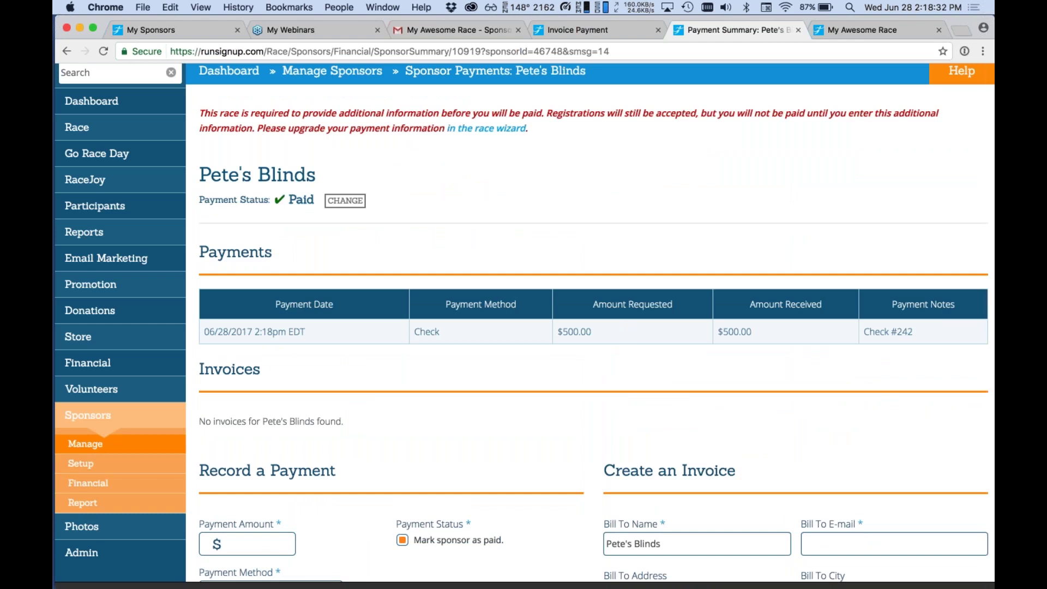
Go back to Manage Sponsors to confirm both sponsors show committed and paid.
click(332, 71)
scroll(462, 315, down, 6)
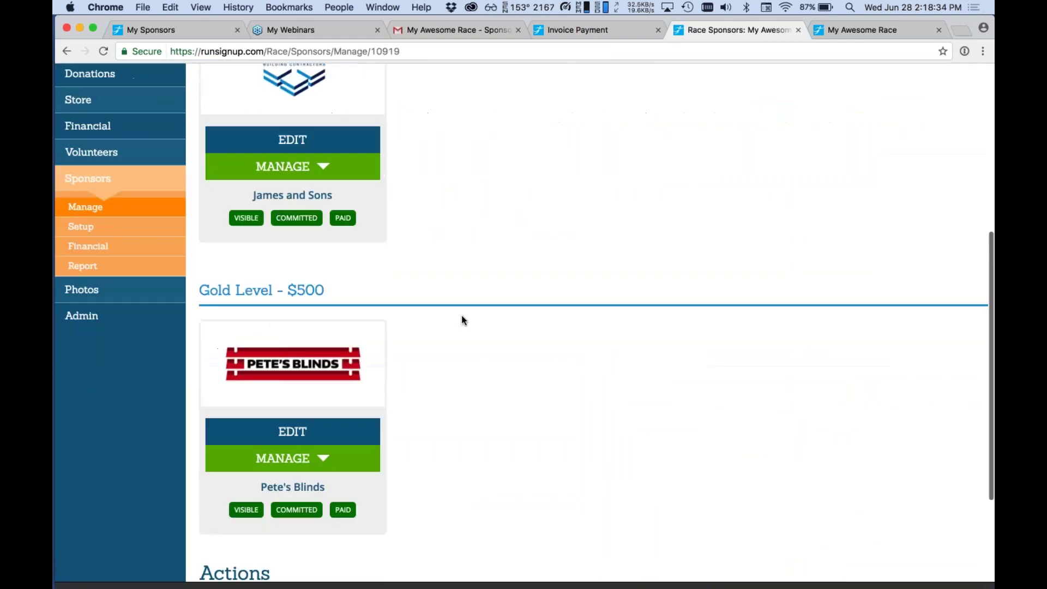
scroll(461, 315, up, 5)
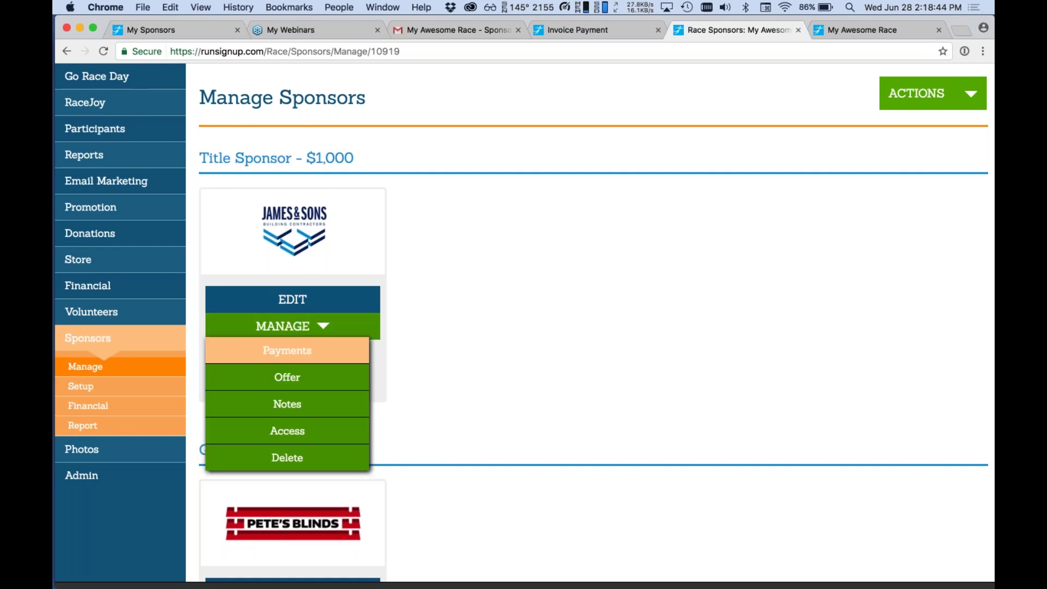
mouse_move(95, 389)
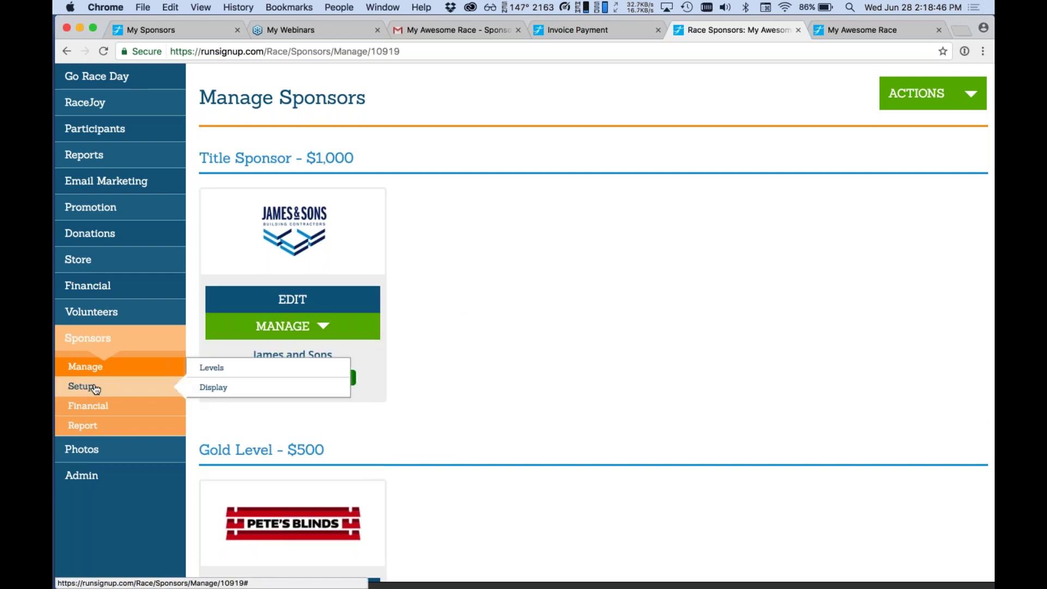
click(95, 388)
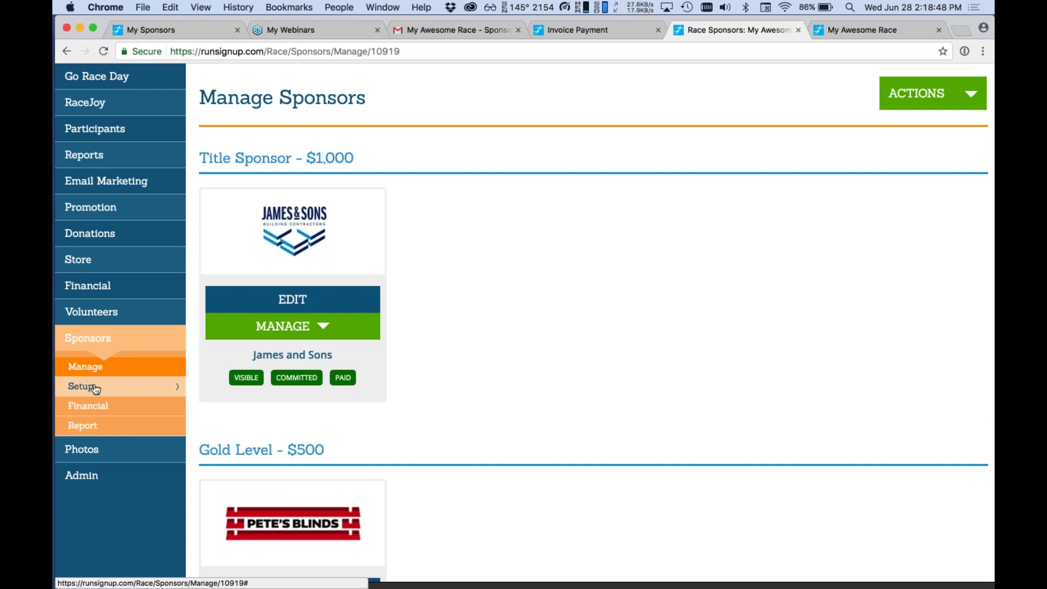
Look at James and Sons' offer form, then return to the sponsor list.
click(289, 326)
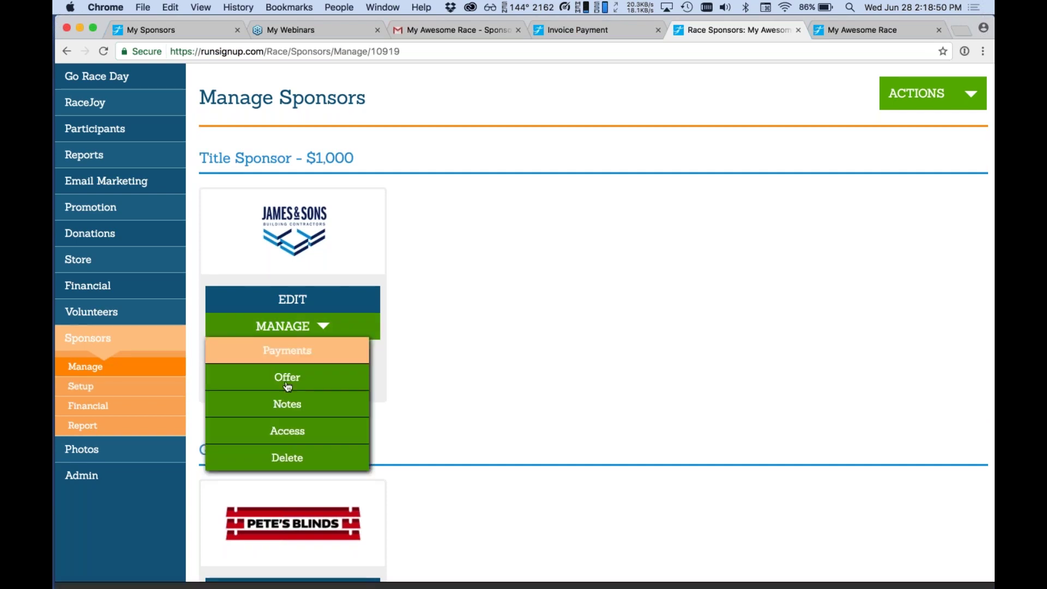
click(287, 377)
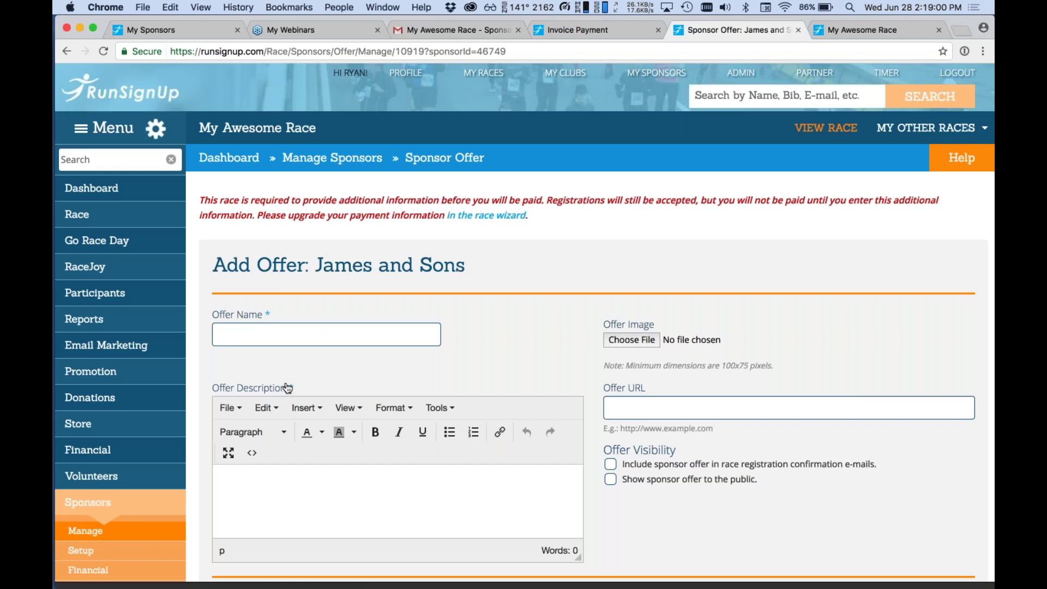
scroll(288, 388, down, 3)
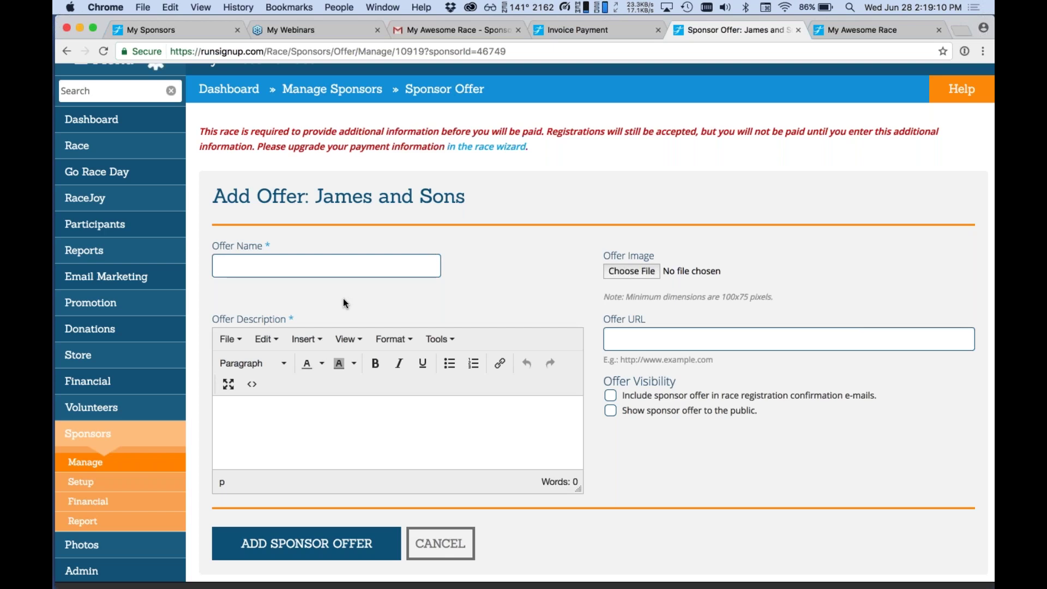
click(146, 462)
Name Pete's Blinds' new offer '10% off your purchase!' with description '10% off your purchase (minimum $100)'.
scroll(417, 349, down, 7)
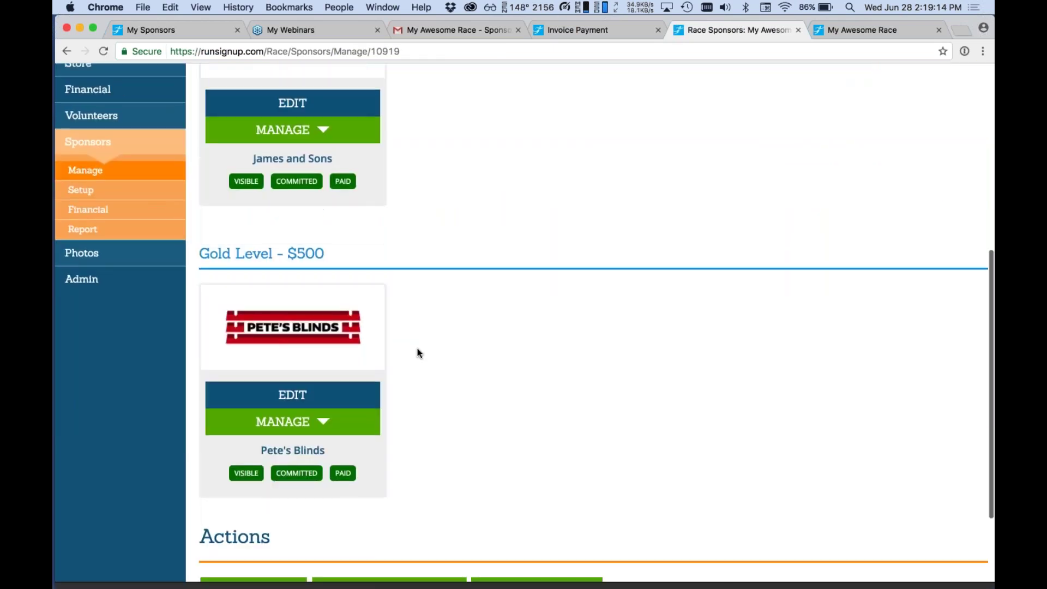
click(330, 428)
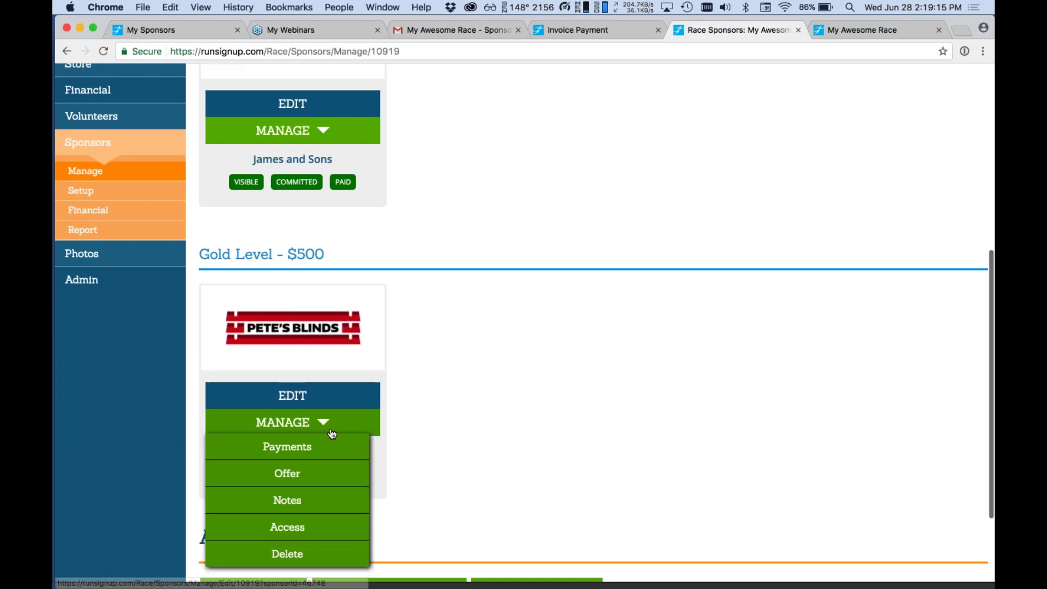
click(319, 473)
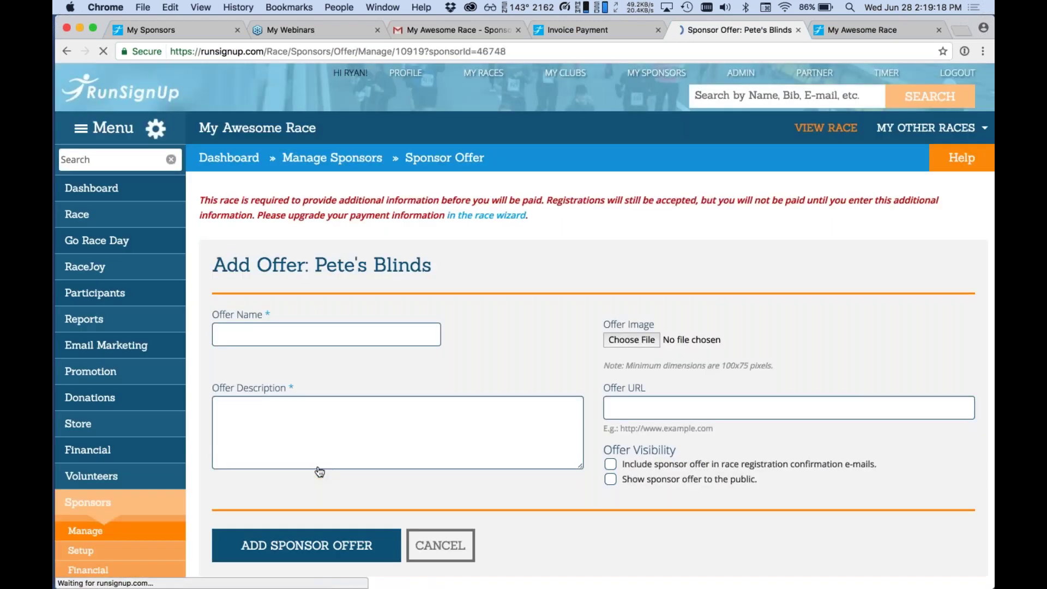
scroll(319, 472, down, 2)
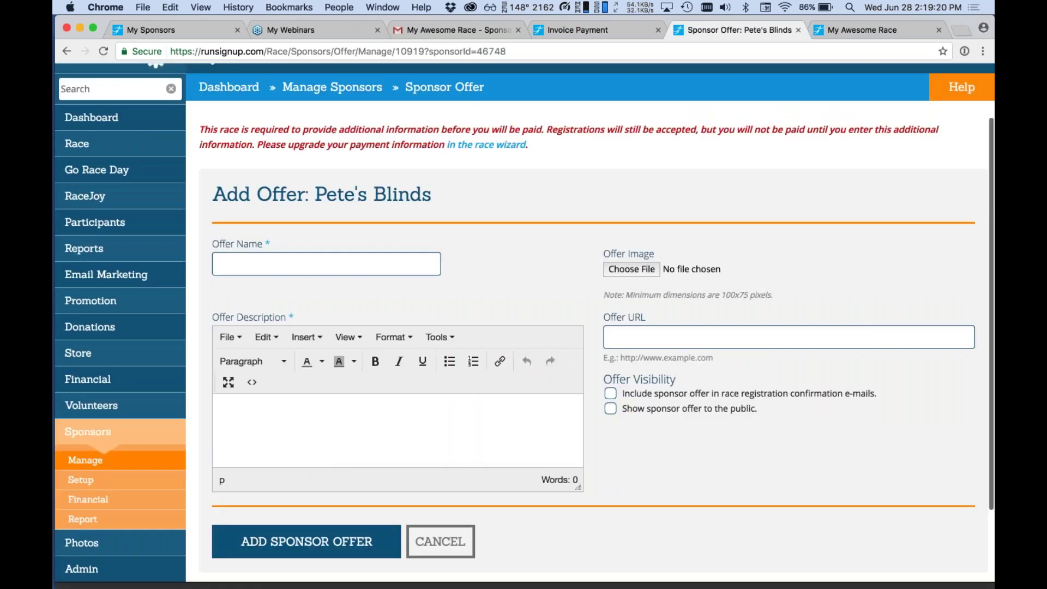
click(308, 267)
text(10%)
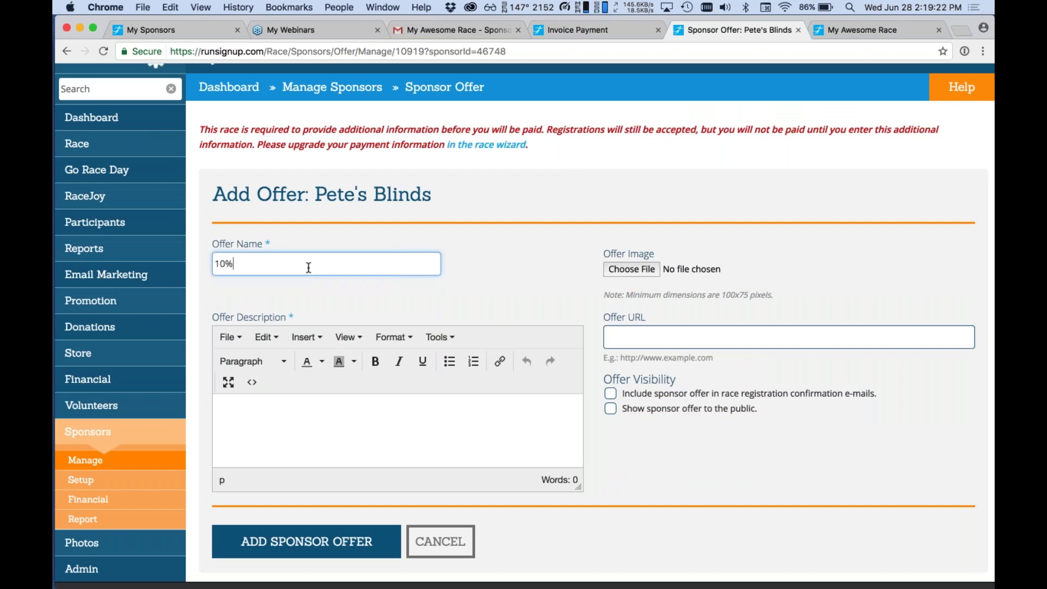
text( off your purchase!)
scroll(309, 267, down, 4)
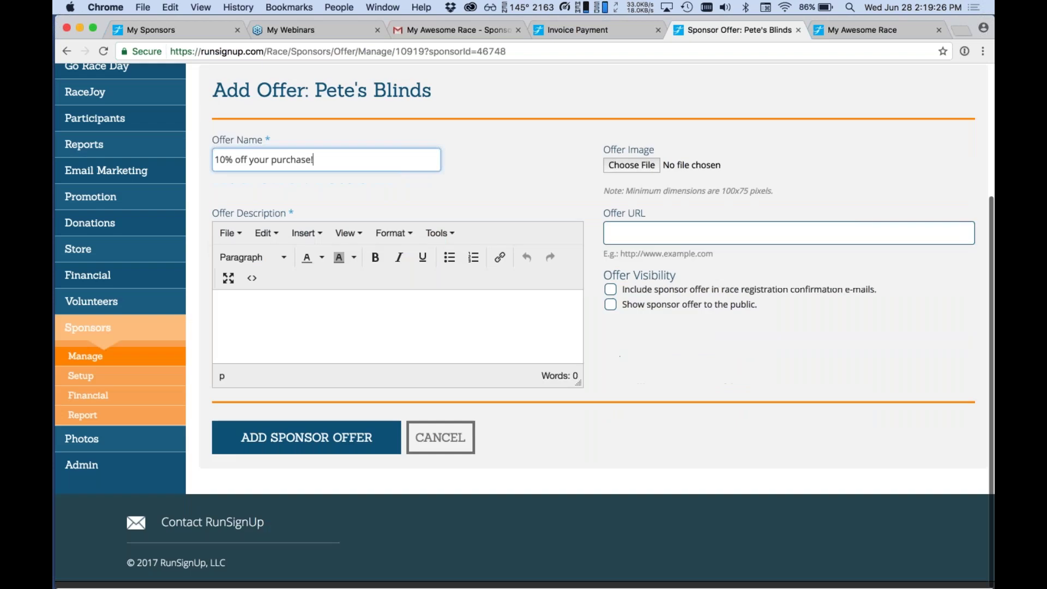
click(353, 317)
text(10%)
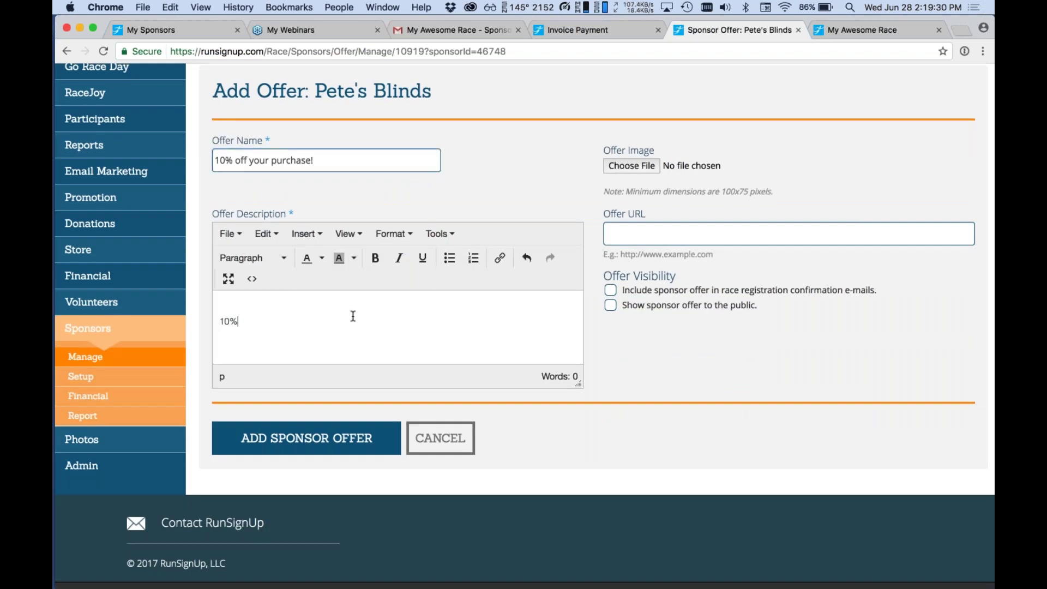
text( off your purchase (minimum $)
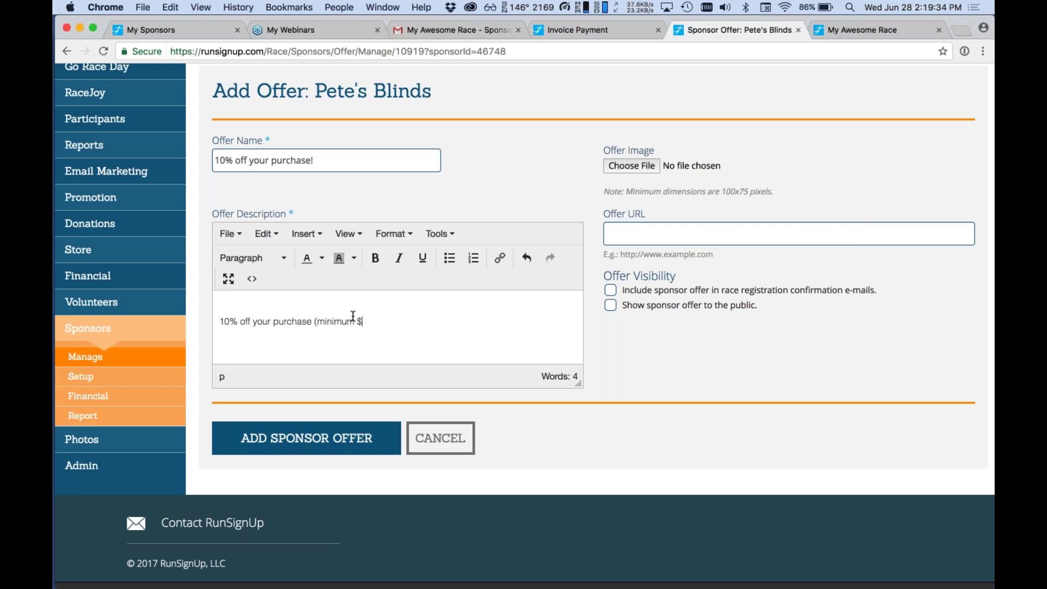
text(100))
Preview and choose sponsorOffer-01.png from sponsor_logos as the offer image.
click(434, 159)
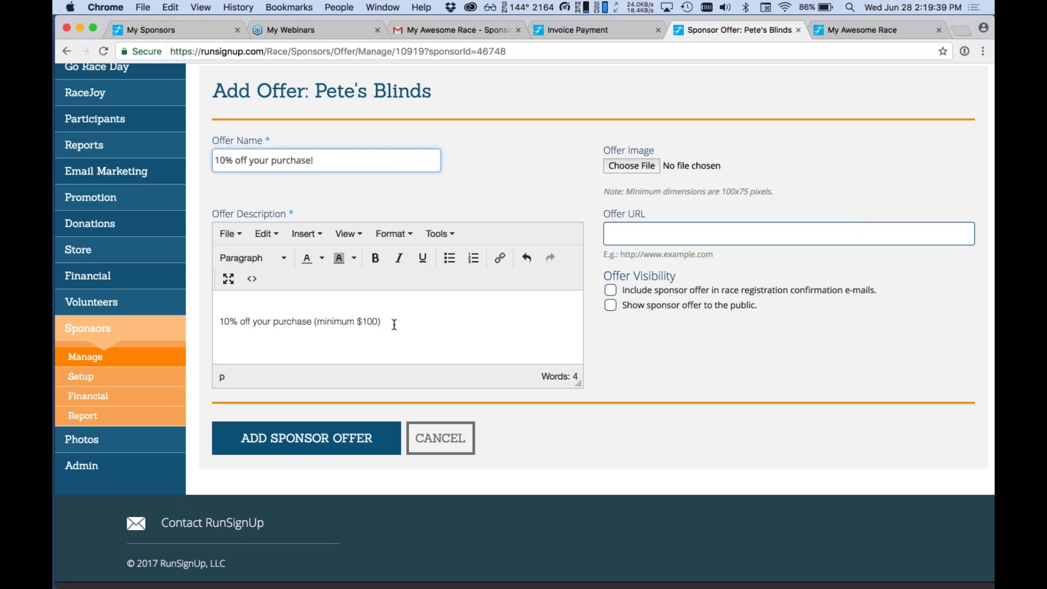
click(638, 171)
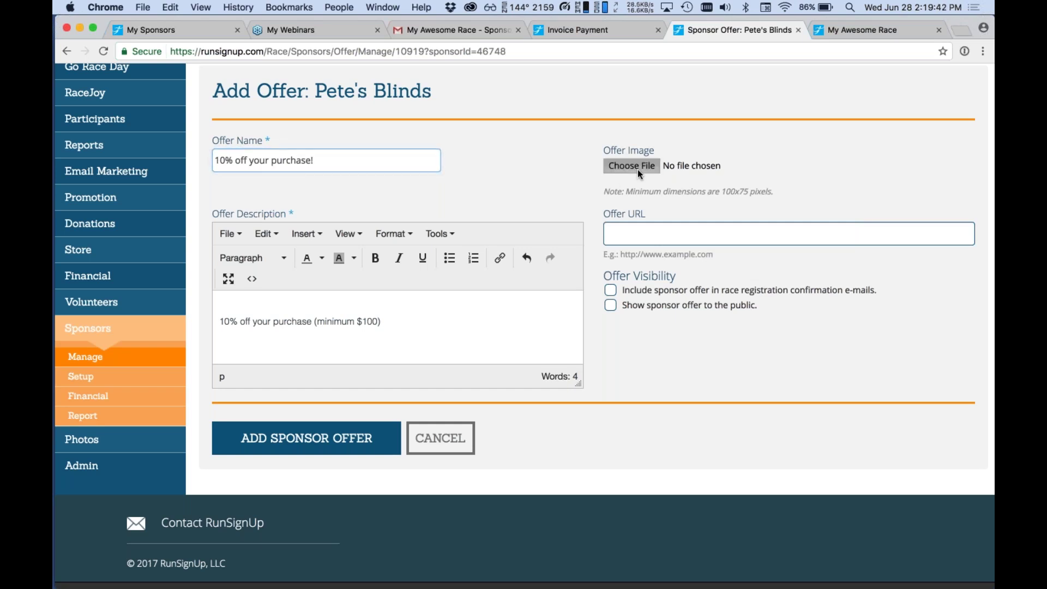
click(459, 110)
key(space)
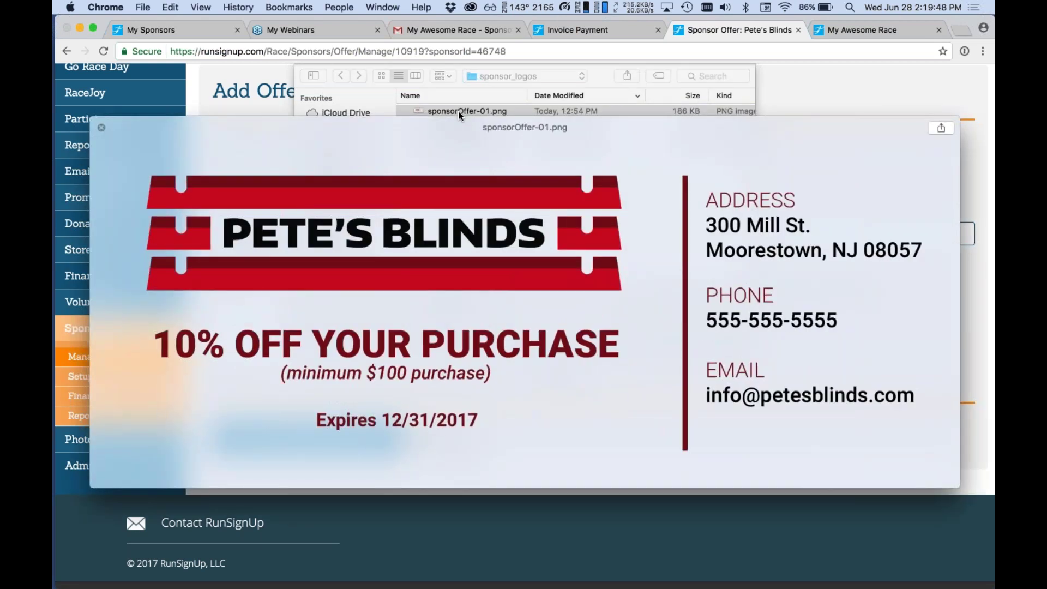
key(space)
key(Return)
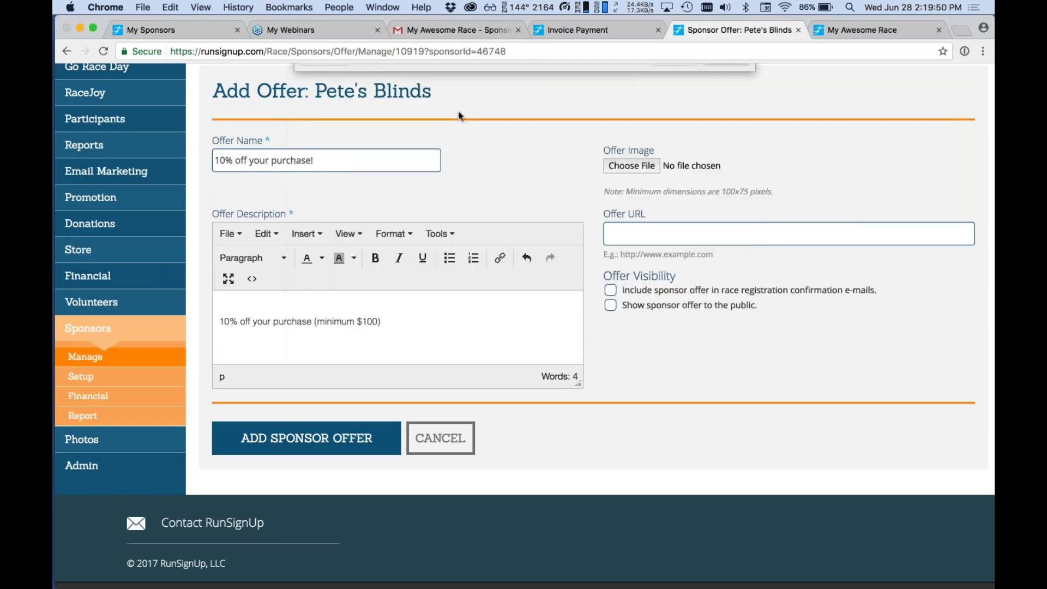
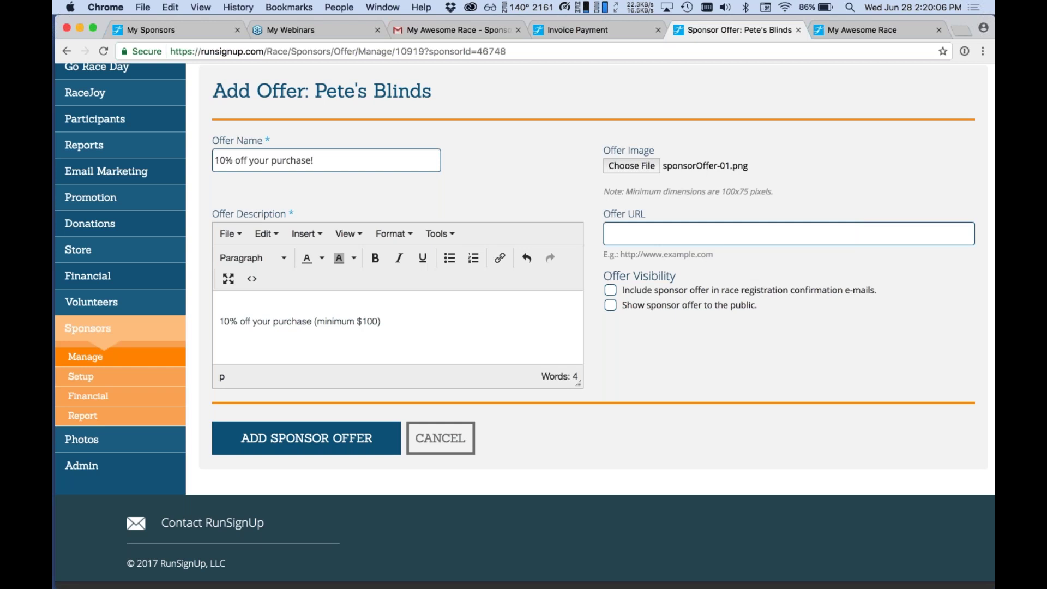
Make the '10% off your purchase!' offer public and include it in confirmation e-mails, then save it.
click(610, 290)
click(609, 307)
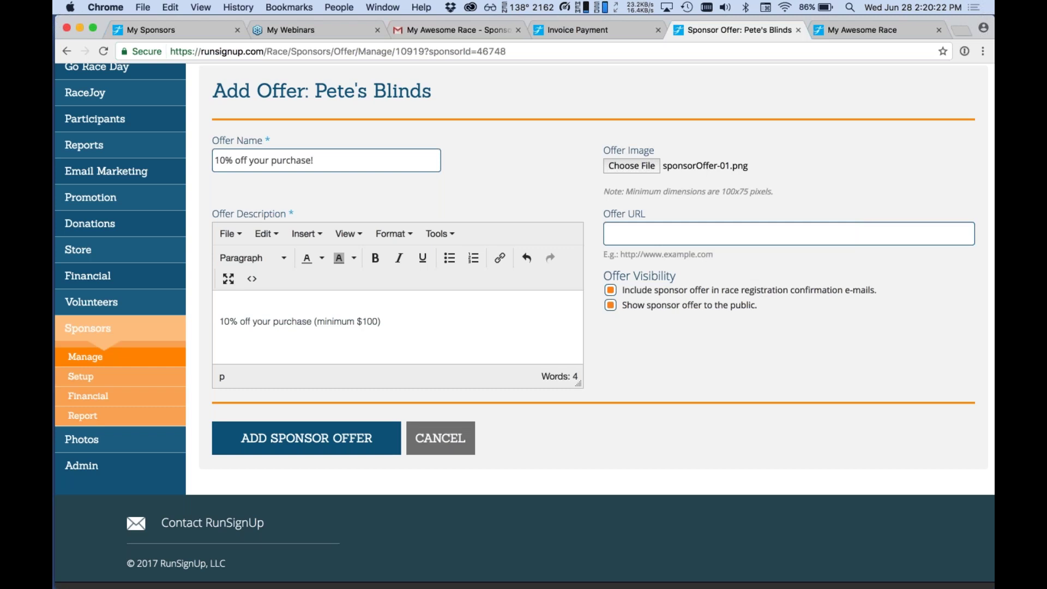
click(364, 432)
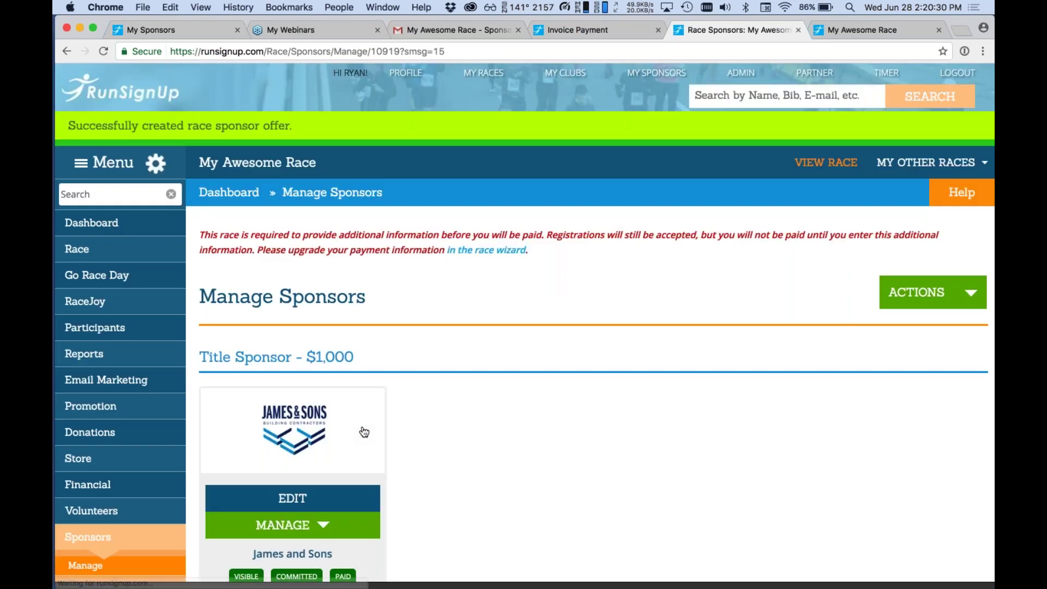
Review Pete's Blinds' new offer, then return to the sponsor list.
scroll(364, 432, down, 10)
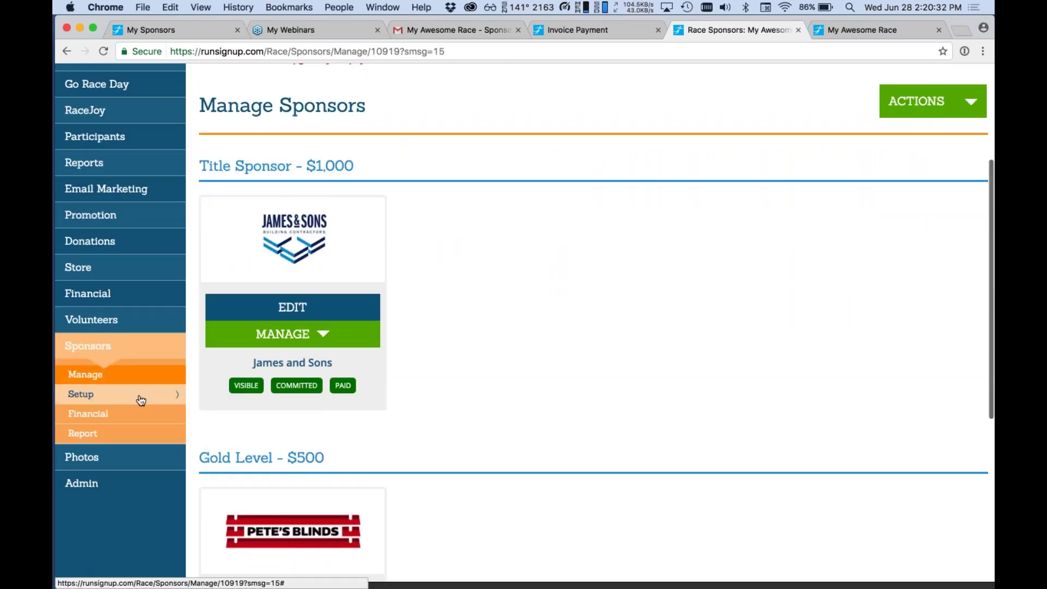
click(278, 350)
click(261, 397)
scroll(652, 201, down, 3)
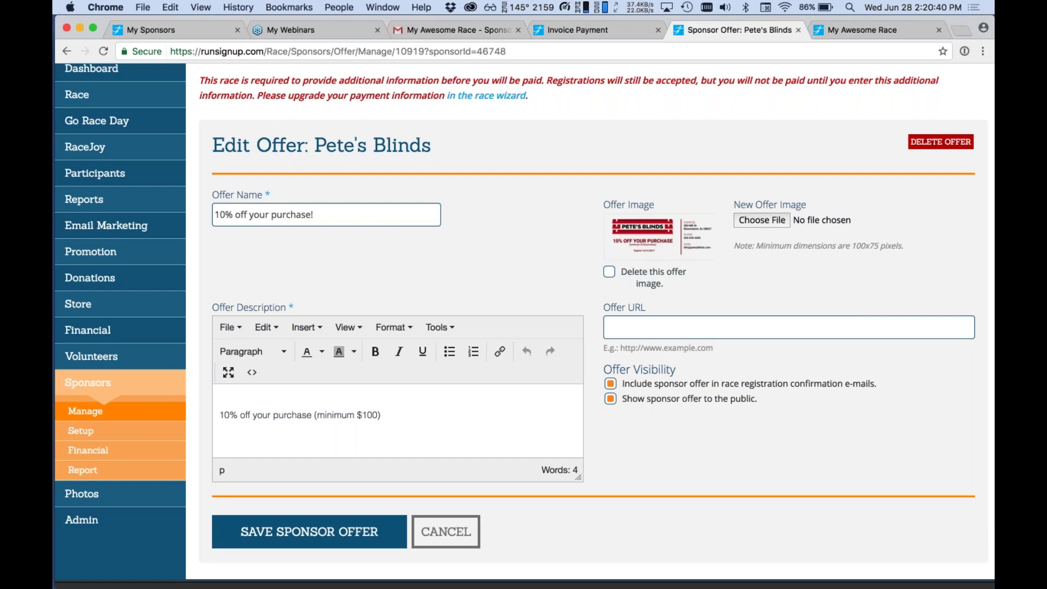
click(163, 411)
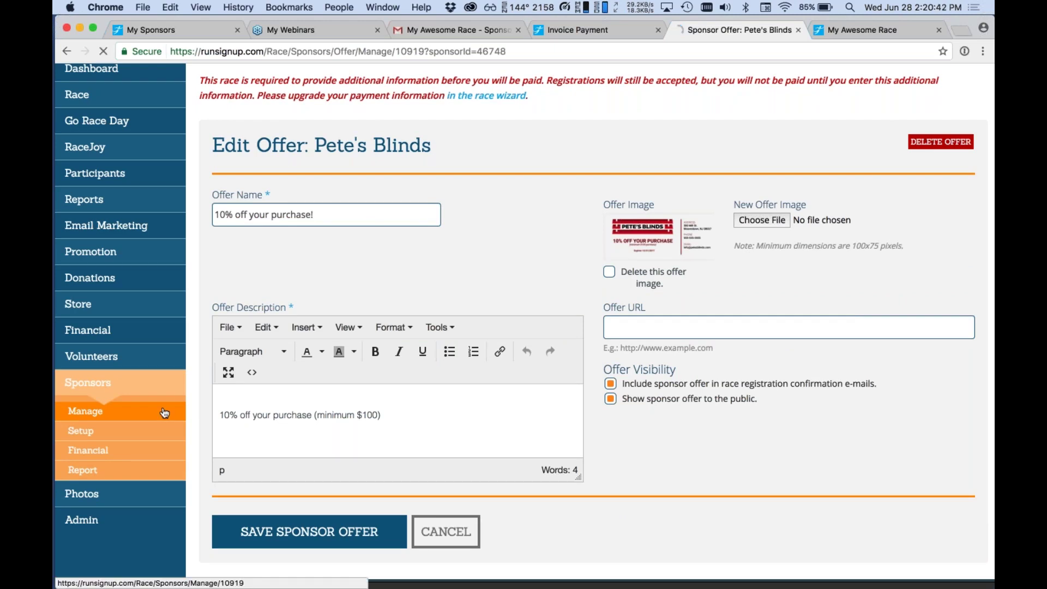
scroll(561, 241, down, 5)
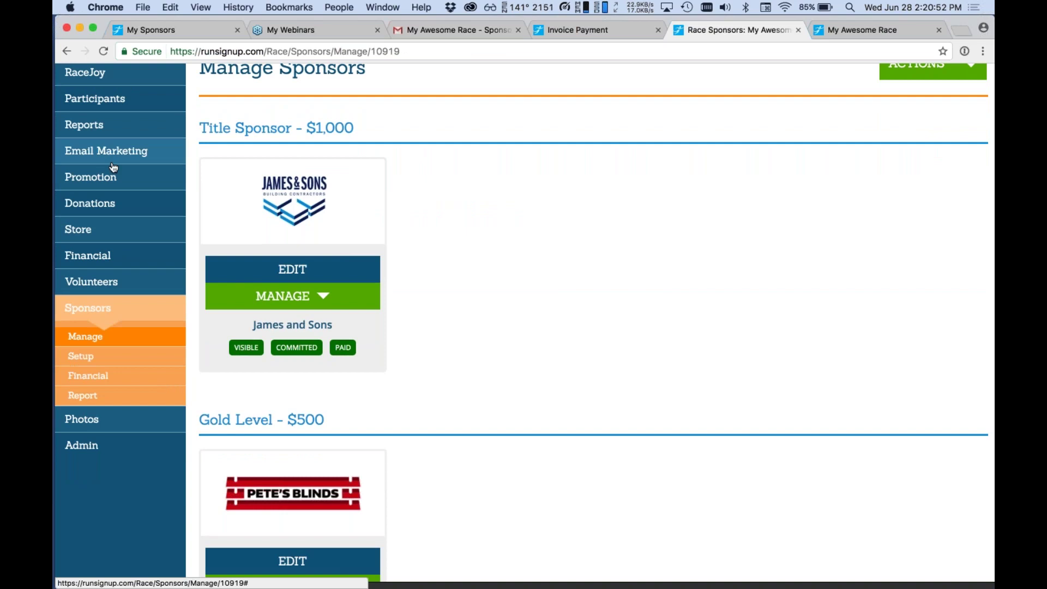
Resend the registration confirmation e-mail for the race's only participant.
click(96, 100)
click(103, 133)
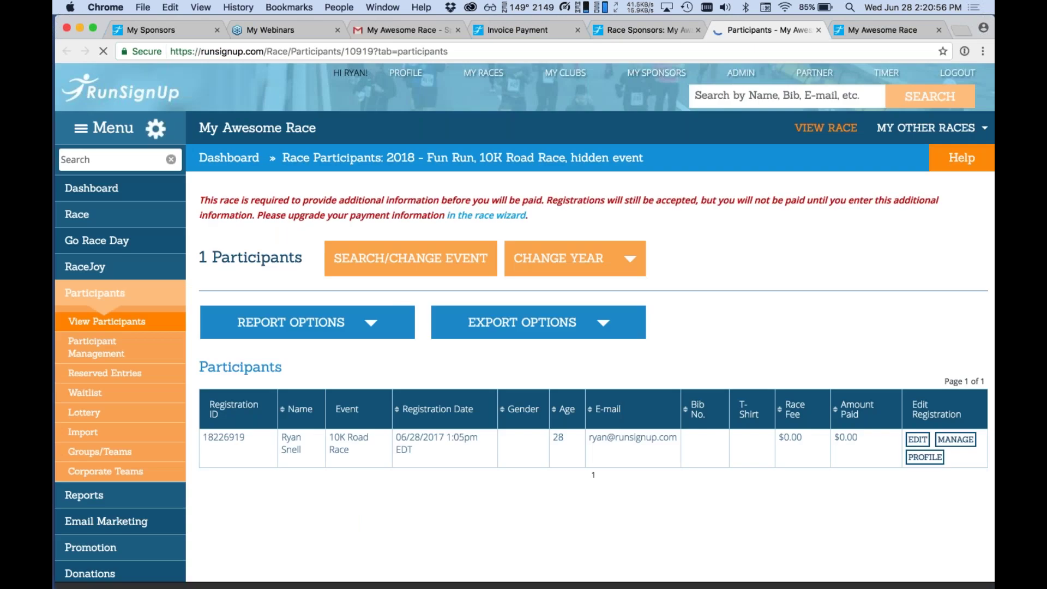
click(888, 434)
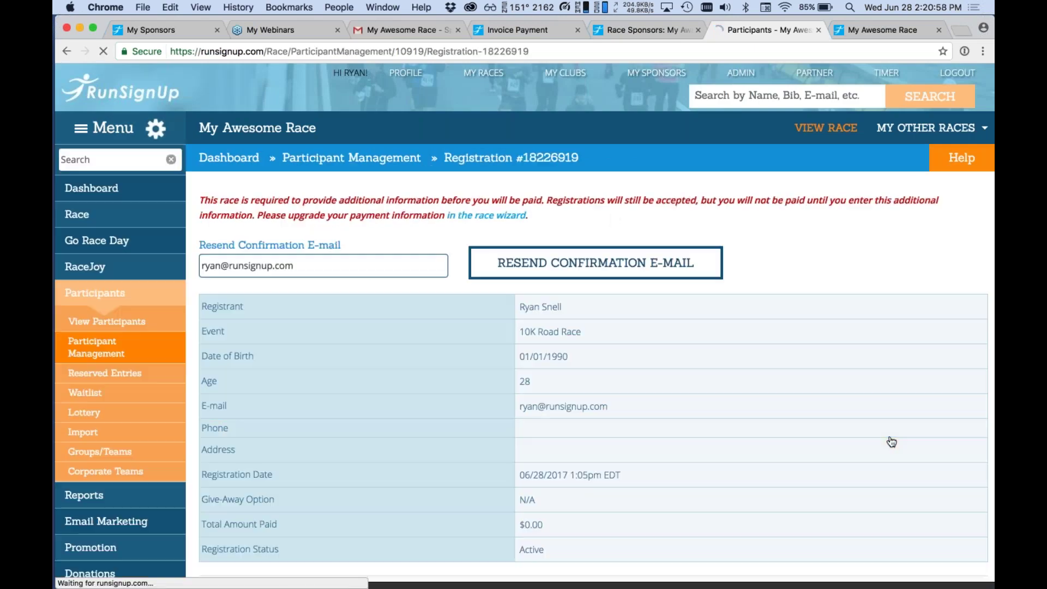
scroll(891, 442, down, 1)
scroll(891, 442, down, 3)
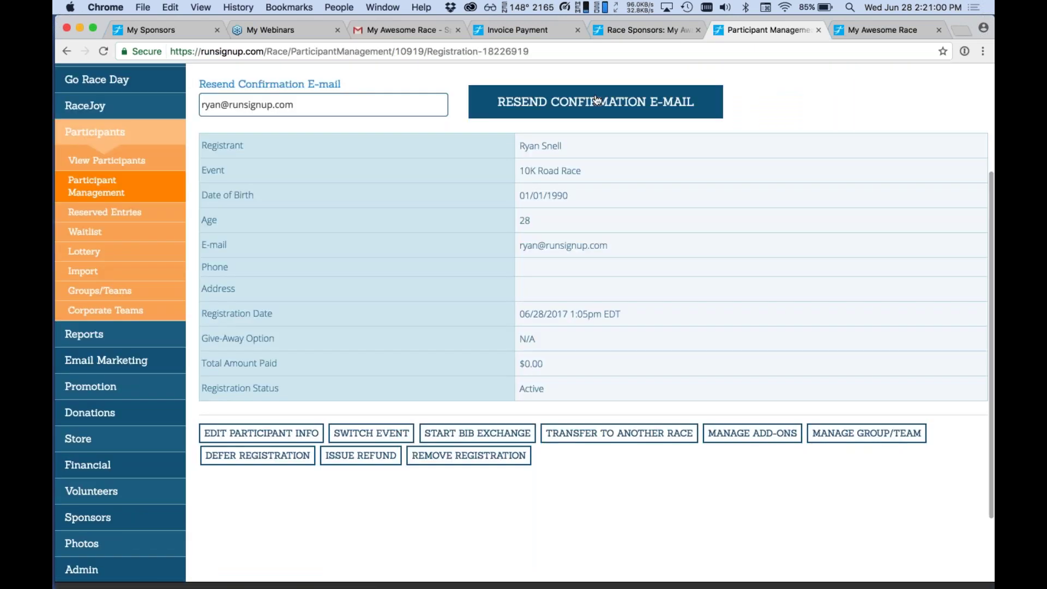
click(596, 100)
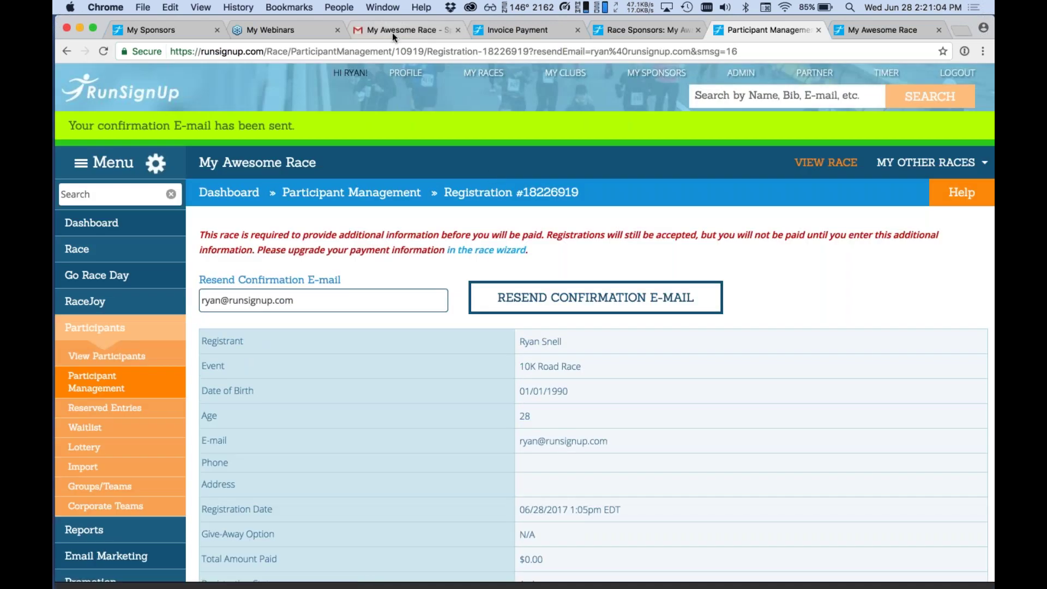
click(391, 32)
Refresh the inbox and read the Registration Confirmation e-mail's Pete's Blinds coupon and Sponsors section.
click(123, 179)
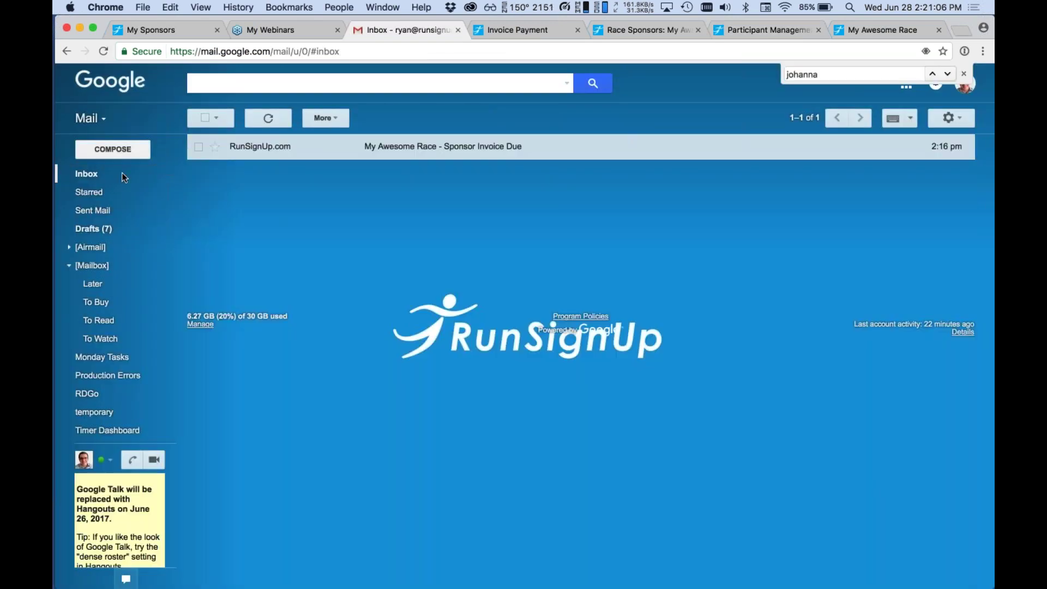
click(267, 119)
click(442, 152)
scroll(443, 152, down, 10)
scroll(581, 357, down, 7)
scroll(581, 358, up, 3)
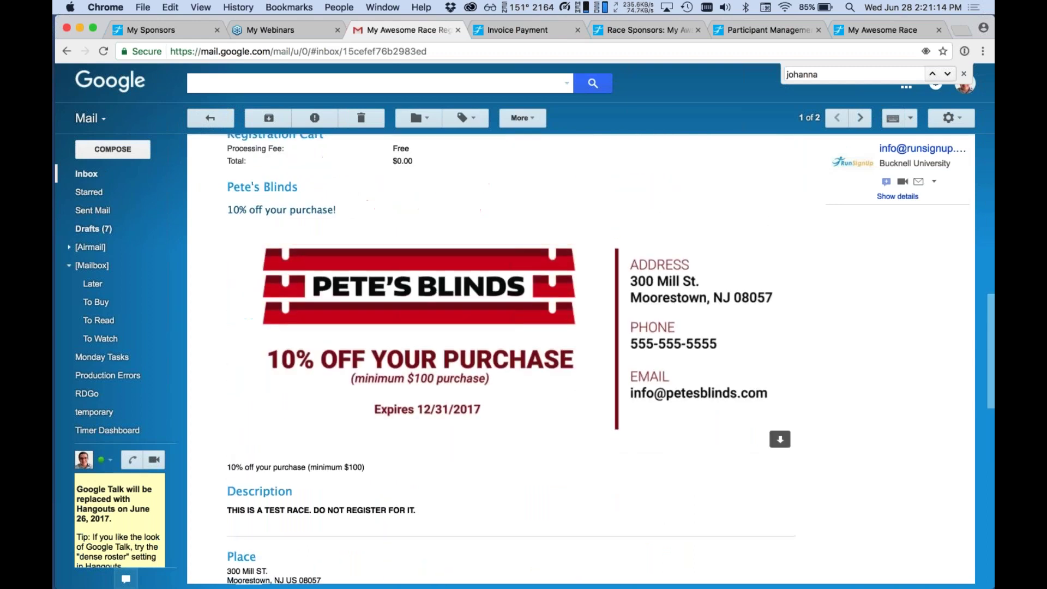
scroll(581, 357, up, 10)
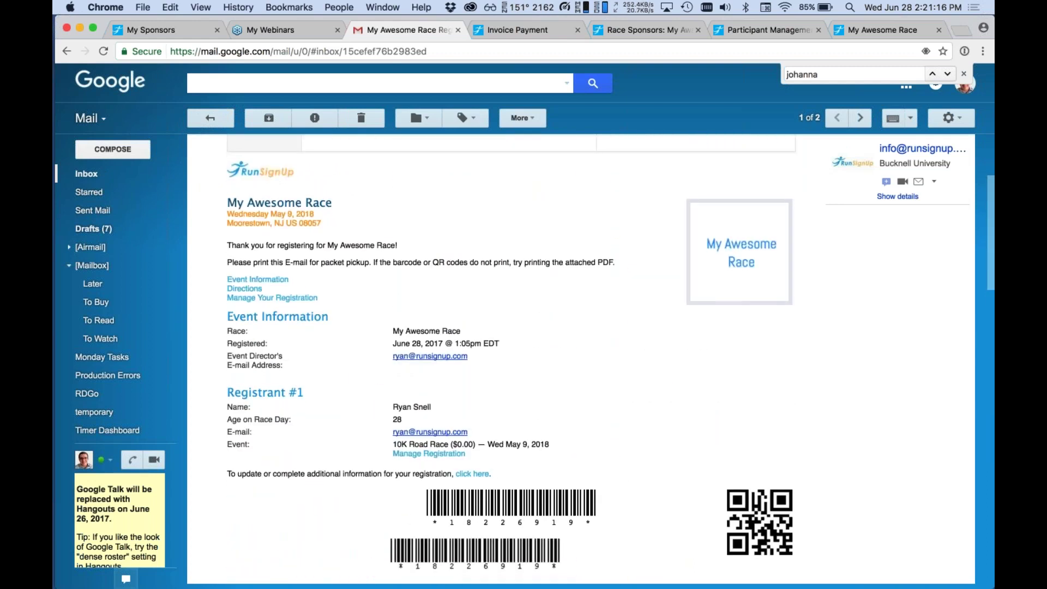
scroll(580, 357, down, 4)
scroll(581, 357, up, 2)
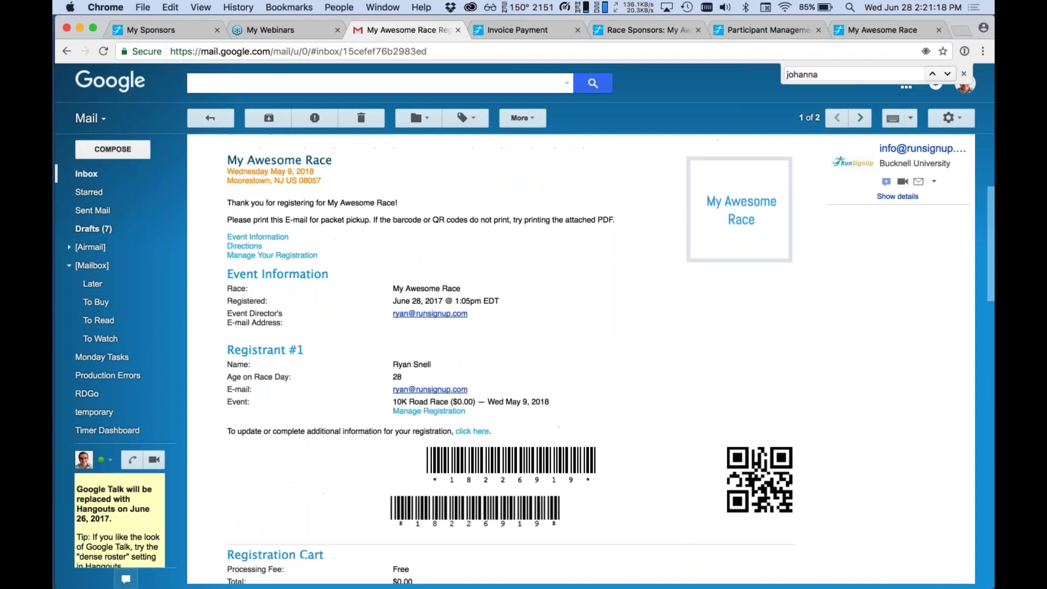
scroll(552, 305, down, 15)
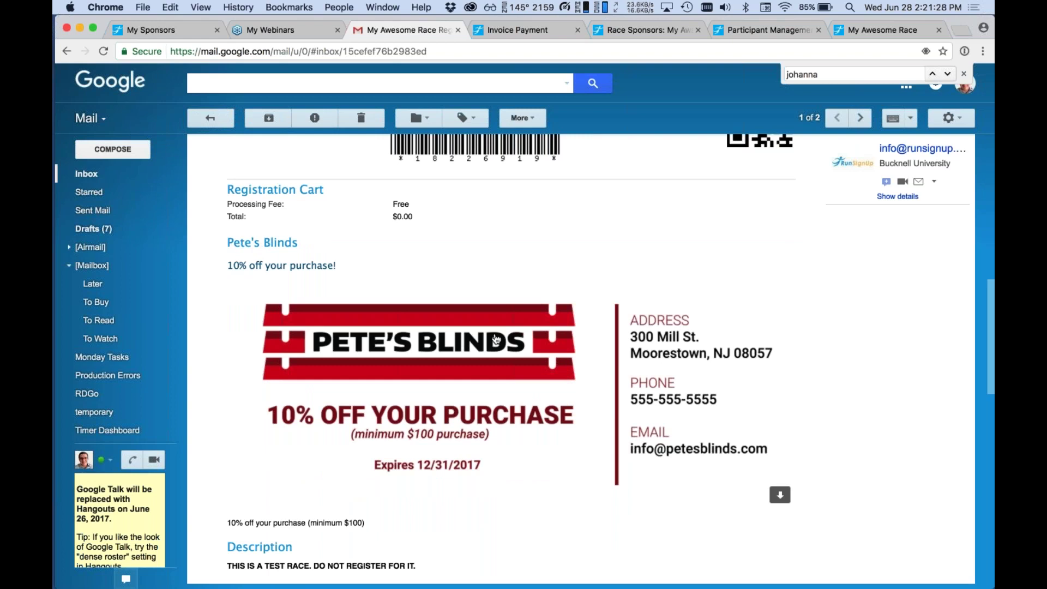
scroll(496, 339, down, 3)
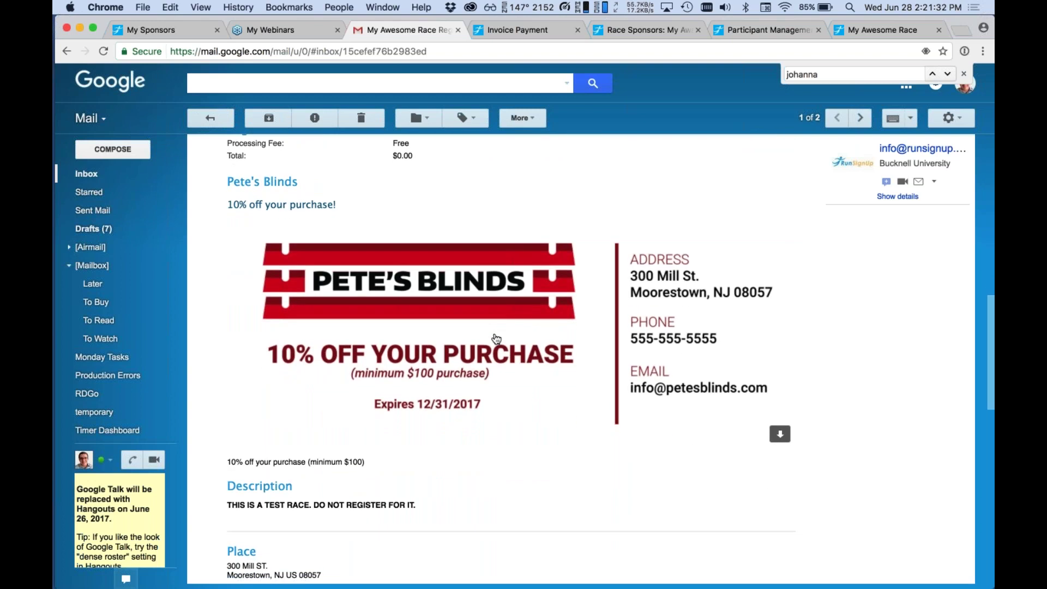
scroll(496, 340, down, 6)
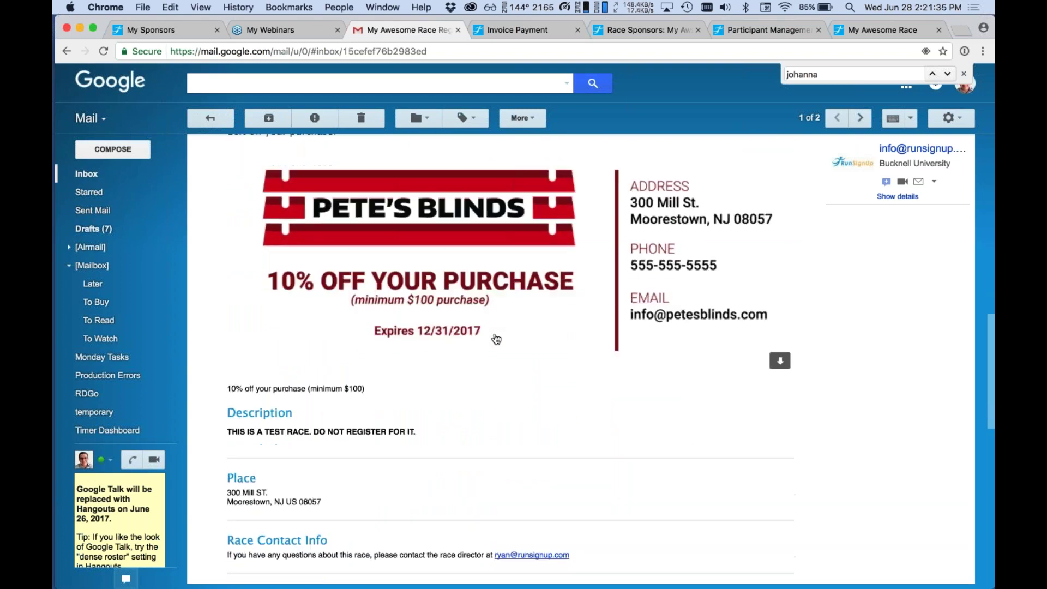
scroll(496, 339, down, 8)
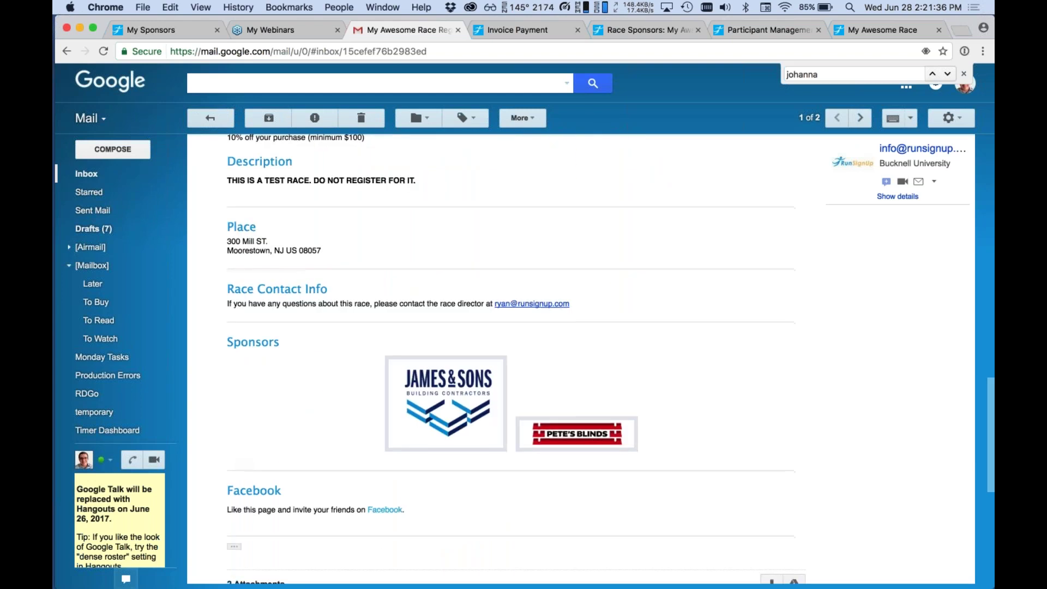
scroll(496, 339, down, 7)
scroll(496, 339, up, 20)
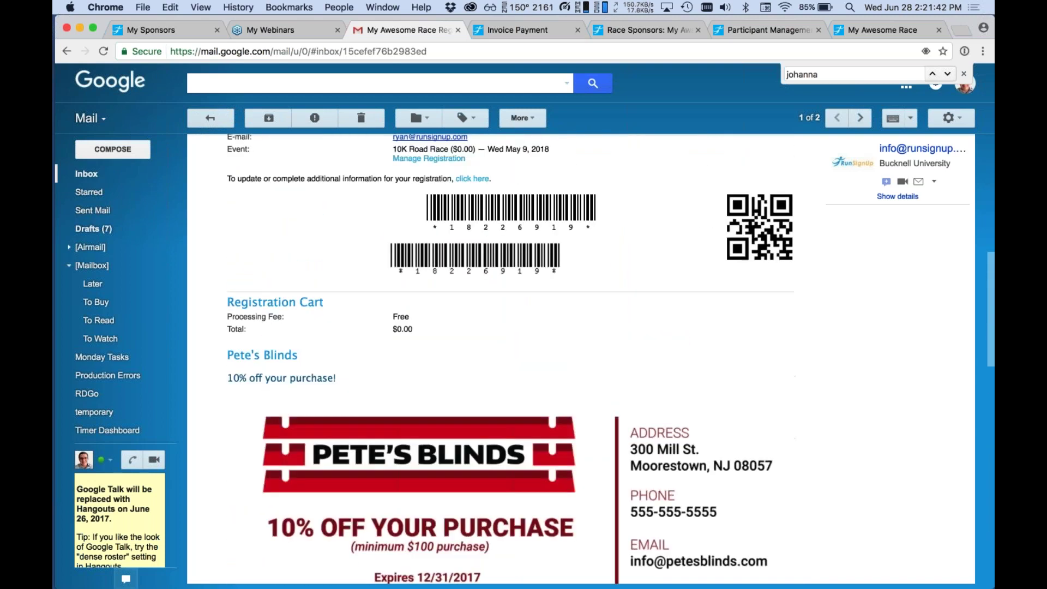
scroll(496, 339, up, 11)
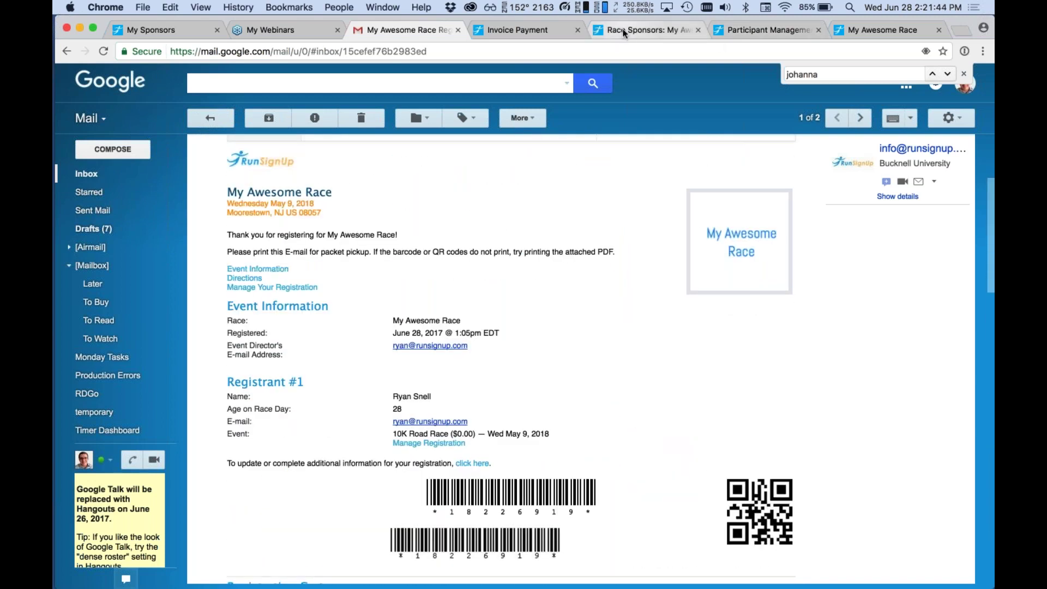
click(624, 32)
scroll(589, 328, down, 3)
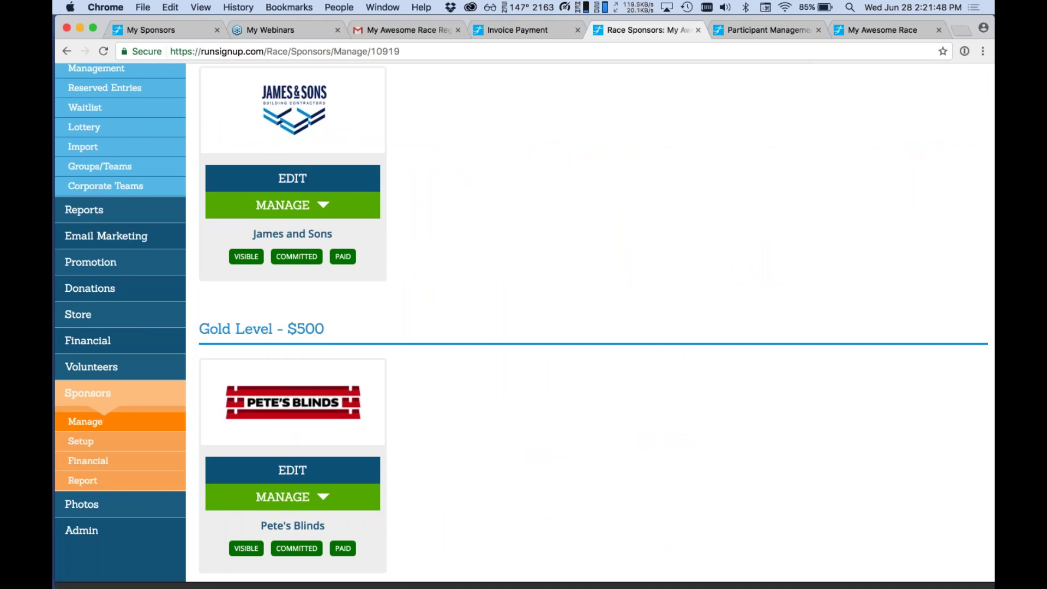
Save a James and Sons note that a team member will contact them to thank them for sponsoring the event.
click(318, 206)
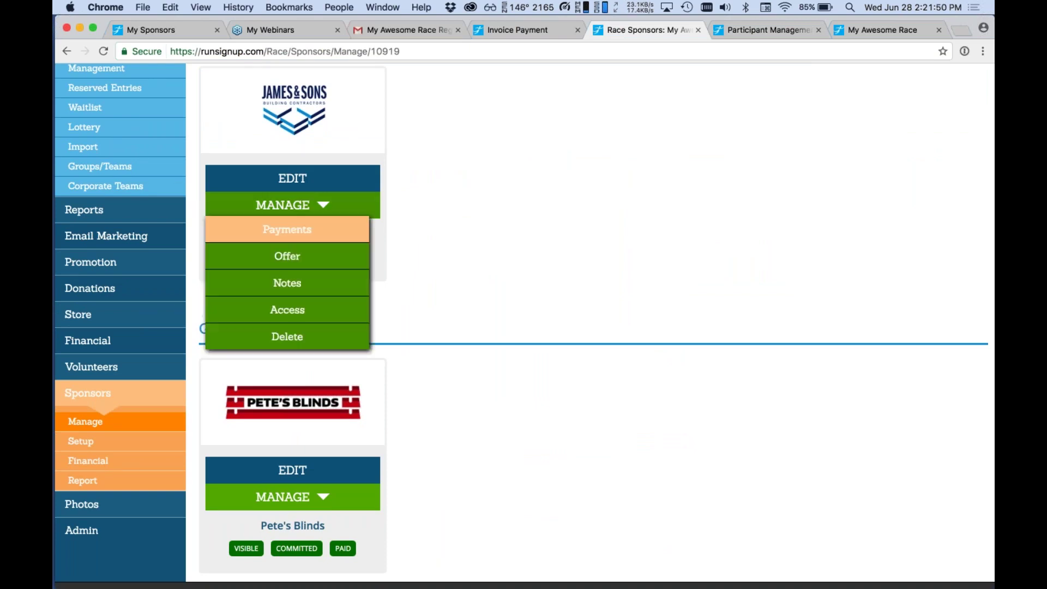
click(300, 295)
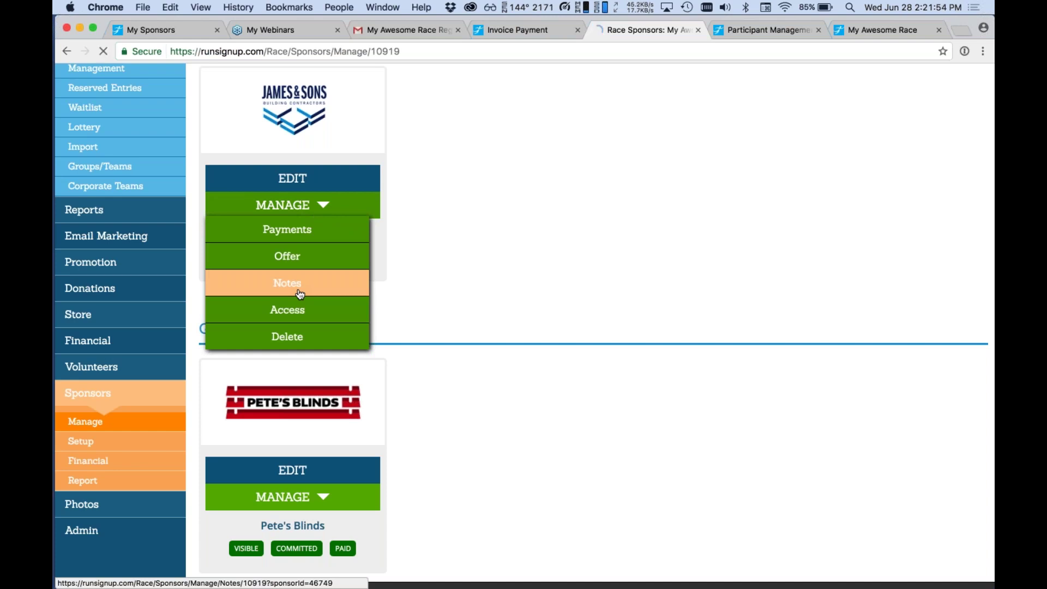
scroll(300, 294, down, 3)
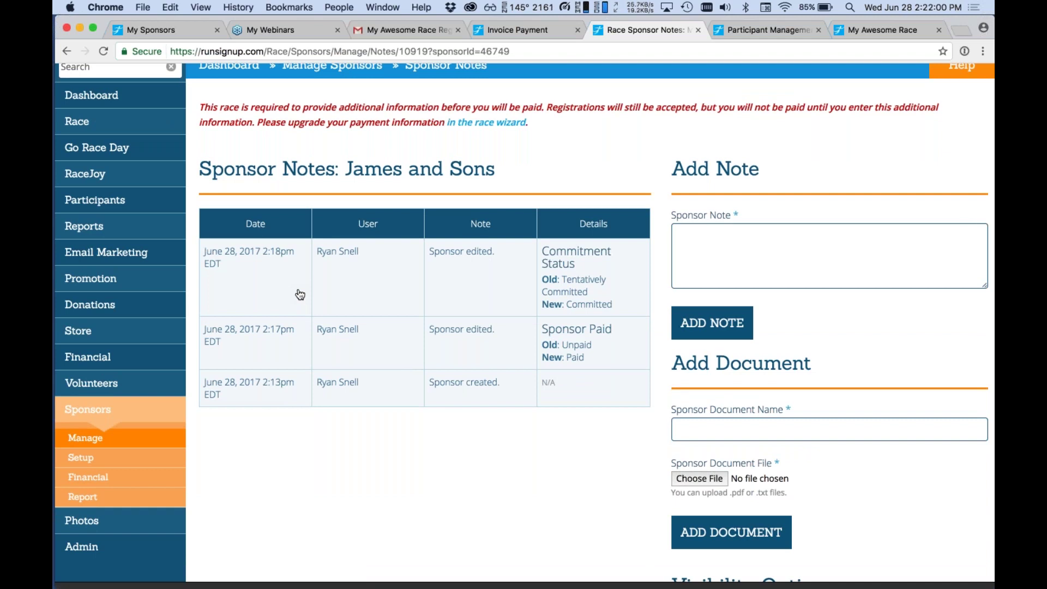
click(754, 278)
text(Bob will be handling)
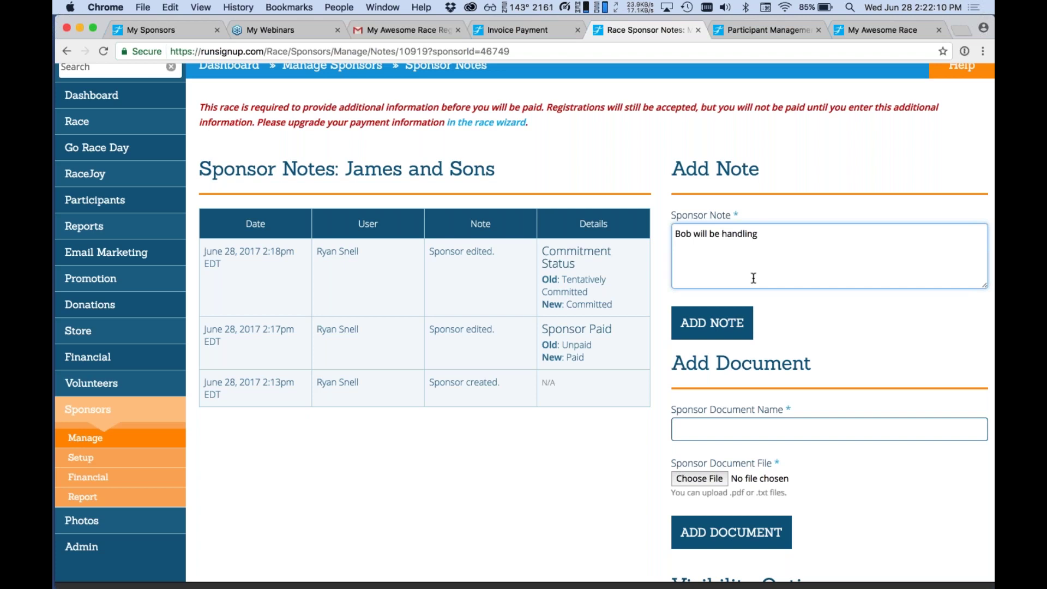
key(BackSpace)
key(BackSpace)
key(BackSpace)
key(BackSpace)
key(BackSpace)
key(BackSpace)
key(BackSpace)
key(BackSpace)
text(contactin)
text(g them for a)
key(BackSpace)
text(thanks)
key(BackSpace)
key(BackSpace)
key(BackSpace)
key(BackSpace)
key(BackSpace)
key(BackSpace)
key(BackSpace)
key(BackSpace)
key(BackSpace)
key(BackSpace)
text(to tha)
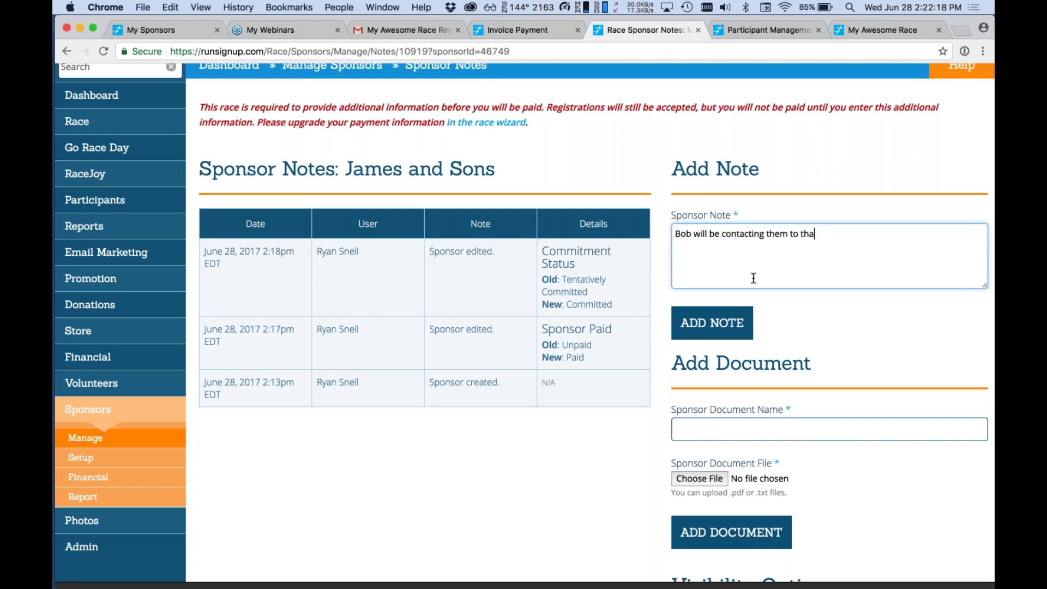
text(nk them for sponsirin)
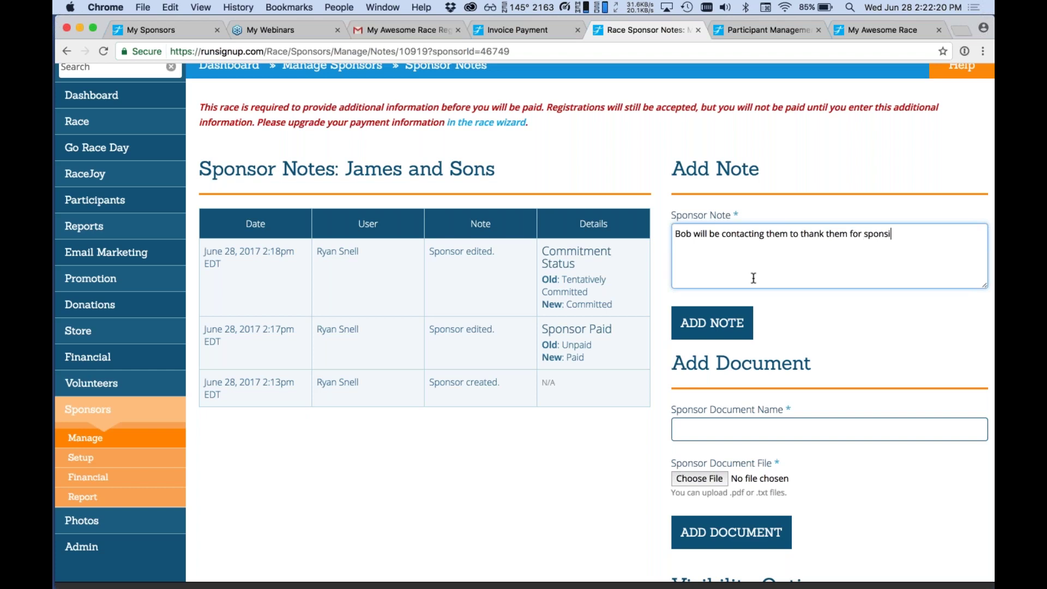
key(BackSpace)
key(BackSpace)
key(BackSpace)
key(BackSpace)
text(oring the event.)
click(712, 322)
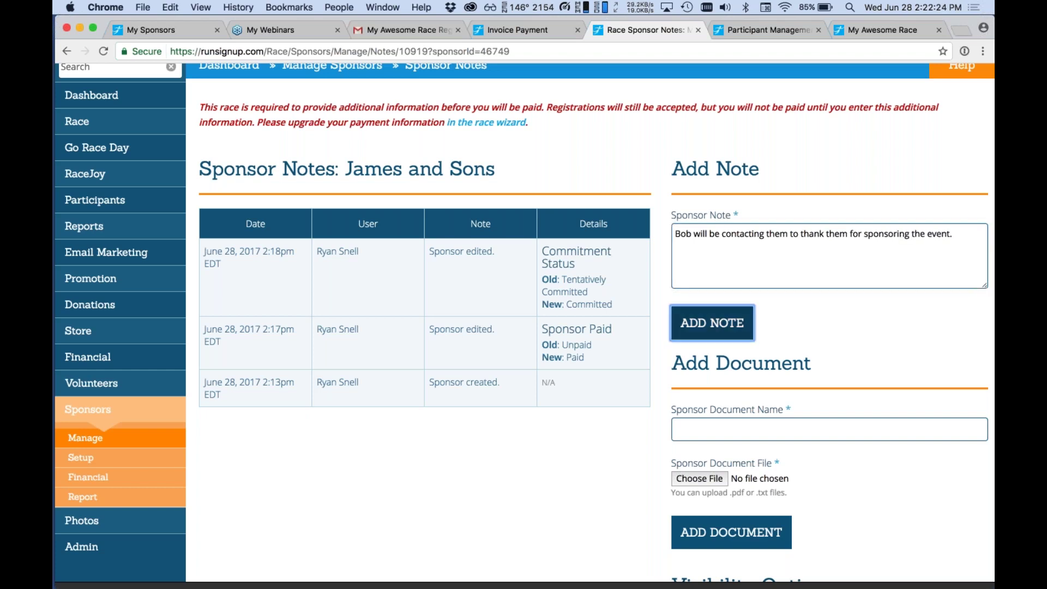
scroll(710, 175, down, 10)
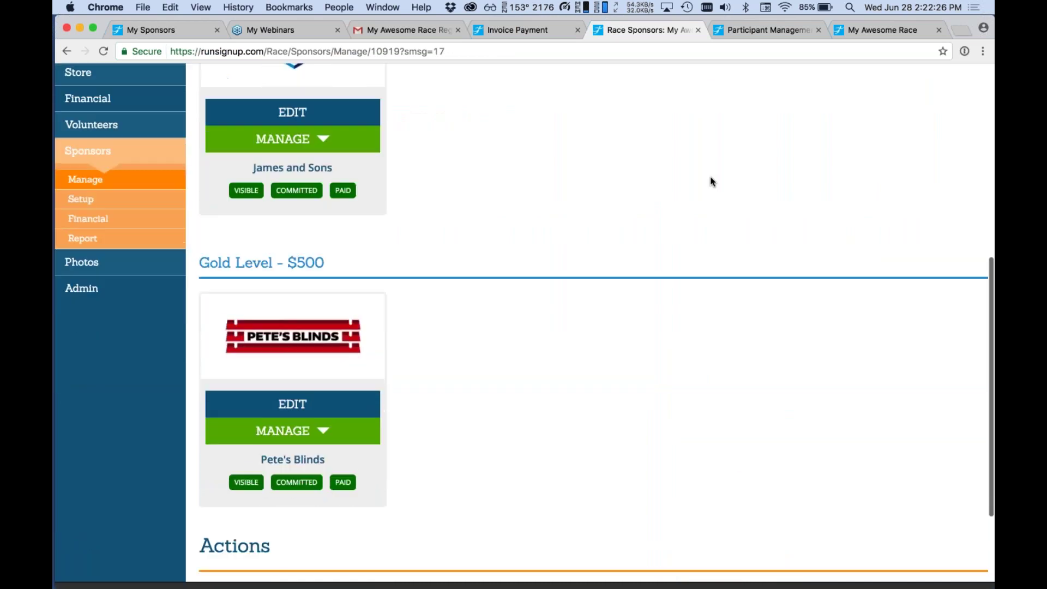
click(292, 133)
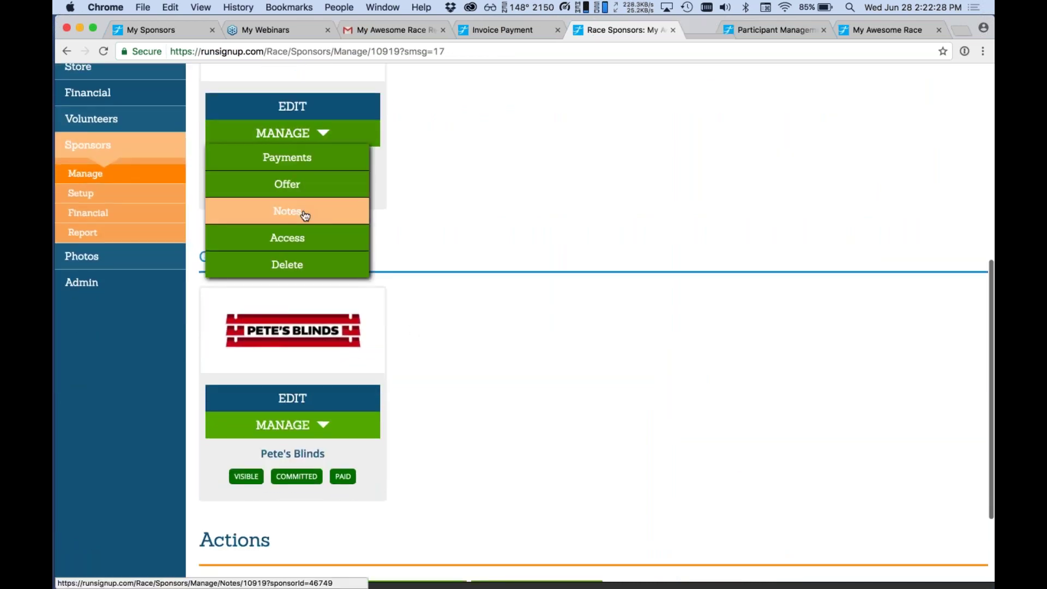
click(300, 211)
scroll(630, 165, down, 2)
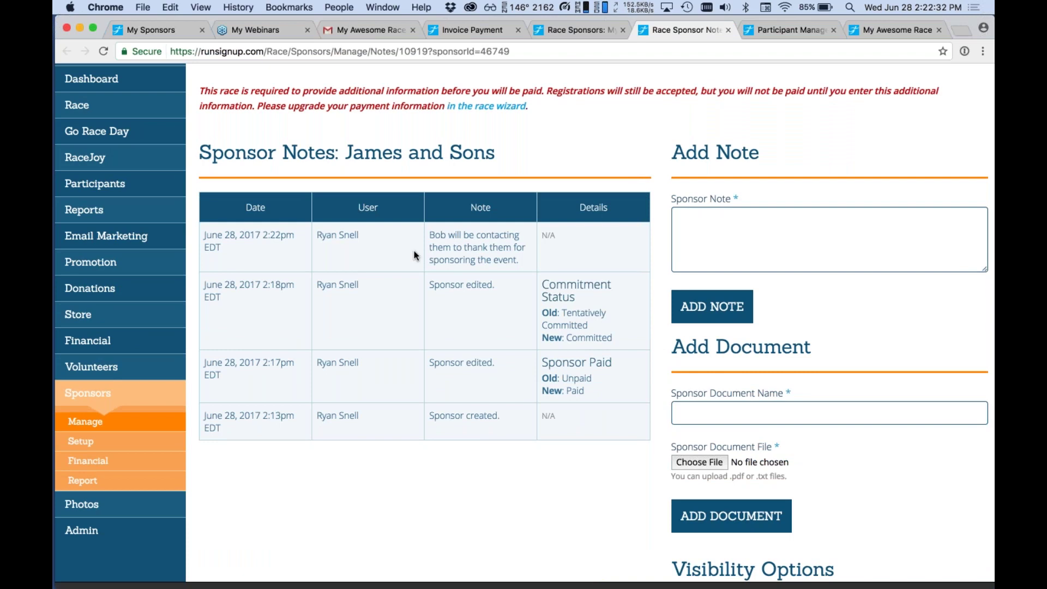
drag(519, 262, 447, 236)
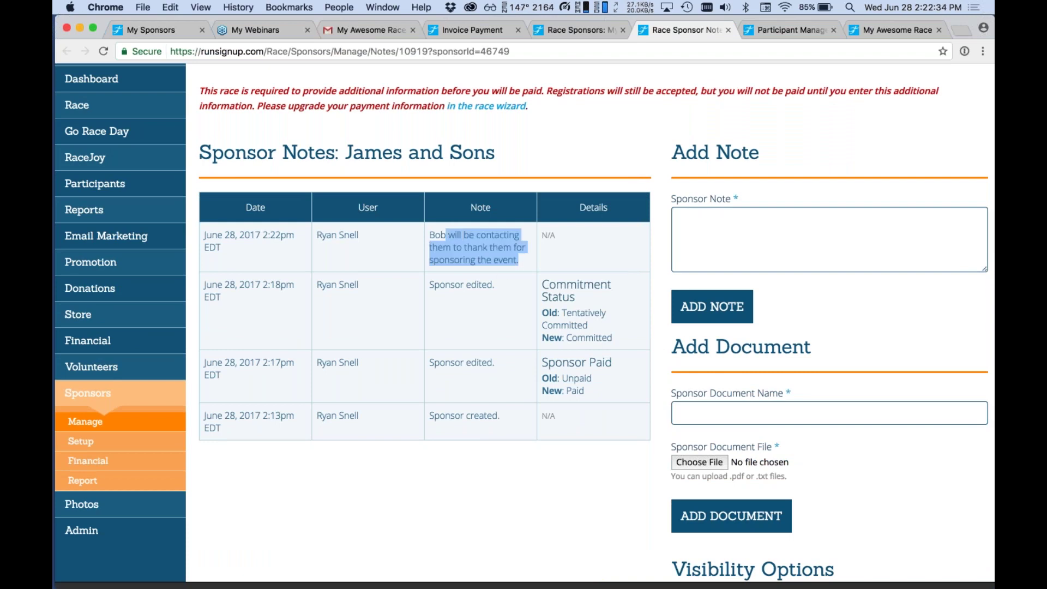
click(486, 214)
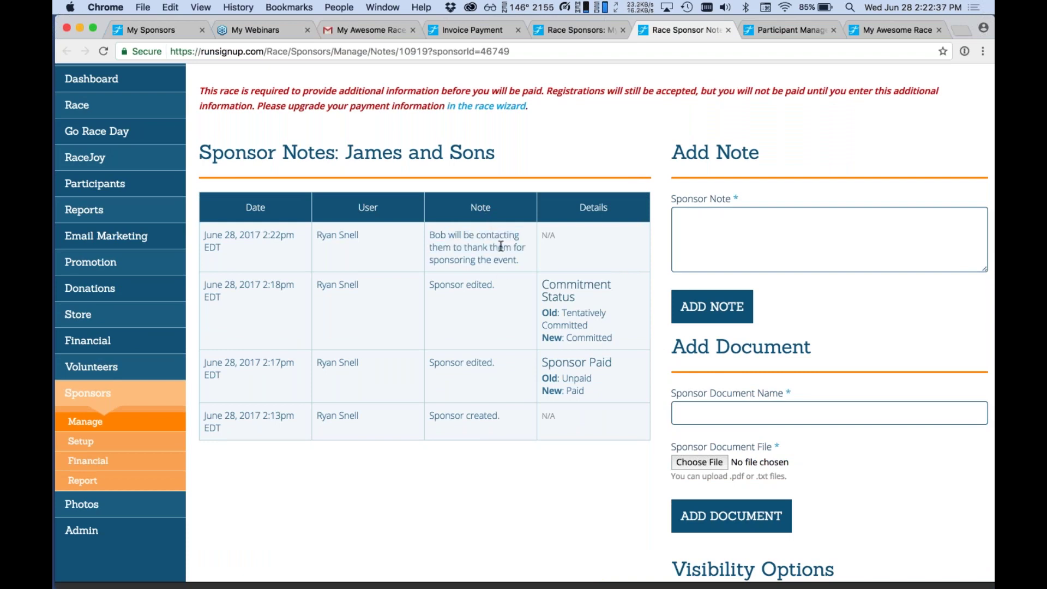
scroll(501, 246, down, 5)
scroll(501, 246, up, 3)
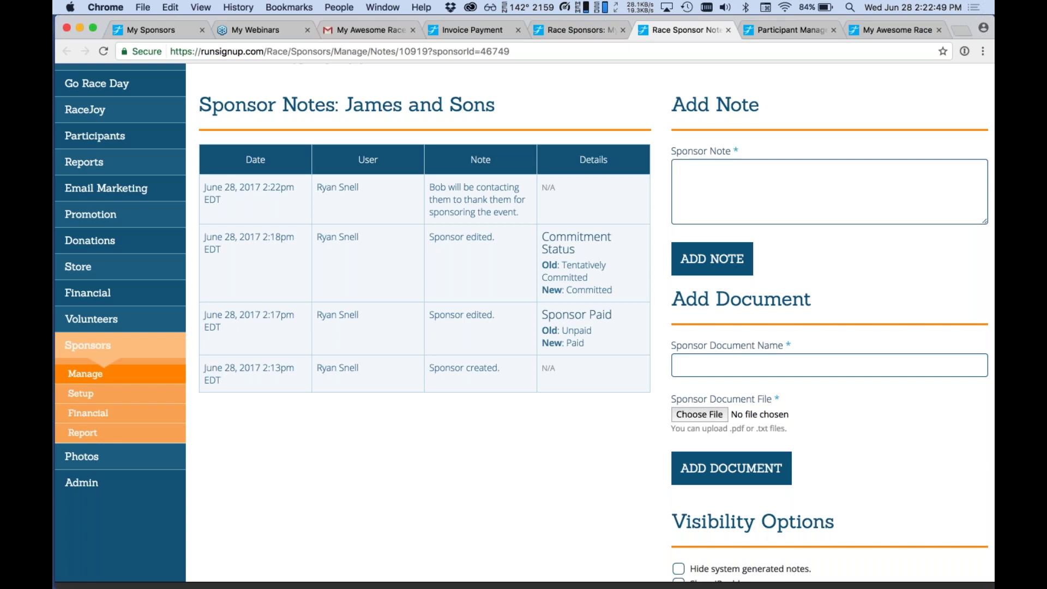
scroll(523, 321, down, 3)
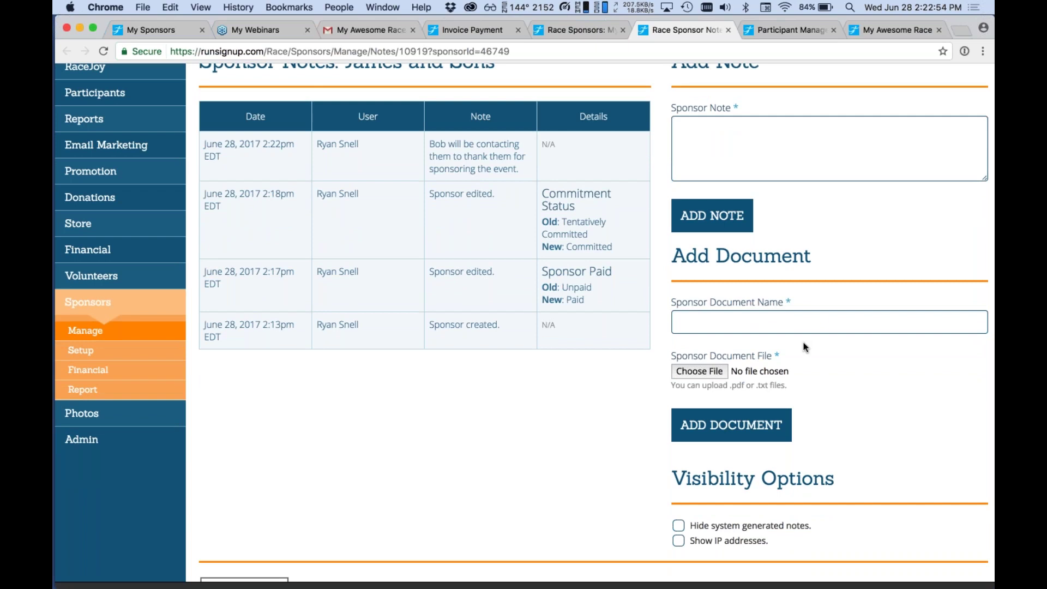
scroll(805, 346, up, 2)
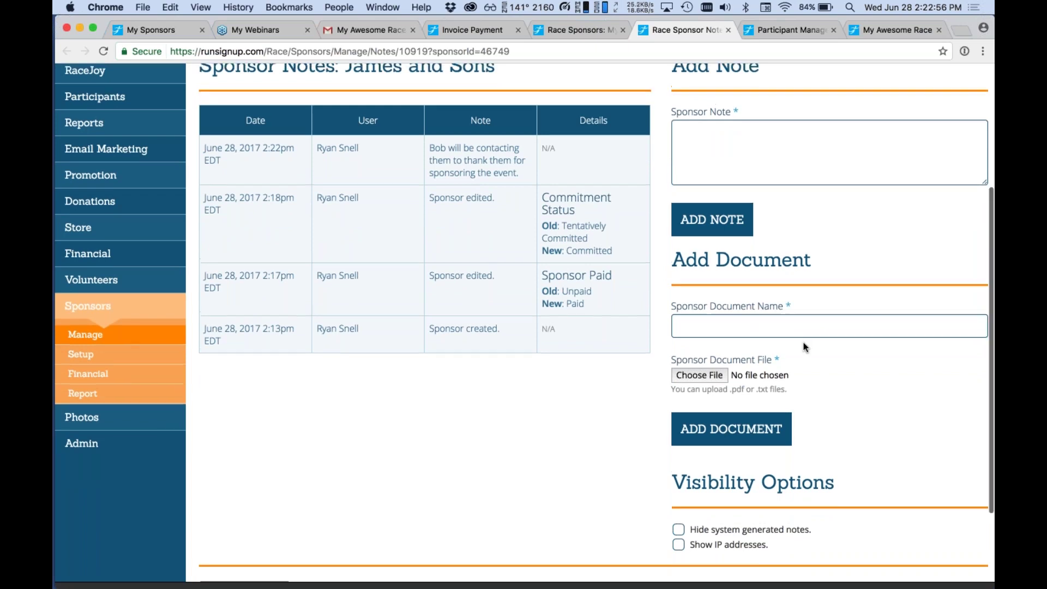
scroll(804, 346, down, 5)
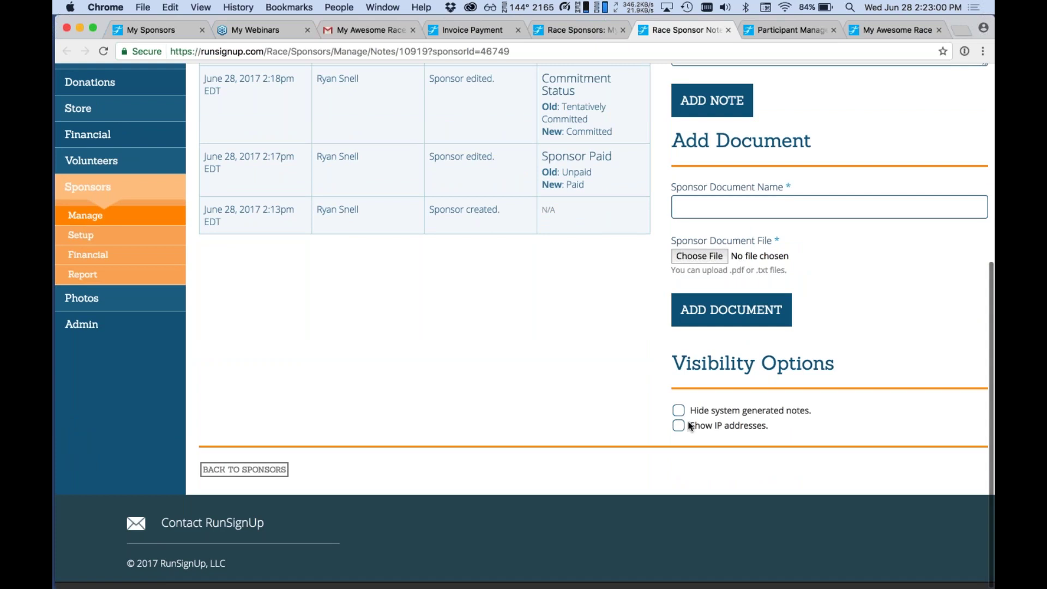
scroll(591, 410, up, 5)
scroll(592, 410, down, 5)
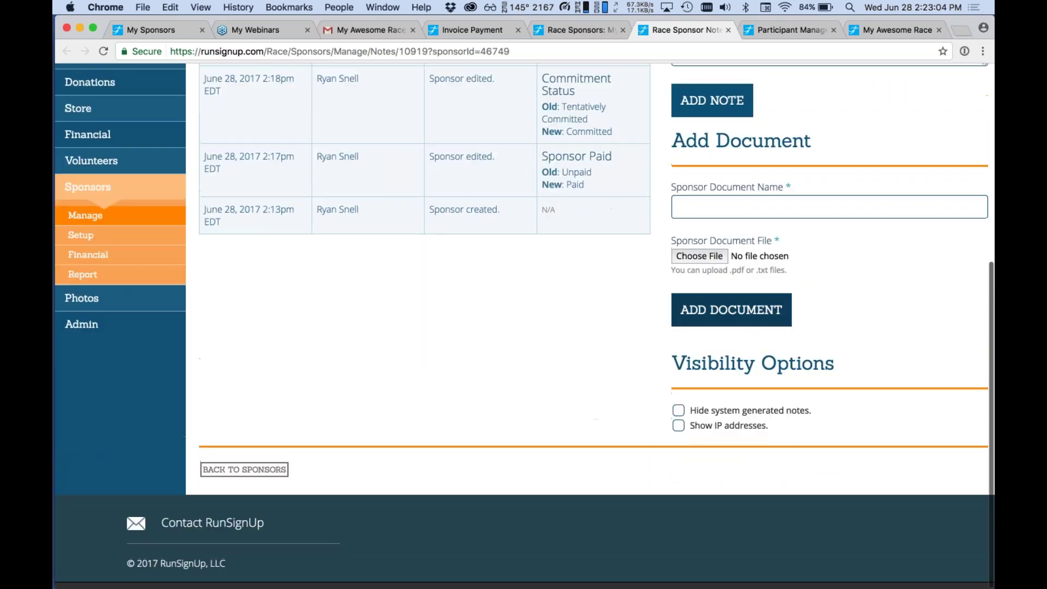
click(143, 216)
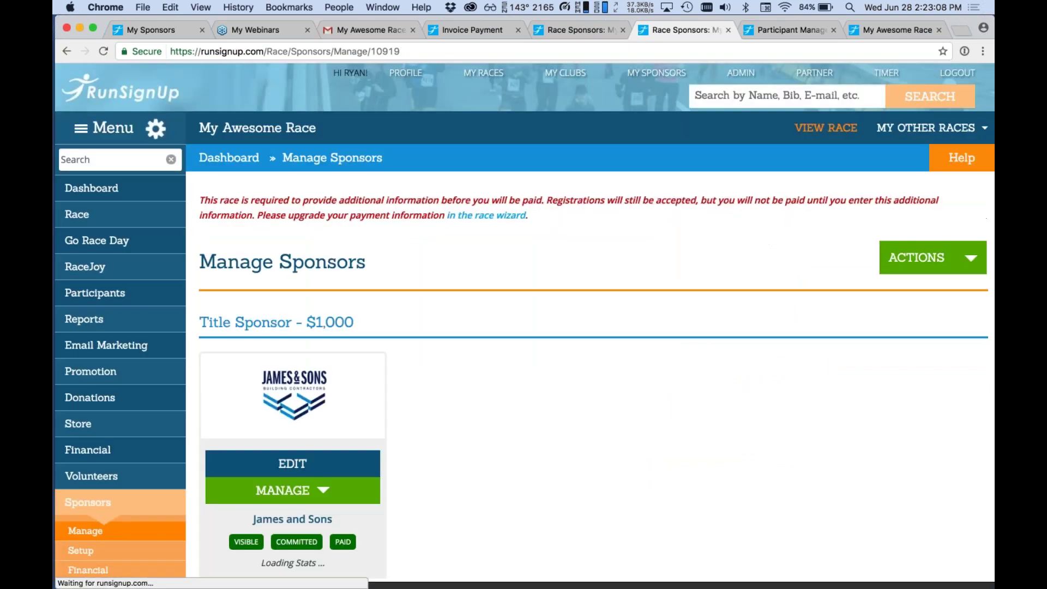
scroll(142, 216, down, 5)
Check James and Sons' Sponsor Access page (no users yet), then open the Manage Sponsors ACTIONS list.
click(349, 360)
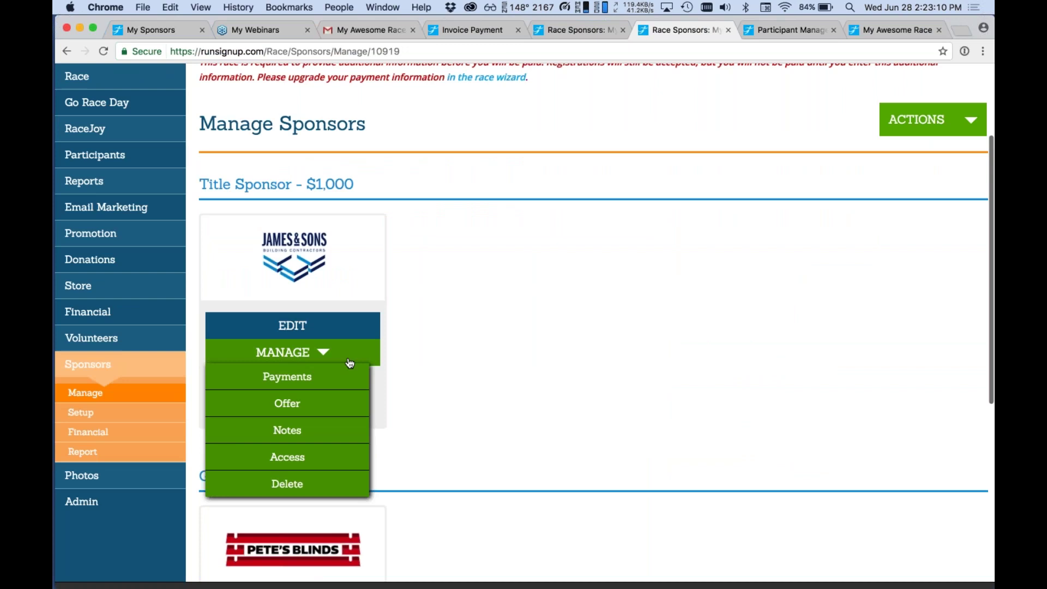
click(343, 457)
scroll(343, 453, down, 2)
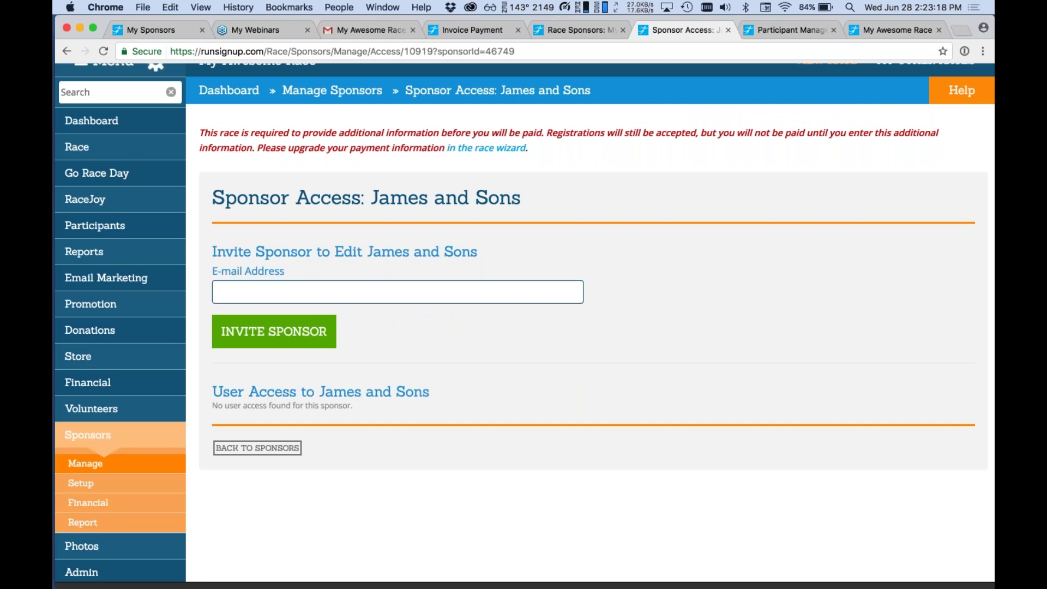
click(147, 465)
click(920, 258)
Send a sponsor invitation to the invitee's e-mail address from the Invite Sponsors page.
click(912, 339)
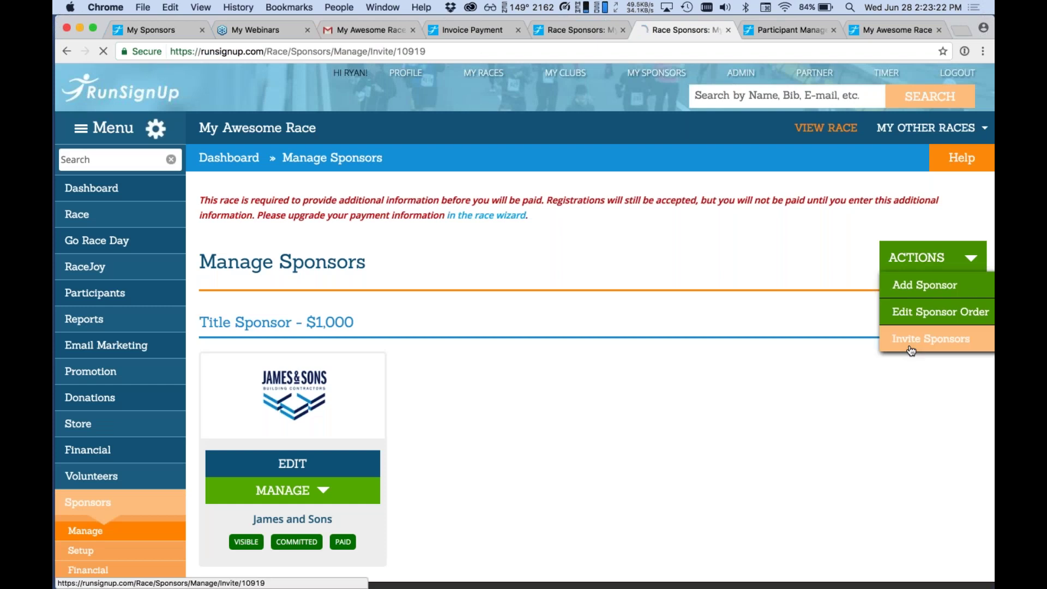
scroll(910, 351, down, 5)
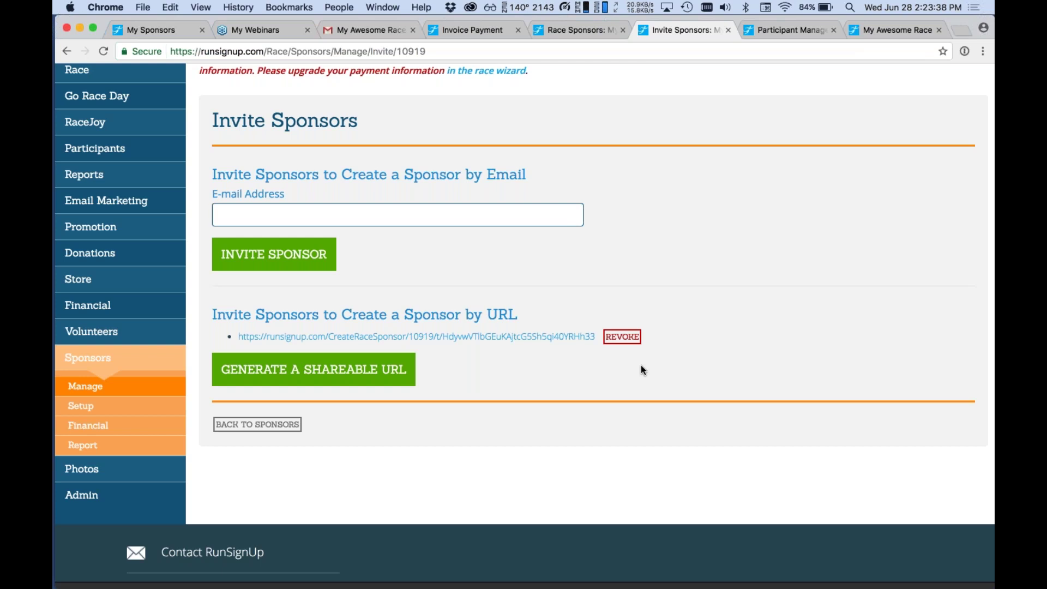
click(381, 205)
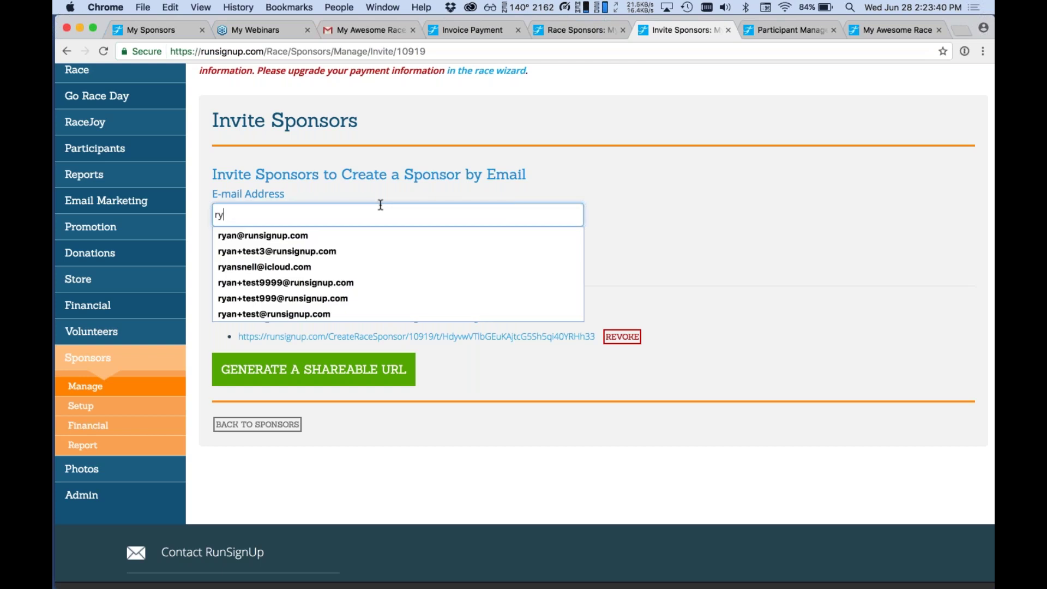
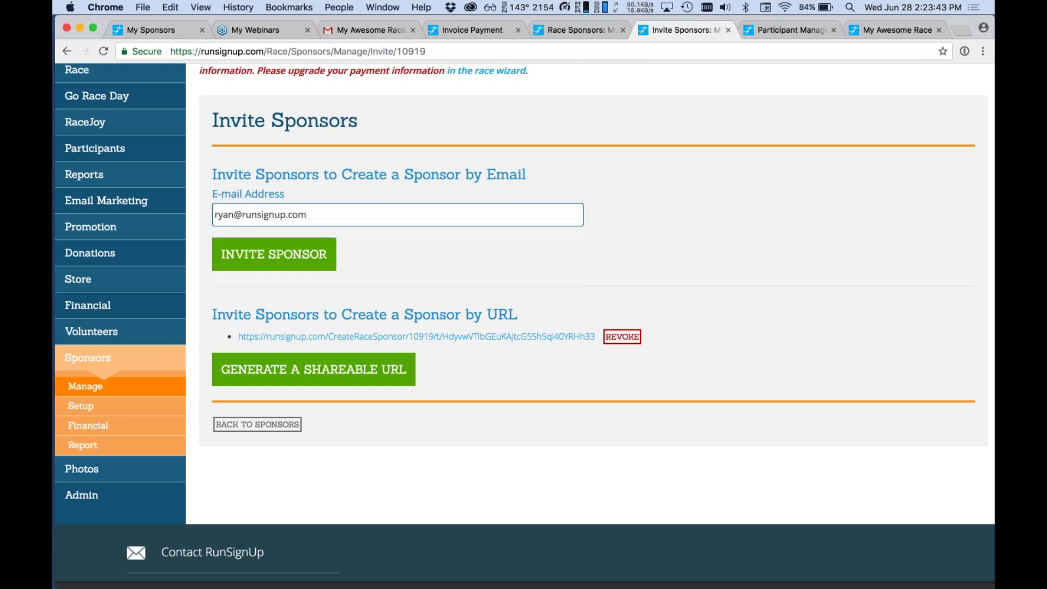
click(284, 267)
Generate a new shareable sponsor-creation URL.
scroll(418, 331, down, 3)
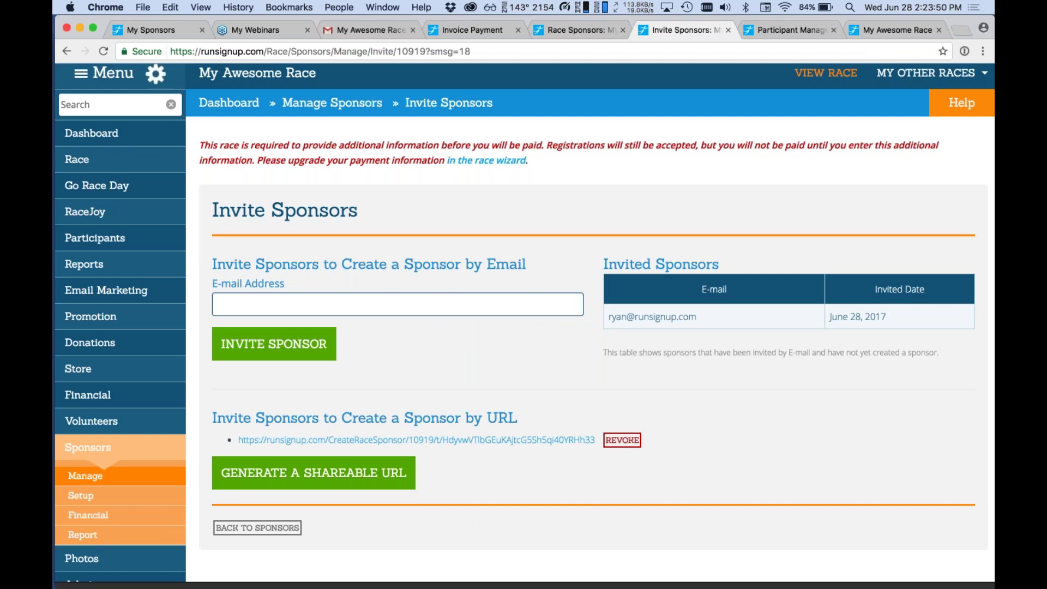
scroll(370, 309, down, 2)
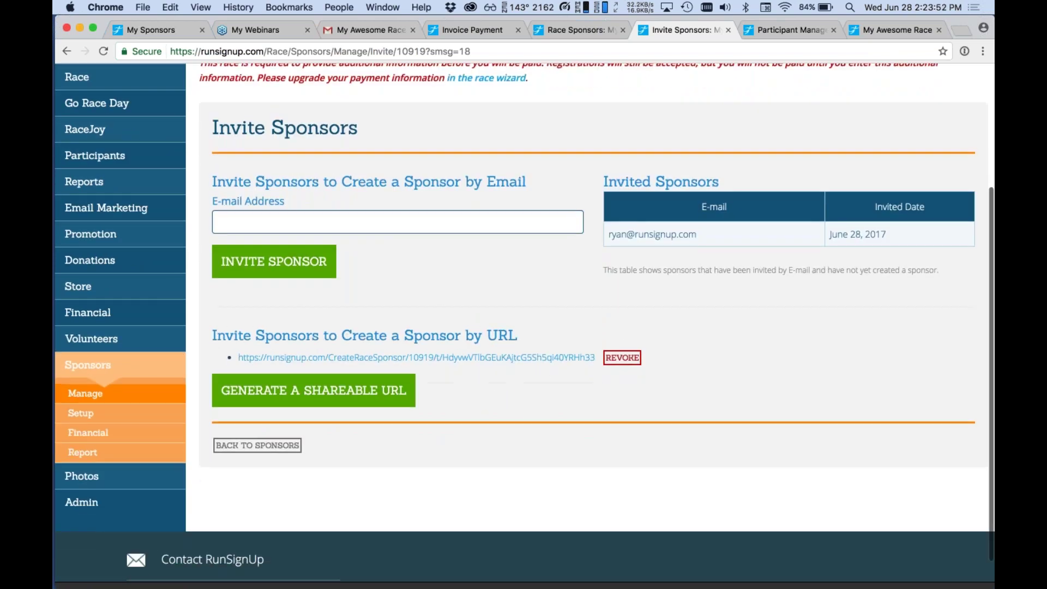
click(314, 390)
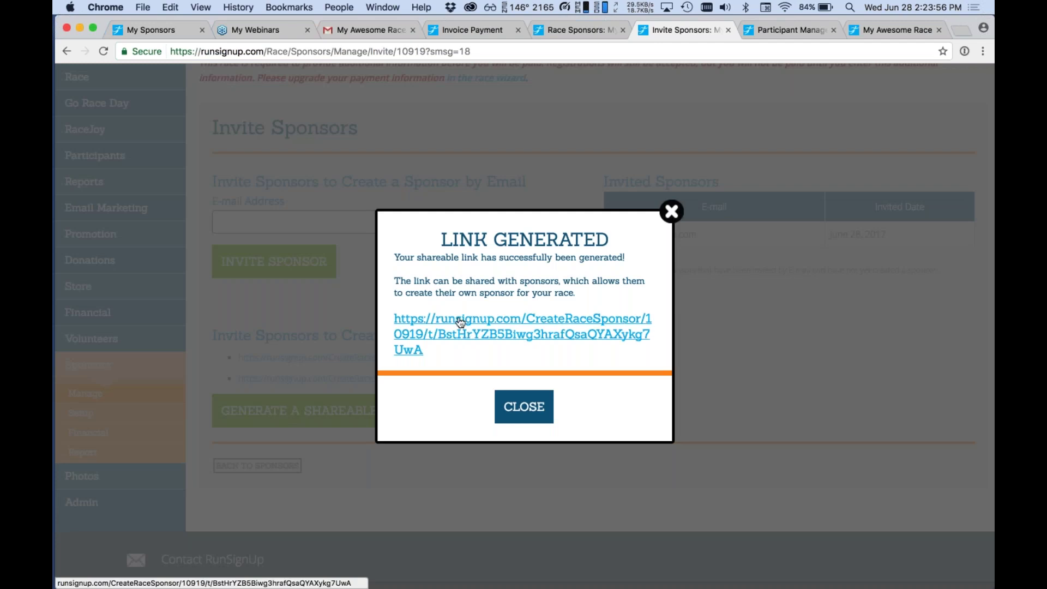
Copy the generated invite link and load it in a private browser window.
right_click(462, 338)
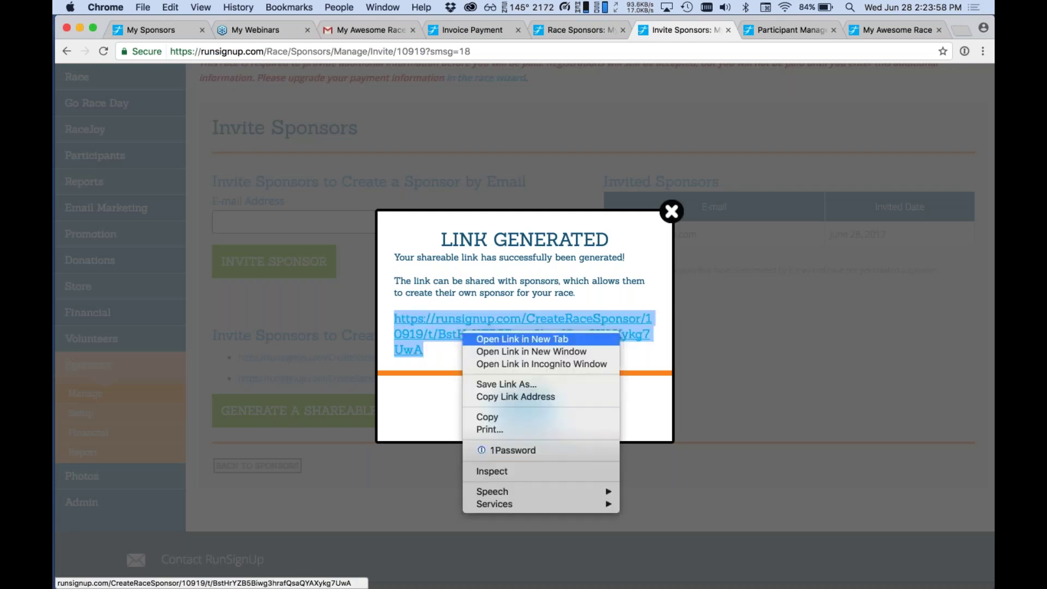
click(509, 396)
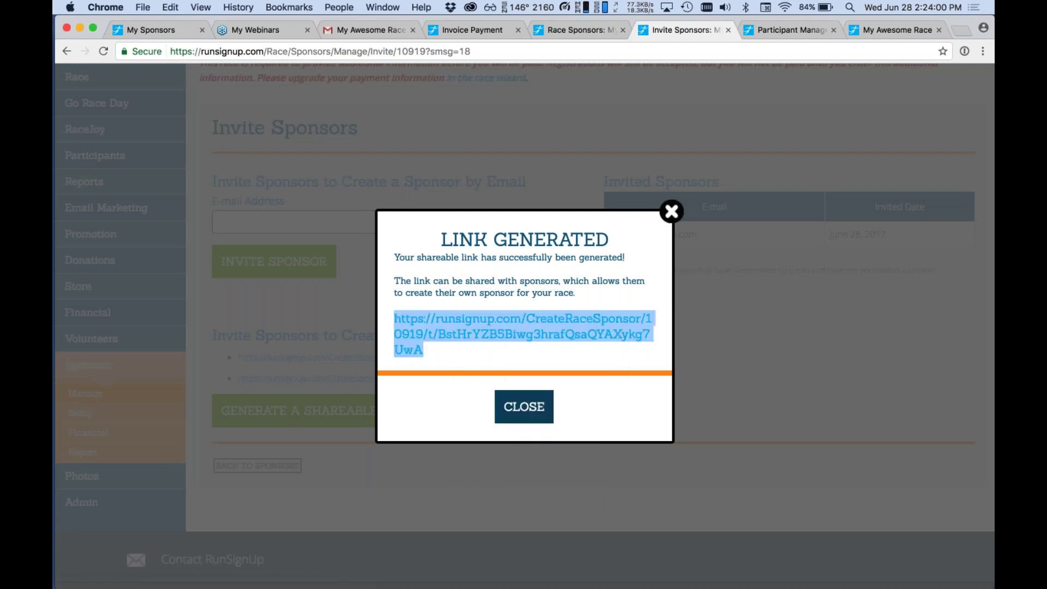
key(super+shift+n)
key(super+v)
key(Return)
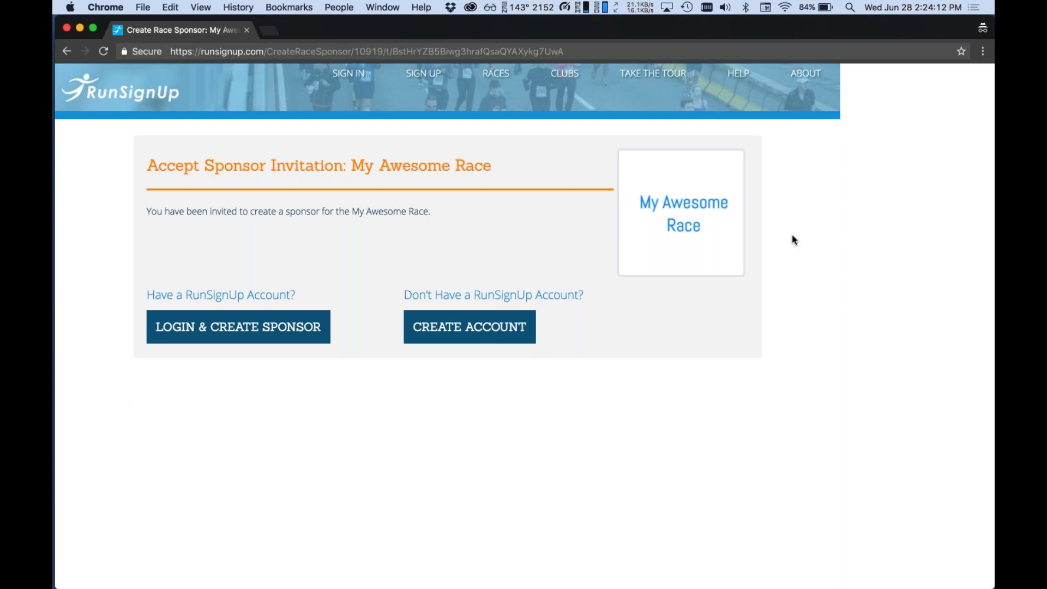
Load the invite link in a new tab and review the Gold, Silver and Bronze sponsorship levels.
key(super+w)
key(super+t)
key(super+v)
key(Return)
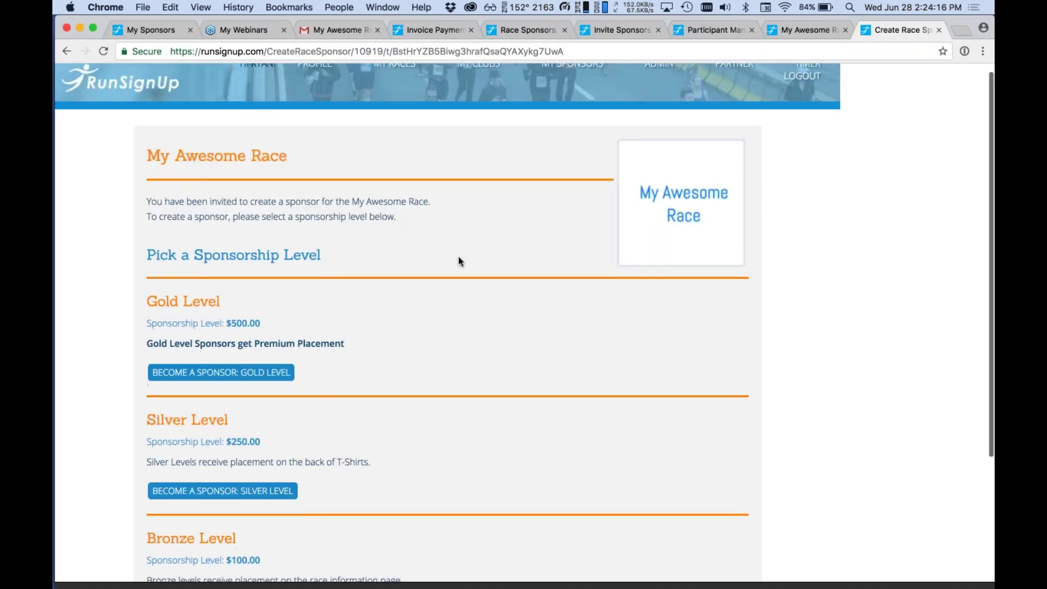
scroll(458, 262, down, 3)
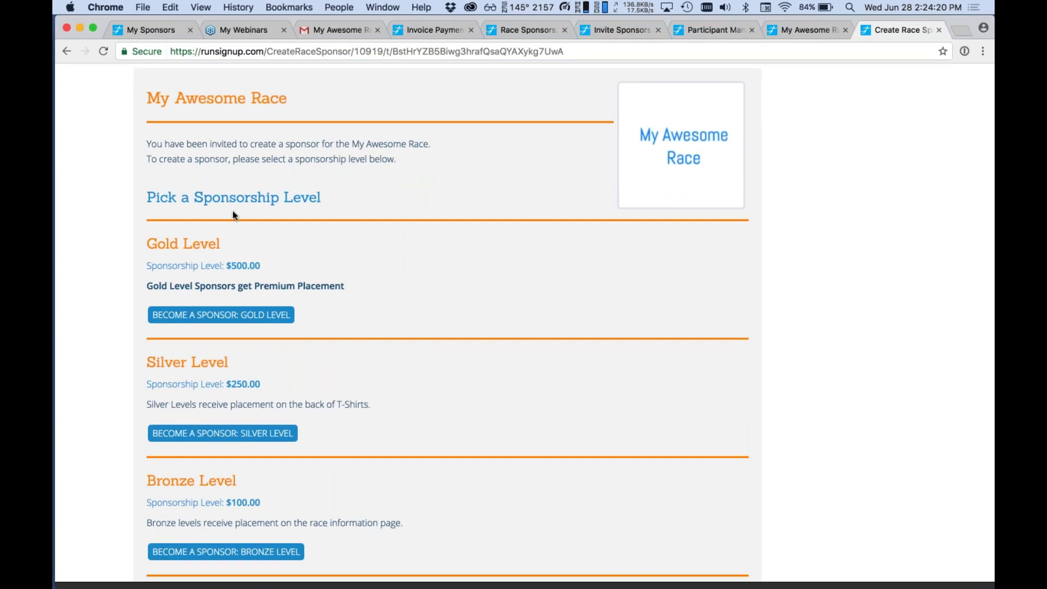
scroll(267, 519, down, 5)
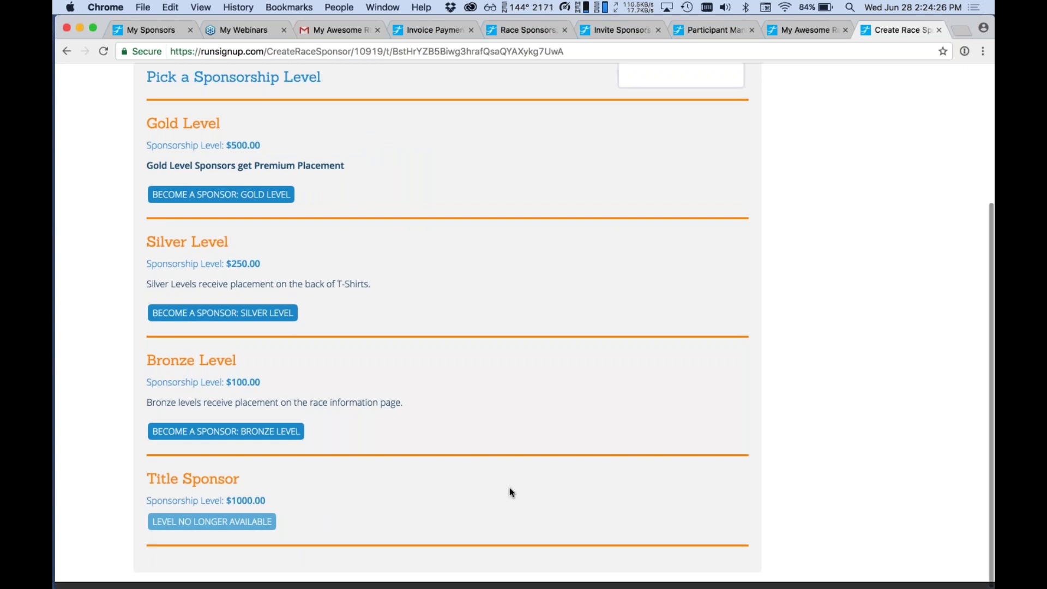
scroll(290, 499, up, 1)
scroll(290, 498, up, 5)
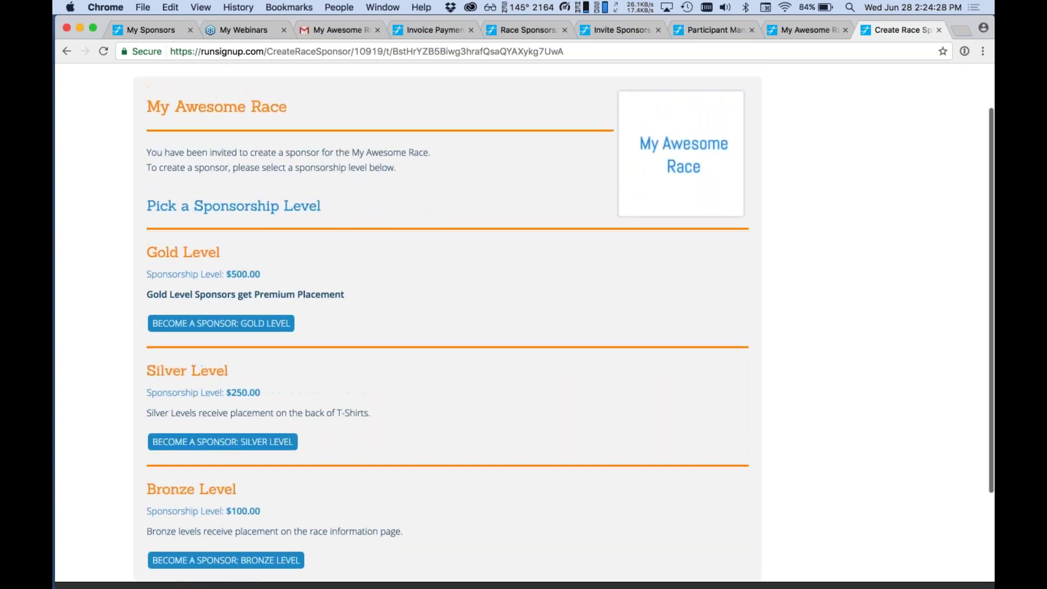
Read the 'Invitation to Create Sponsor' e-mail in the Gmail inbox.
click(324, 30)
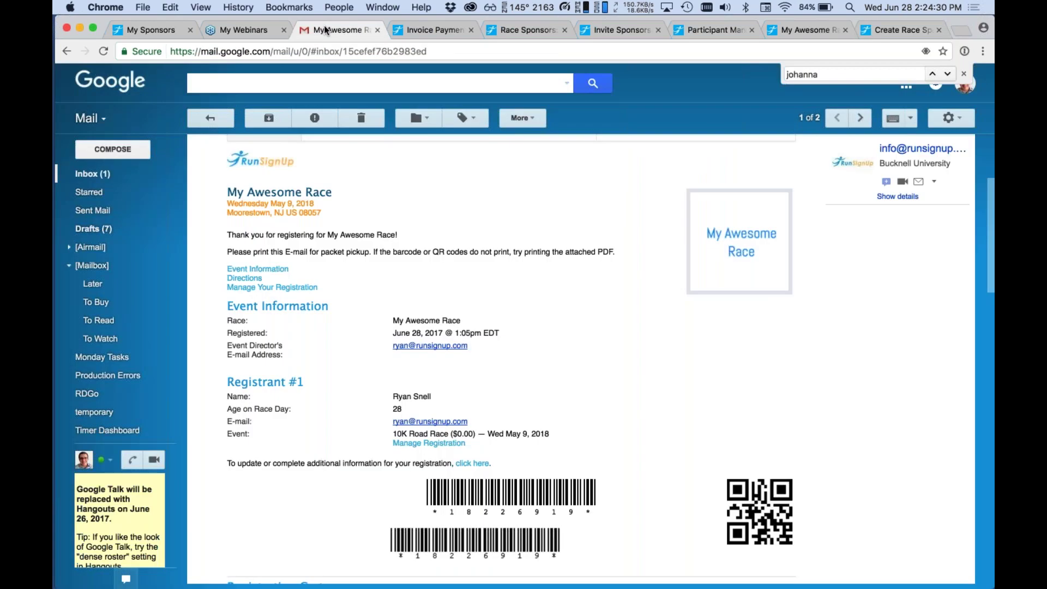
click(94, 173)
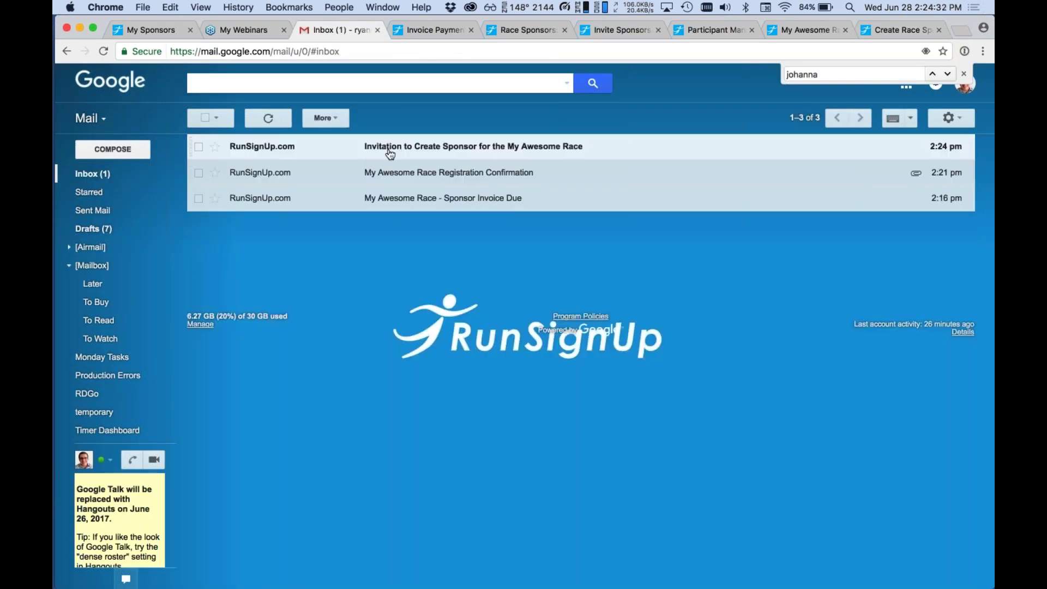
click(404, 149)
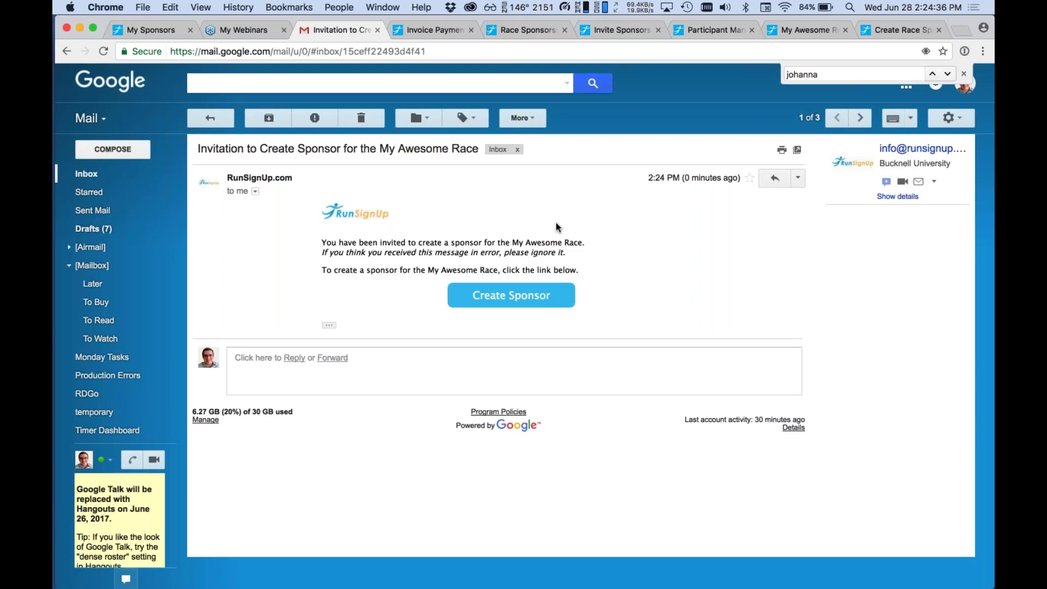
Cycle through the sponsor sign-up and invoice tabs back to the Manage Sponsors page.
click(794, 33)
key(ctrl+Tab)
key(ctrl+shift+Tab)
key(ctrl+shift+Tab)
key(ctrl+Tab)
key(ctrl+Tab)
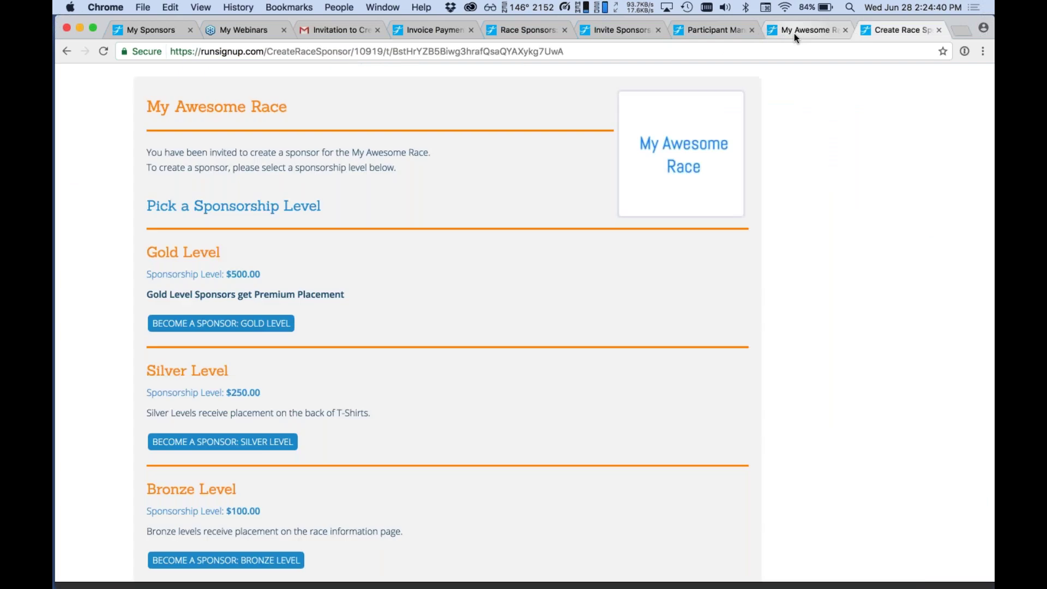
click(403, 33)
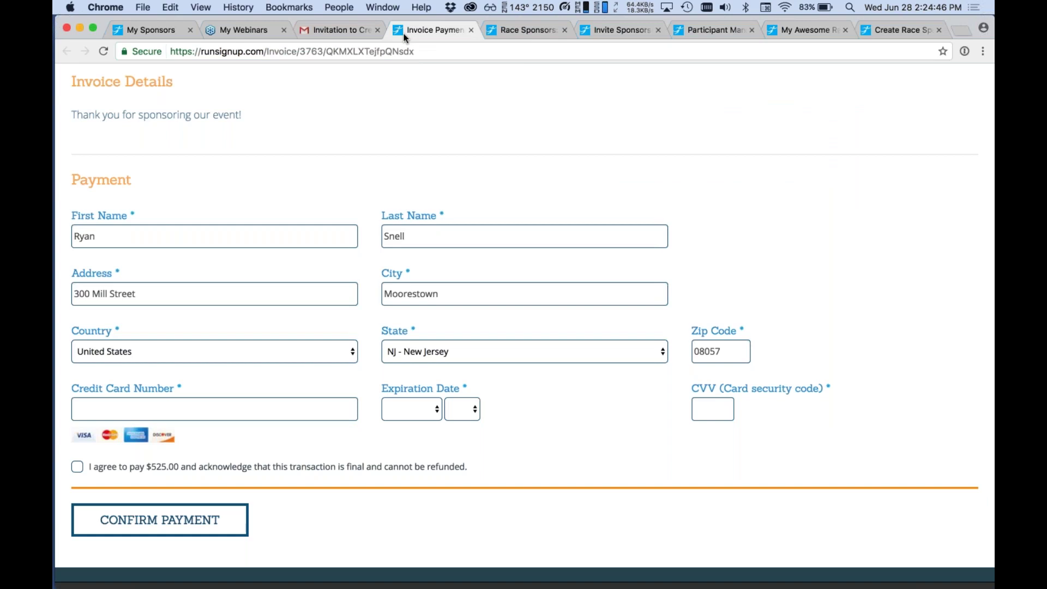
click(526, 30)
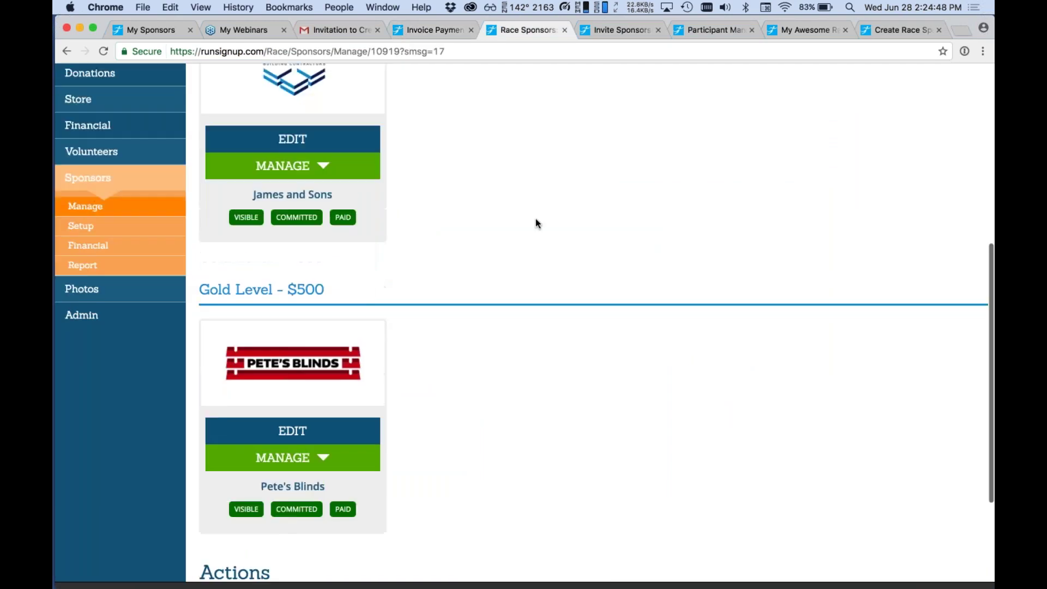
Invite the sponsor contact's e-mail address to access and edit James and Sons' sponsorship.
click(295, 279)
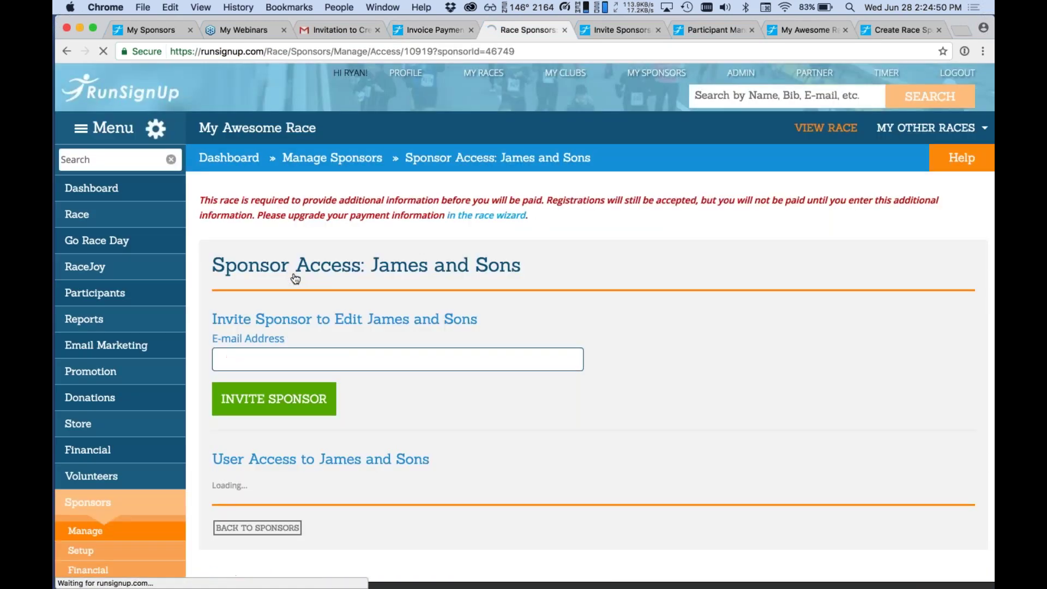
click(320, 354)
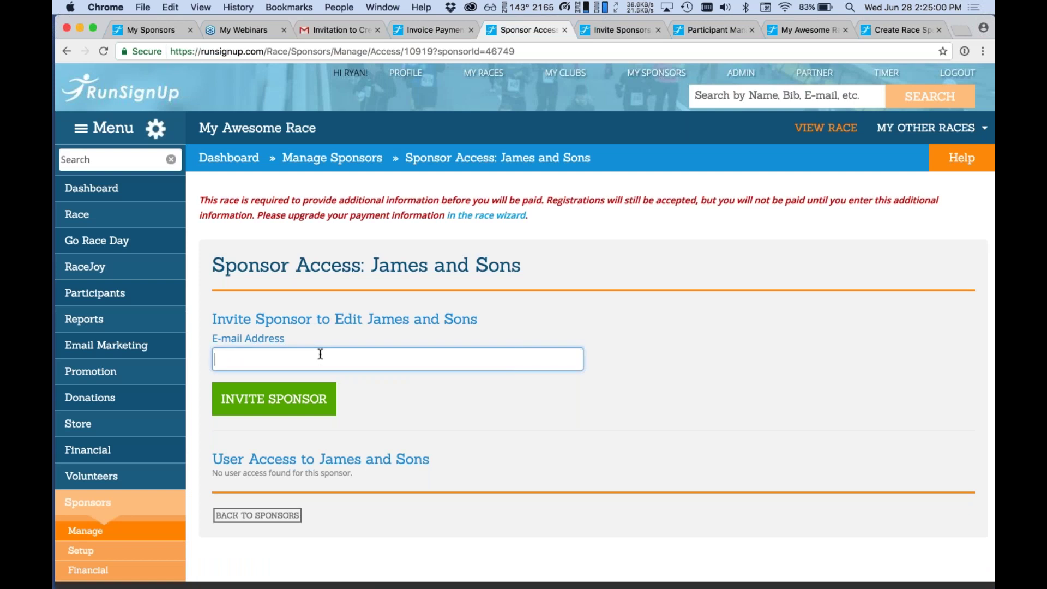
click(288, 414)
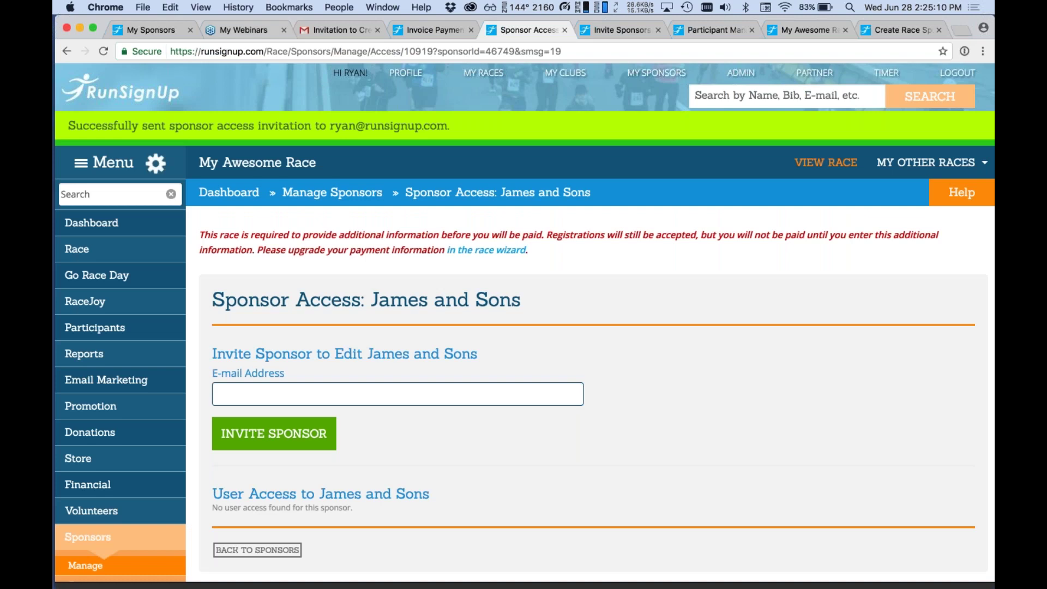
click(338, 29)
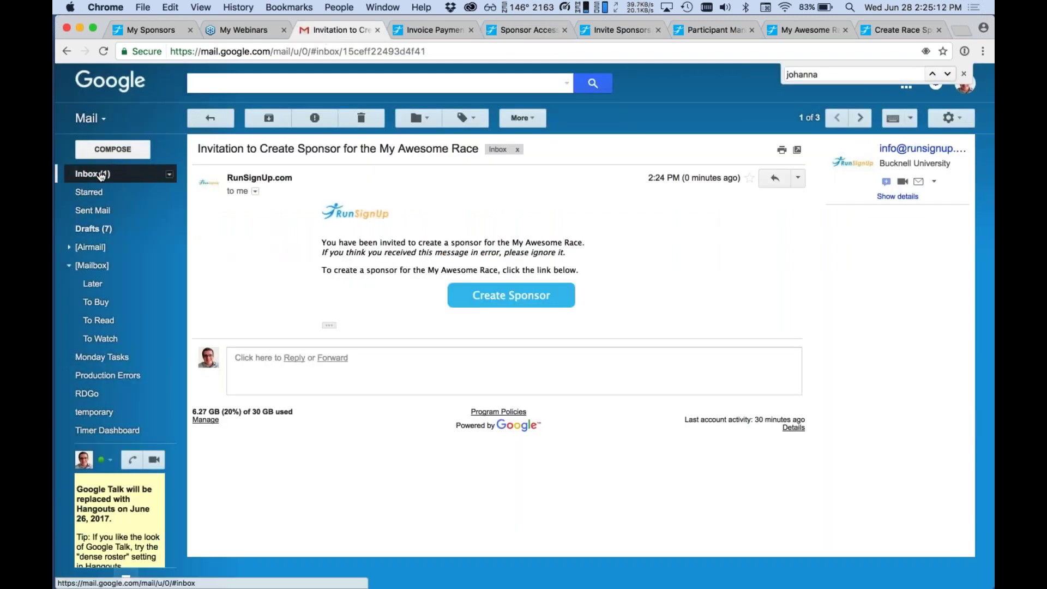
Open the Sponsor Access Invite e-mail and accept the James and Sons edit invitation.
click(100, 175)
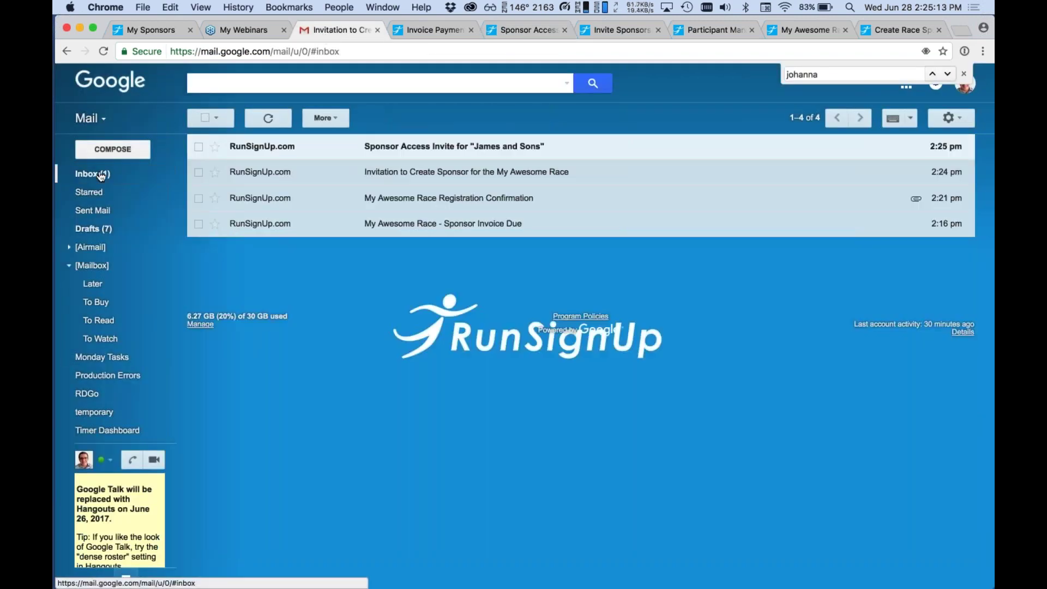
click(421, 153)
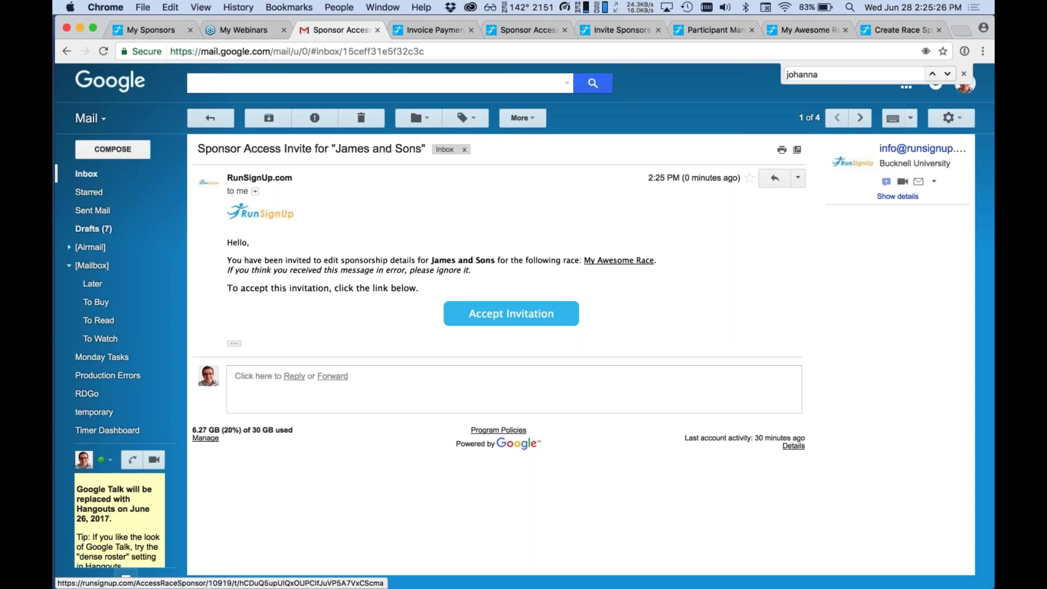
click(511, 313)
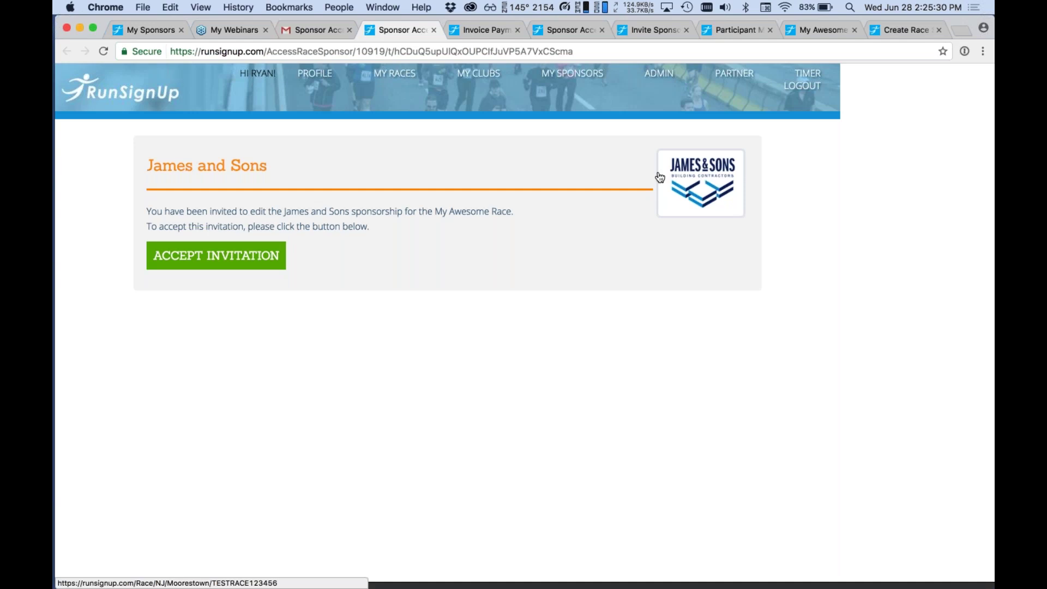
click(216, 256)
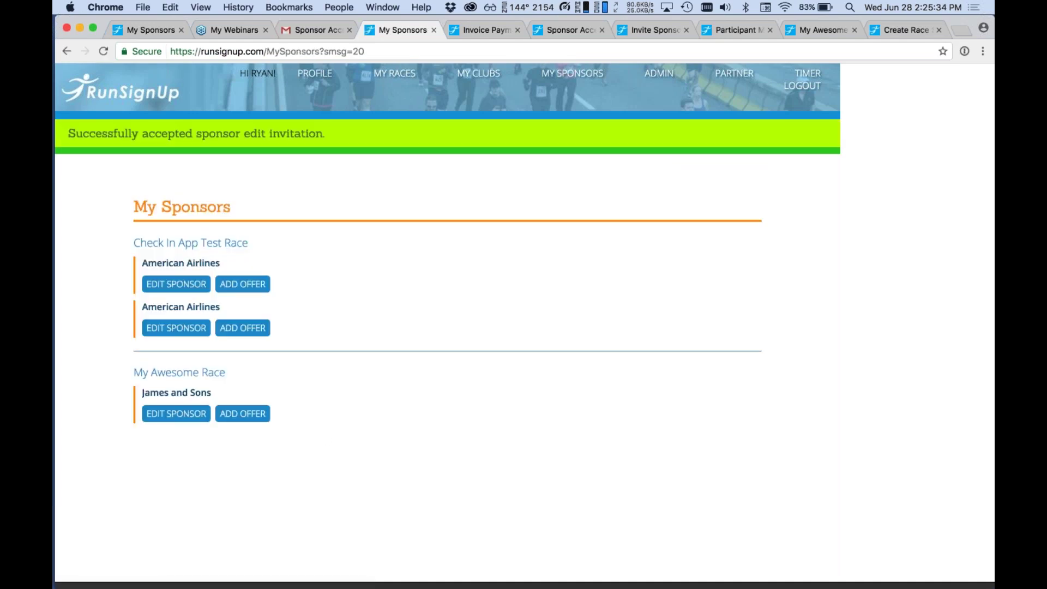
click(580, 77)
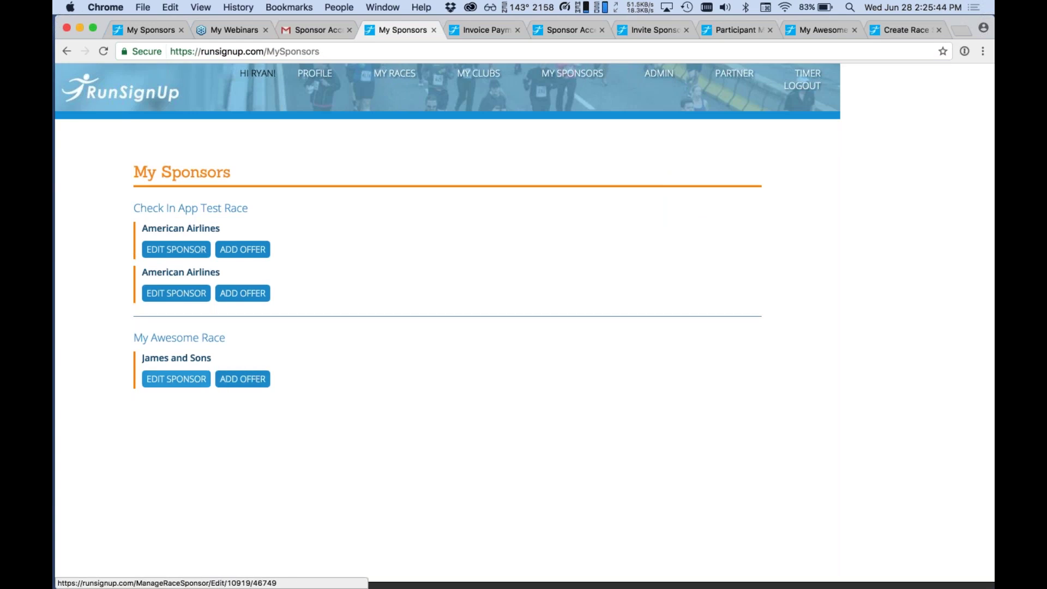
Give James and Sons the bold description 'sponsor details go here.' and save the sponsor.
click(191, 381)
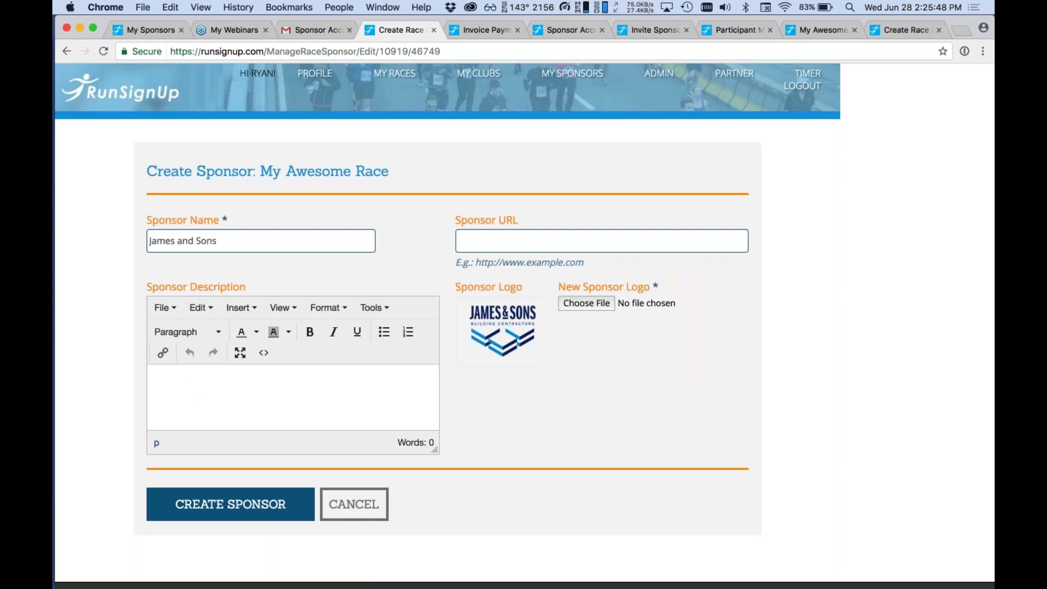
click(309, 332)
text(sponsor detai)
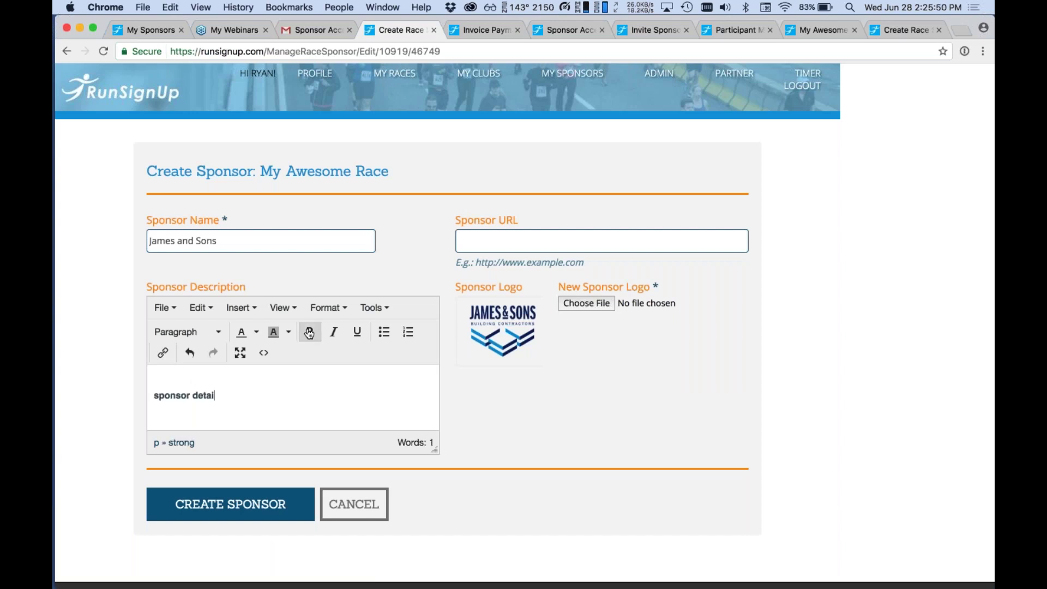
text(ls go here.)
click(164, 501)
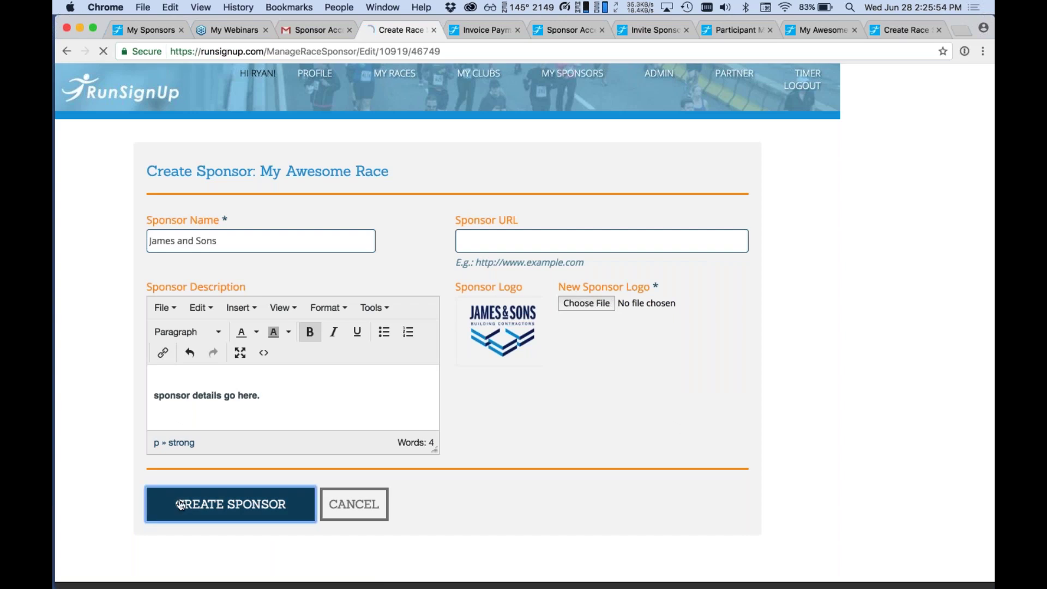
Look over the registration, race page and sponsorship-level tabs, then return to Sponsor Access.
click(709, 31)
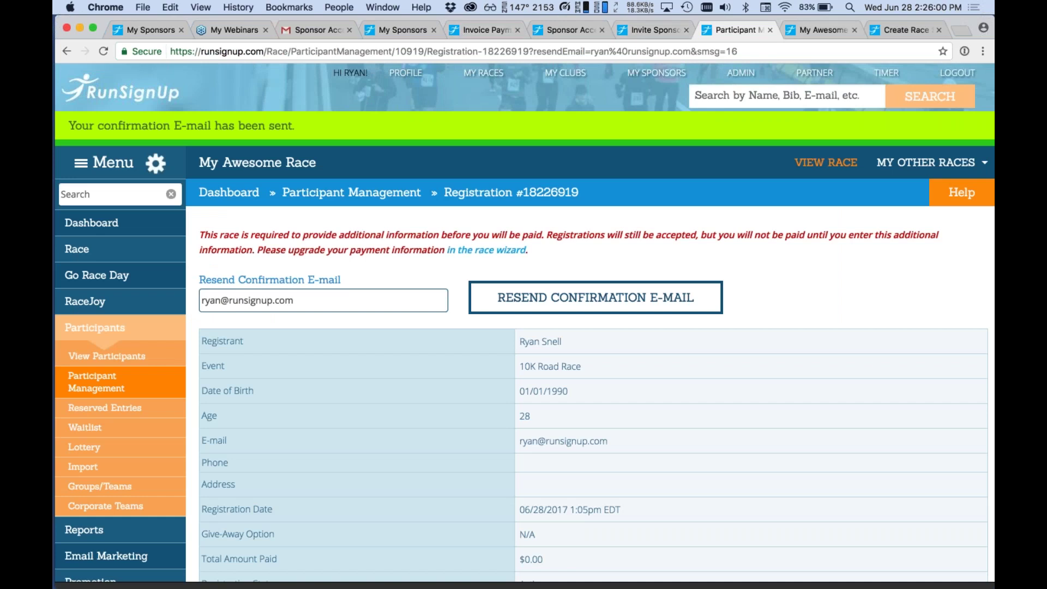
click(818, 30)
click(872, 31)
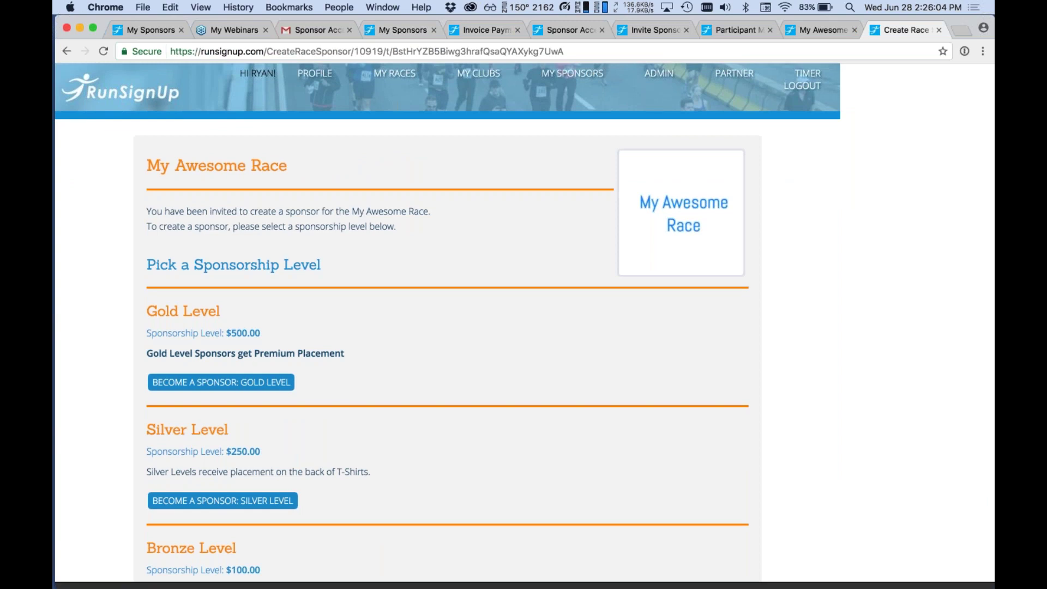
click(543, 33)
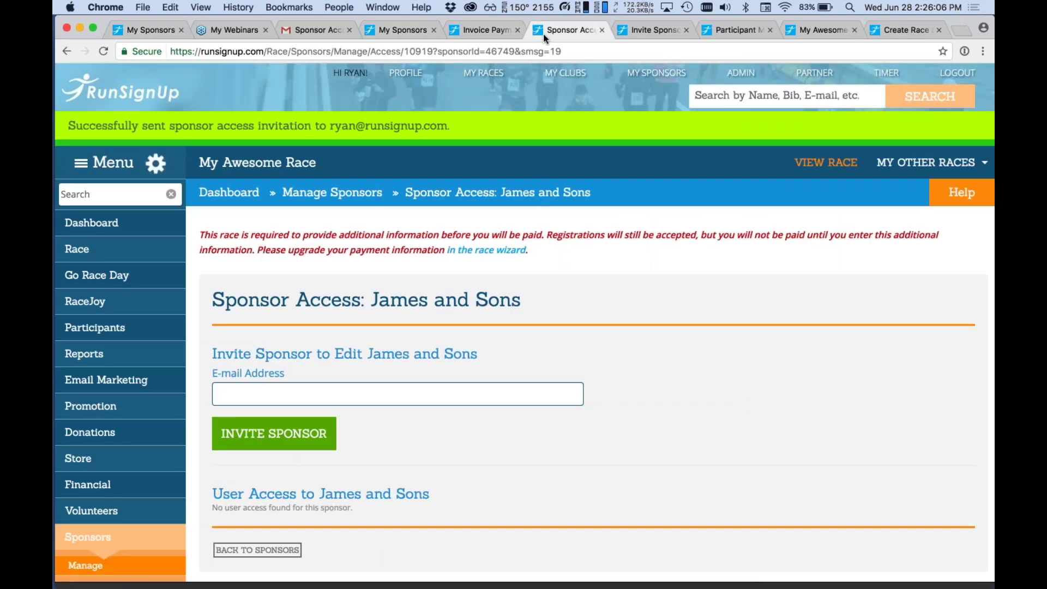
scroll(202, 374, down, 4)
Go to the Sponsor Display settings under Sponsors > Setup.
mouse_move(126, 378)
click(223, 357)
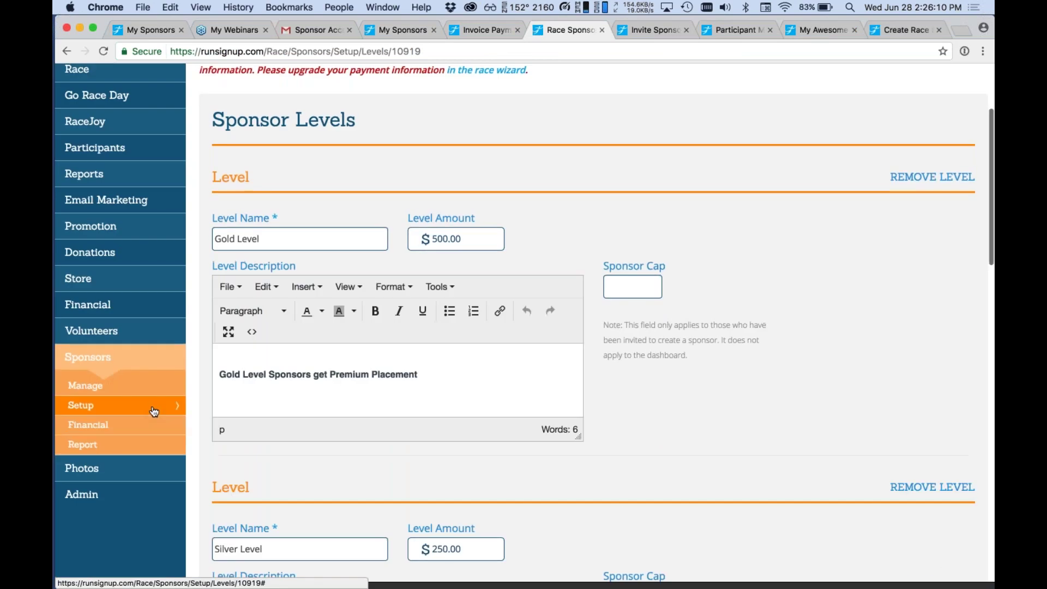
mouse_move(154, 412)
click(212, 408)
scroll(524, 327, down, 2)
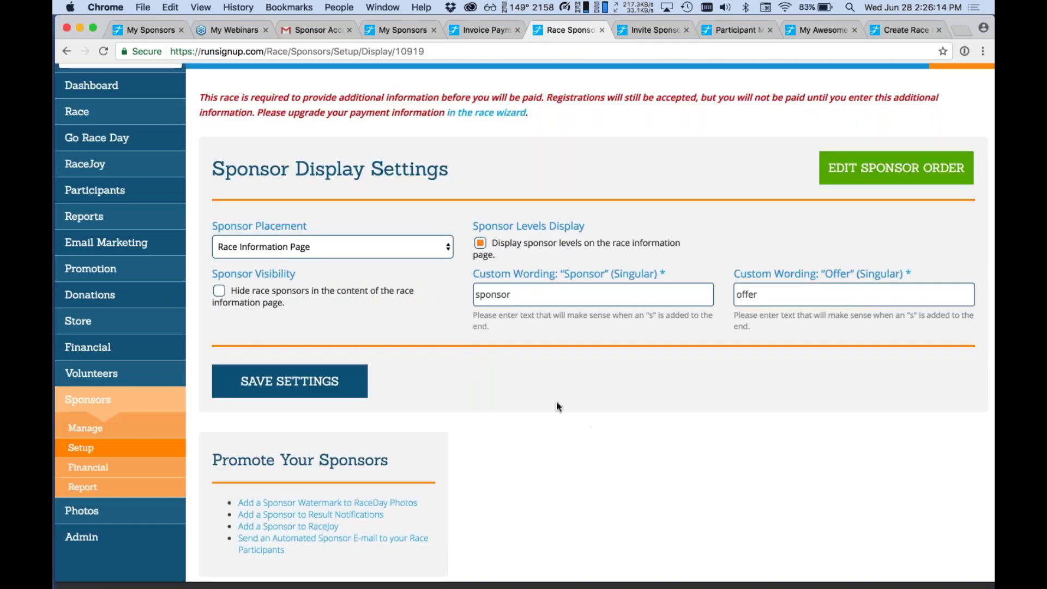
scroll(399, 239, up, 2)
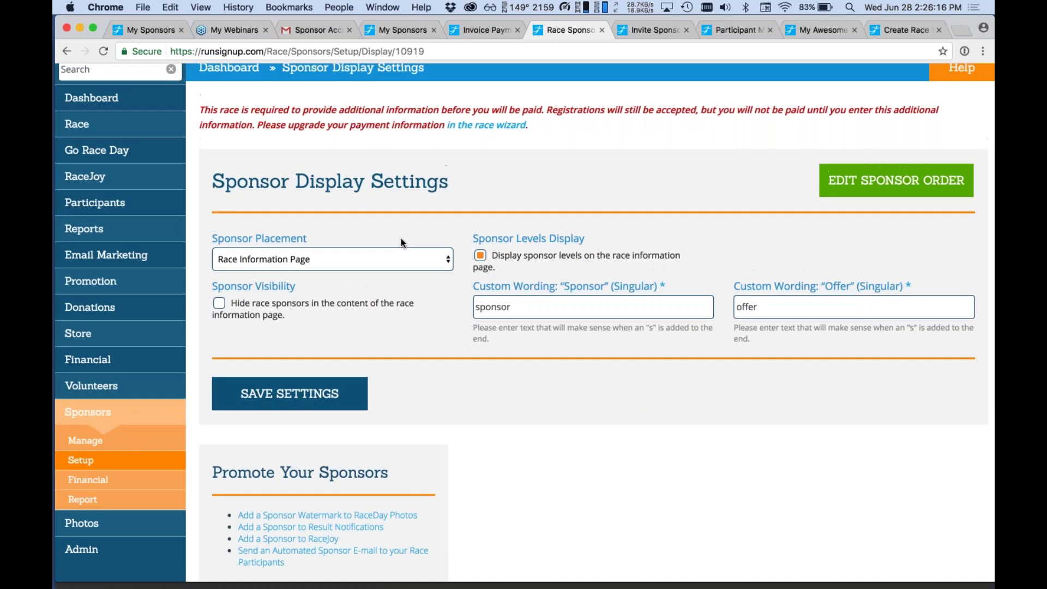
Place sponsors in the right column of all pages, hide them from race information, and save.
click(385, 287)
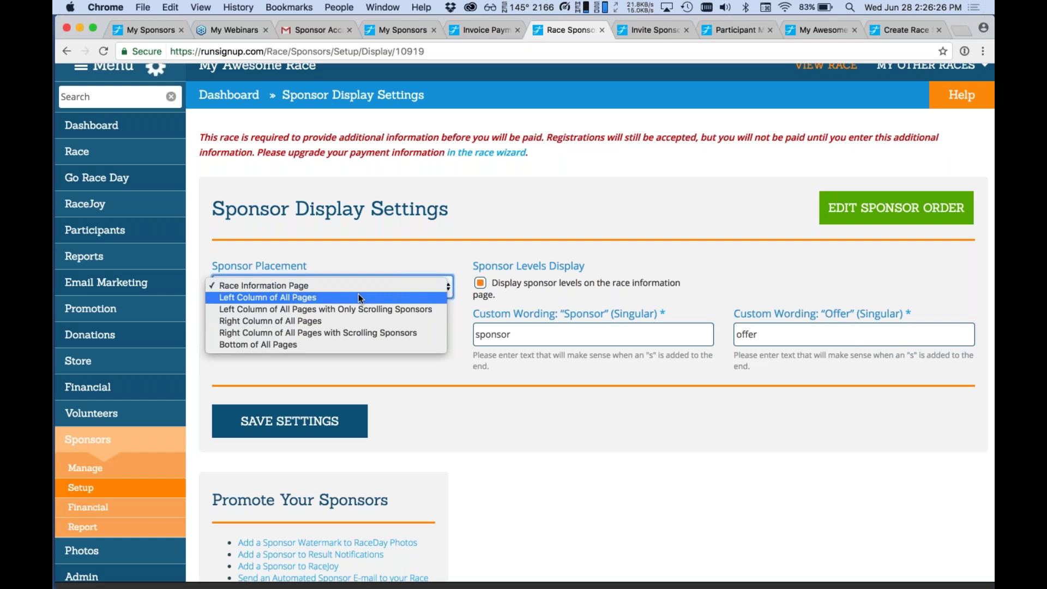
click(354, 322)
click(526, 276)
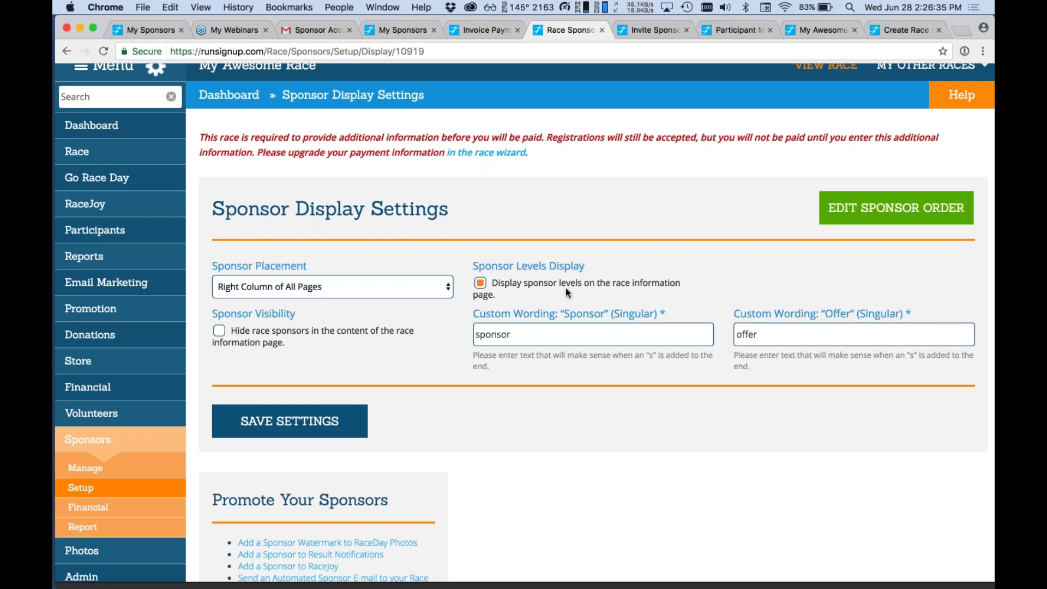
click(479, 284)
click(348, 333)
click(510, 283)
click(289, 421)
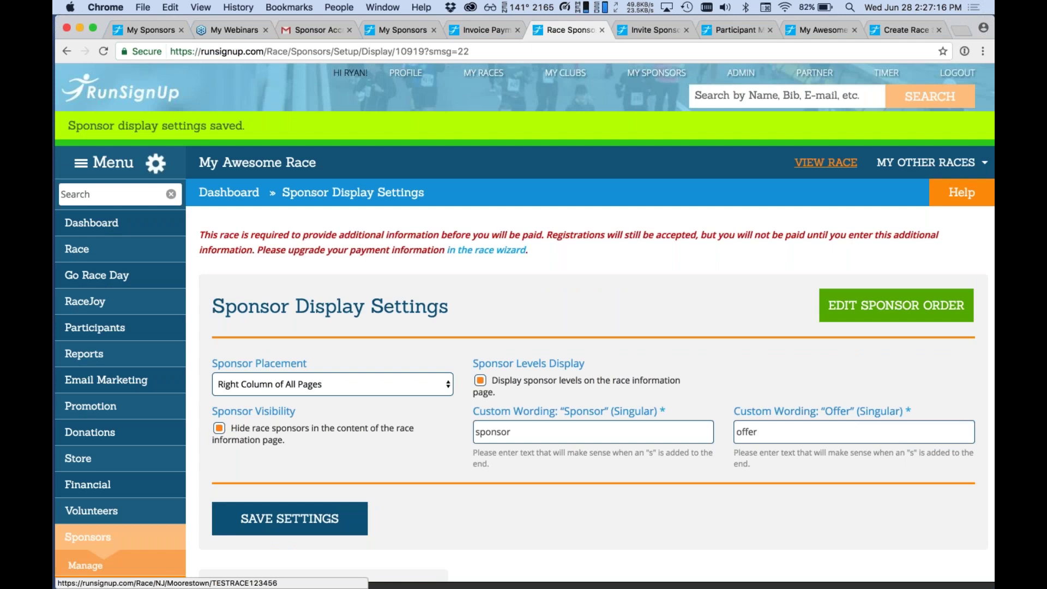
View the public race page's right column listing James and Sons and Pete's Blinds.
click(826, 162)
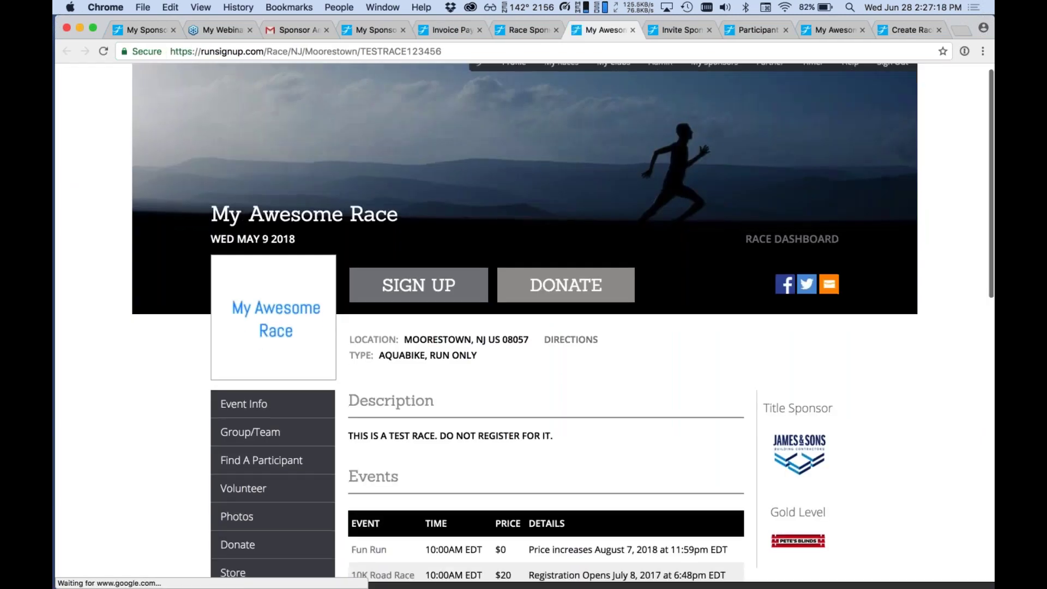
scroll(523, 322, down, 5)
scroll(826, 170, down, 7)
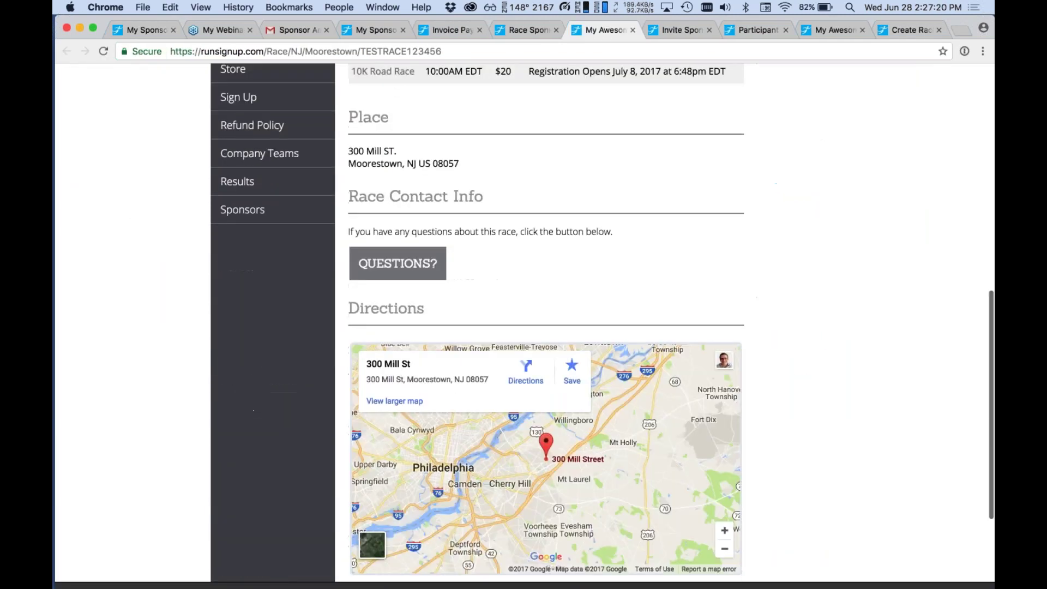
scroll(826, 171, up, 4)
scroll(484, 290, up, 4)
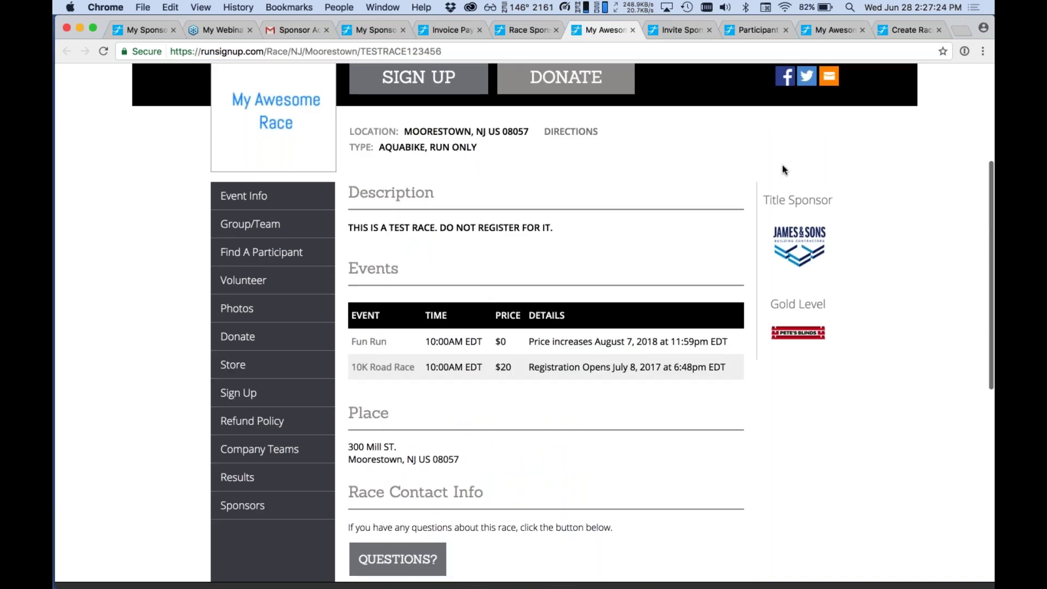
scroll(783, 170, down, 5)
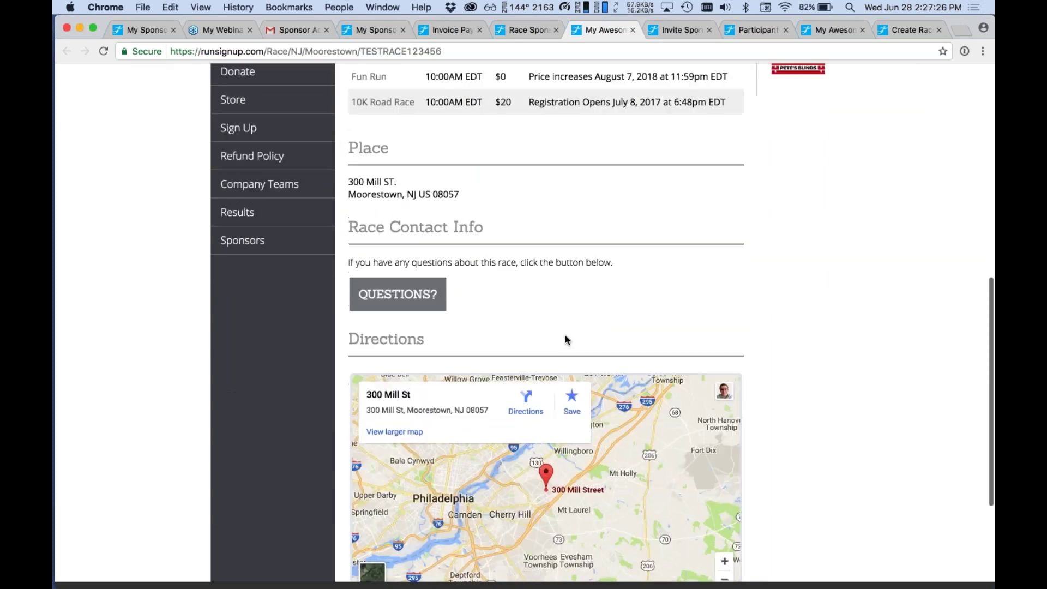
Go back to the sponsor settings and review the sponsor Payments list.
click(524, 30)
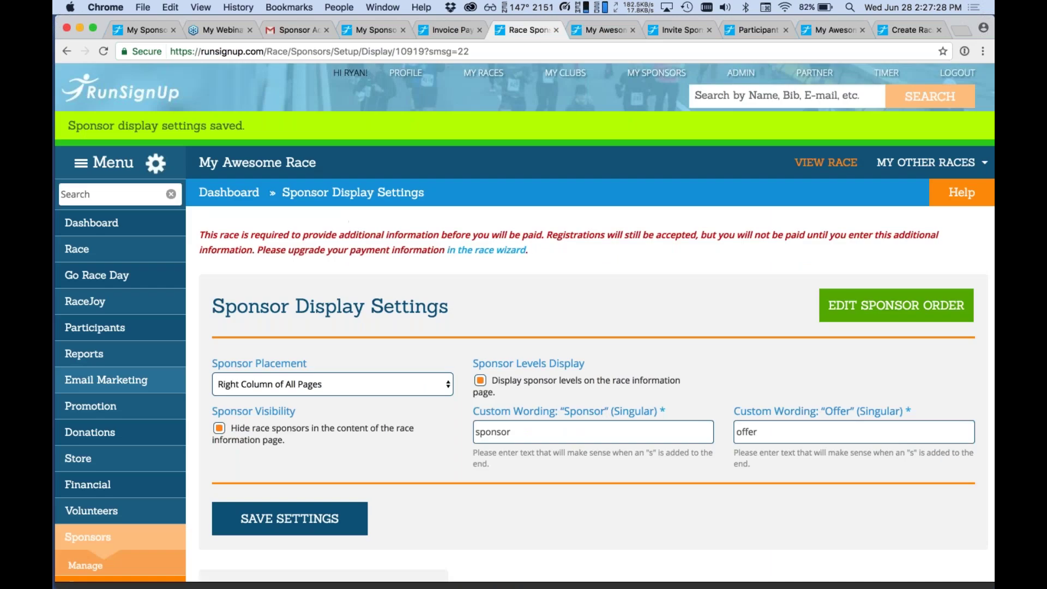
scroll(126, 382, down, 5)
mouse_move(129, 368)
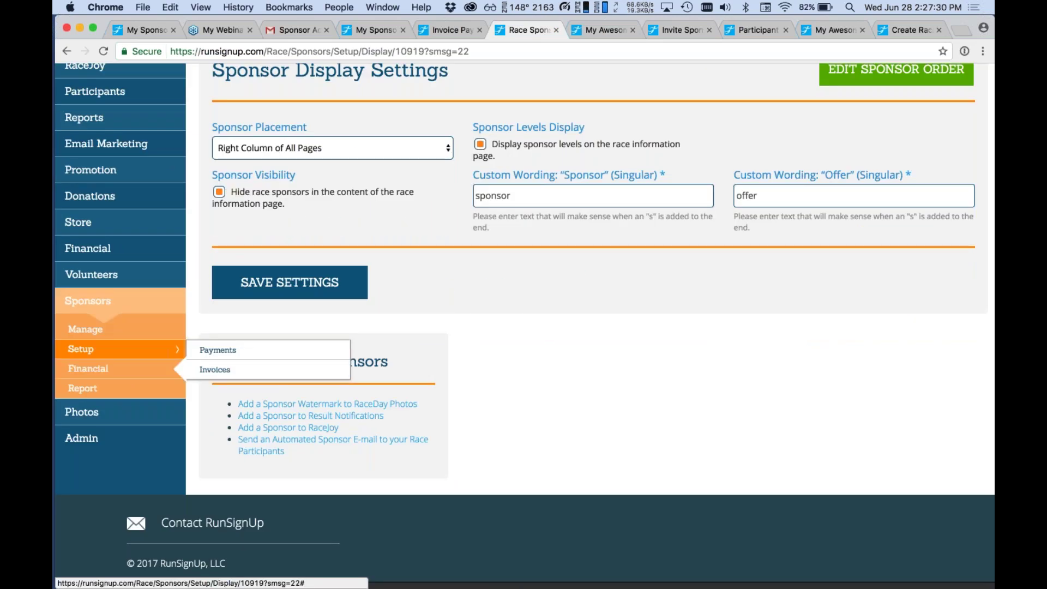
click(226, 349)
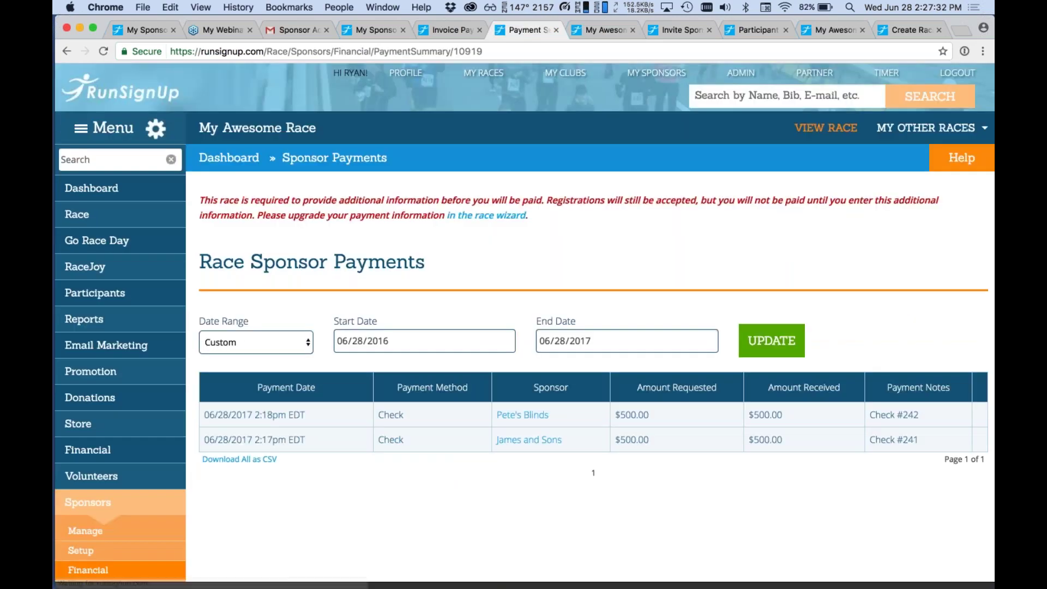
scroll(524, 322, down, 3)
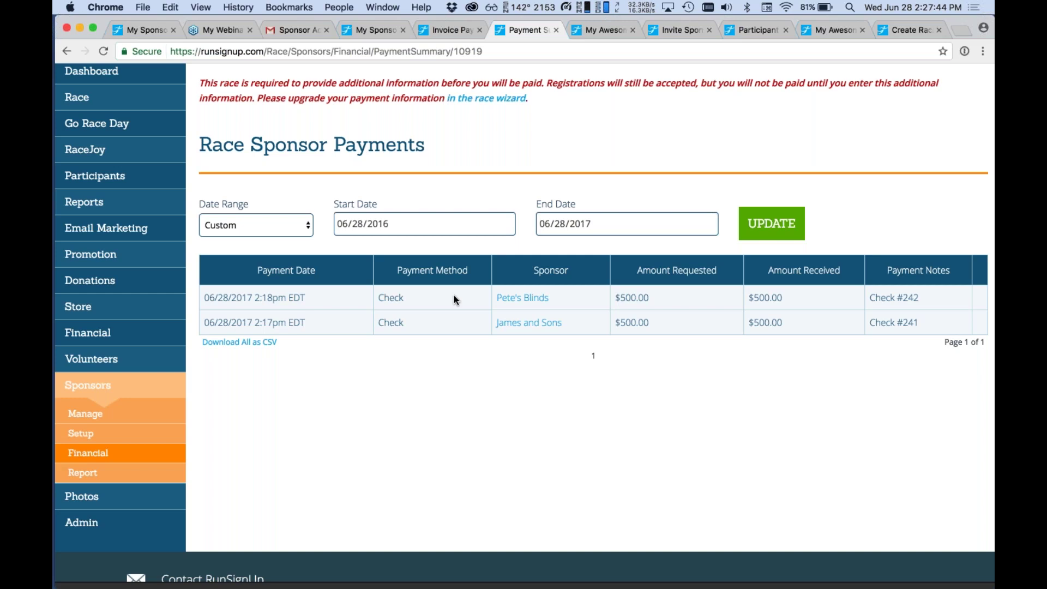
Bring up the sponsor Invoices list showing the unpaid $500 James and Sons invoice.
mouse_move(154, 457)
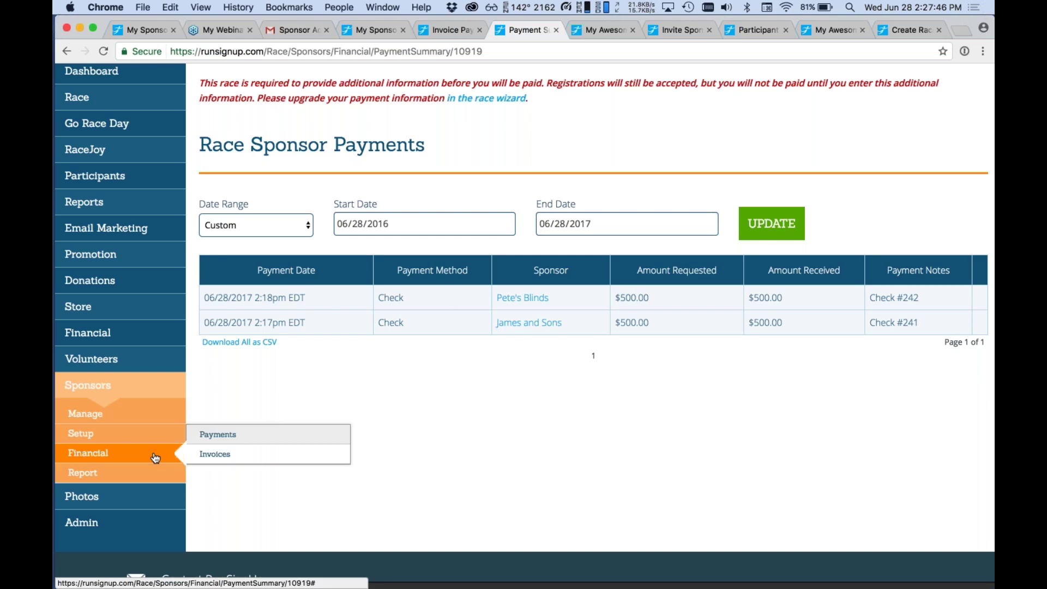
click(217, 459)
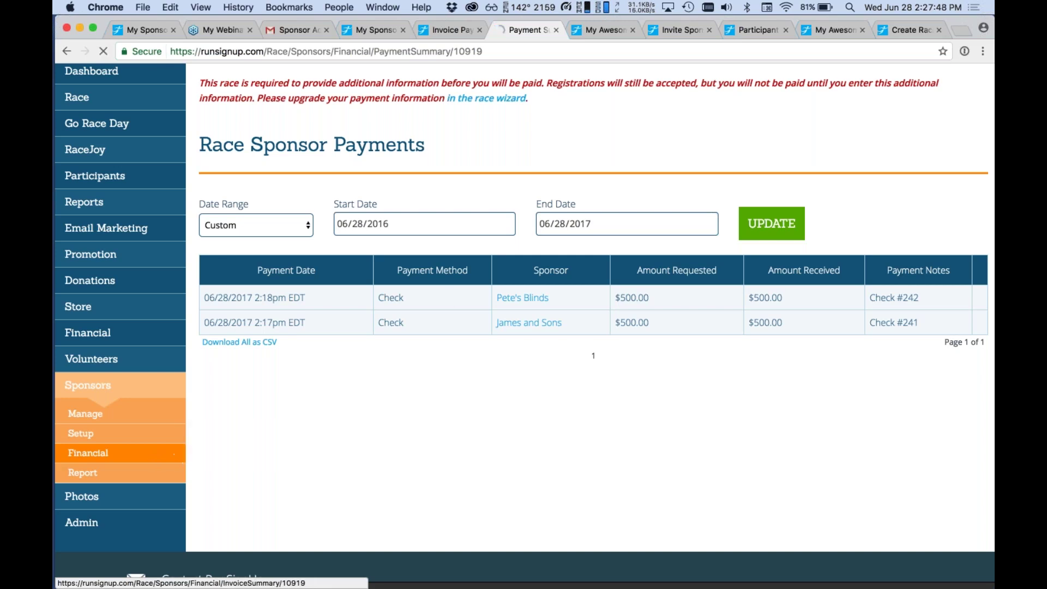
scroll(523, 322, down, 5)
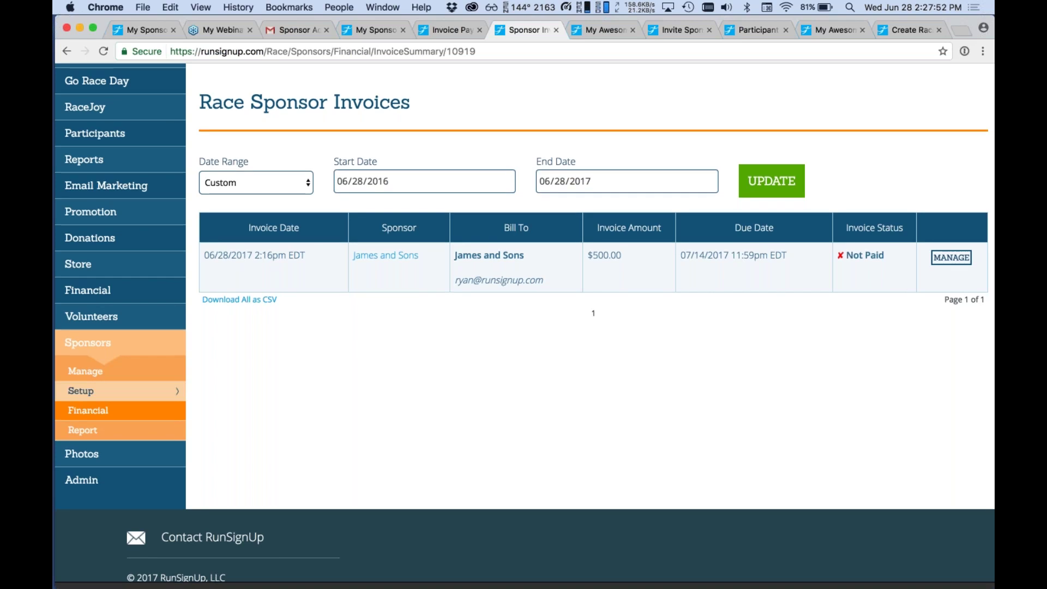
View the Sponsors Report with James and Sons and Pete's Blinds committed, visible and $500 paid.
click(130, 440)
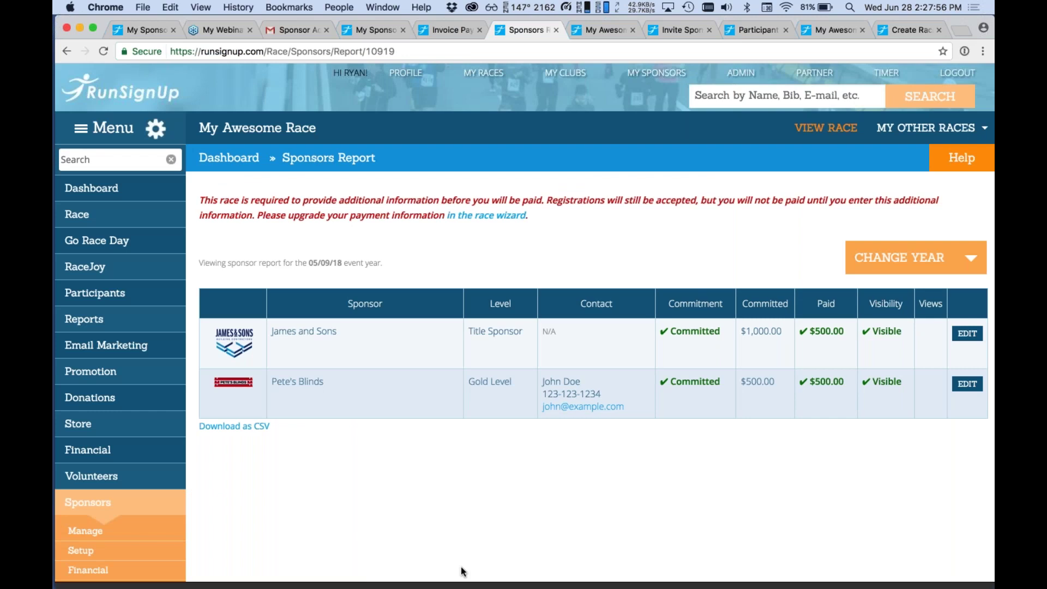
scroll(461, 567, down, 1)
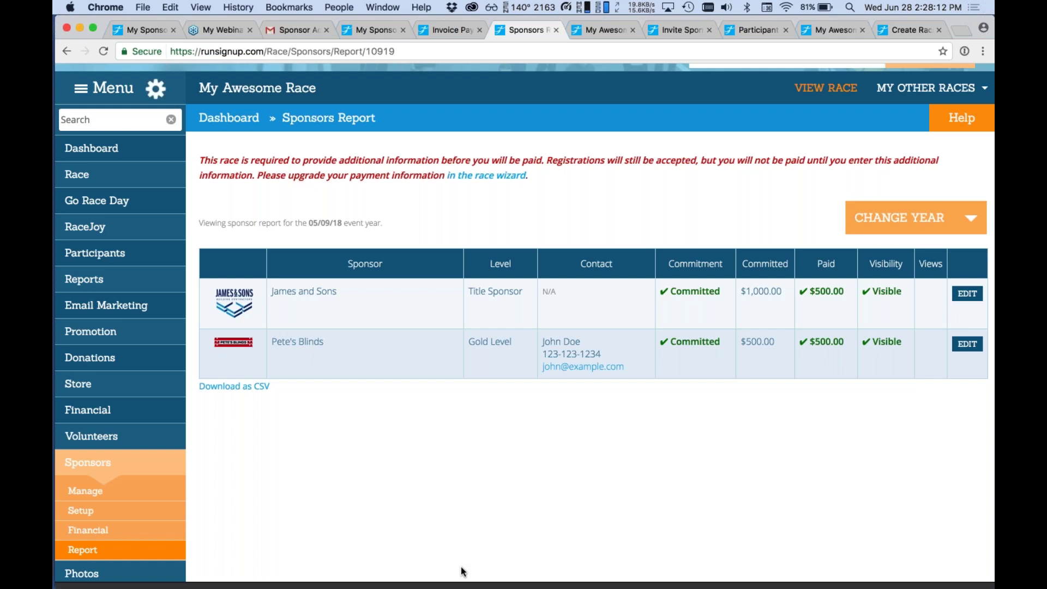
Review the James and Sons and Pete's Blinds cards on Manage Sponsors.
click(135, 495)
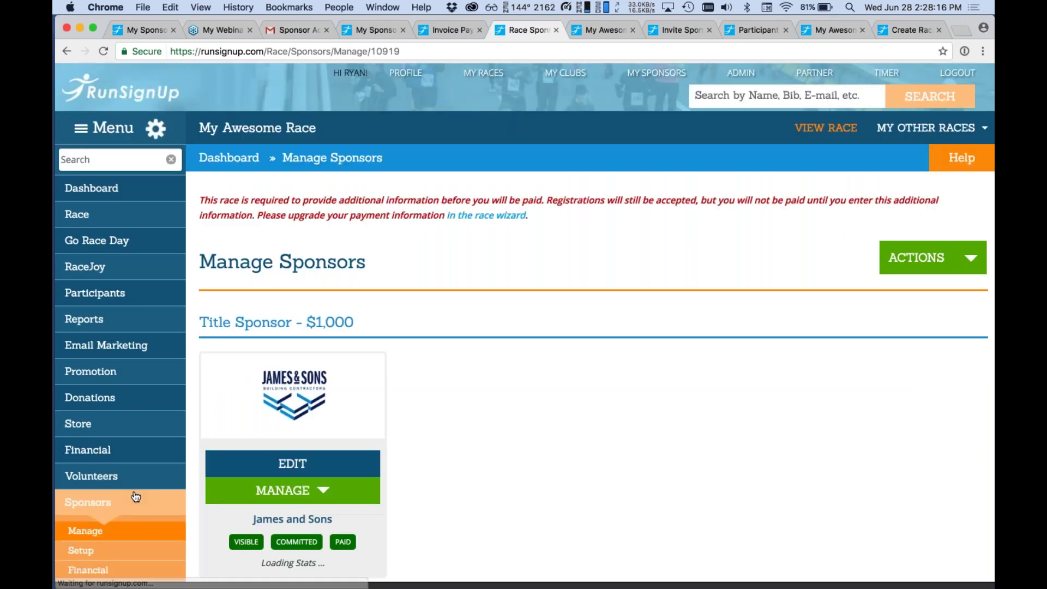
scroll(136, 496, down, 7)
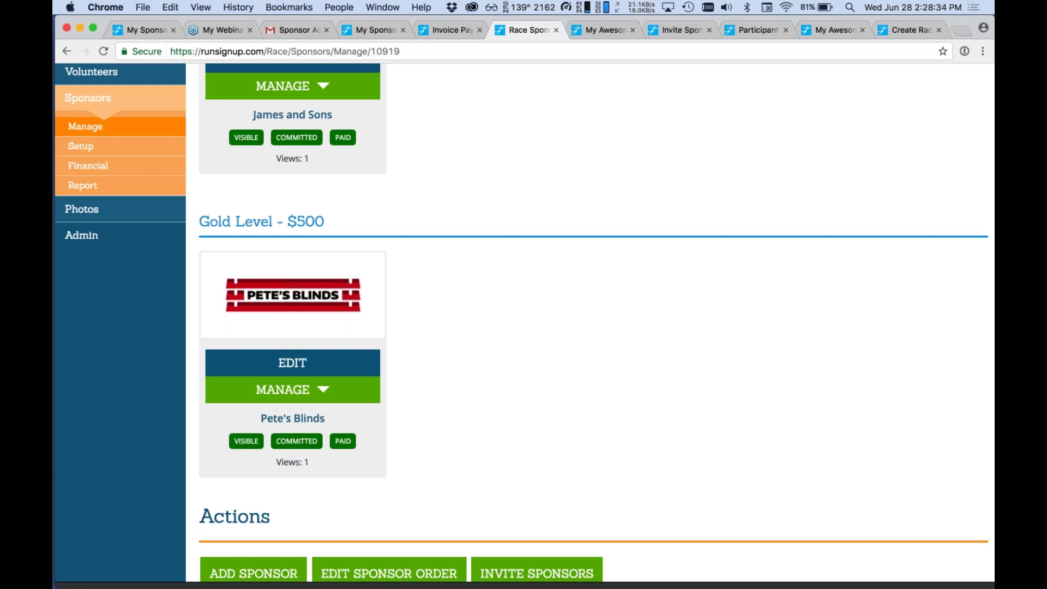
Switch the address to race id 21 and go to that race's public page.
double_click(386, 51)
text(21)
key(Return)
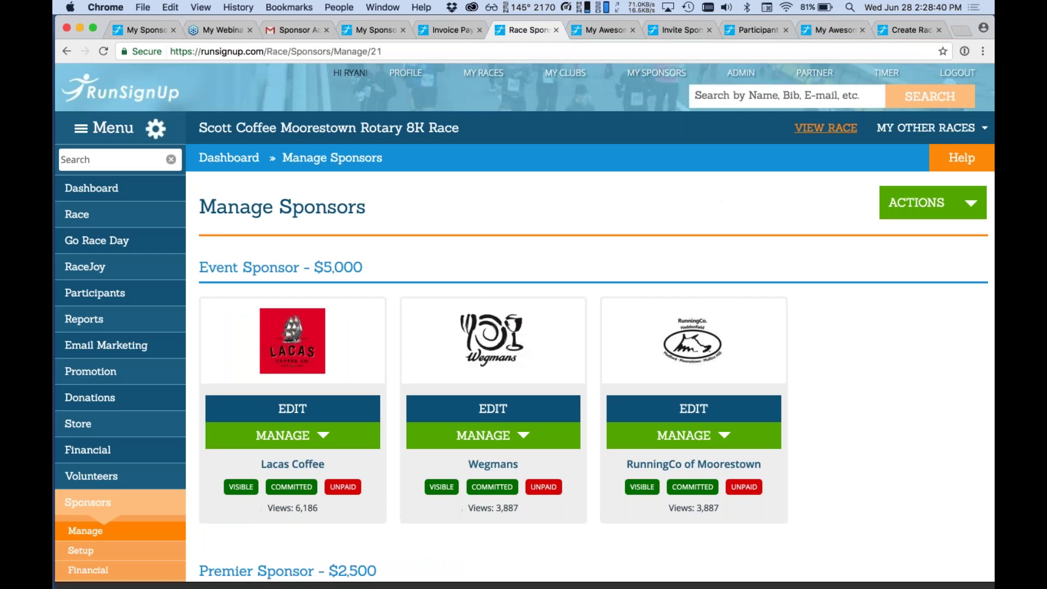
click(825, 128)
Scroll through the Scott Coffee Moorestown Rotary 8K sponsor logos grouped by level.
scroll(660, 115, down, 4)
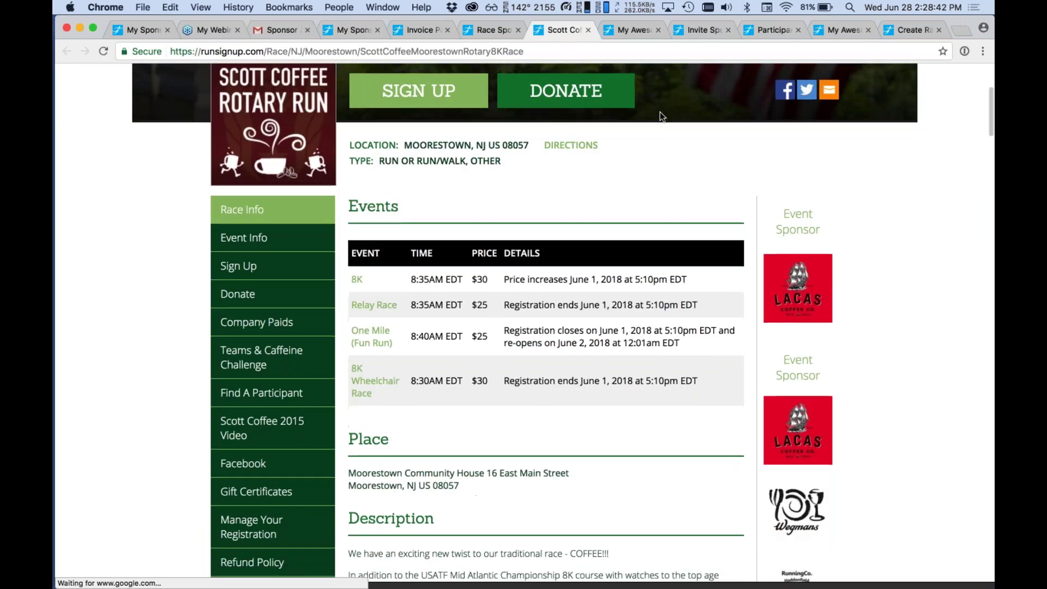
scroll(660, 112, down, 4)
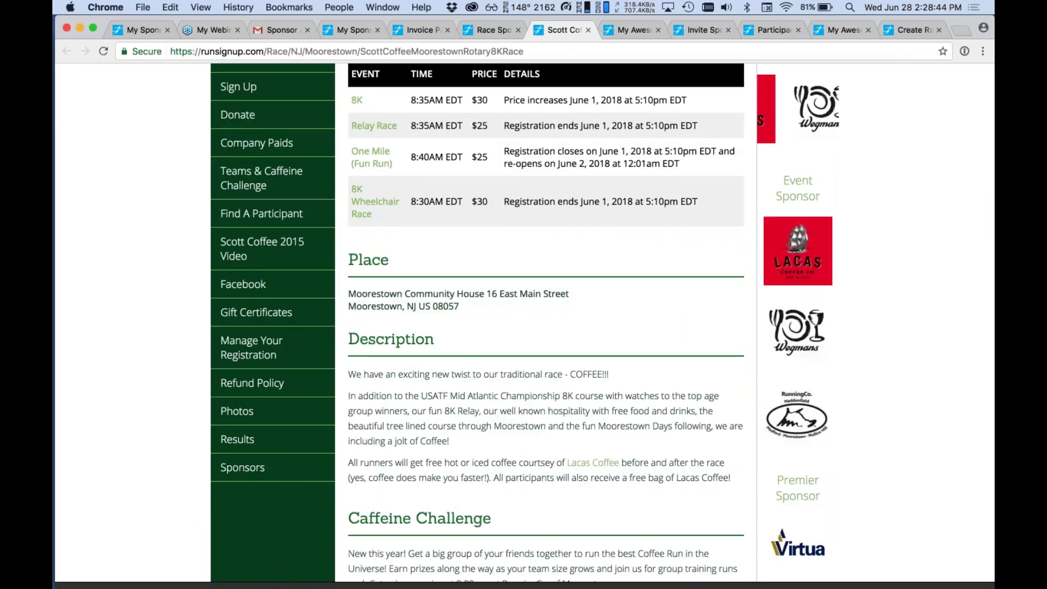
scroll(545, 321, up, 3)
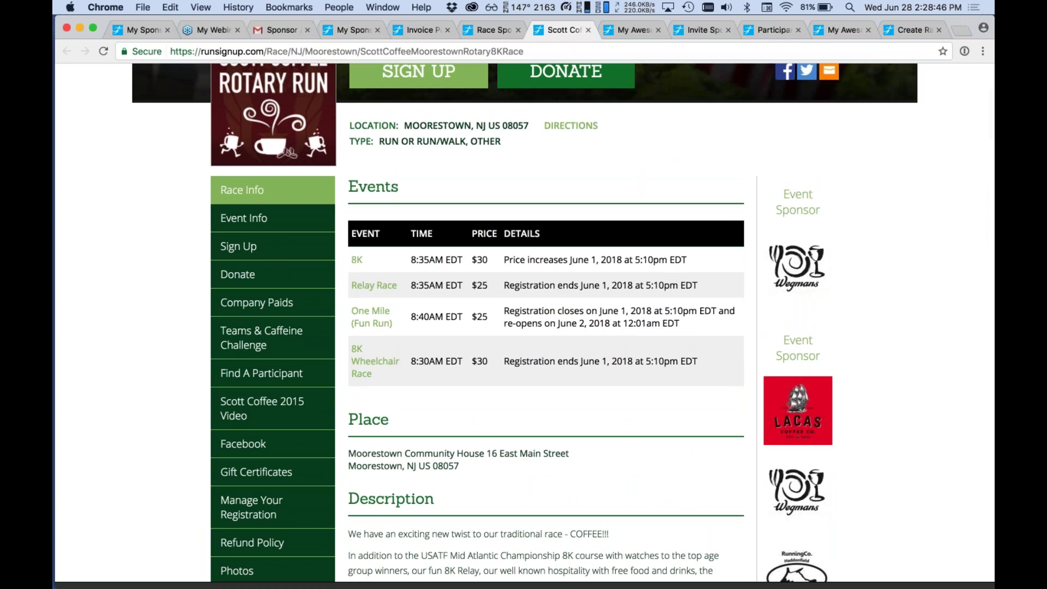
scroll(523, 322, down, 3)
scroll(524, 322, down, 10)
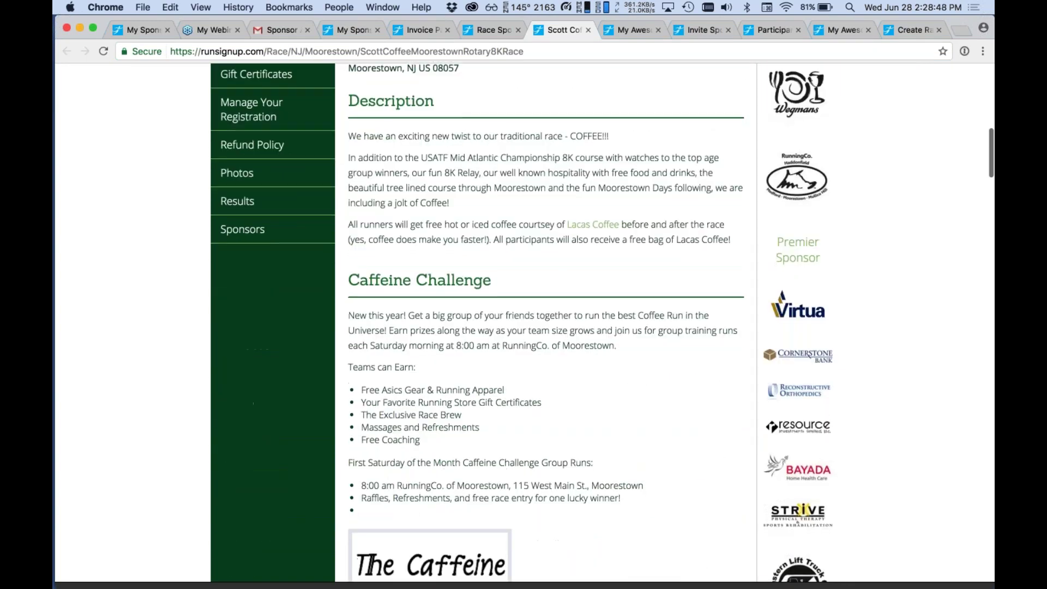
scroll(852, 435, down, 10)
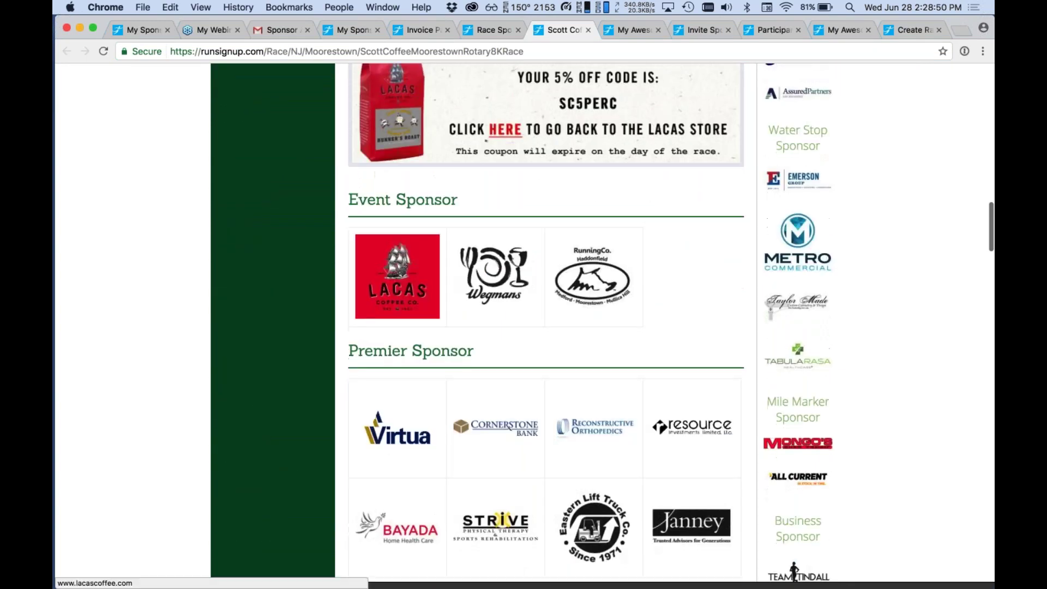
scroll(853, 438, down, 4)
scroll(852, 435, down, 5)
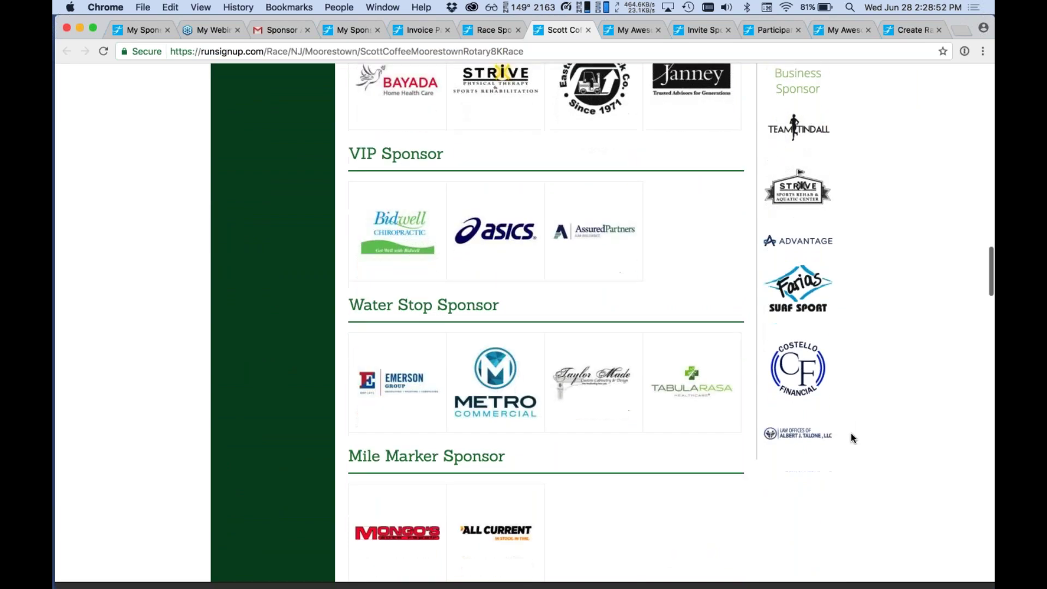
scroll(852, 435, down, 5)
scroll(852, 436, down, 3)
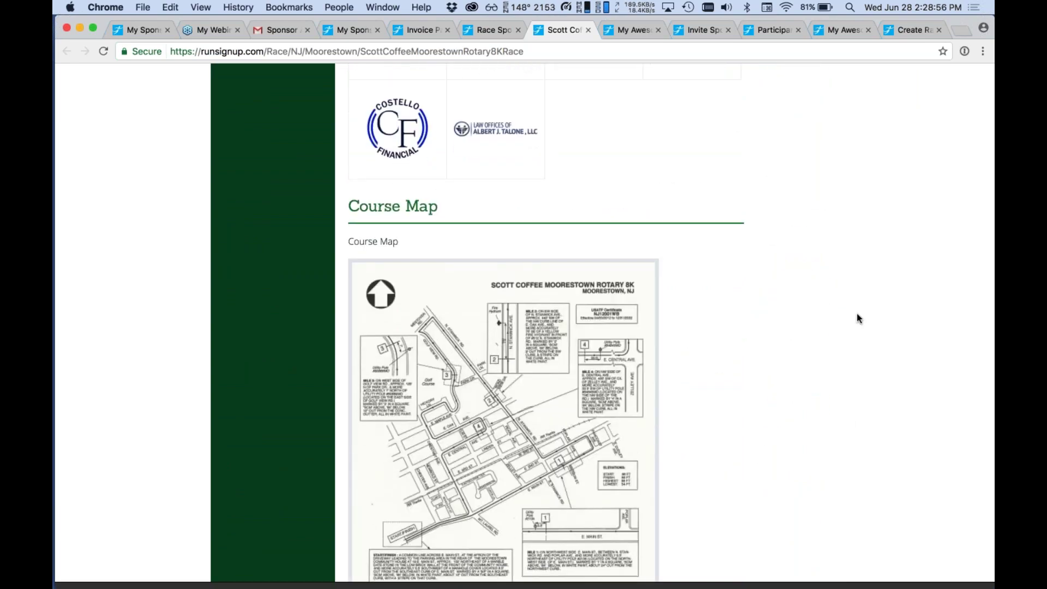
scroll(857, 315, up, 10)
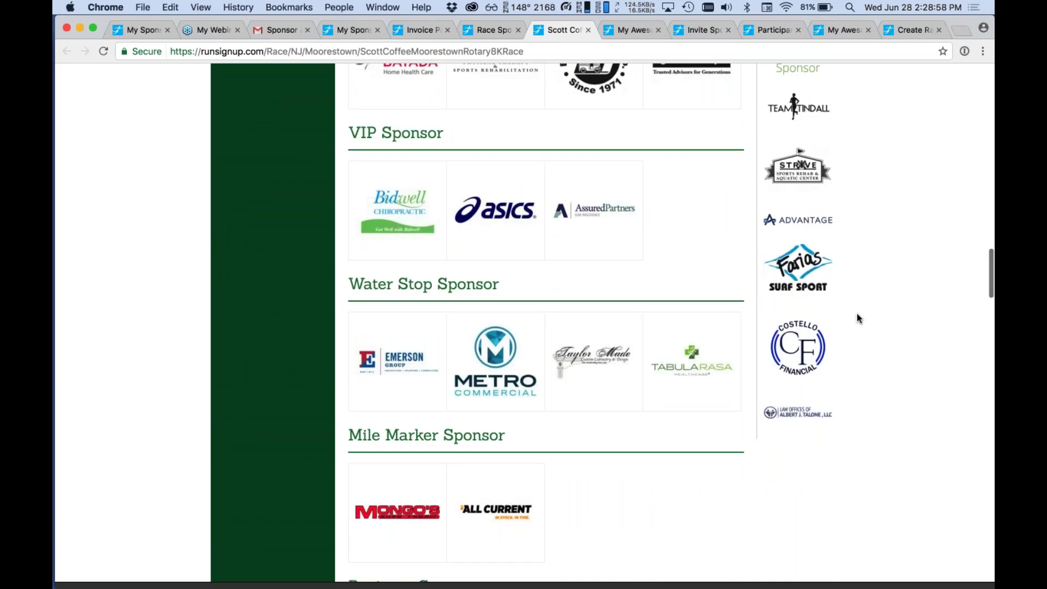
scroll(858, 315, down, 2)
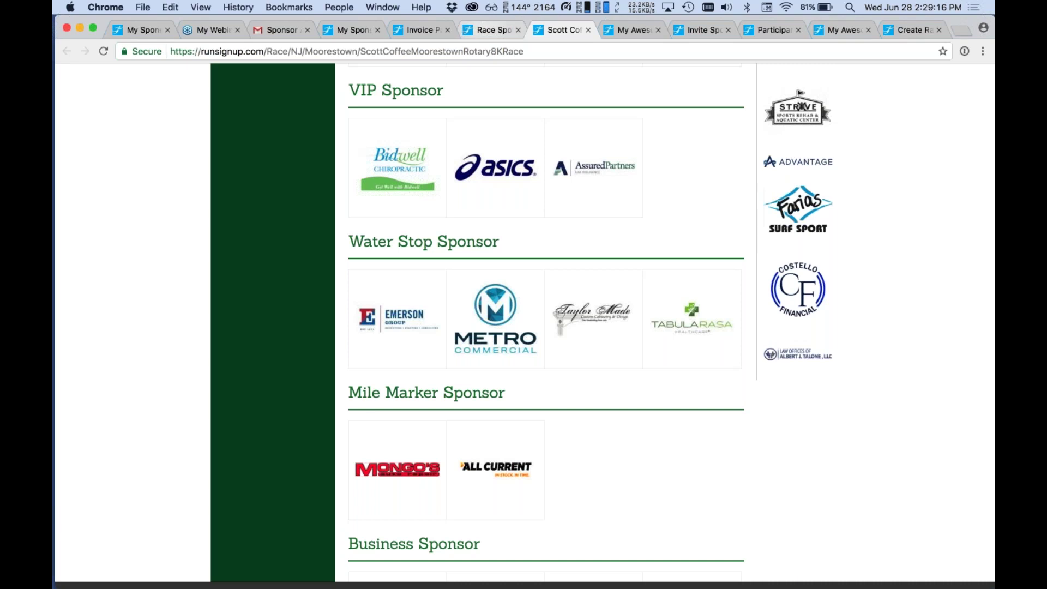
click(489, 29)
scroll(503, 99, down, 3)
click(916, 113)
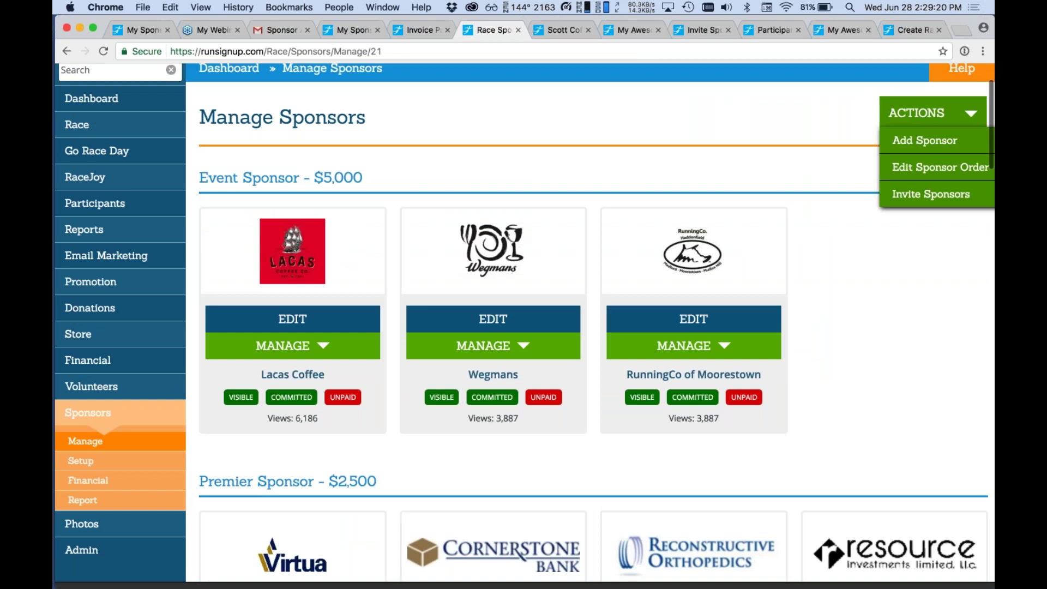
scroll(690, 121, down, 5)
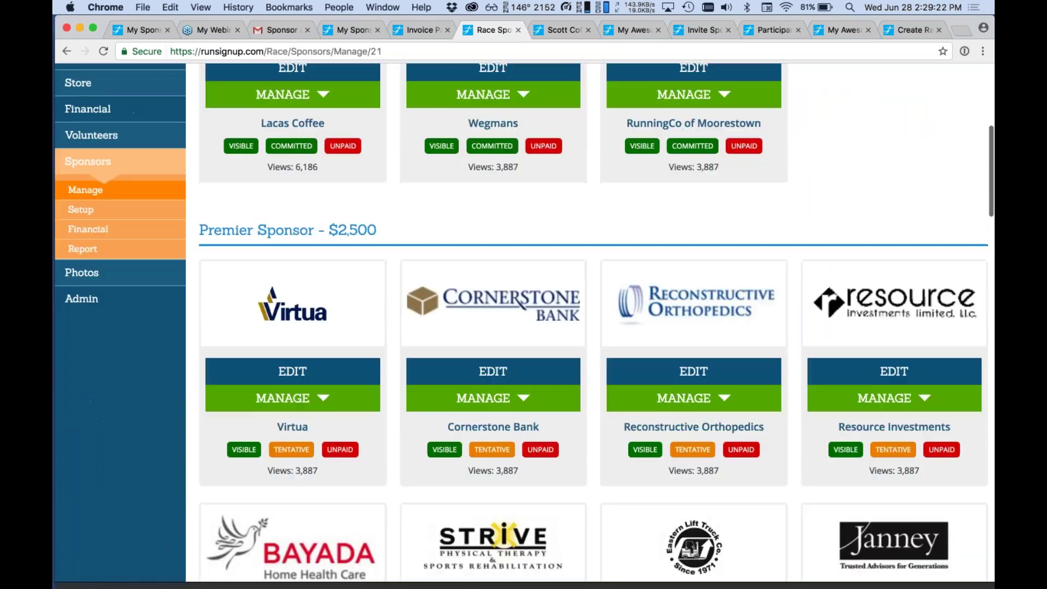
scroll(589, 322, up, 6)
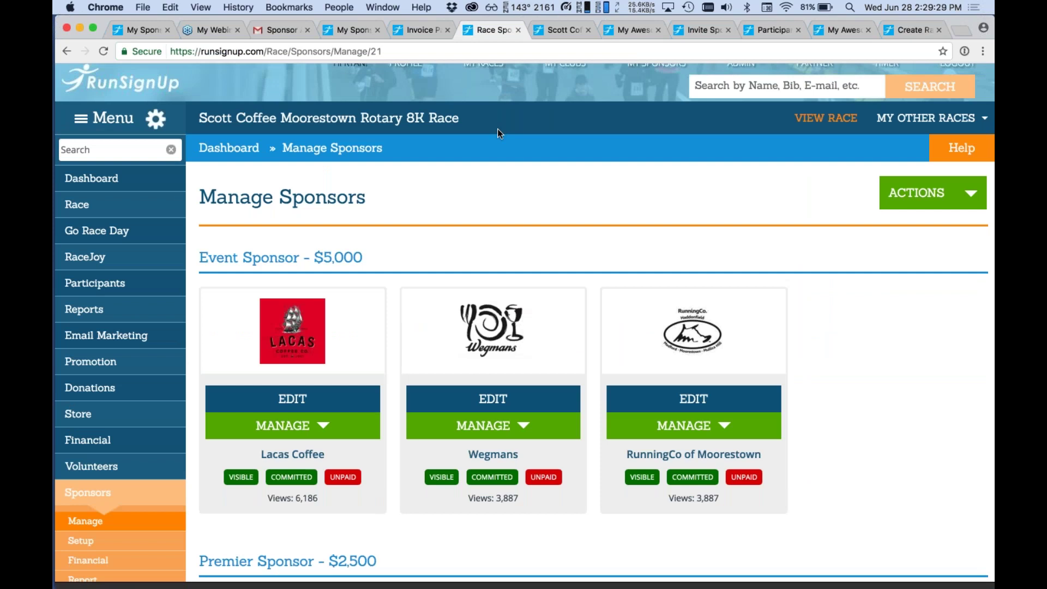
scroll(540, 322, down, 2)
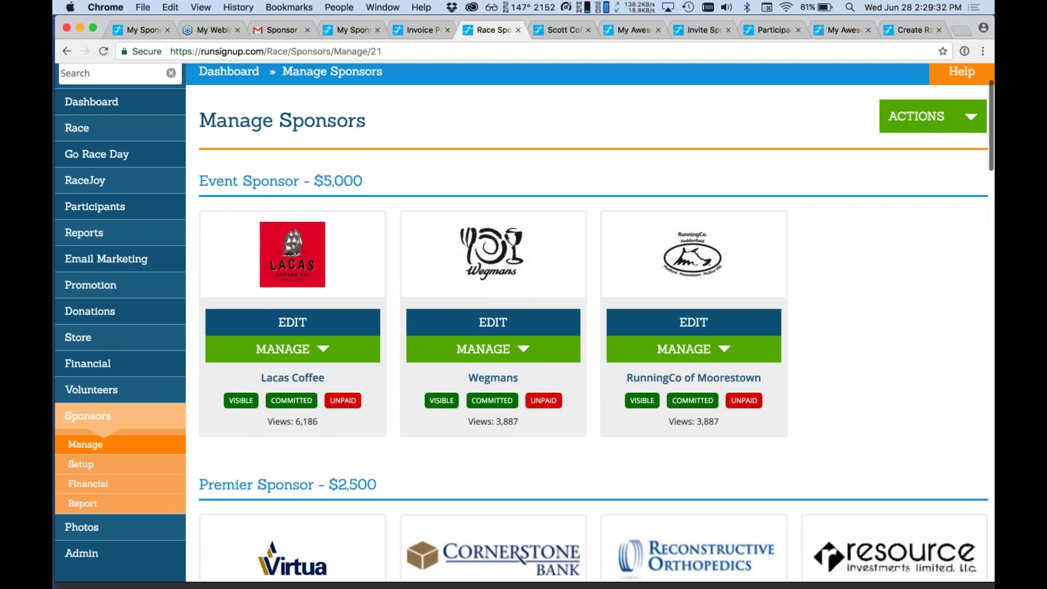
scroll(693, 435, down, 5)
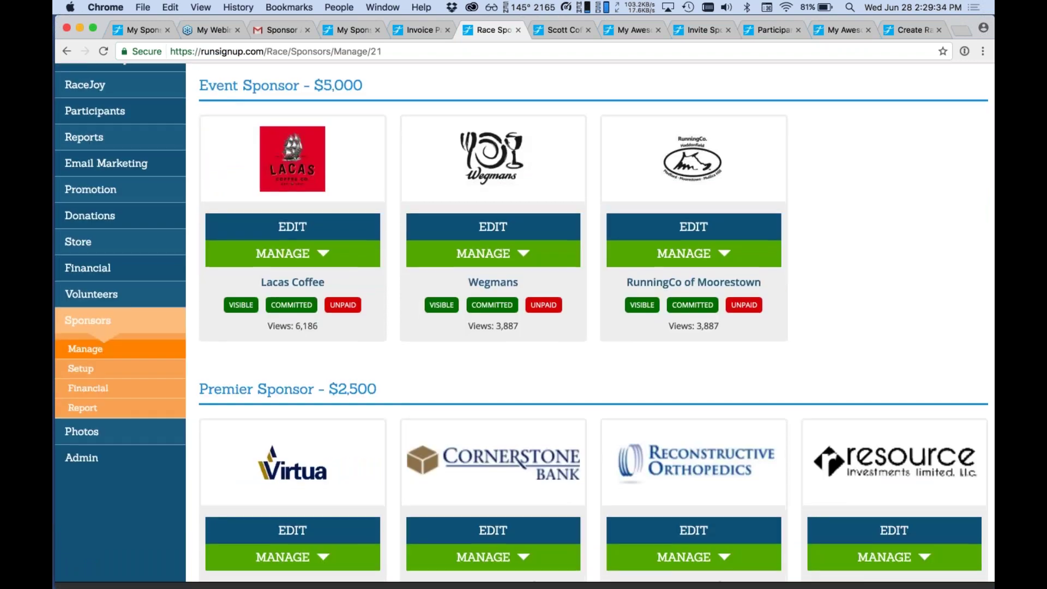
scroll(694, 435, down, 1)
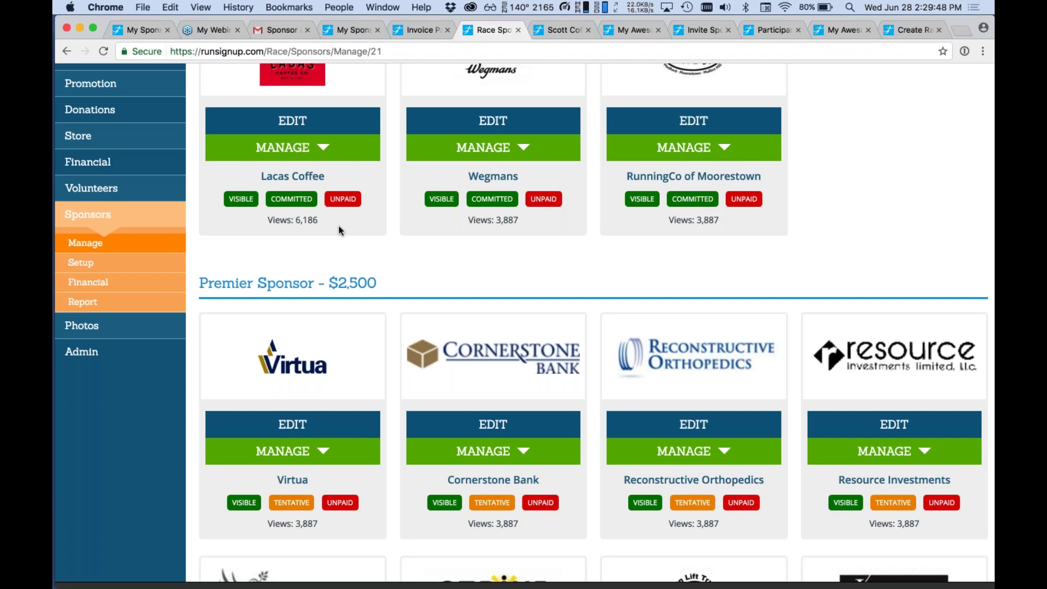
scroll(338, 230, up, 5)
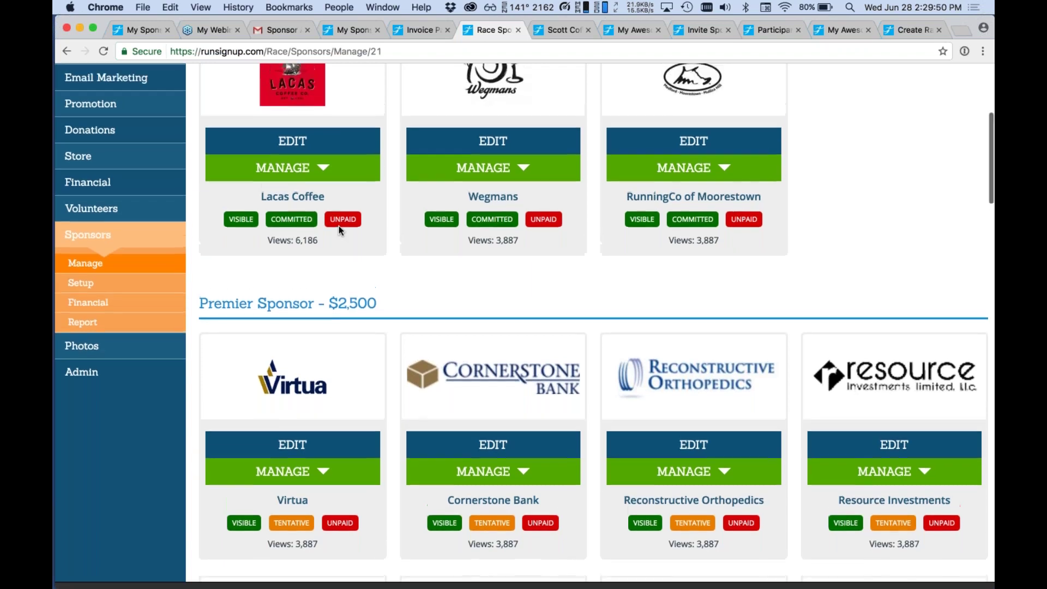
Change the address race id to 10919 to reload My Awesome Race's Manage Sponsors page.
double_click(376, 51)
text(10919)
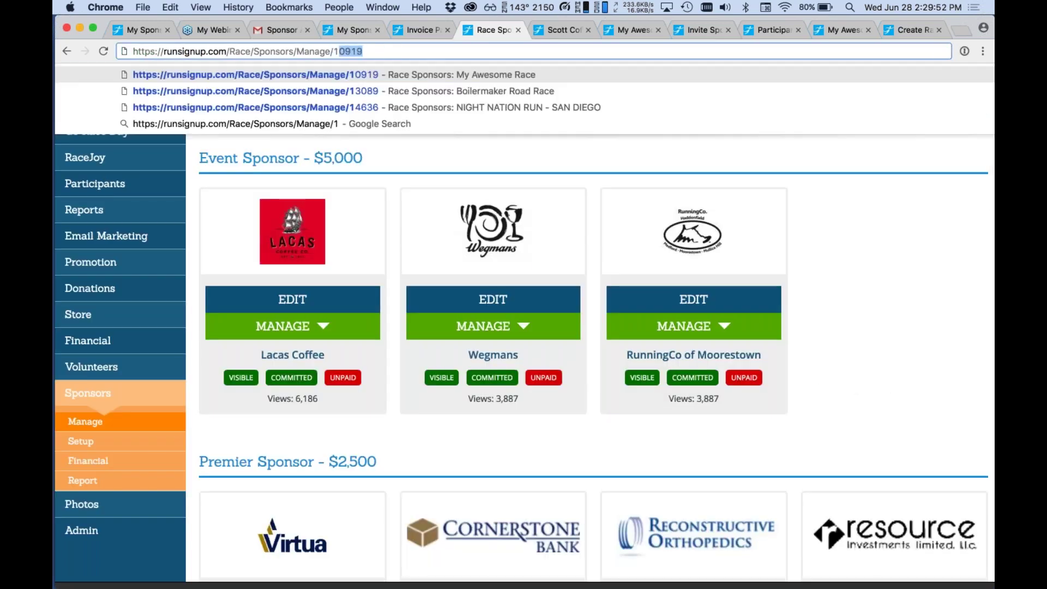
key(Return)
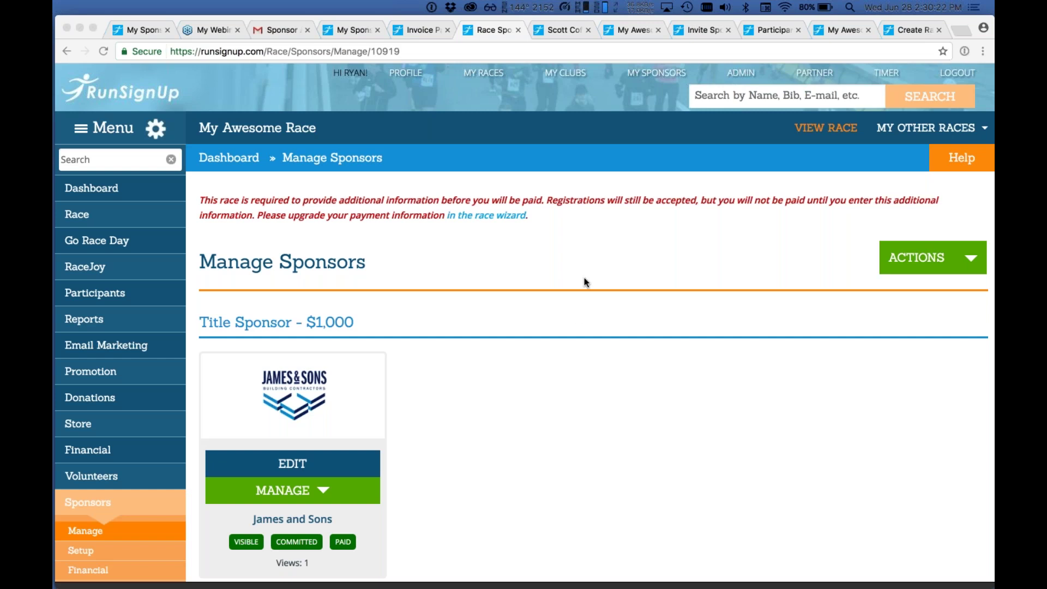
click(591, 264)
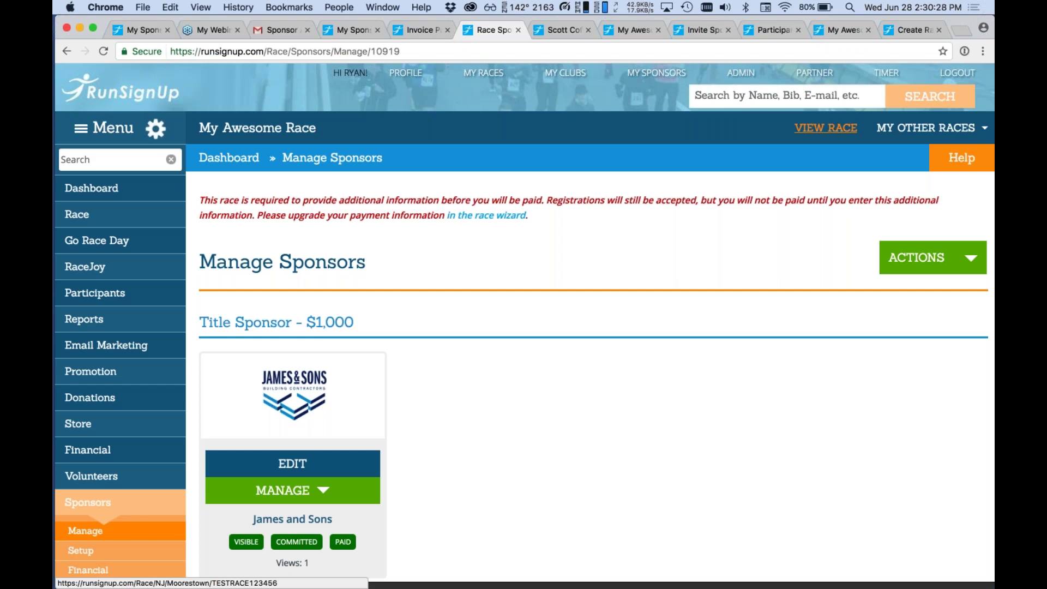
Go to My Awesome Race's public page and its Sponsors listing by level.
click(825, 128)
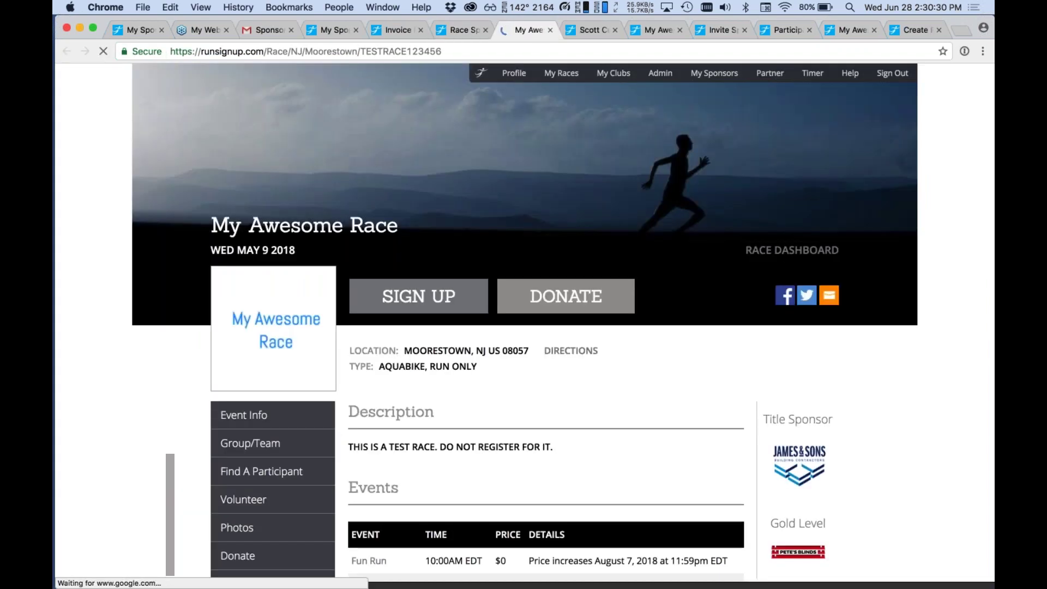
scroll(545, 327, down, 5)
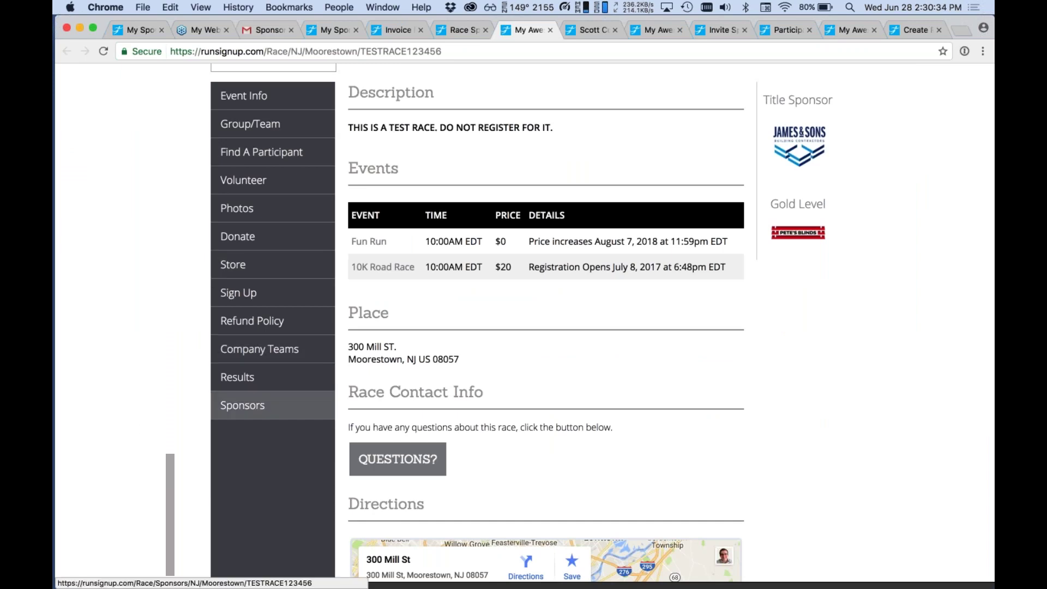
click(243, 405)
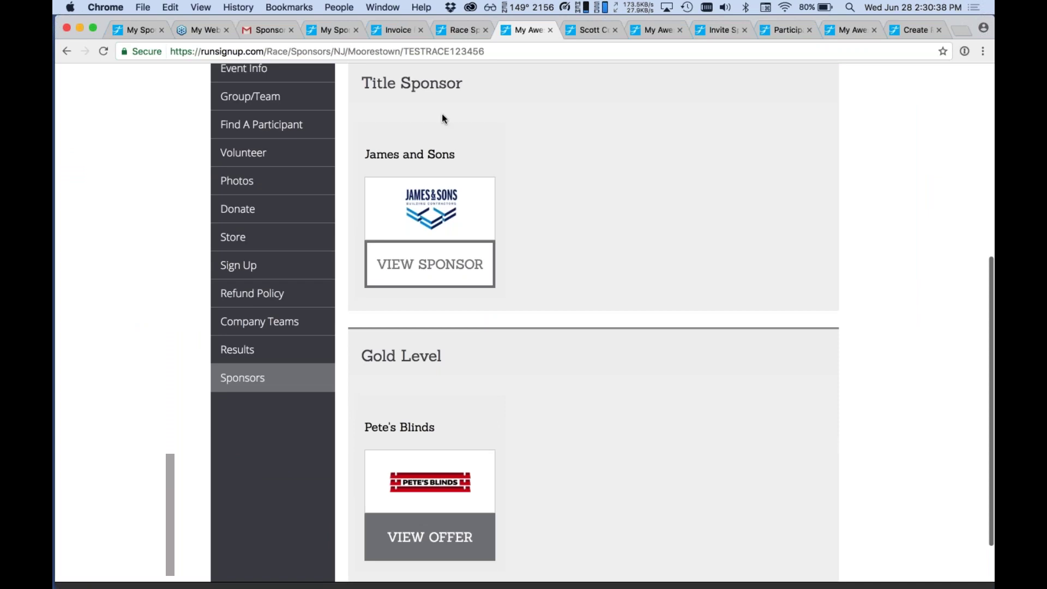
scroll(638, 436, down, 1)
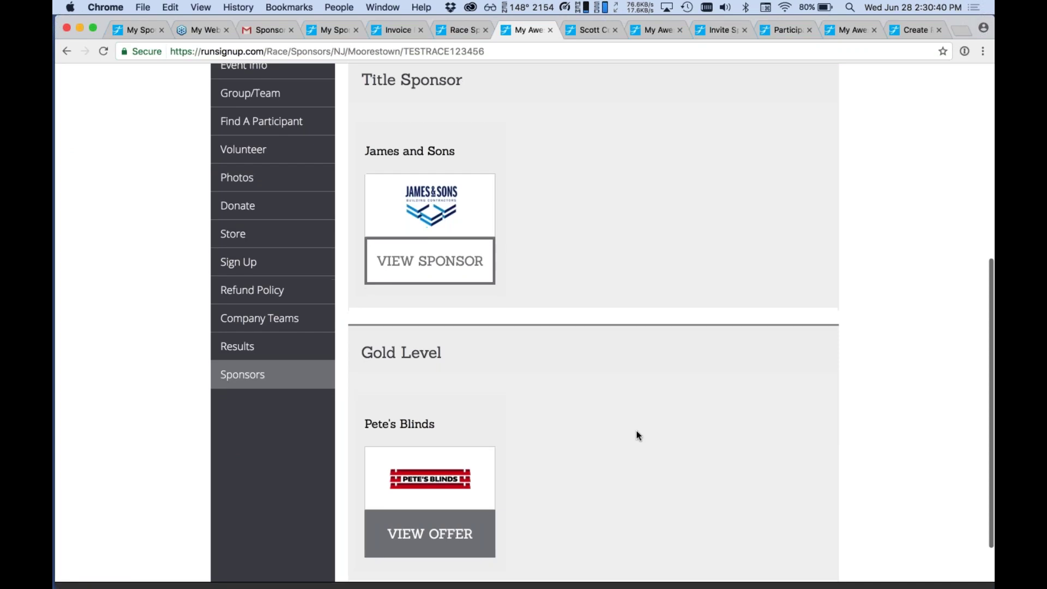
scroll(637, 430, down, 3)
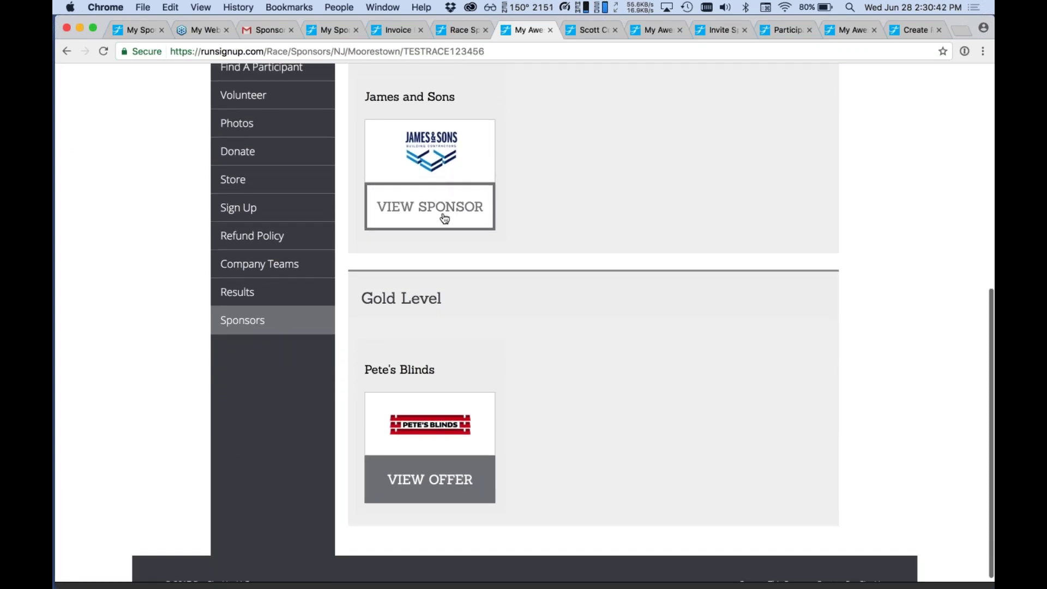
Preview James and Sons' details, then go to Pete's Blinds' sponsor page with its 10% off offer.
click(445, 218)
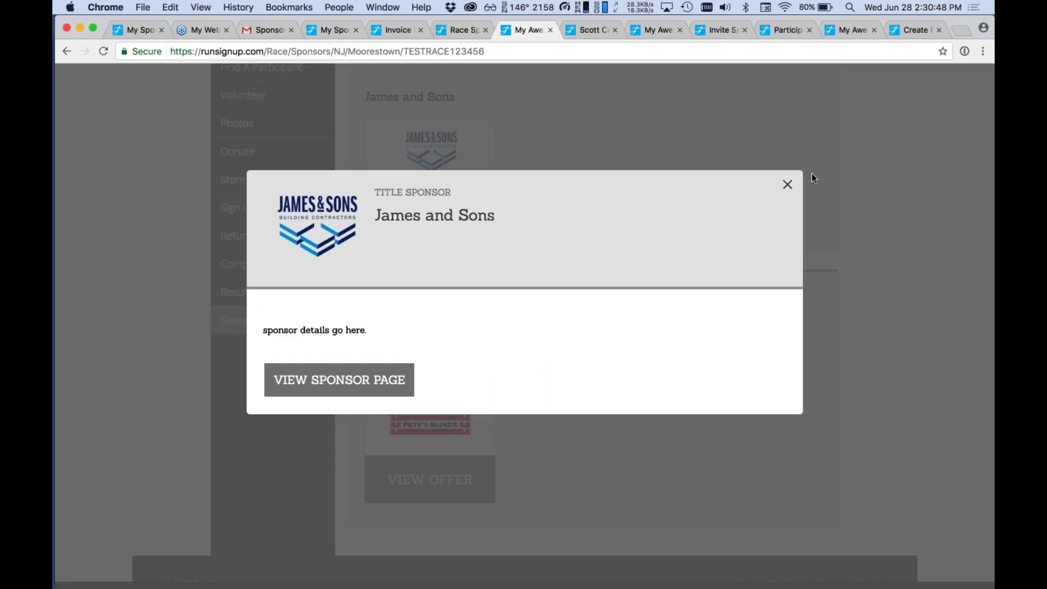
click(787, 185)
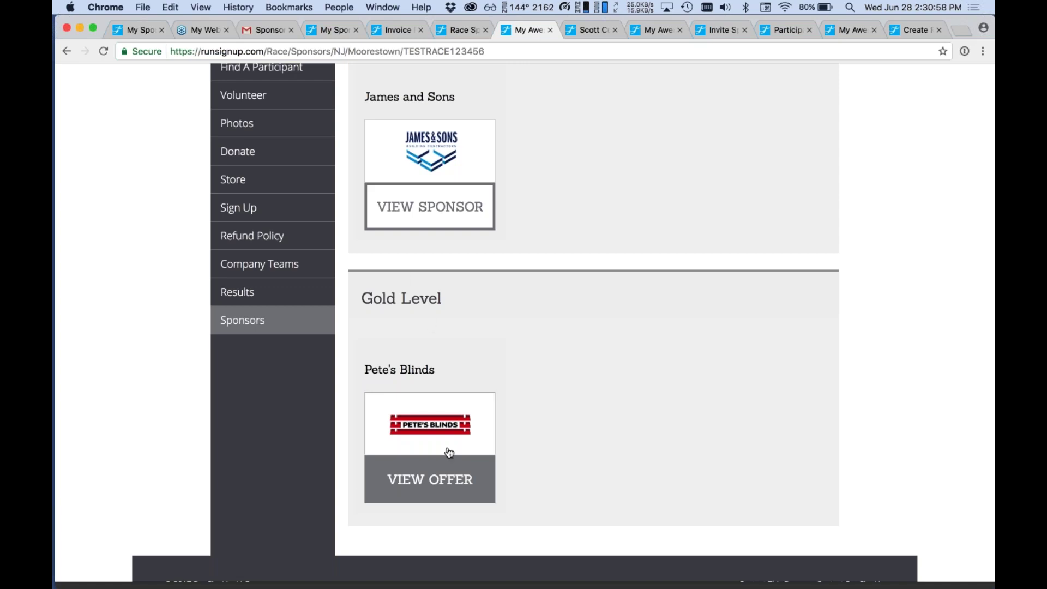
click(435, 479)
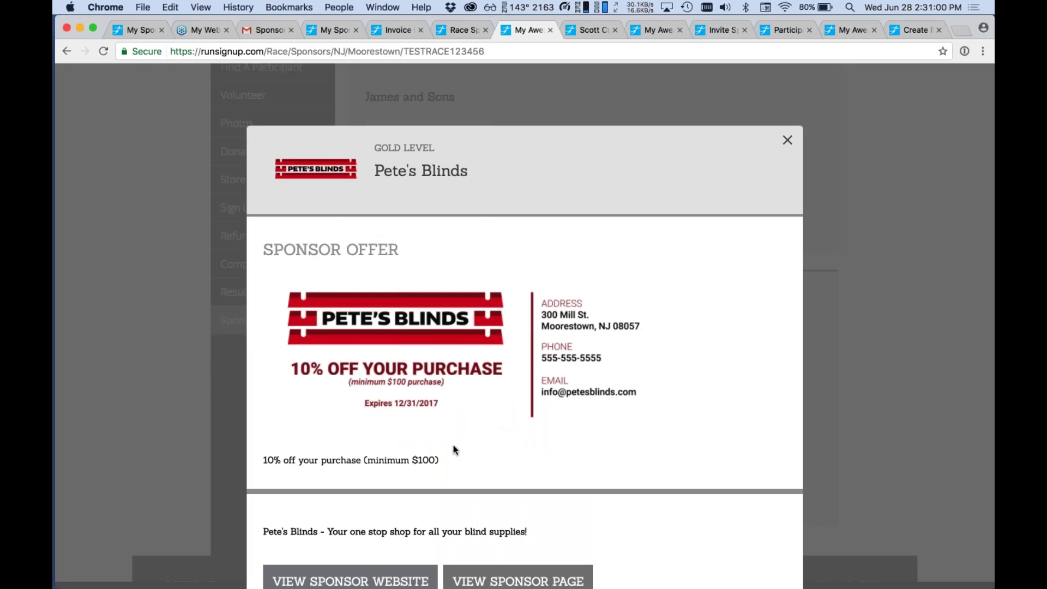
scroll(455, 447, down, 1)
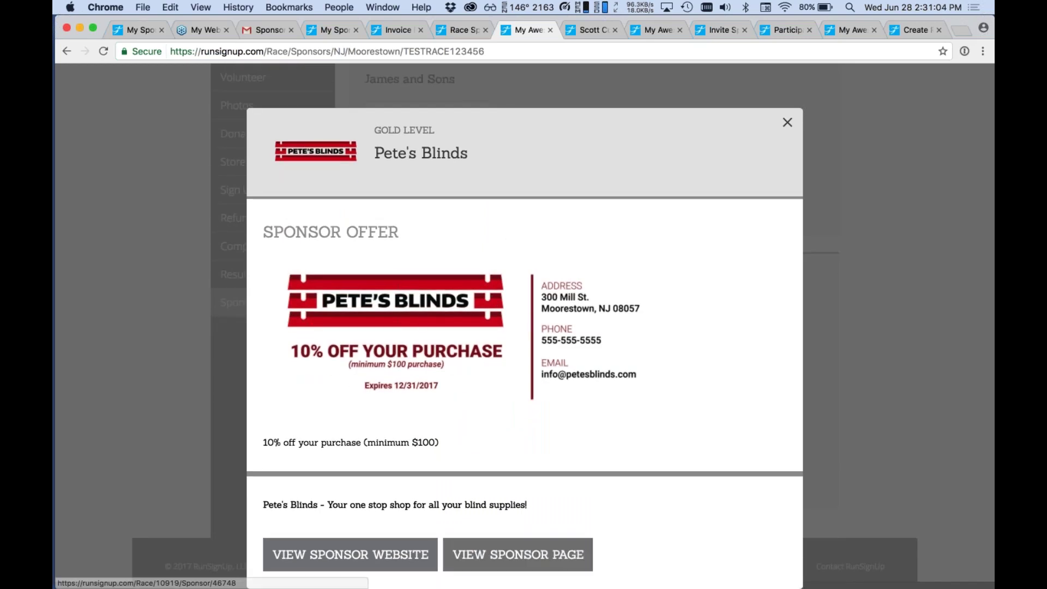
click(463, 552)
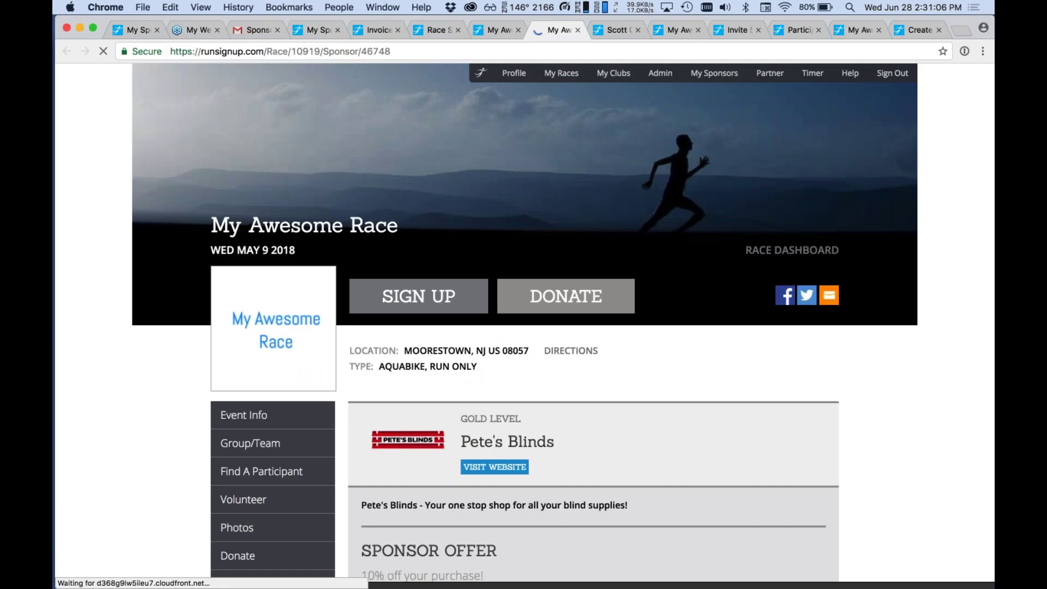
Scroll the sponsor page, then return to the public sponsors listing tab.
scroll(464, 545, down, 6)
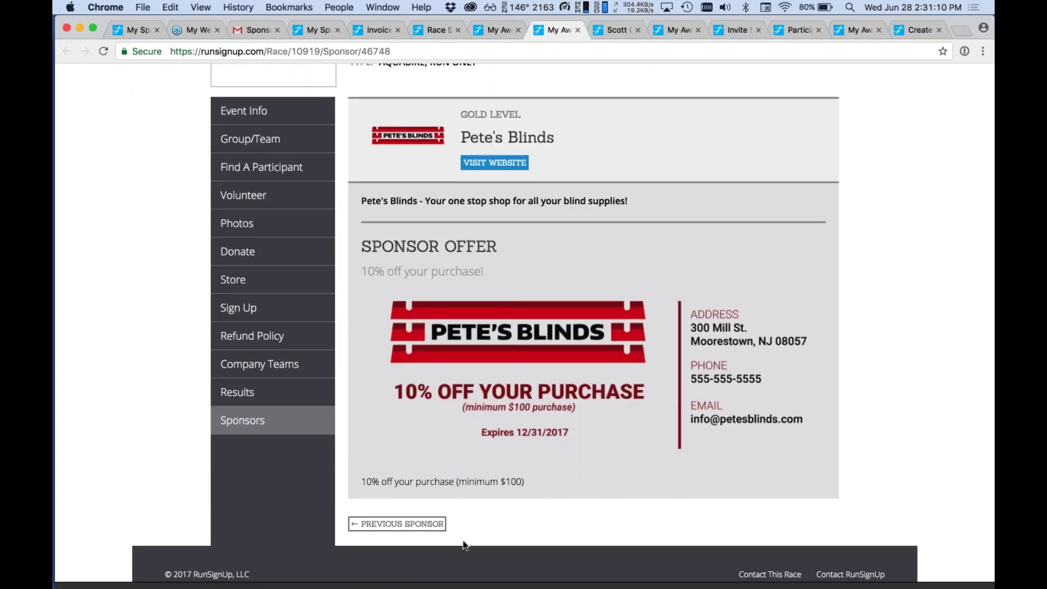
scroll(464, 545, down, 1)
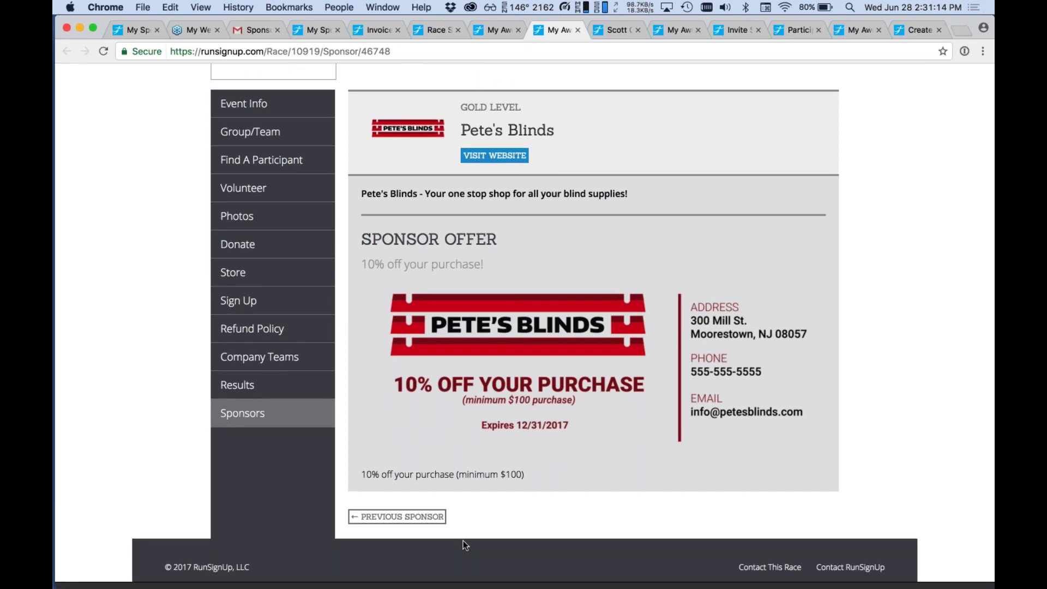
click(985, 51)
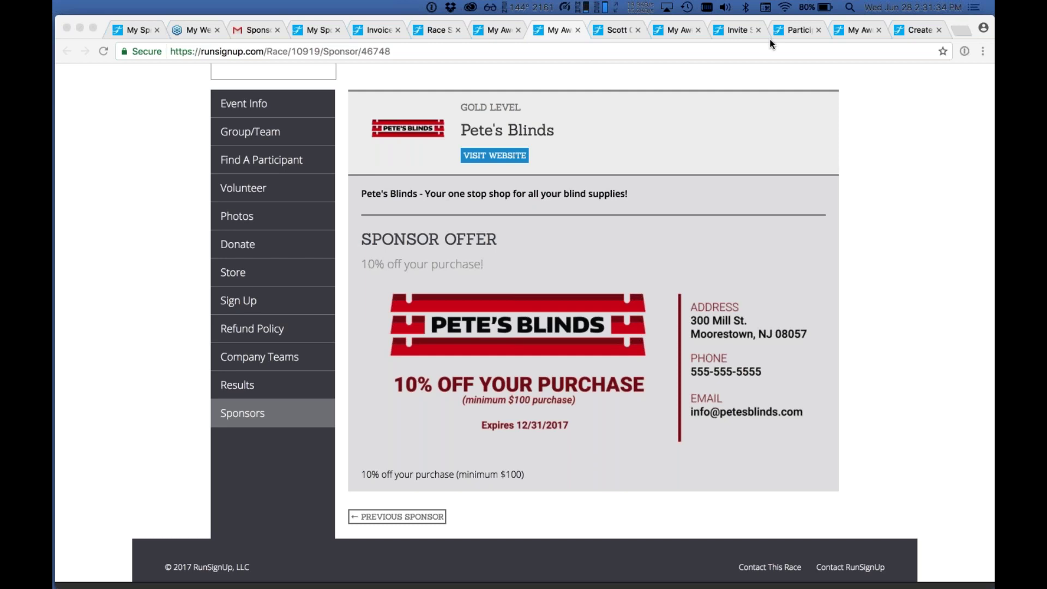
click(816, 92)
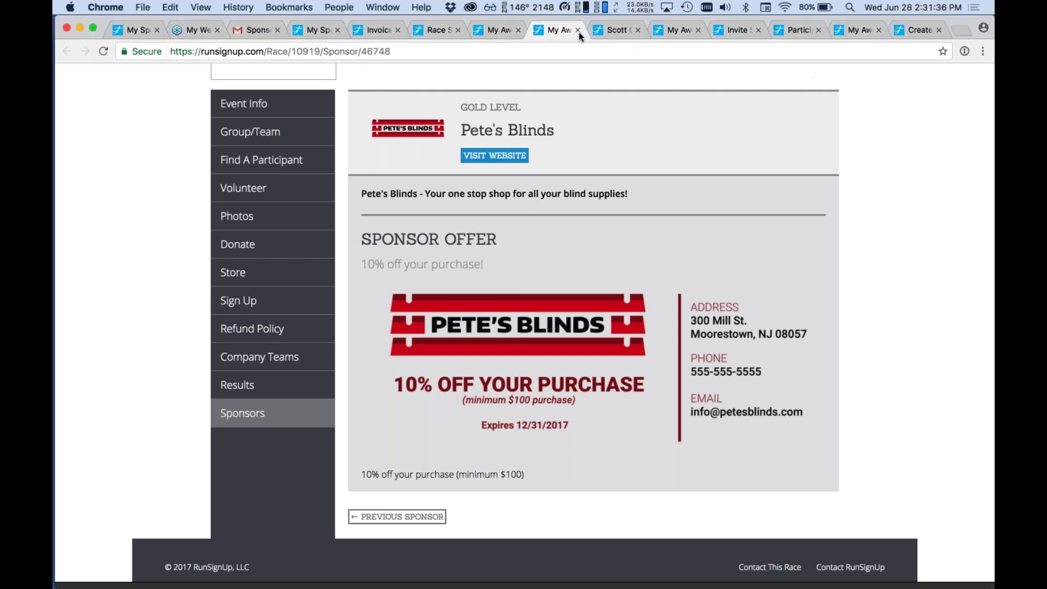
click(496, 26)
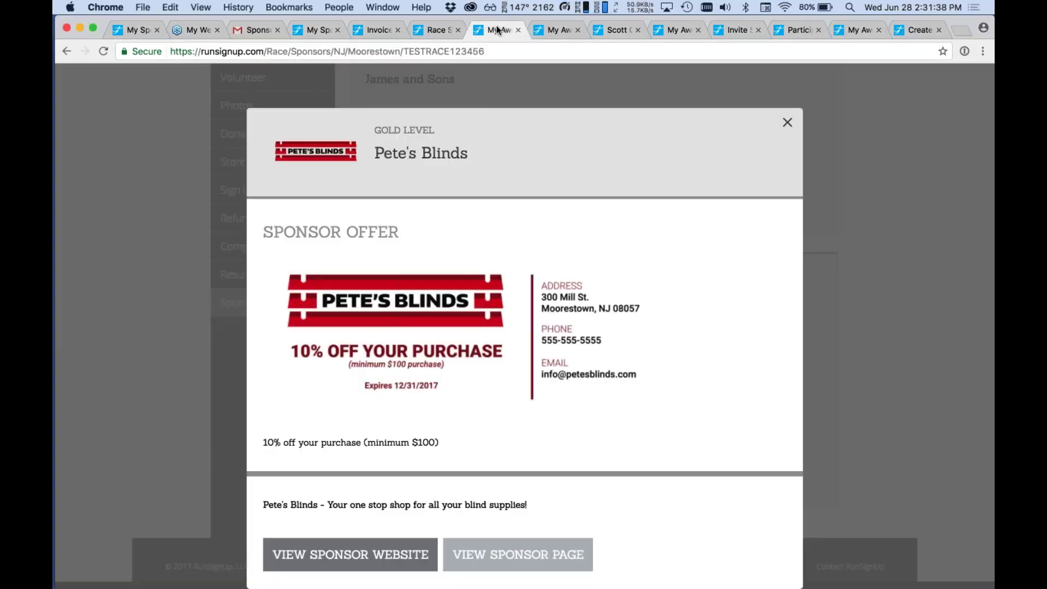
Dismiss the Pete's Blinds offer and go to the race dashboard.
click(814, 131)
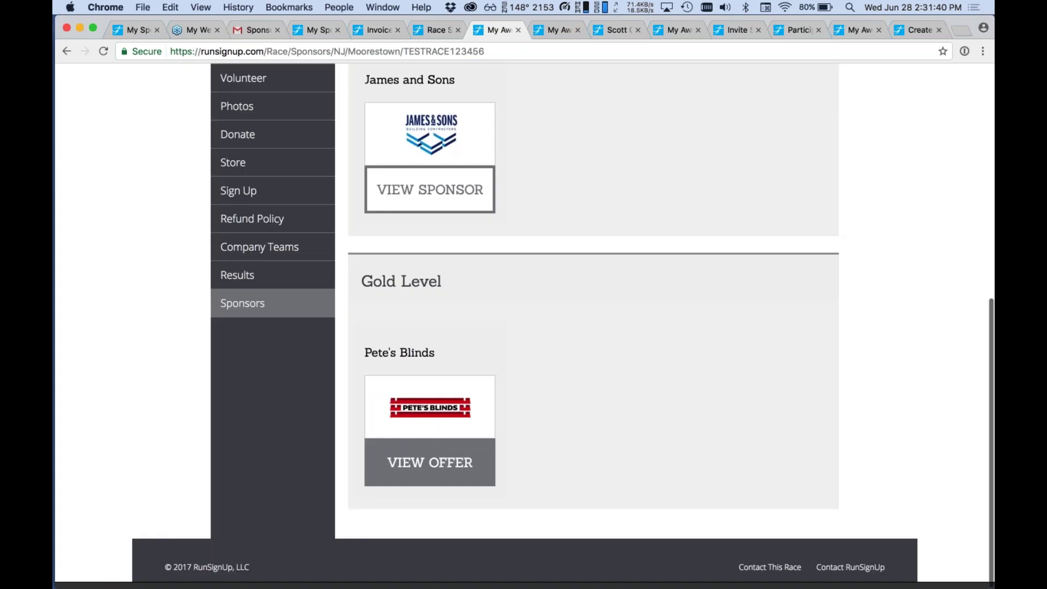
scroll(814, 131, up, 8)
click(792, 251)
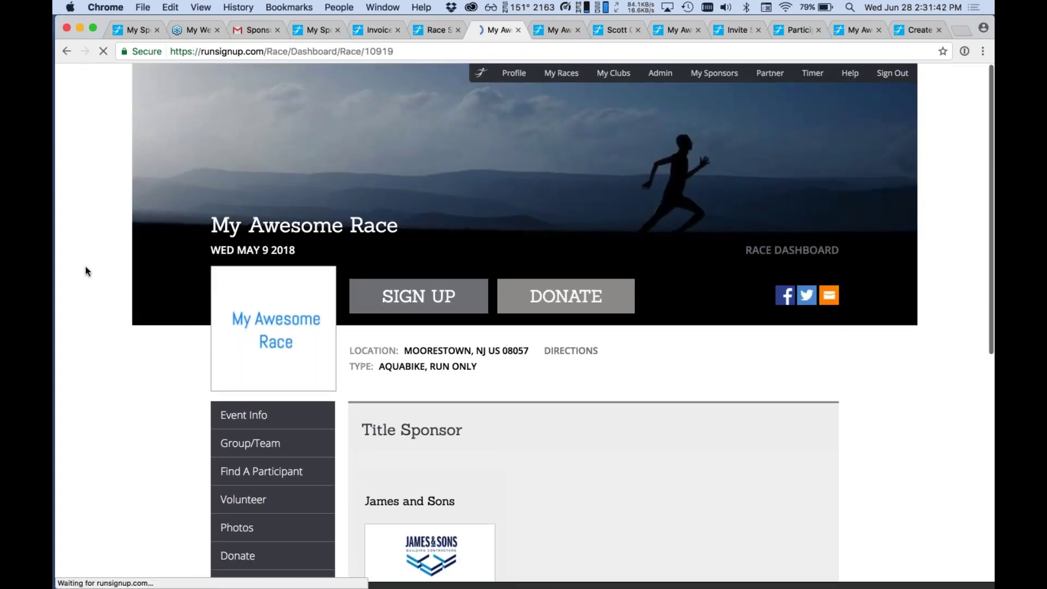
On Sponsors > Manage, view James and Sons' visibility setting and cancel without changes.
scroll(85, 266, down, 5)
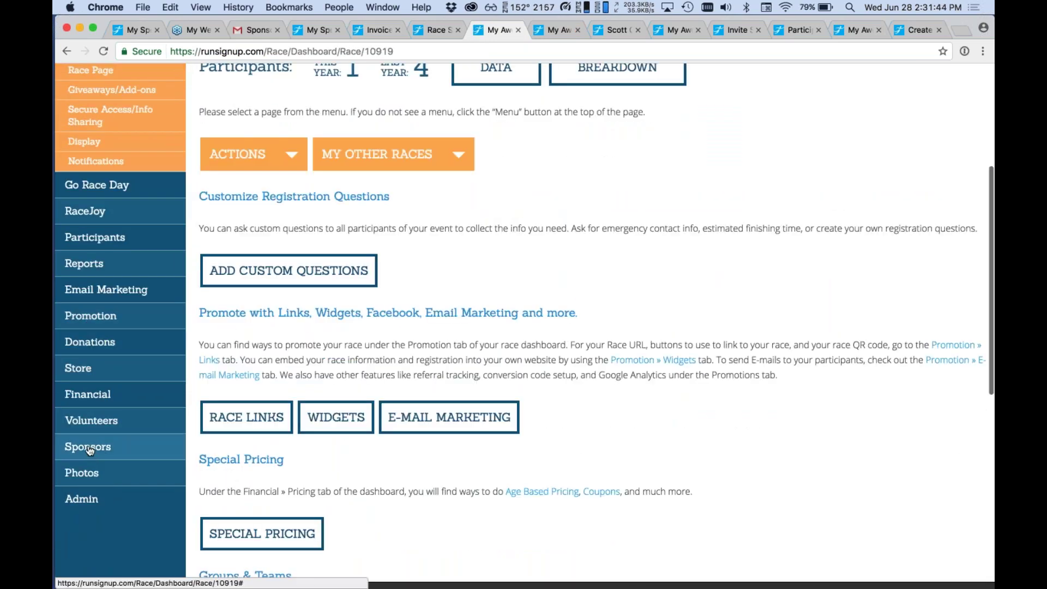
mouse_move(87, 449)
click(92, 476)
scroll(93, 476, down, 3)
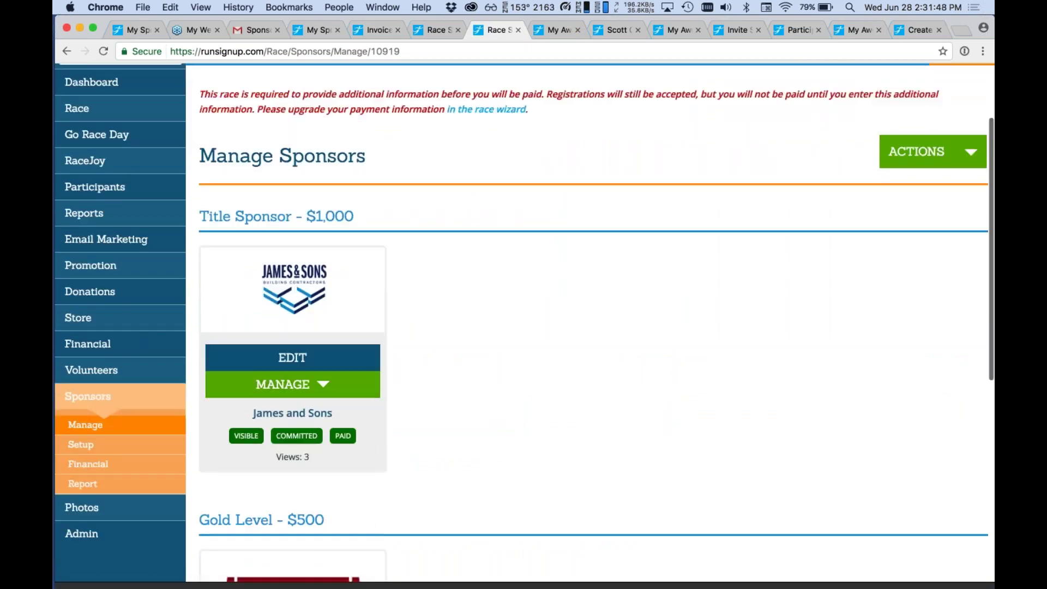
click(246, 435)
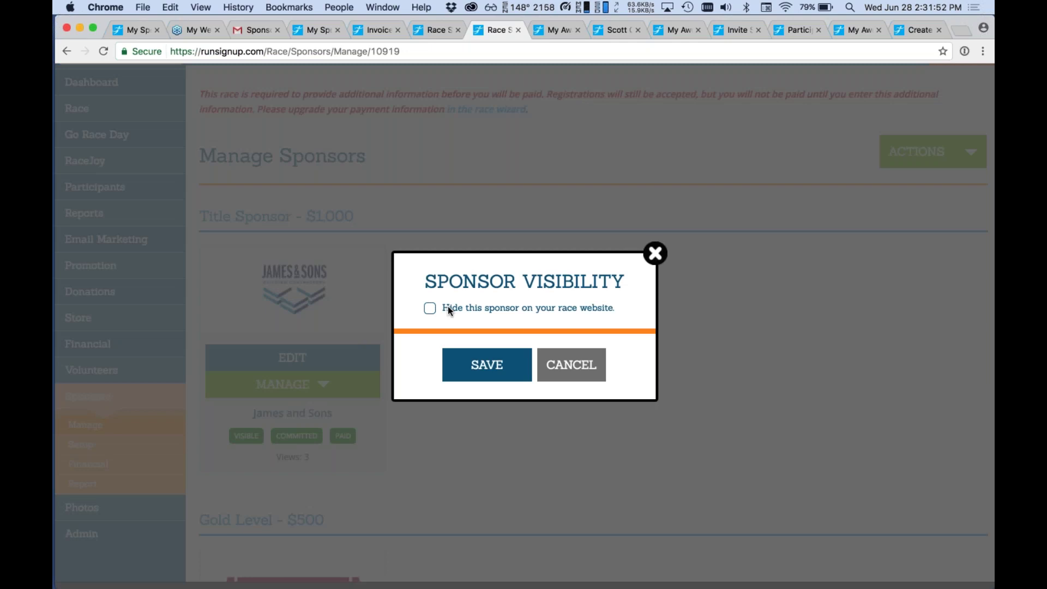
click(569, 363)
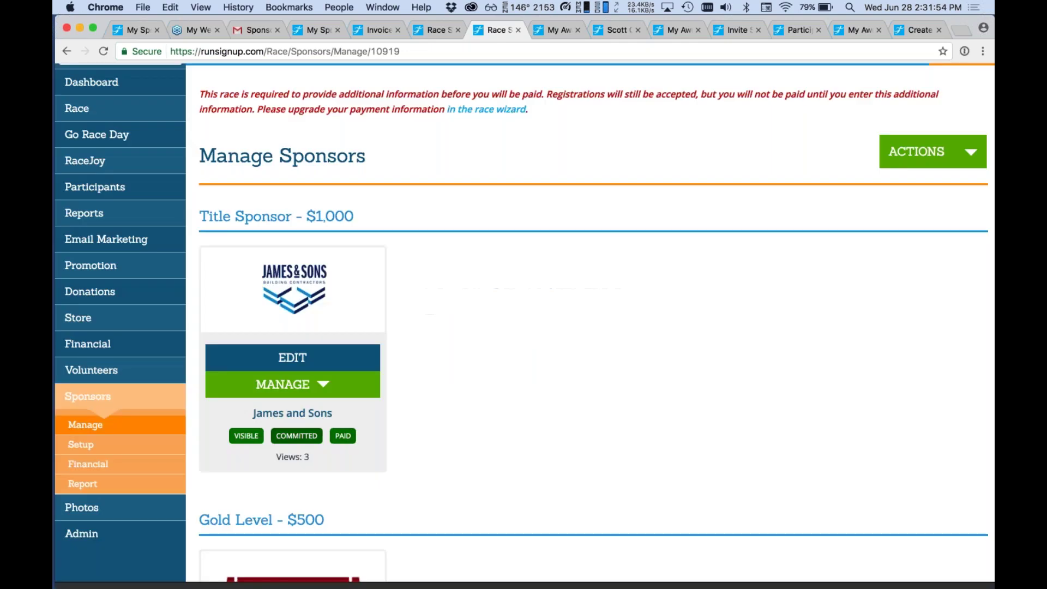
Open the Sponsor Commitment setting for James and Sons, currently Committed.
click(296, 436)
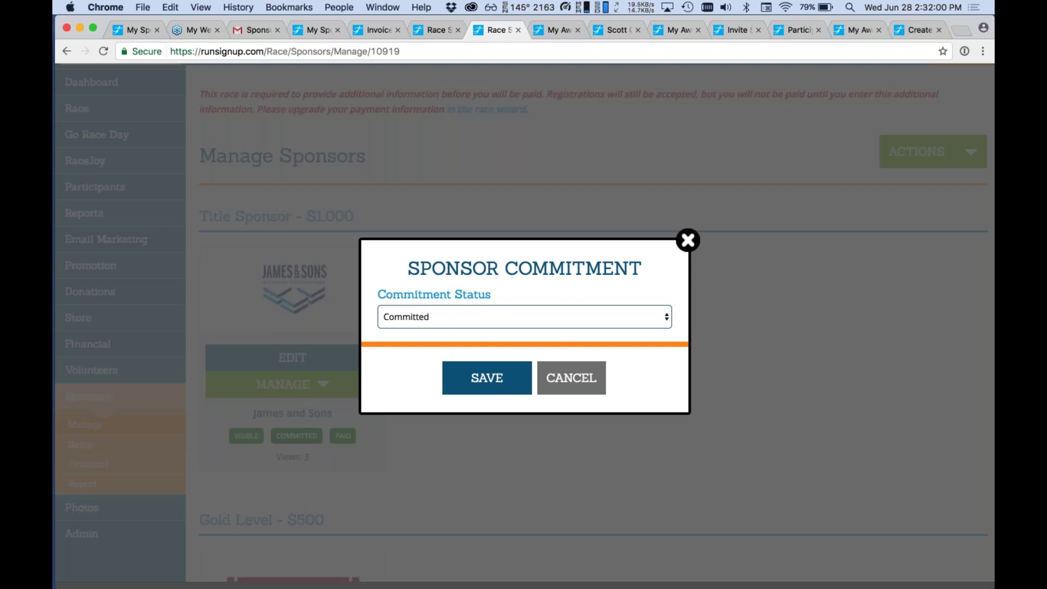
click(959, 57)
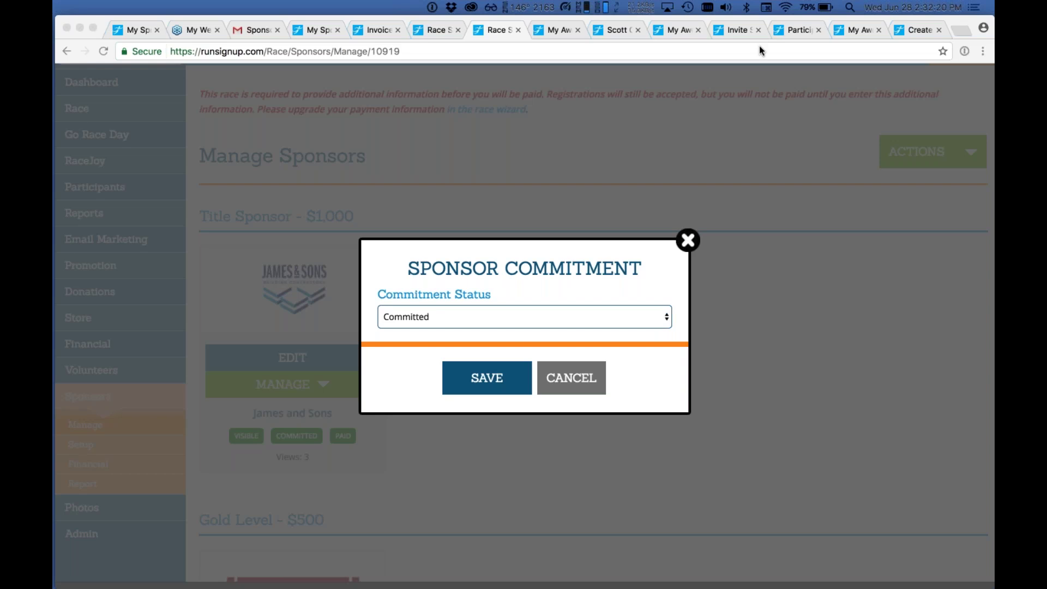
click(713, 20)
Open Google in a new browser tab.
click(752, 106)
key(super+t)
text(go)
key(Return)
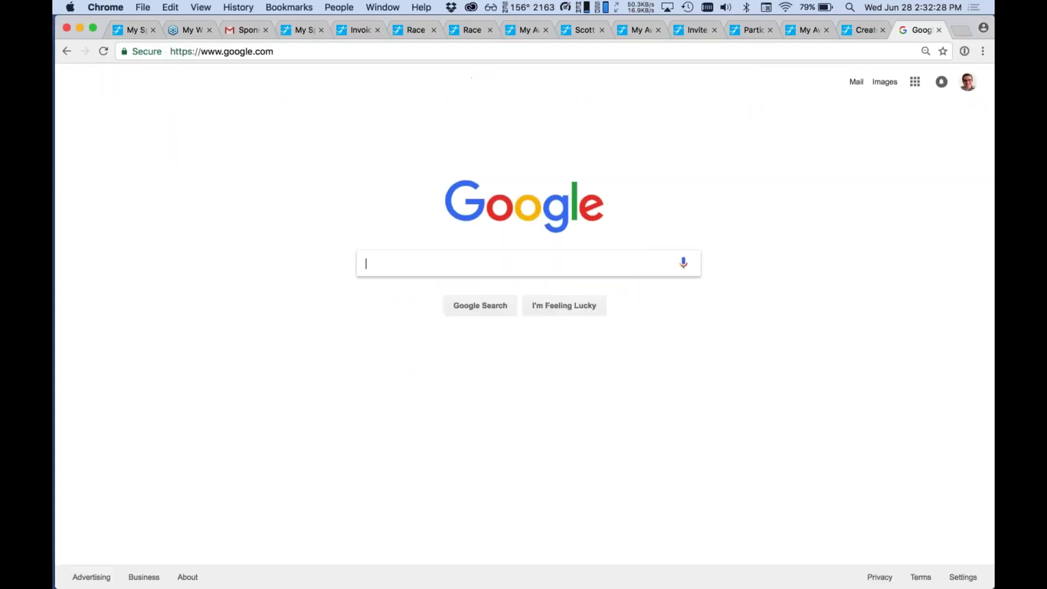
Search 'runsignup invoice procesing fee' and open the View Invoices and Payments result in a new tab.
text(runsignup invoice procesing fee)
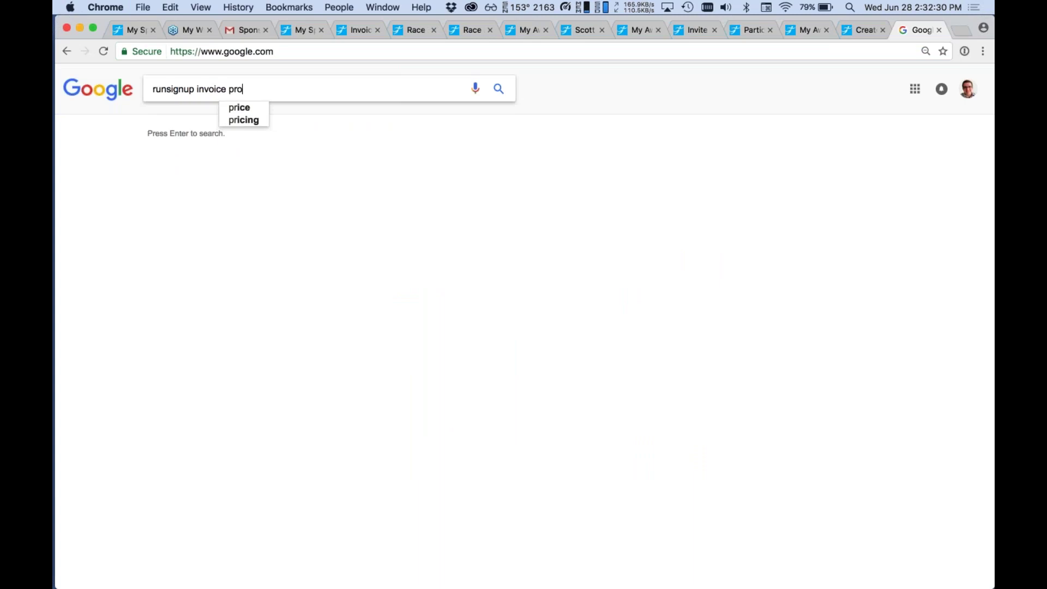
key(Return)
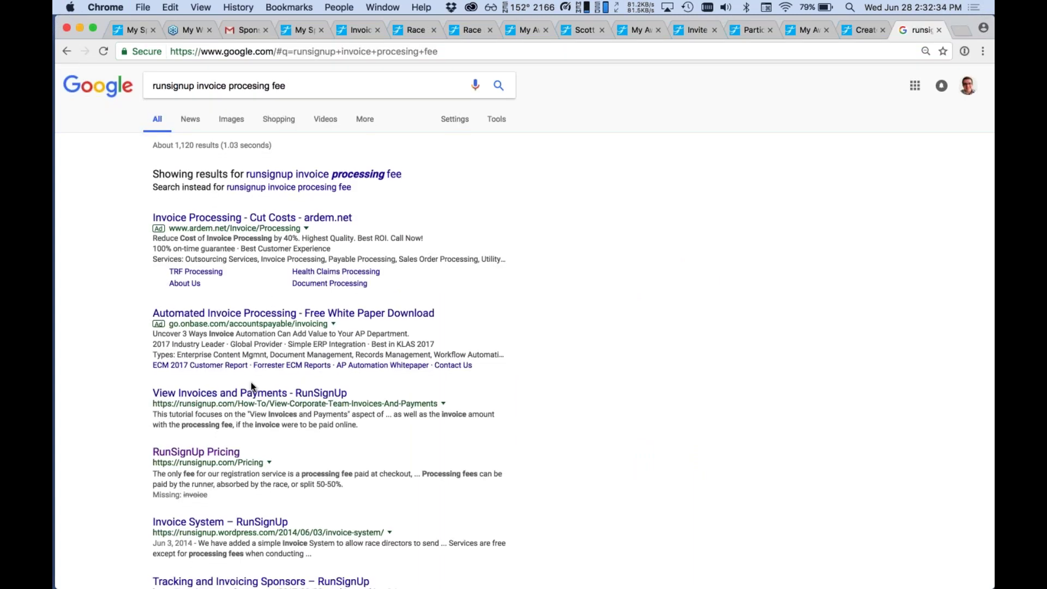
scroll(250, 382, down, 1)
super+click(251, 387)
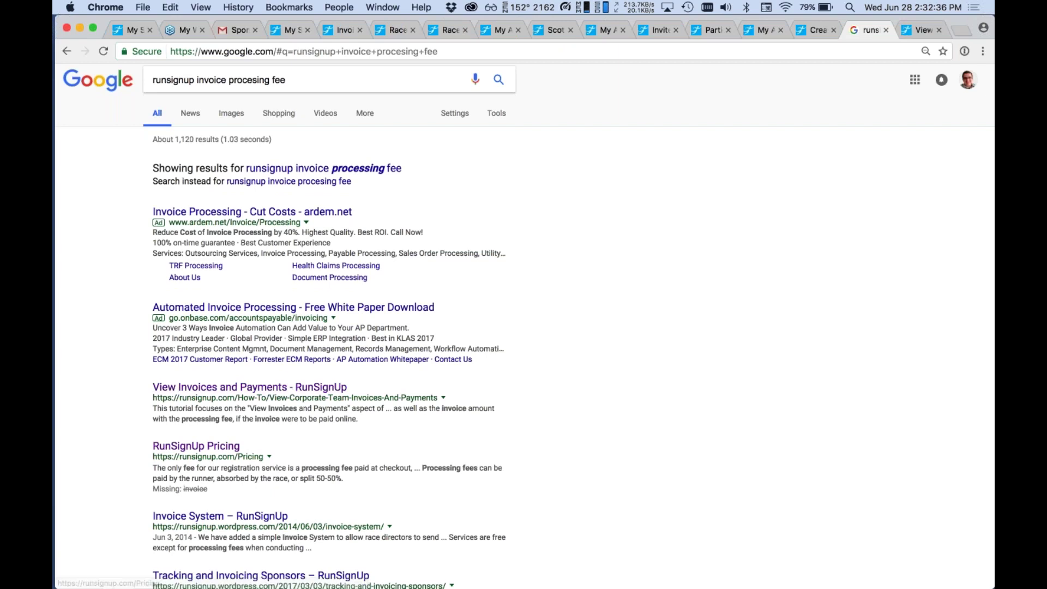
Open the RunSignUp Pricing result in a new tab and search the tutorial page for 'invoice'.
super+click(214, 448)
key(ctrl+Tab)
key(ctrl+Tab)
scroll(355, 386, down, 5)
key(super+f)
text(invoice)
key(super+a)
key(BackSpace)
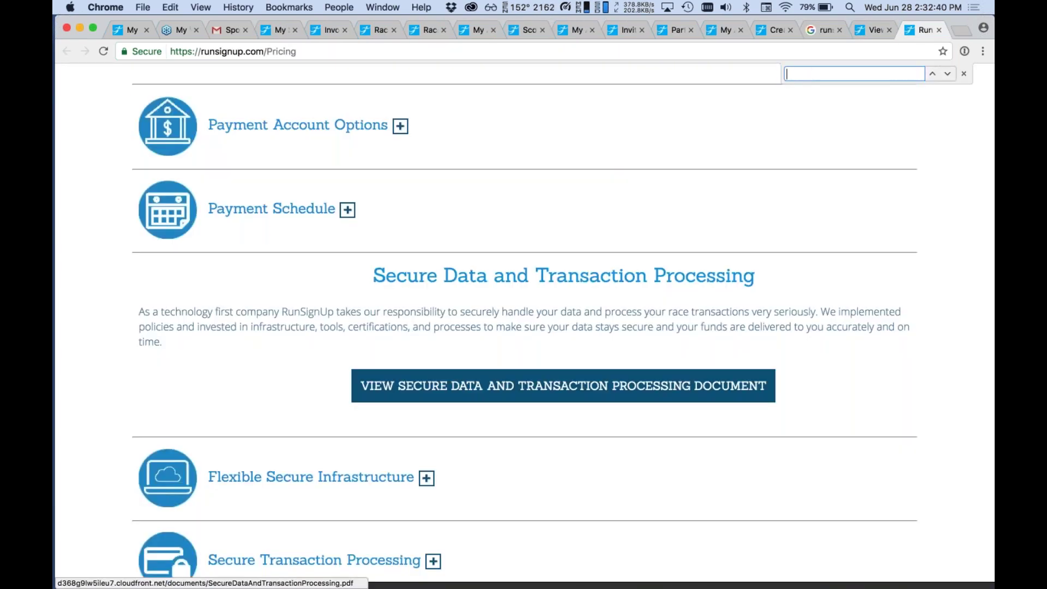
scroll(355, 386, up, 15)
Skim the invoices tutorial, then scroll to the Pricing page's race processing fees table.
key(ctrl+shift+Tab)
scroll(524, 322, down, 15)
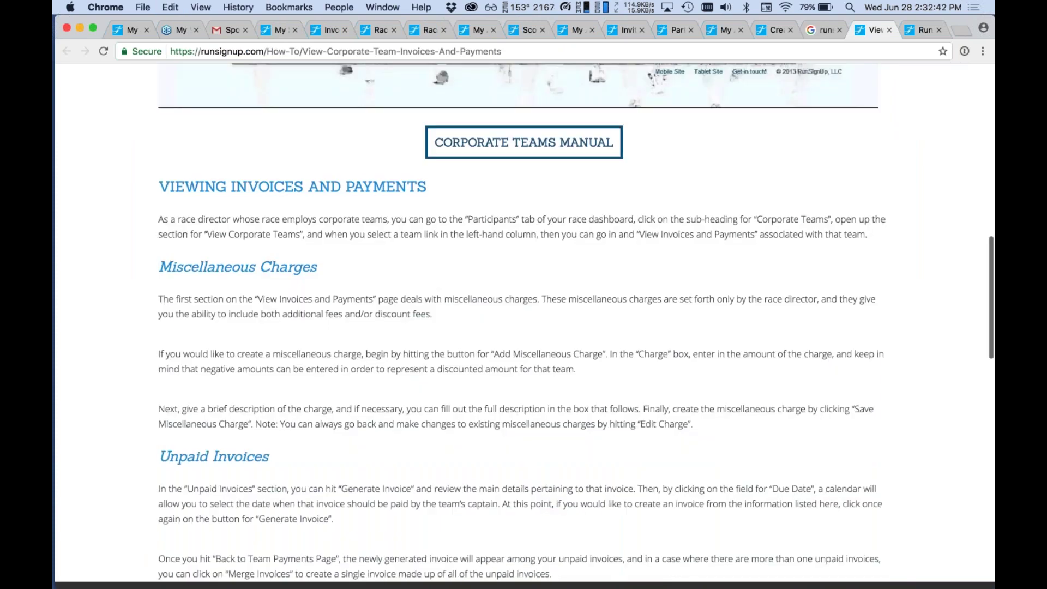
scroll(512, 539, up, 15)
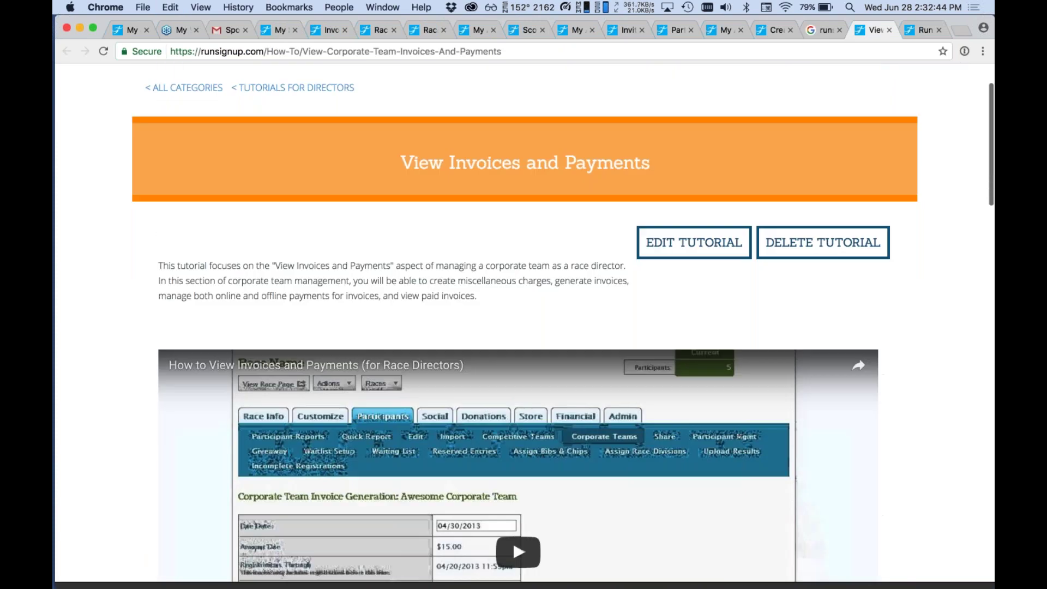
key(ctrl+Tab)
scroll(399, 223, up, 1)
scroll(398, 223, up, 6)
scroll(398, 223, down, 2)
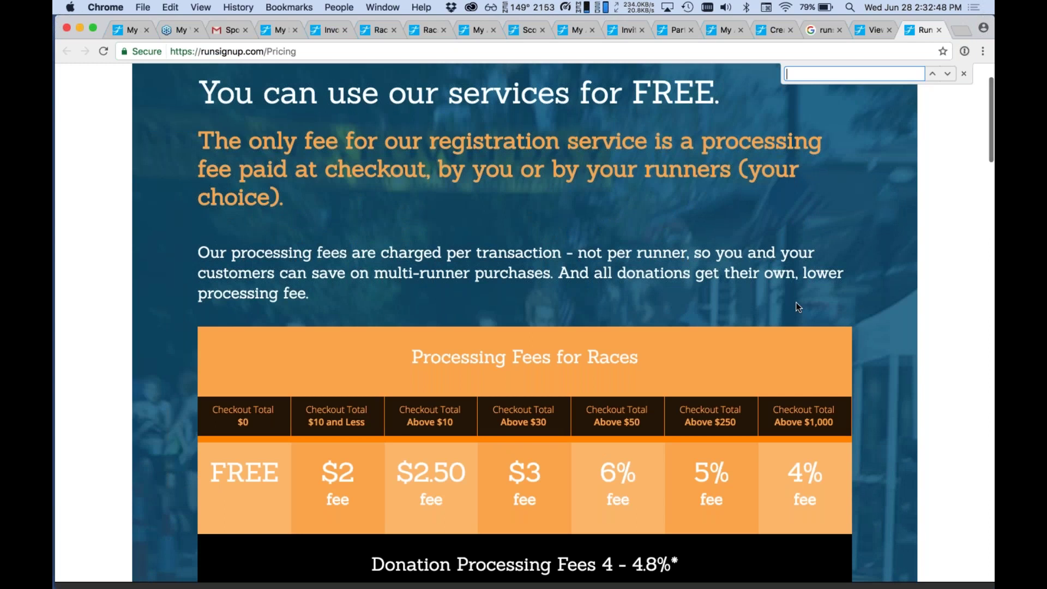
key(ctrl+Up)
key(ctrl+Up)
key(super+Tab)
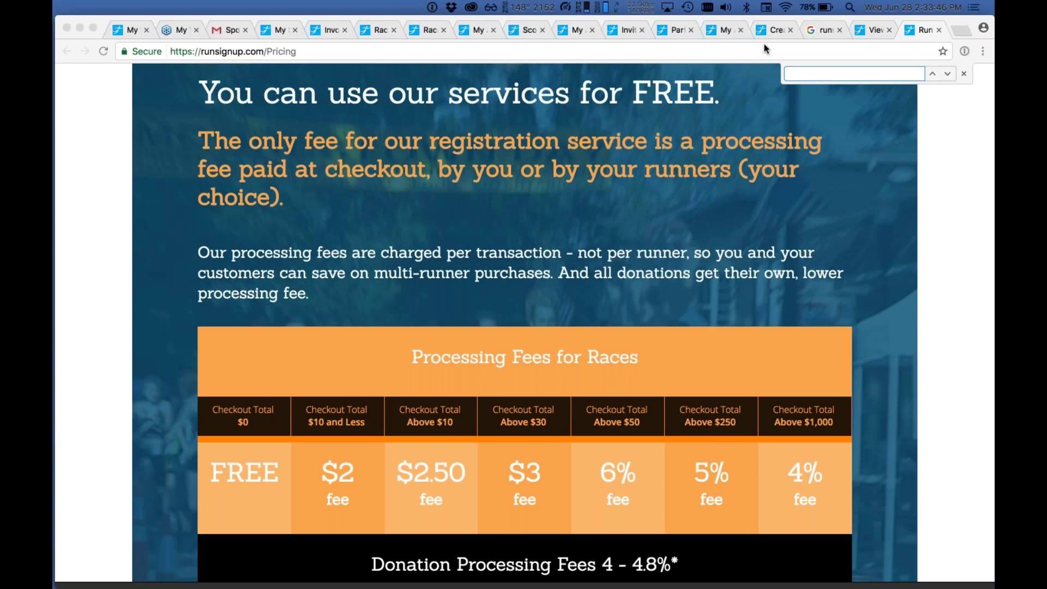
click(875, 41)
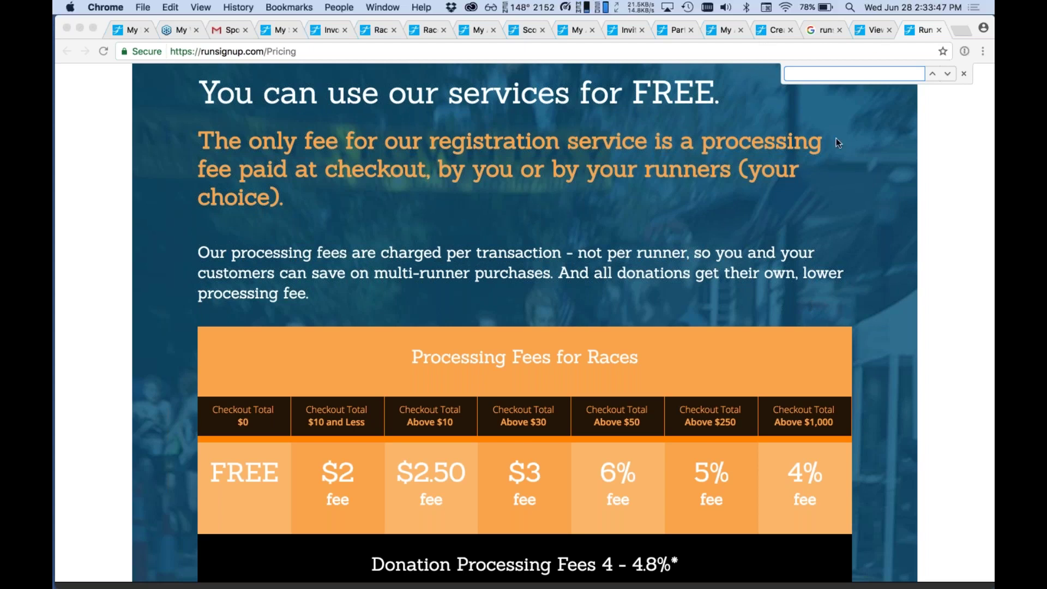
Return to the Manage Sponsors tab and close the Sponsor Commitment dialog unchanged.
click(783, 33)
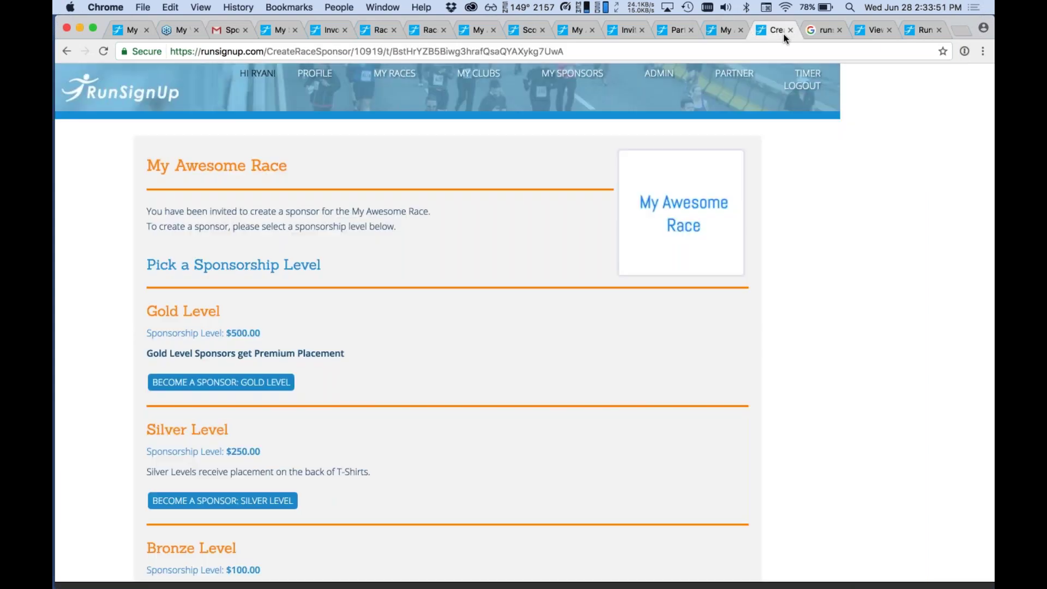
click(711, 30)
click(656, 30)
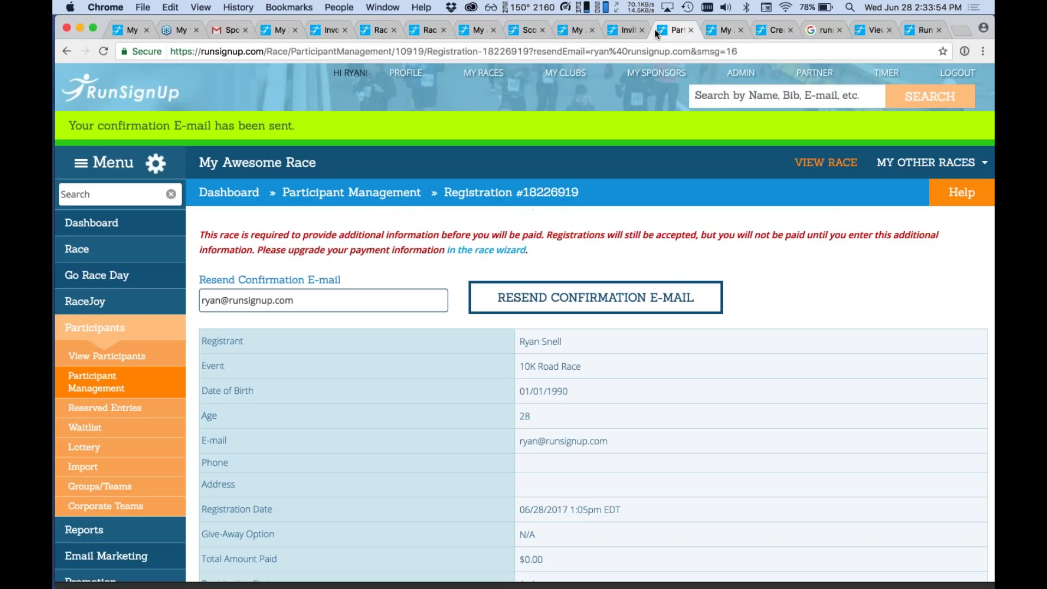
click(431, 30)
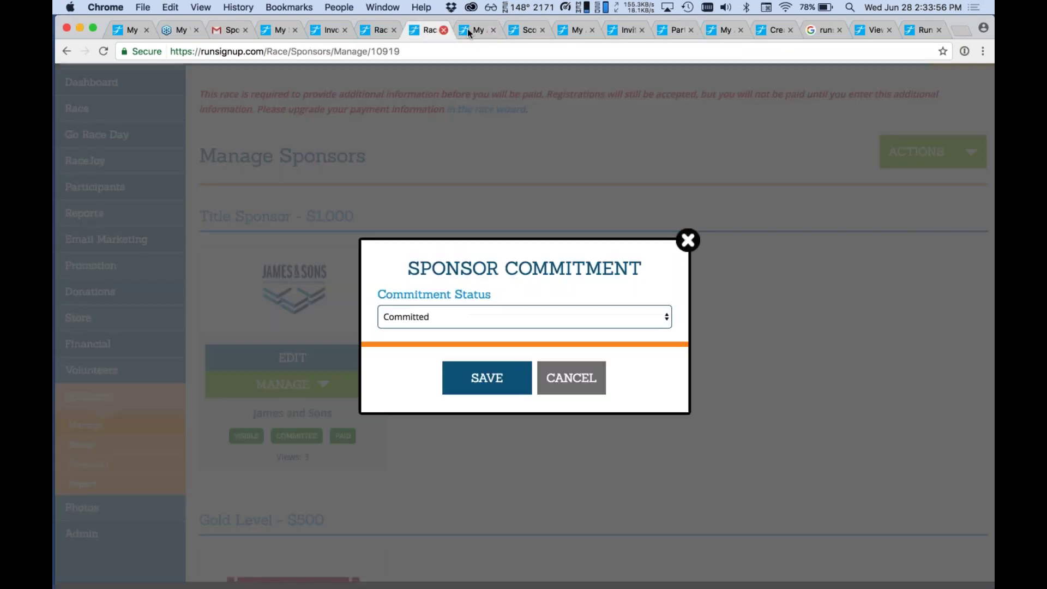
click(688, 240)
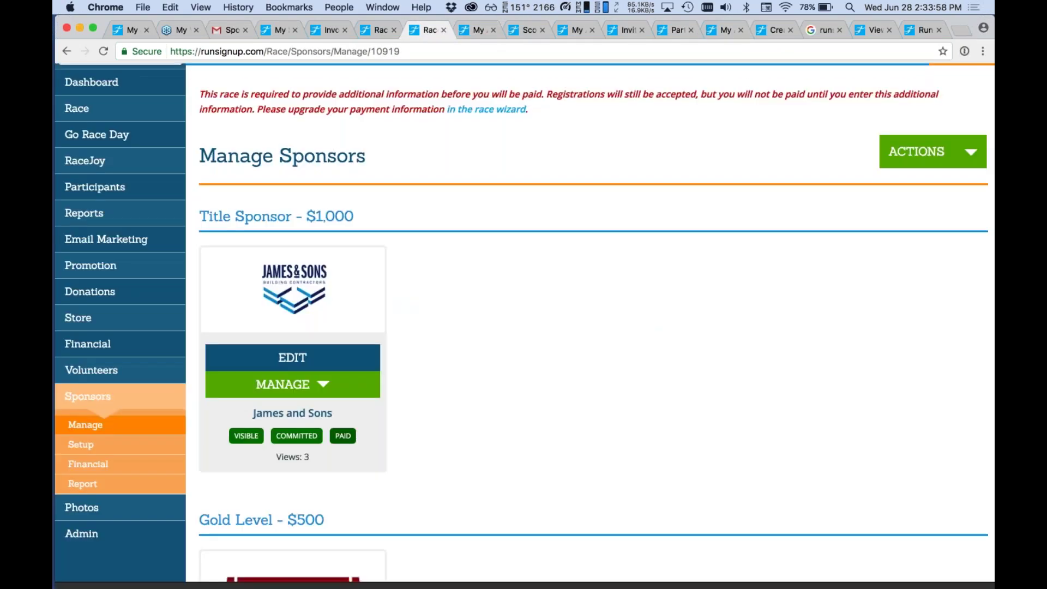
Confirm James and Sons and Pete's Blinds are visible, committed and paid, then open Sponsors > Report.
scroll(491, 338, down, 7)
scroll(491, 338, up, 1)
mouse_move(317, 317)
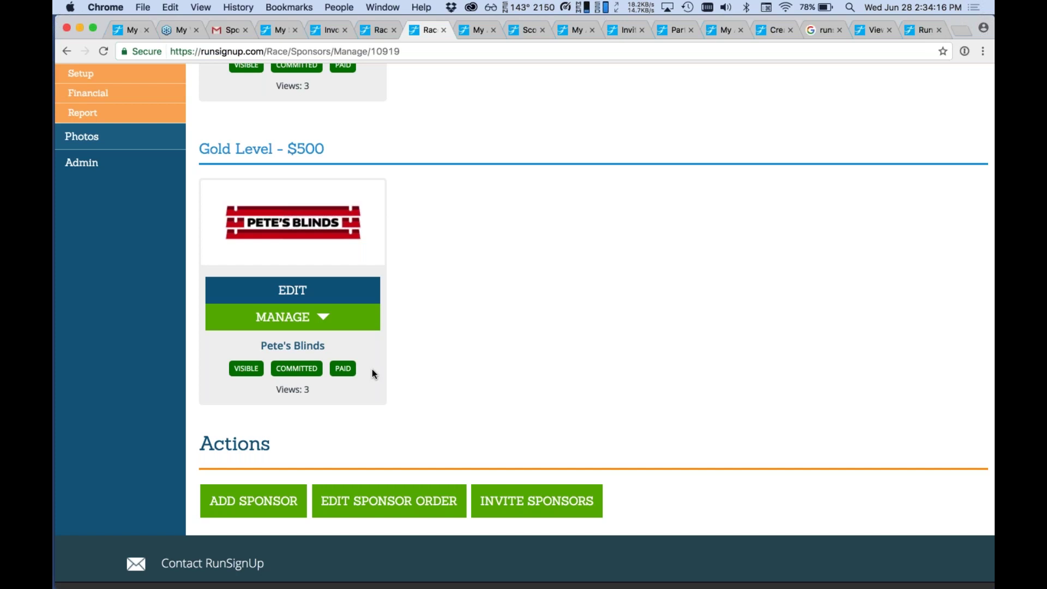
click(963, 51)
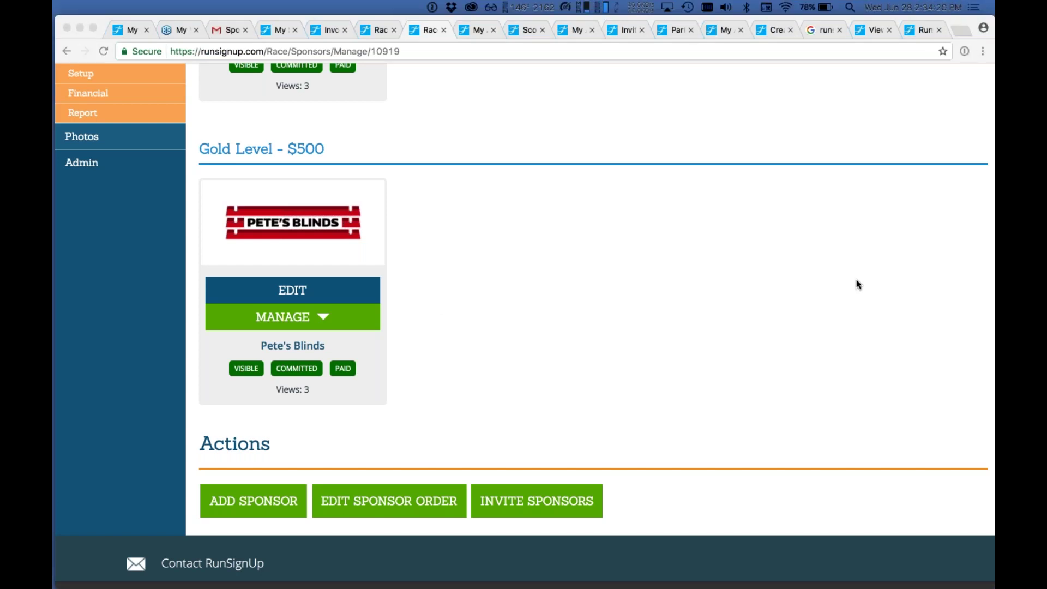
scroll(732, 271, up, 3)
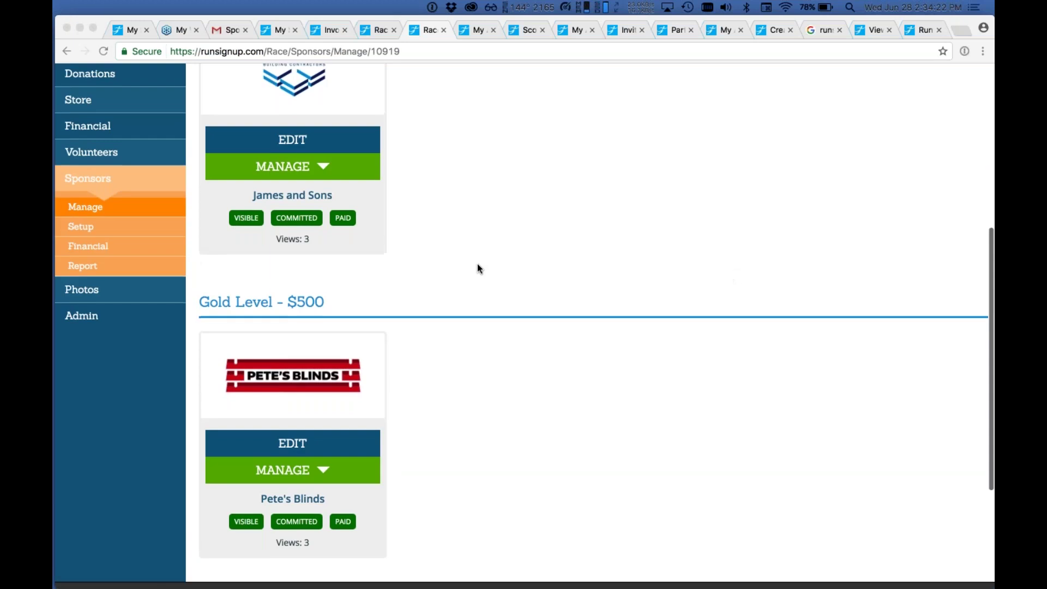
click(477, 264)
click(83, 266)
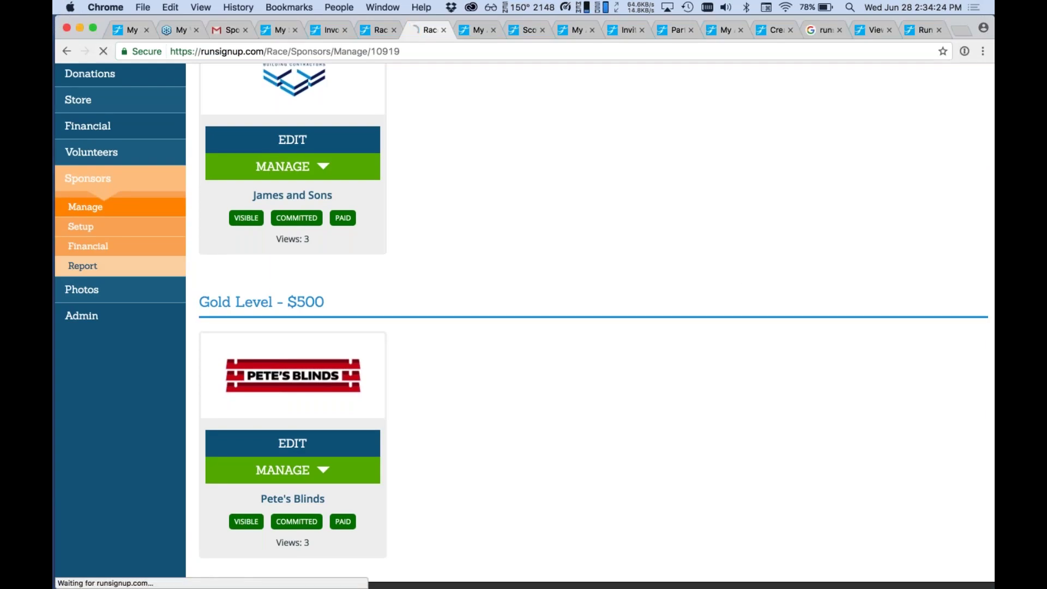
Scroll the Sponsors Report, then view Pete's Blinds' public Gold Level sponsor page with its 10% offer.
scroll(559, 273, down, 2)
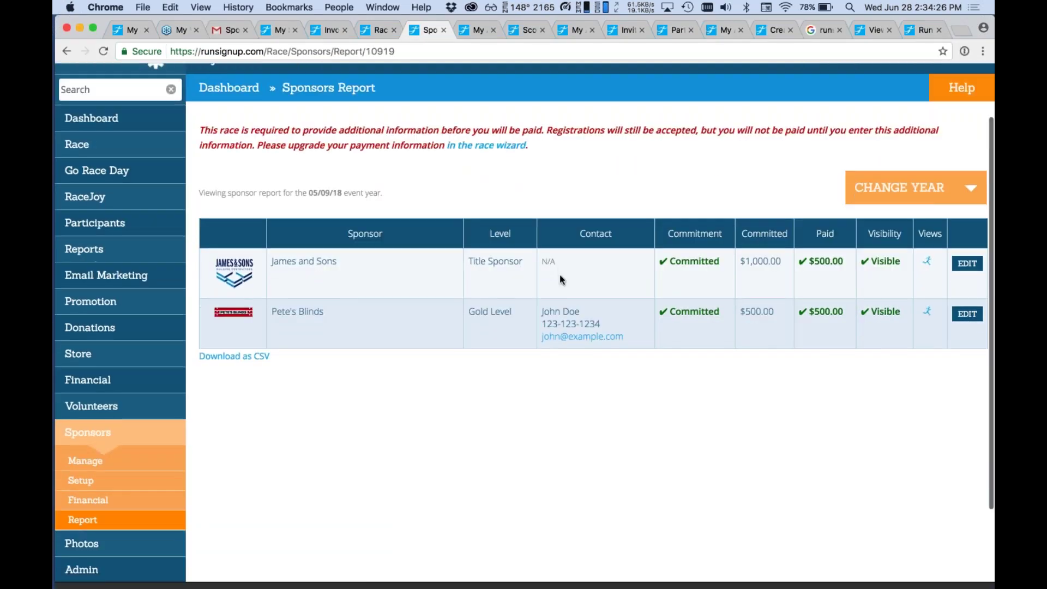
scroll(355, 325, down, 2)
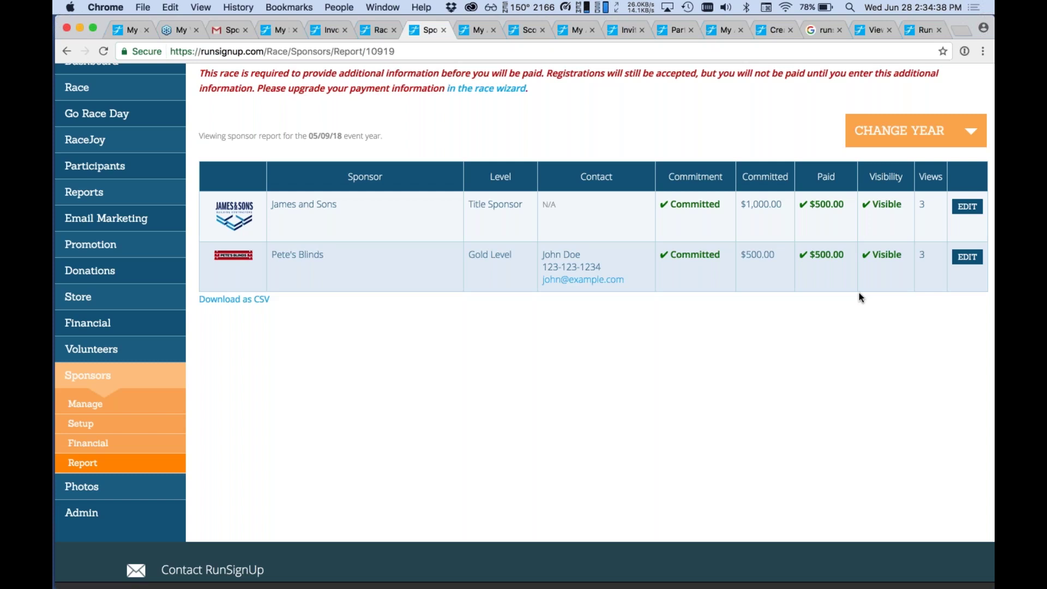
key(super+Tab)
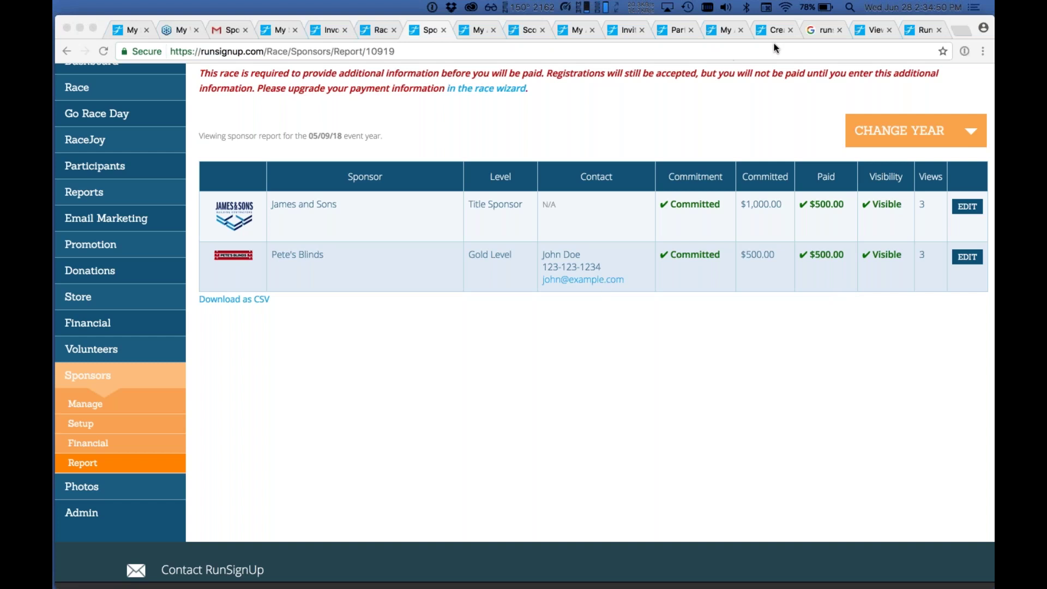
scroll(722, 186, up, 5)
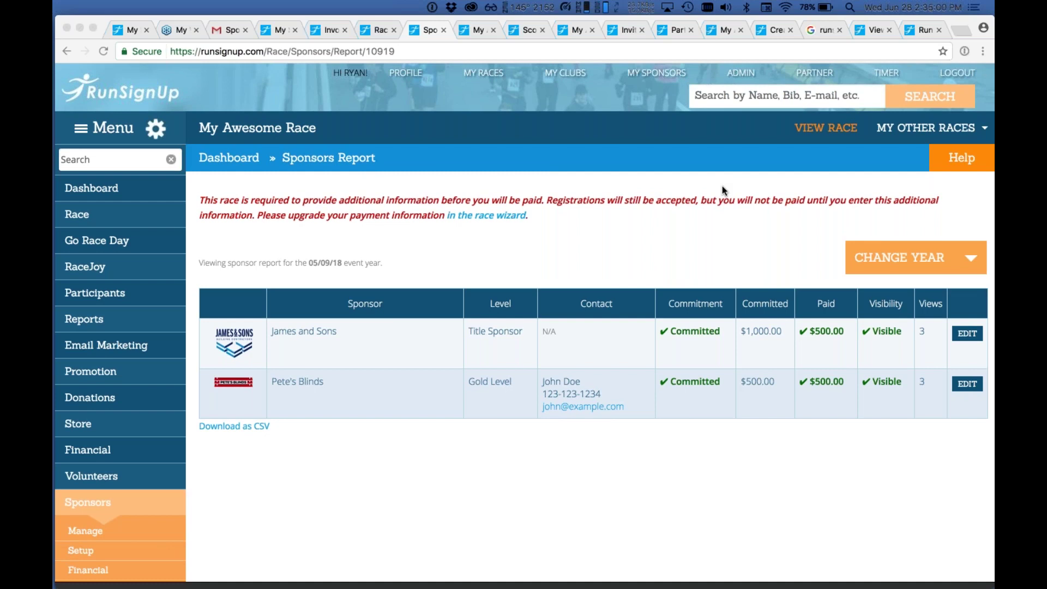
click(473, 34)
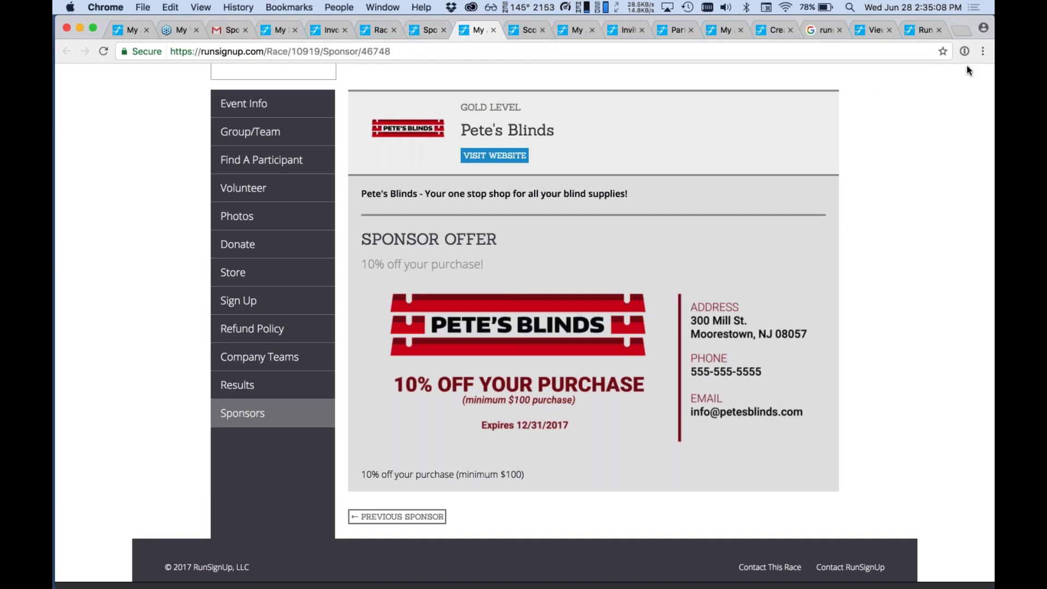
Load runsignup.com in a new tab and scroll its home page.
click(986, 49)
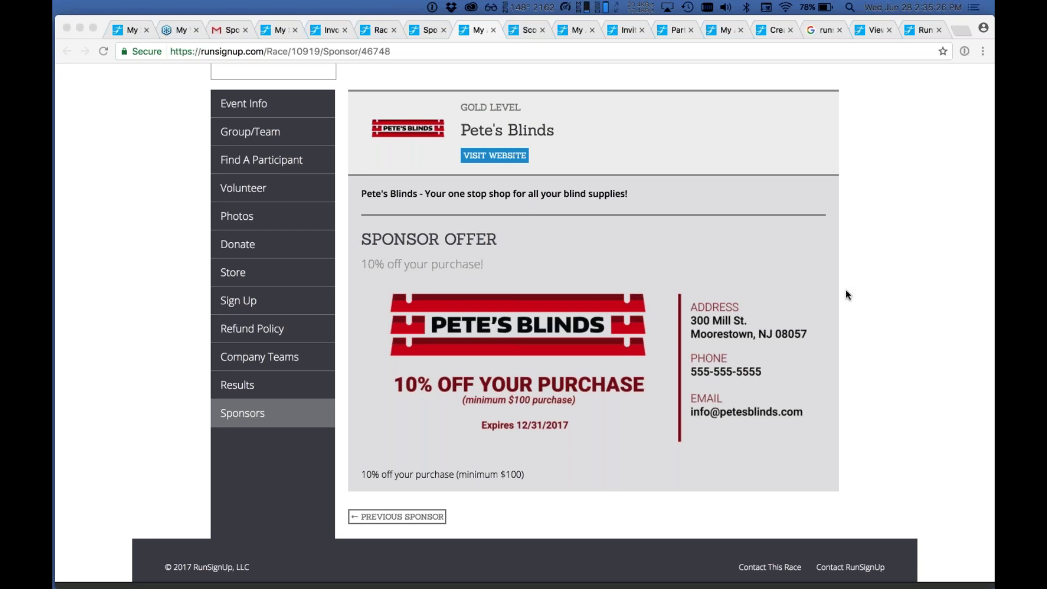
click(59, 156)
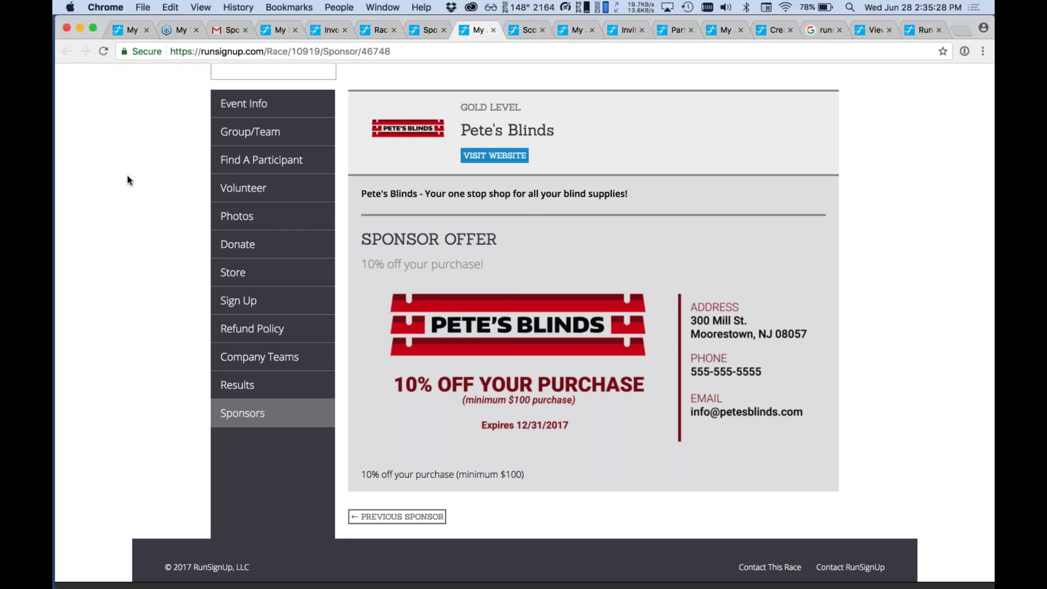
key(super+t)
text(runs)
key(Return)
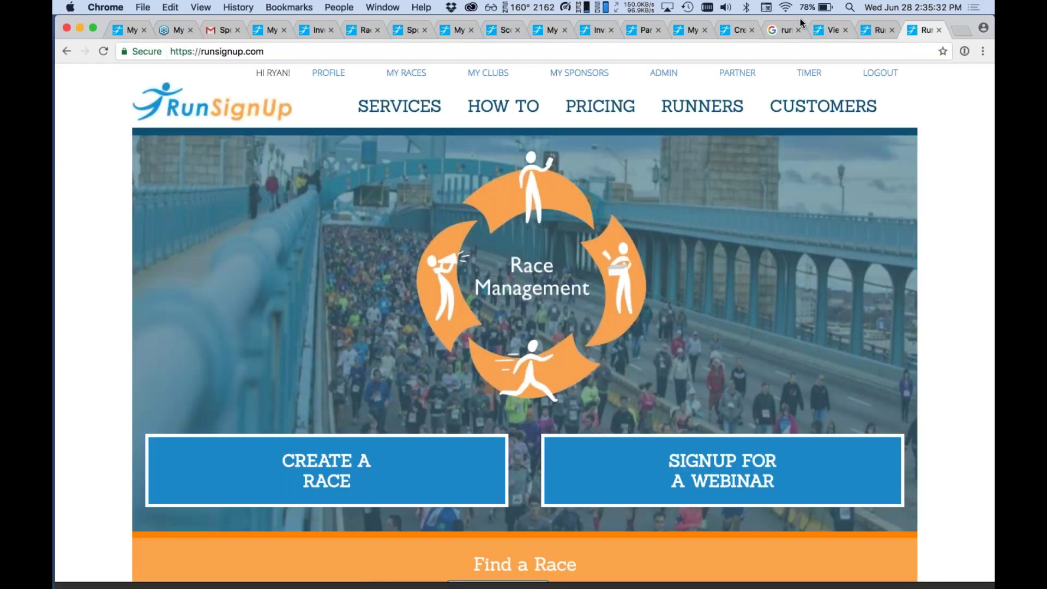
key(super+Tab)
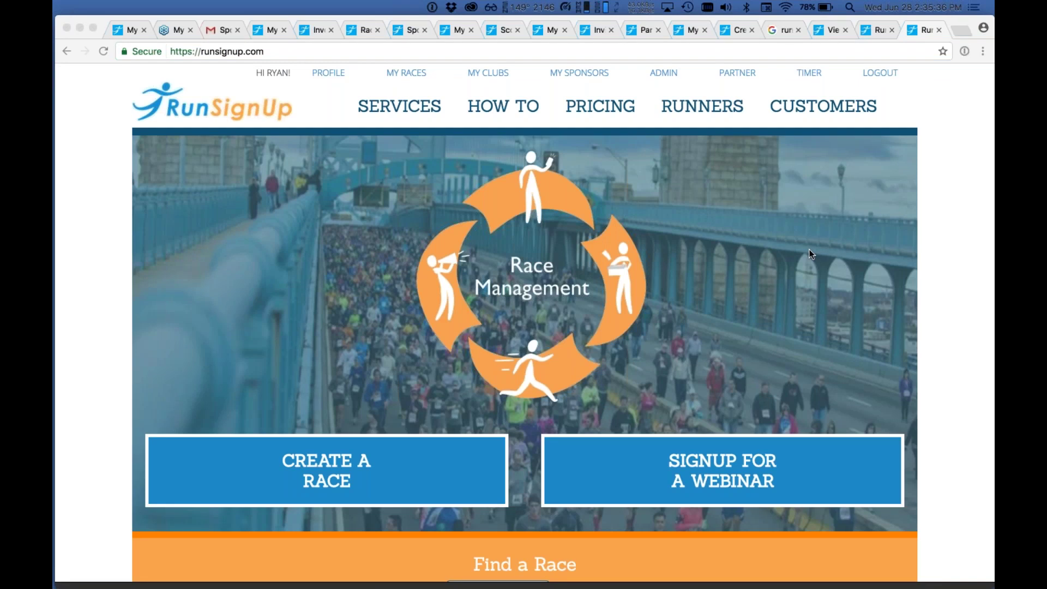
scroll(726, 192, down, 1)
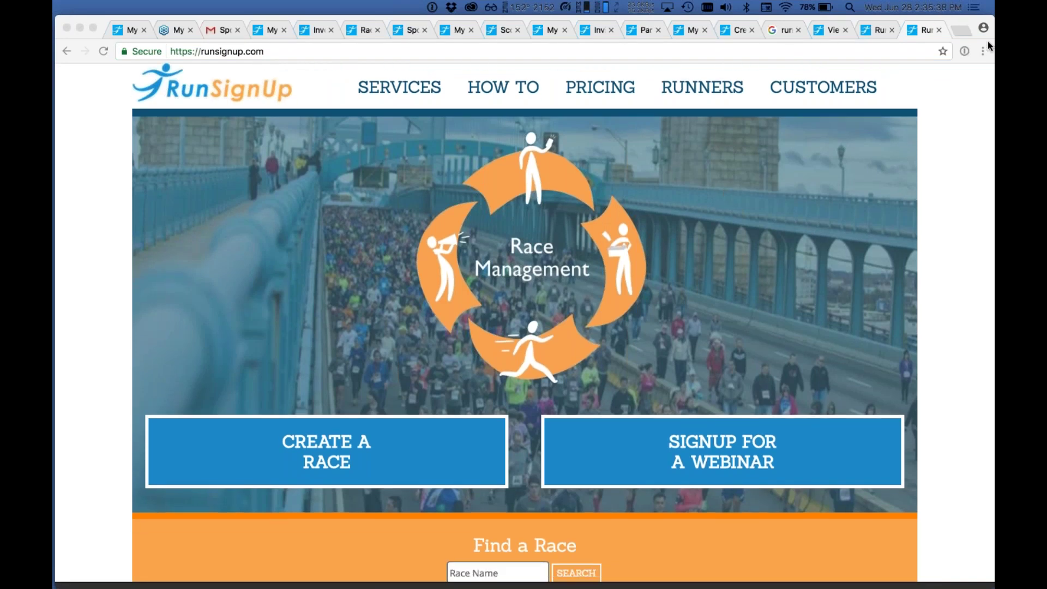